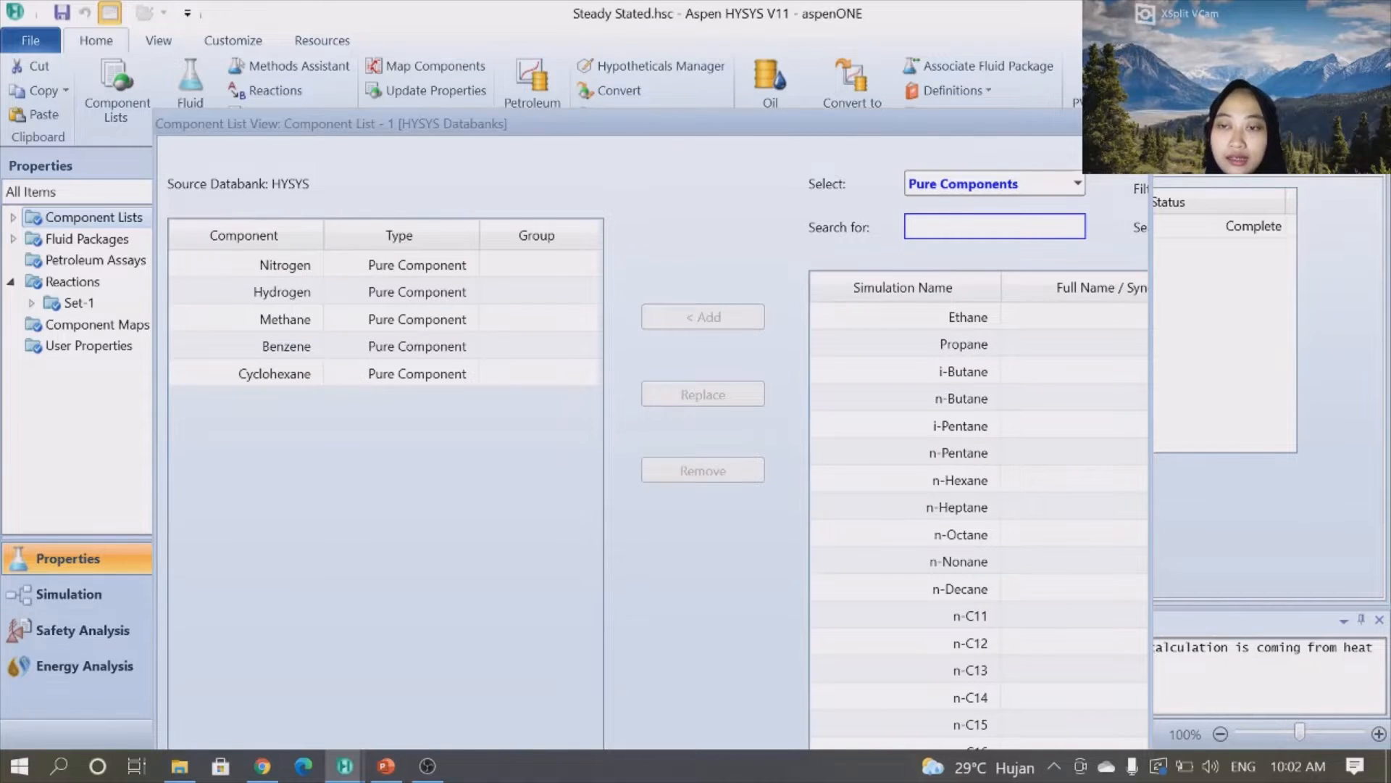
- Open fluid package Basis-1 and review its SRK property package and options
{"action": "left_click", "coordinate": [1135, 123]}
{"action": "left_click", "coordinate": [72, 241]}
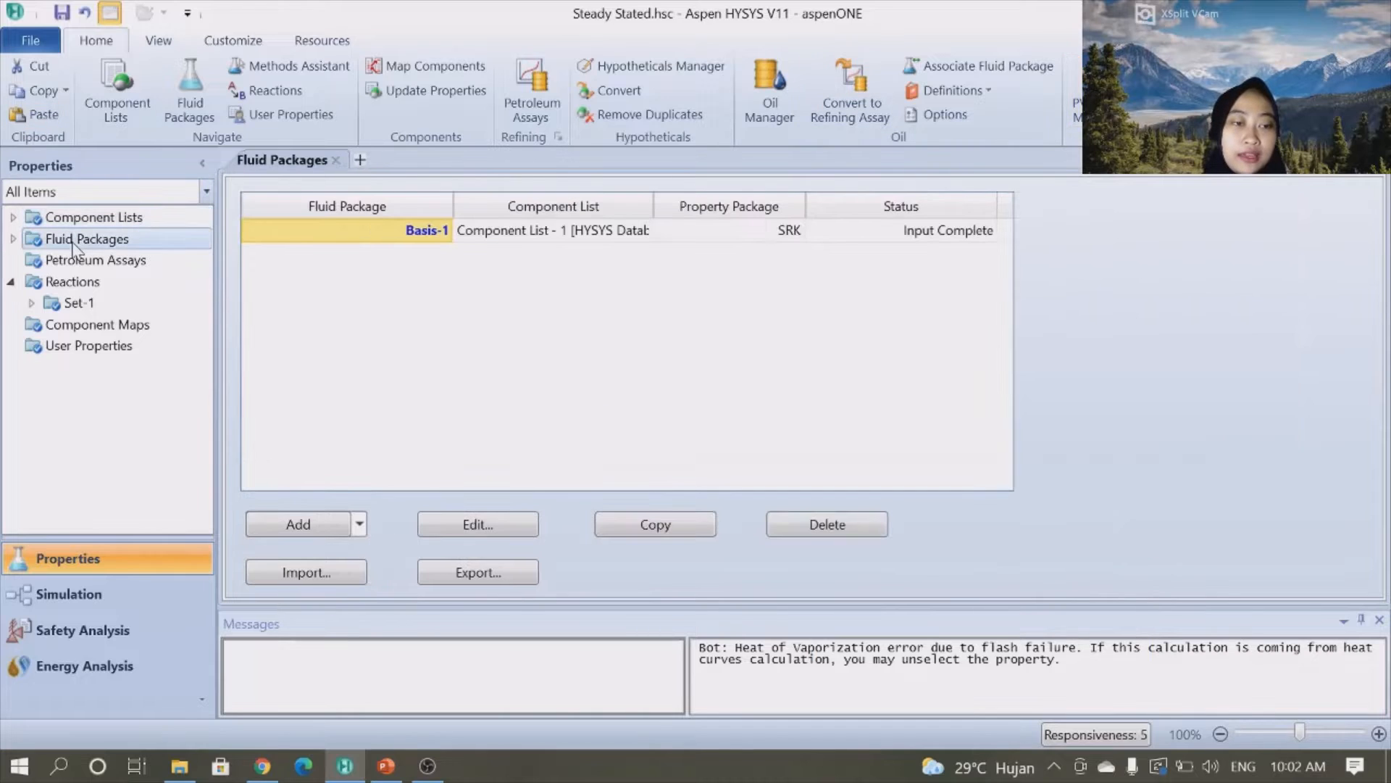
{"action": "double_click", "coordinate": [410, 233]}
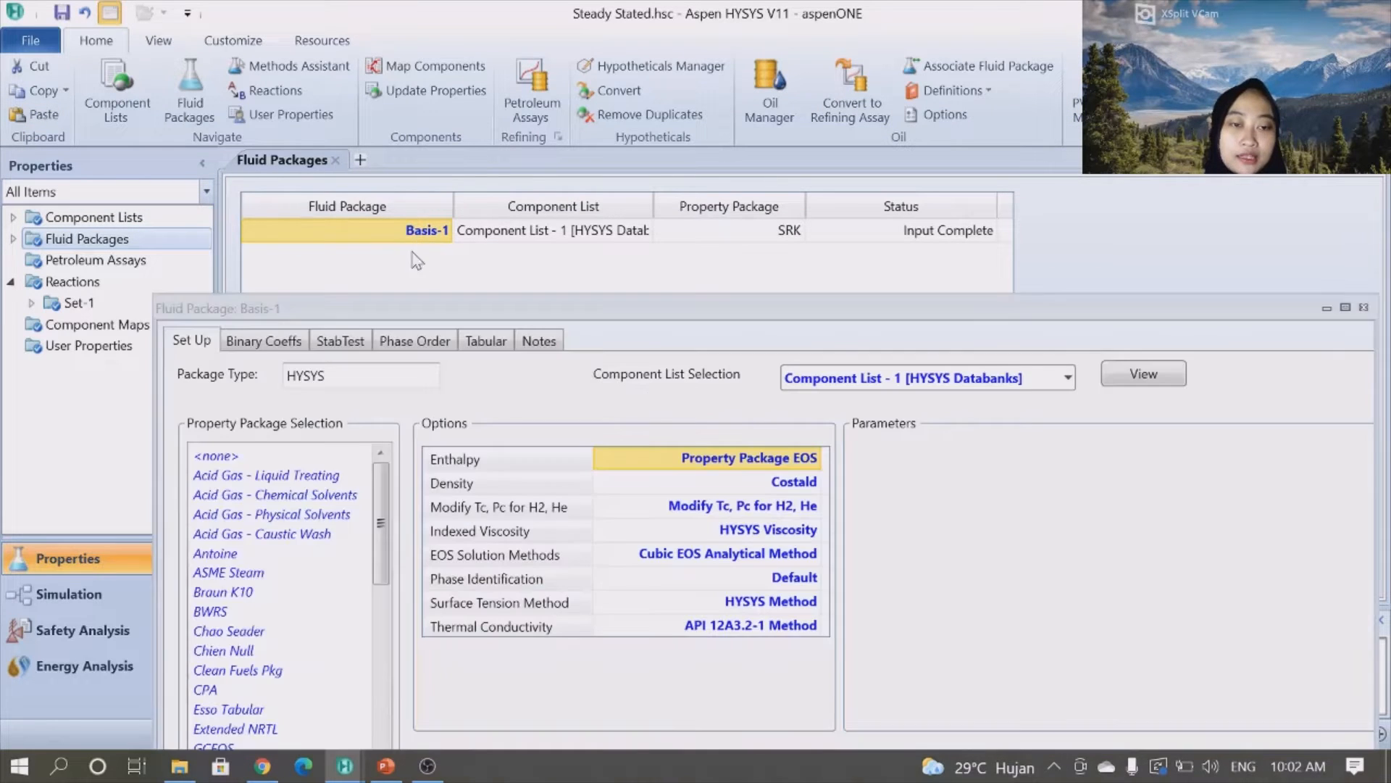
{"action": "left_click_drag", "start_coordinate": [670, 310], "coordinate": [640, 93]}
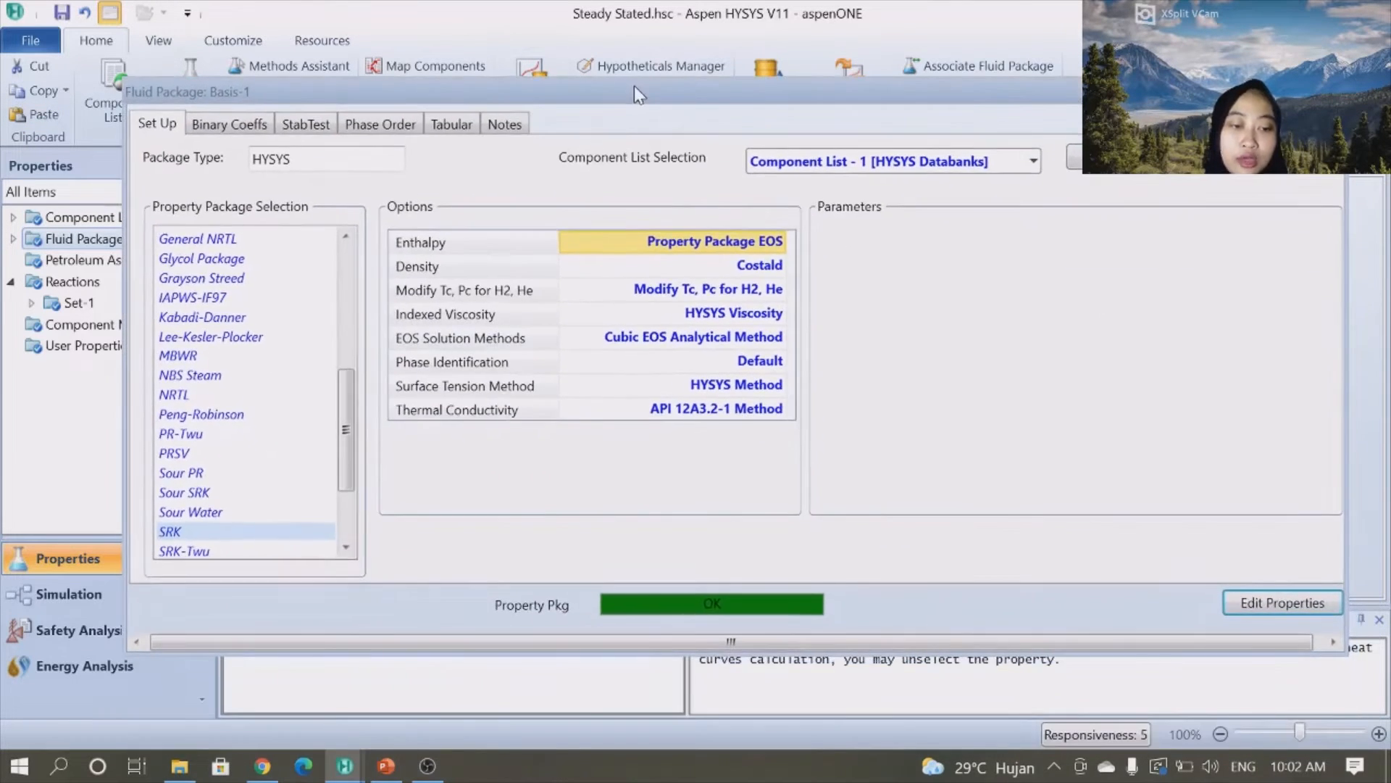
{"action": "left_click", "coordinate": [1330, 92]}
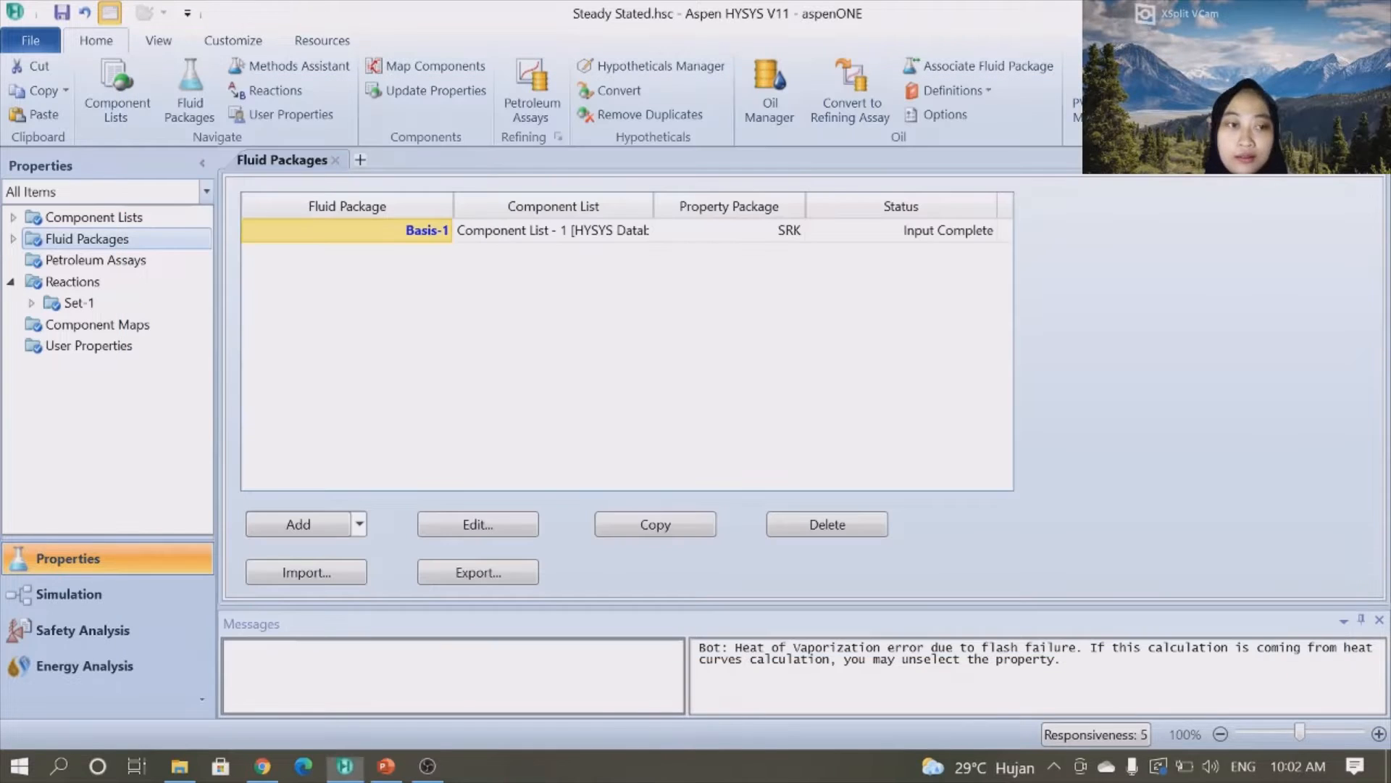
- Open reaction set Set-1 and review the conversion reaction Rxn-1's stoichiometry and basis
{"action": "left_click", "coordinate": [92, 288]}
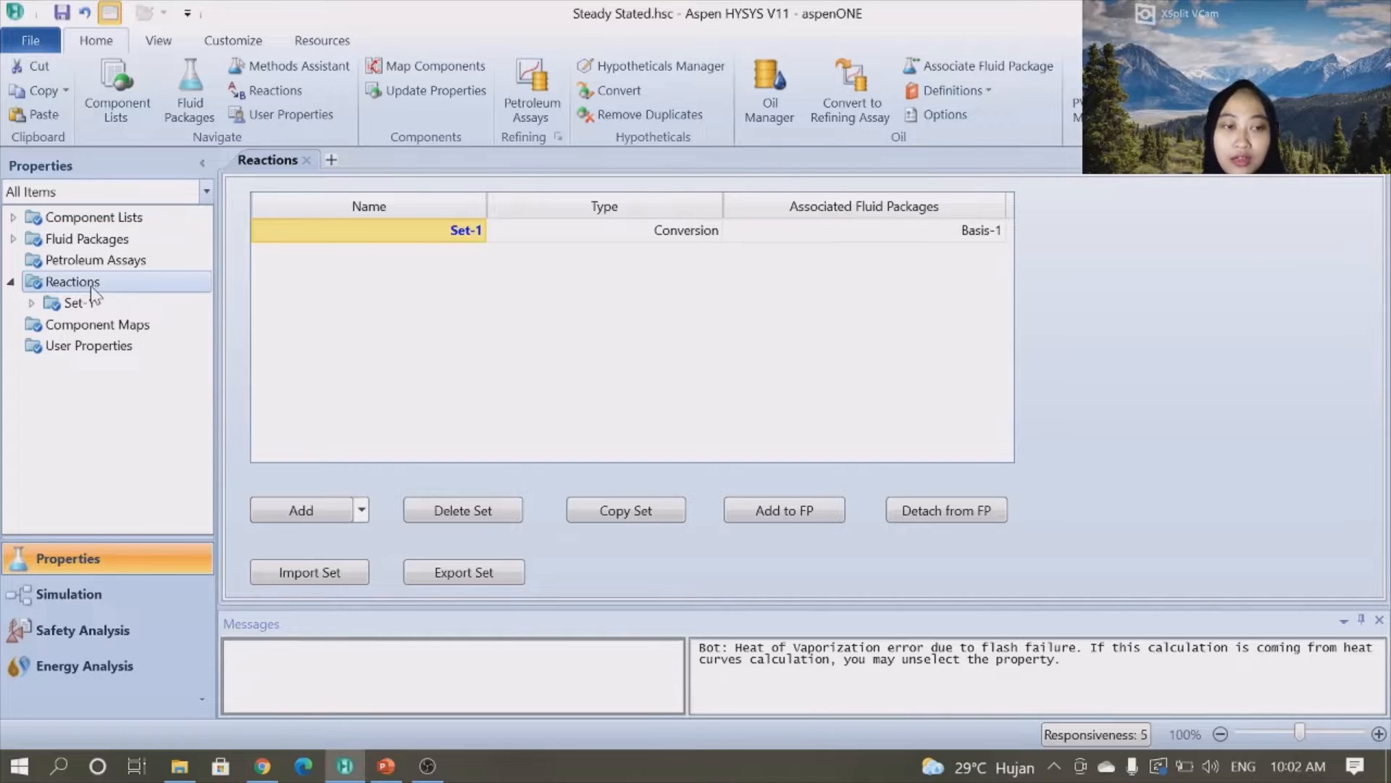
{"action": "double_click", "coordinate": [472, 233]}
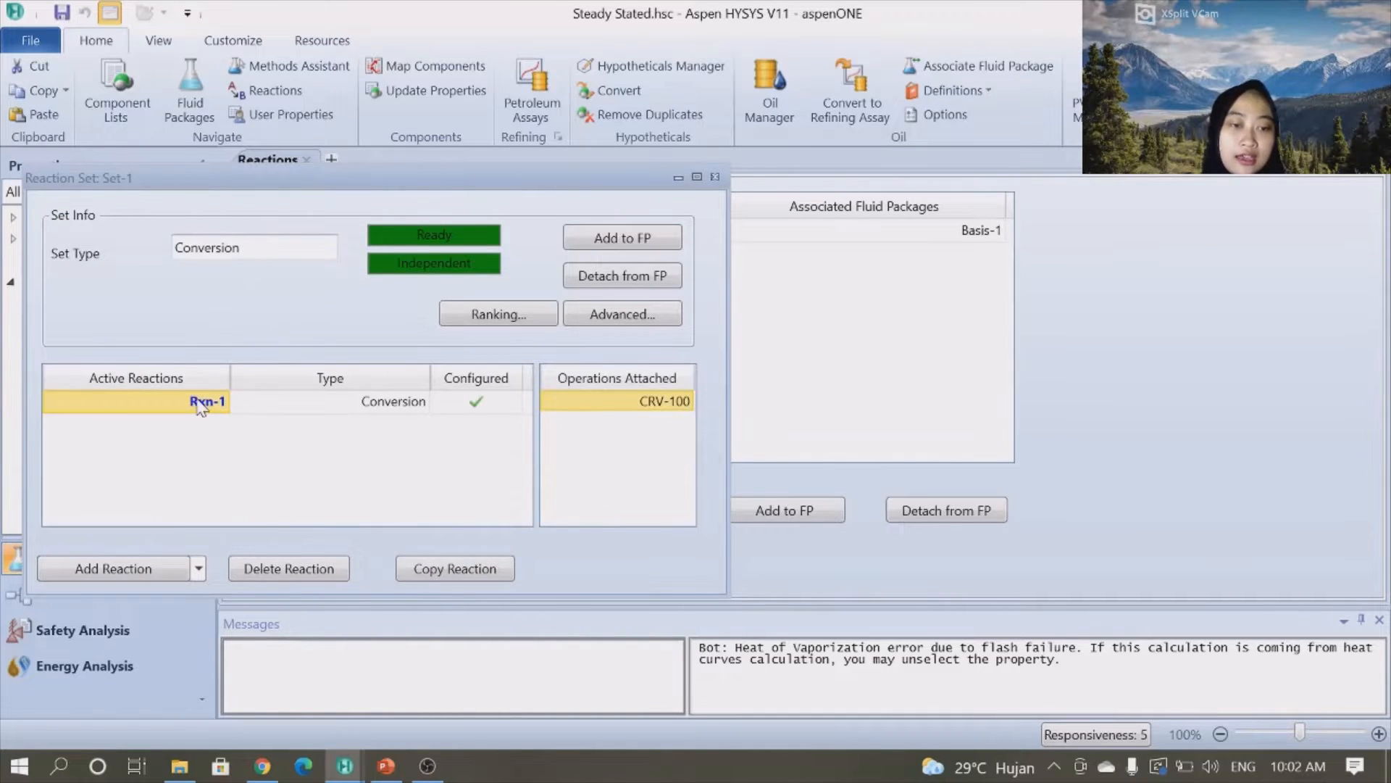
{"action": "double_click", "coordinate": [203, 403]}
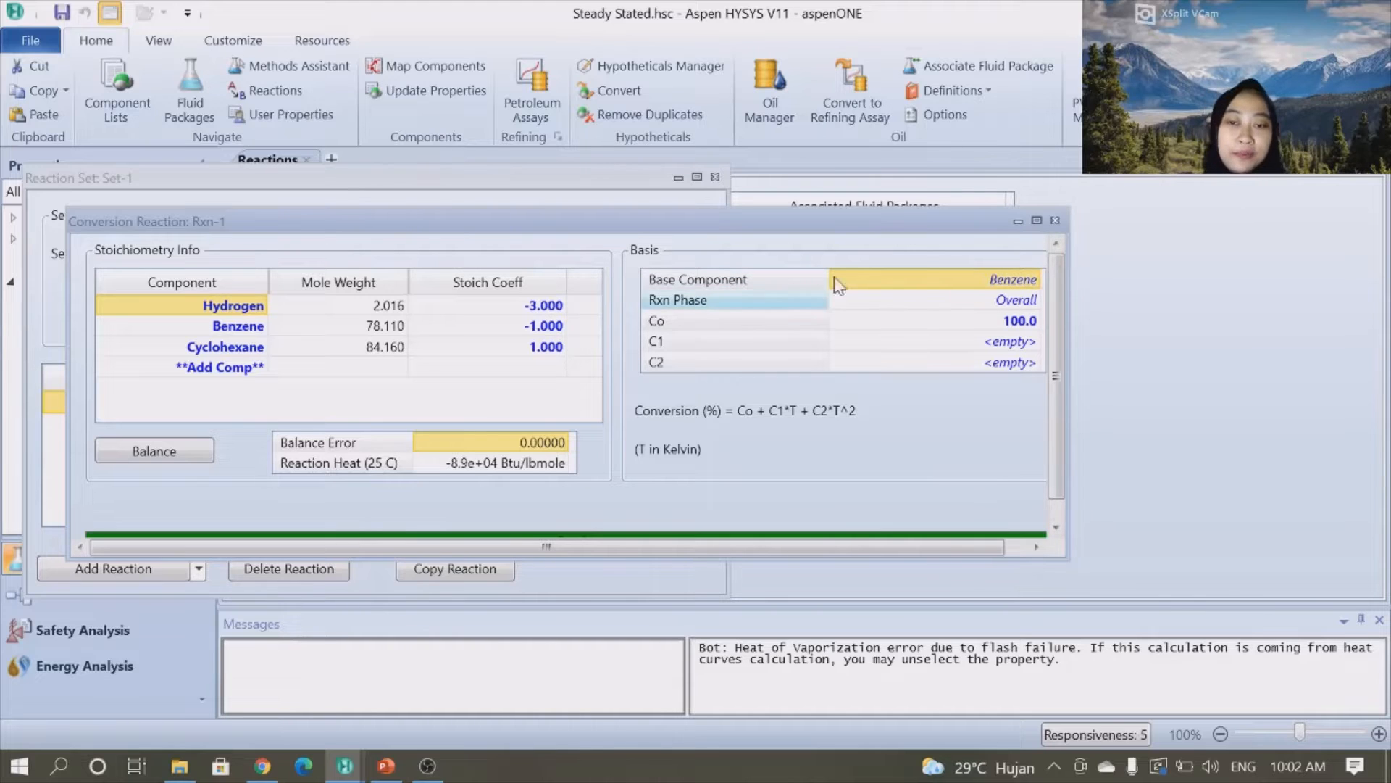
{"action": "left_click", "coordinate": [1055, 220]}
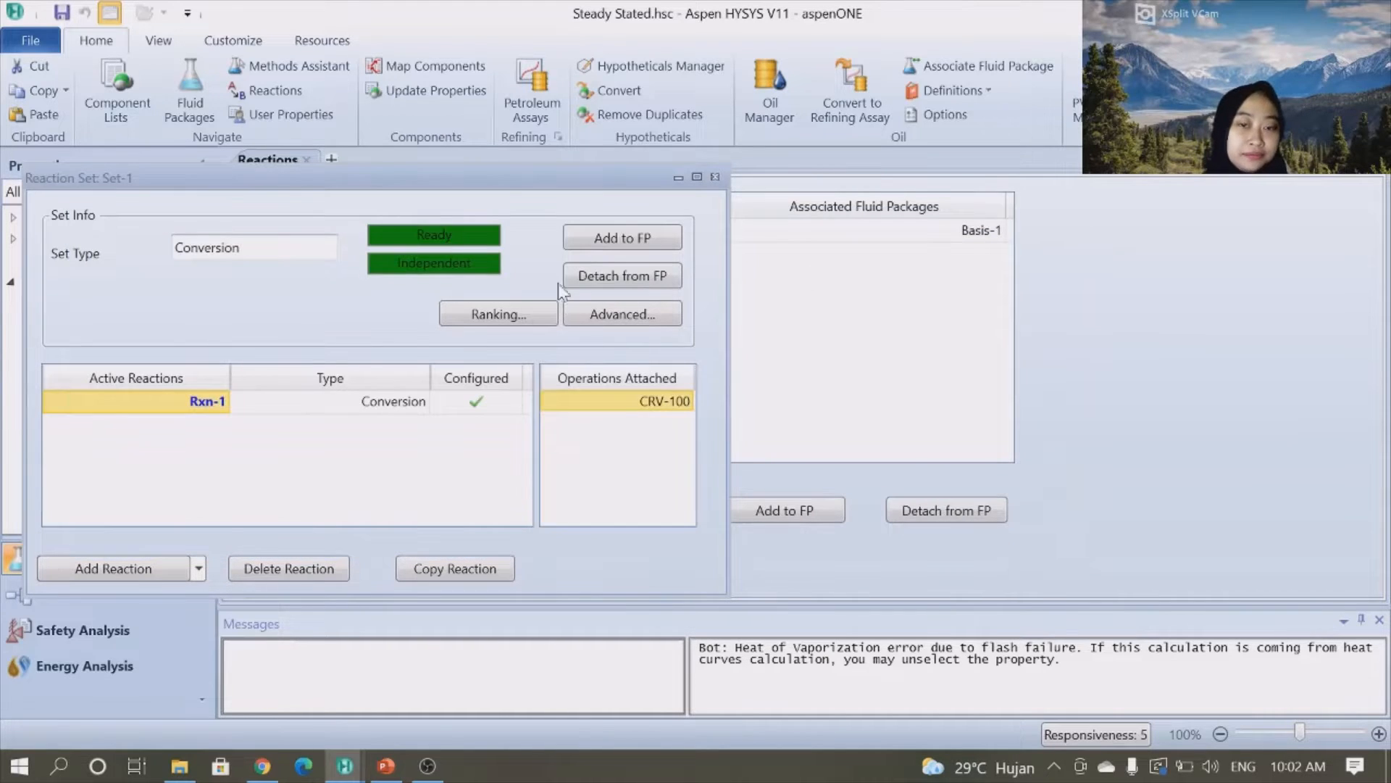
{"action": "left_click", "coordinate": [714, 177]}
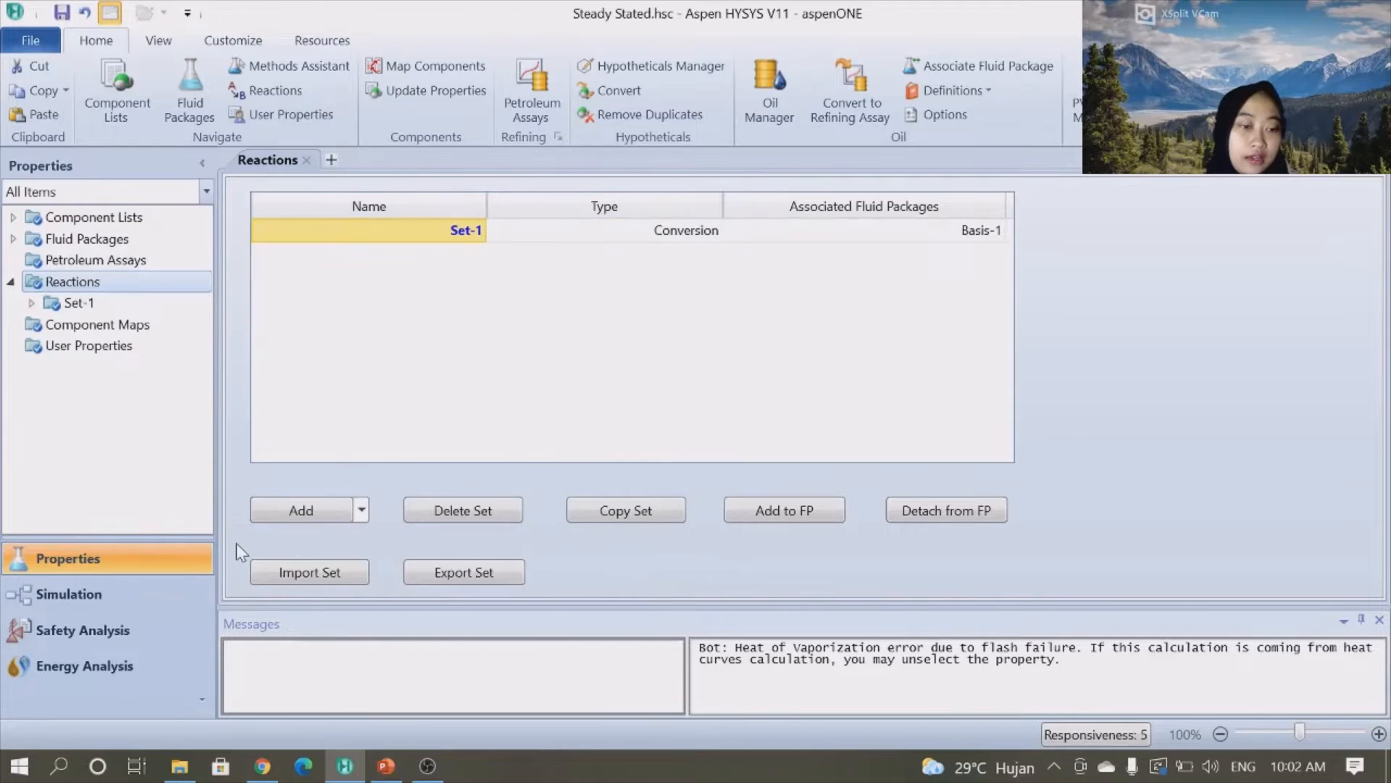
- Switch to the simulation flowsheet and review feed stream PREBZ's conditions and composition
{"action": "left_click", "coordinate": [132, 594]}
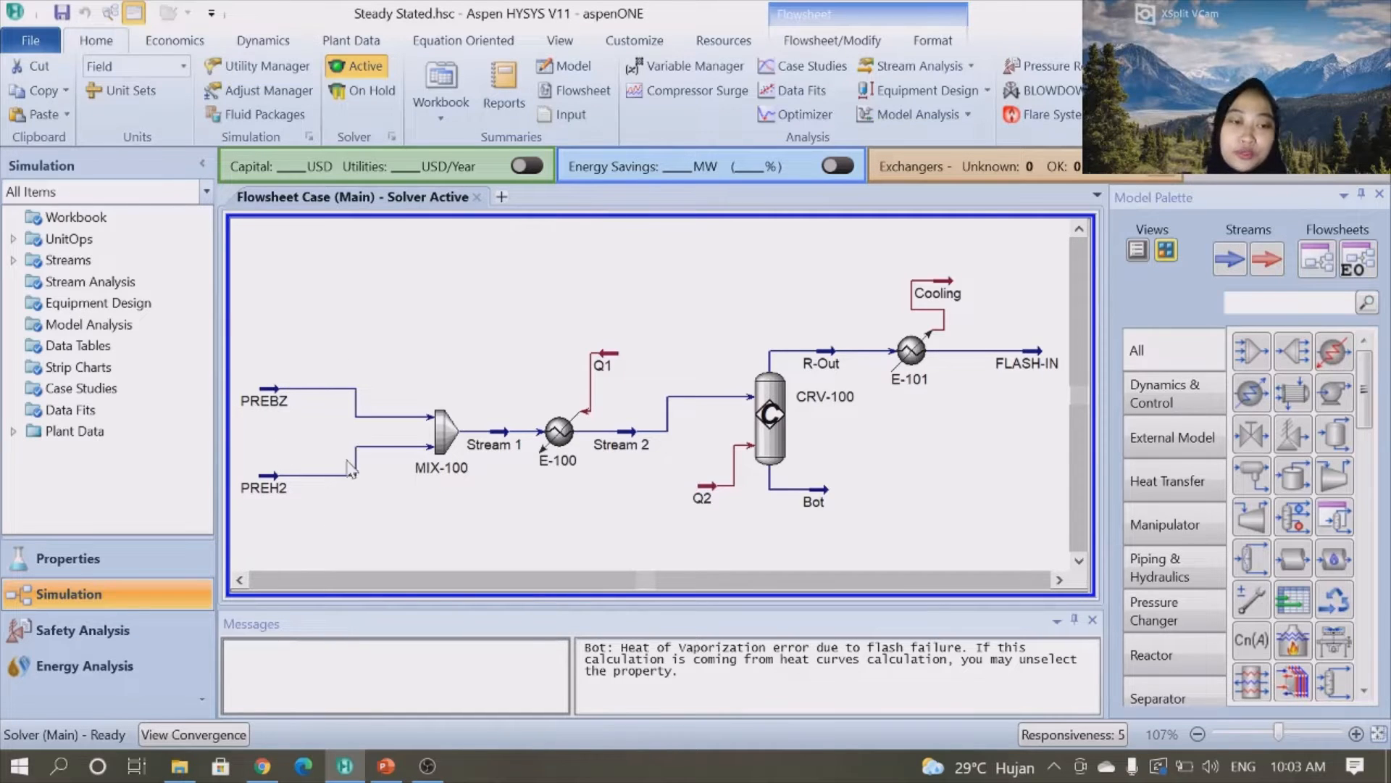
{"action": "left_click", "coordinate": [270, 399]}
{"action": "double_click", "coordinate": [269, 399]}
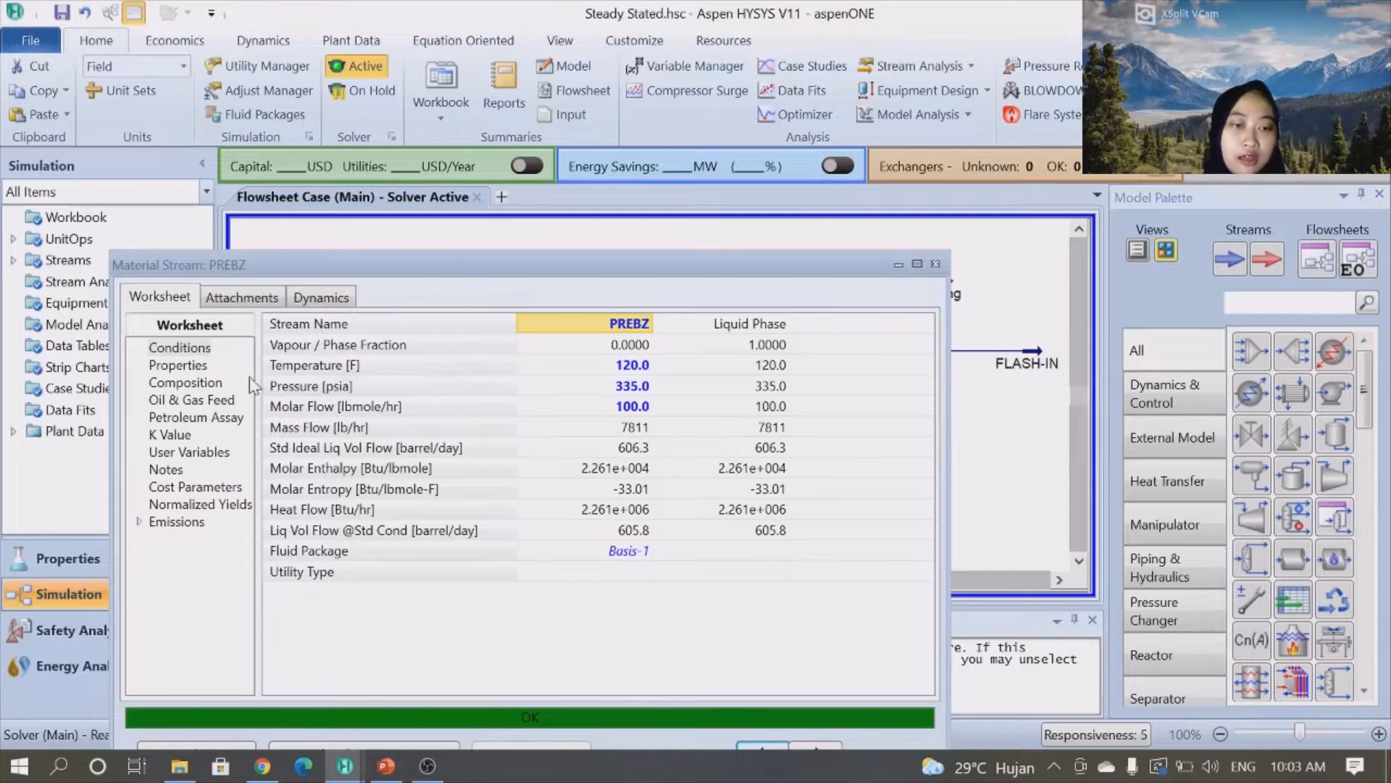
{"action": "mouse_move", "coordinate": [600, 391]}
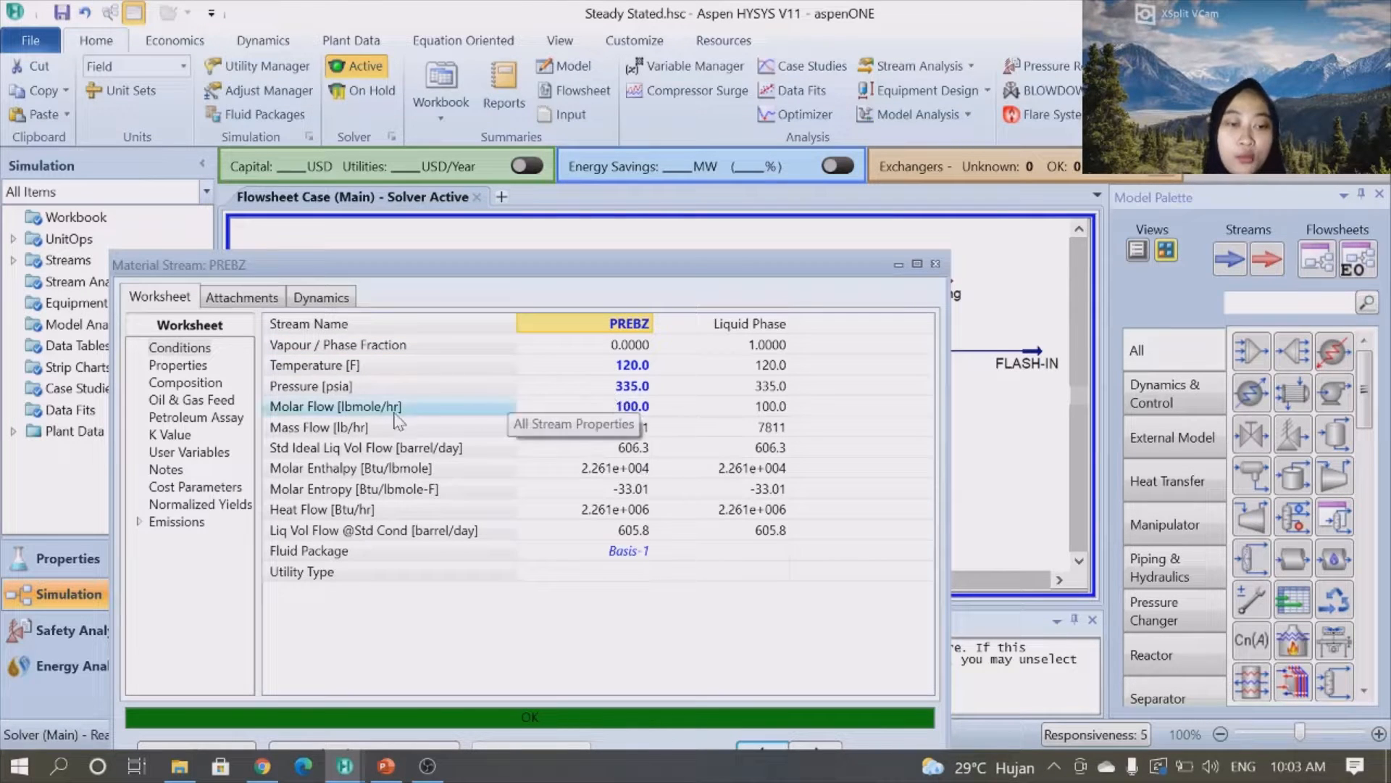
{"action": "mouse_move", "coordinate": [592, 429]}
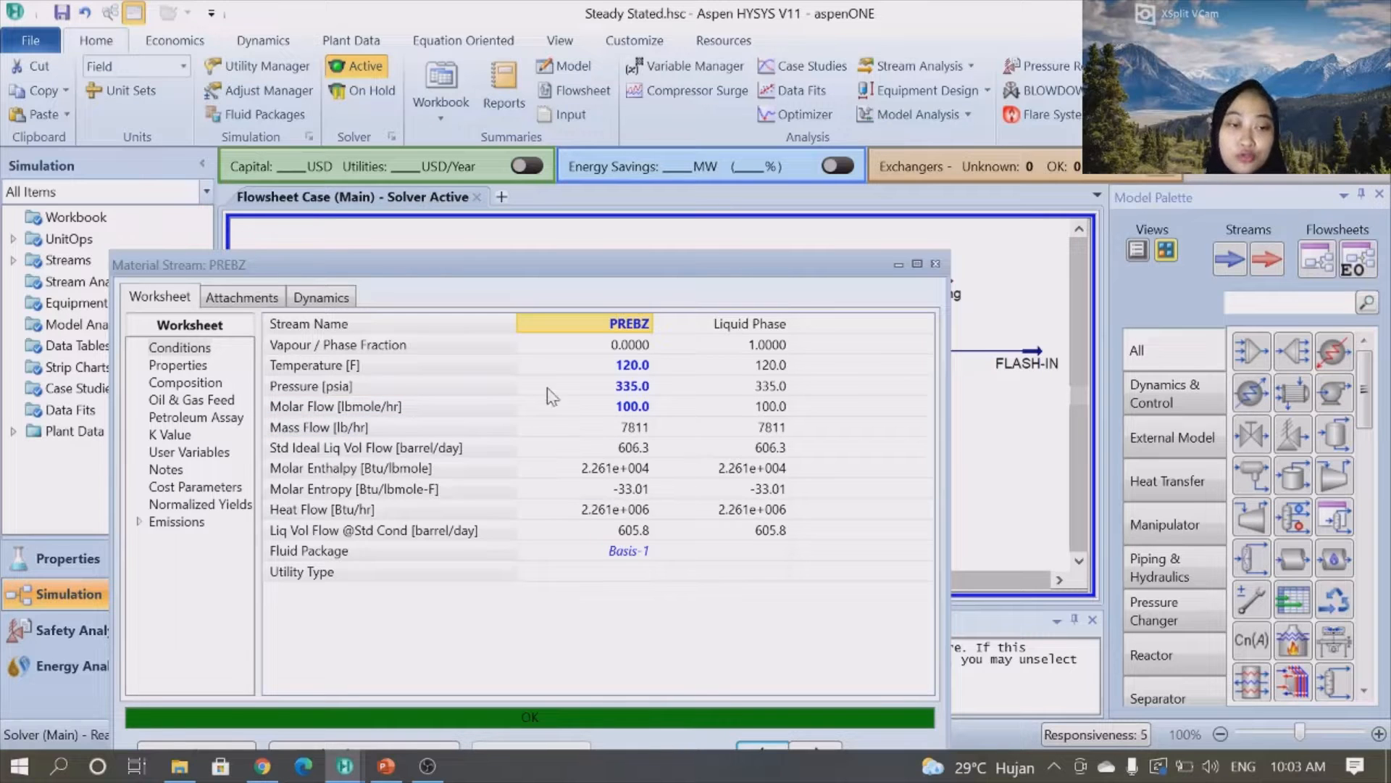
{"action": "left_click", "coordinate": [203, 399]}
{"action": "left_click", "coordinate": [194, 384]}
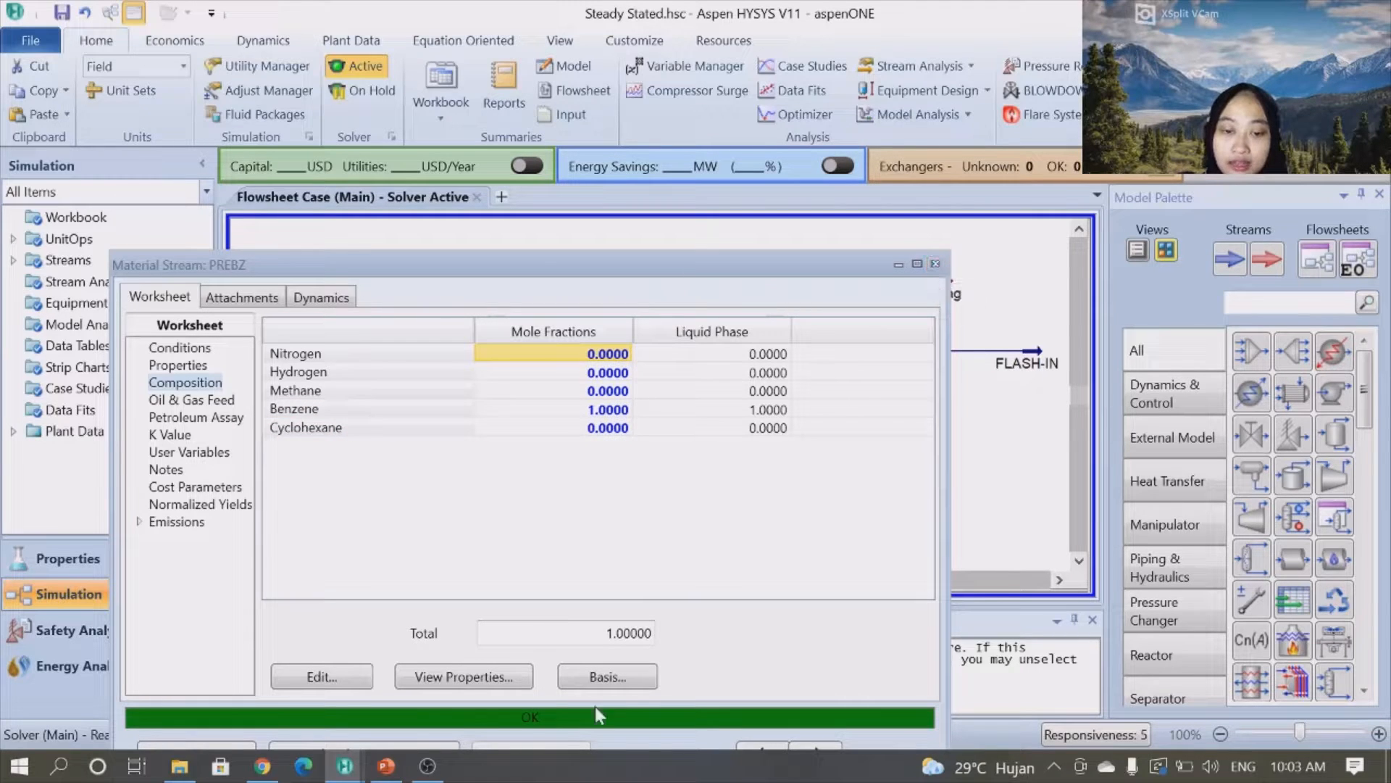
{"action": "left_click", "coordinate": [935, 263]}
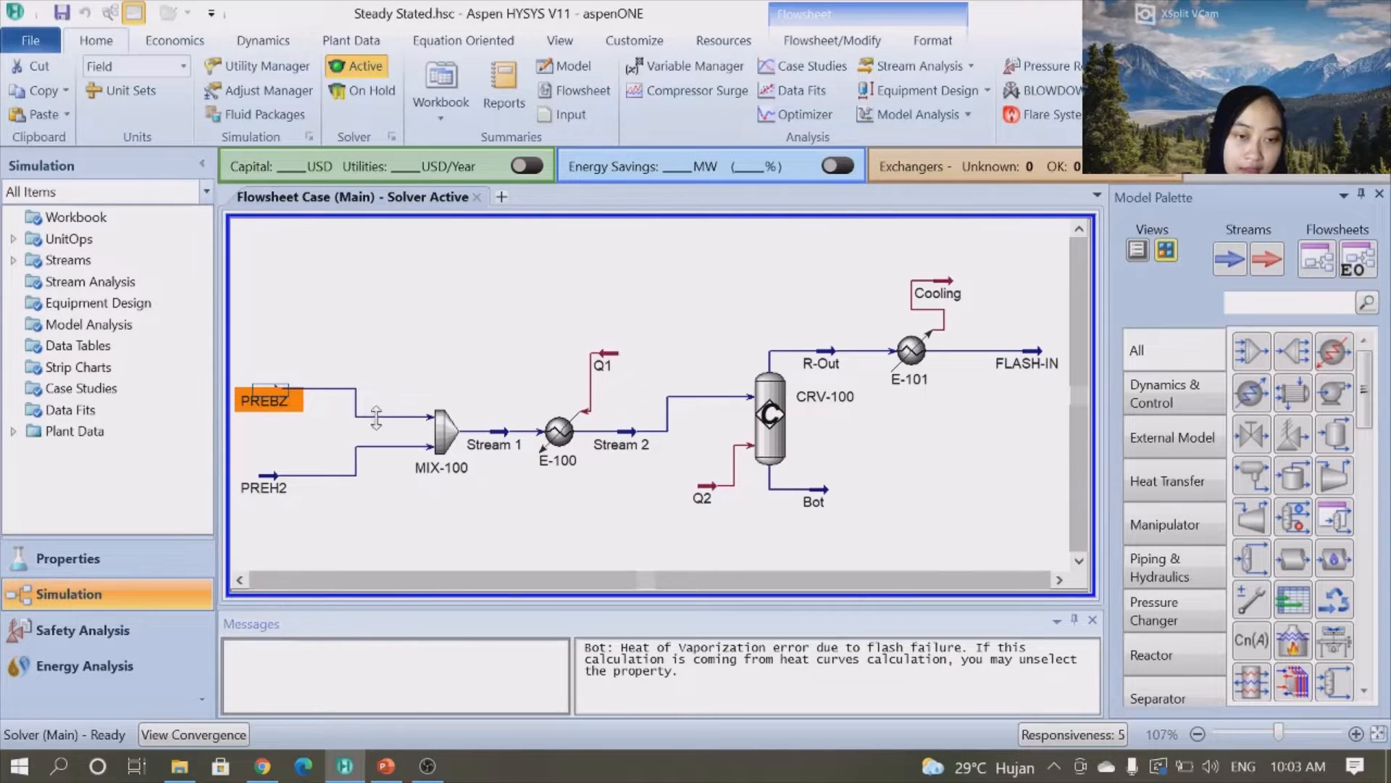
- Open feed stream PREH2 and review its conditions and composition
{"action": "left_click", "coordinate": [281, 475]}
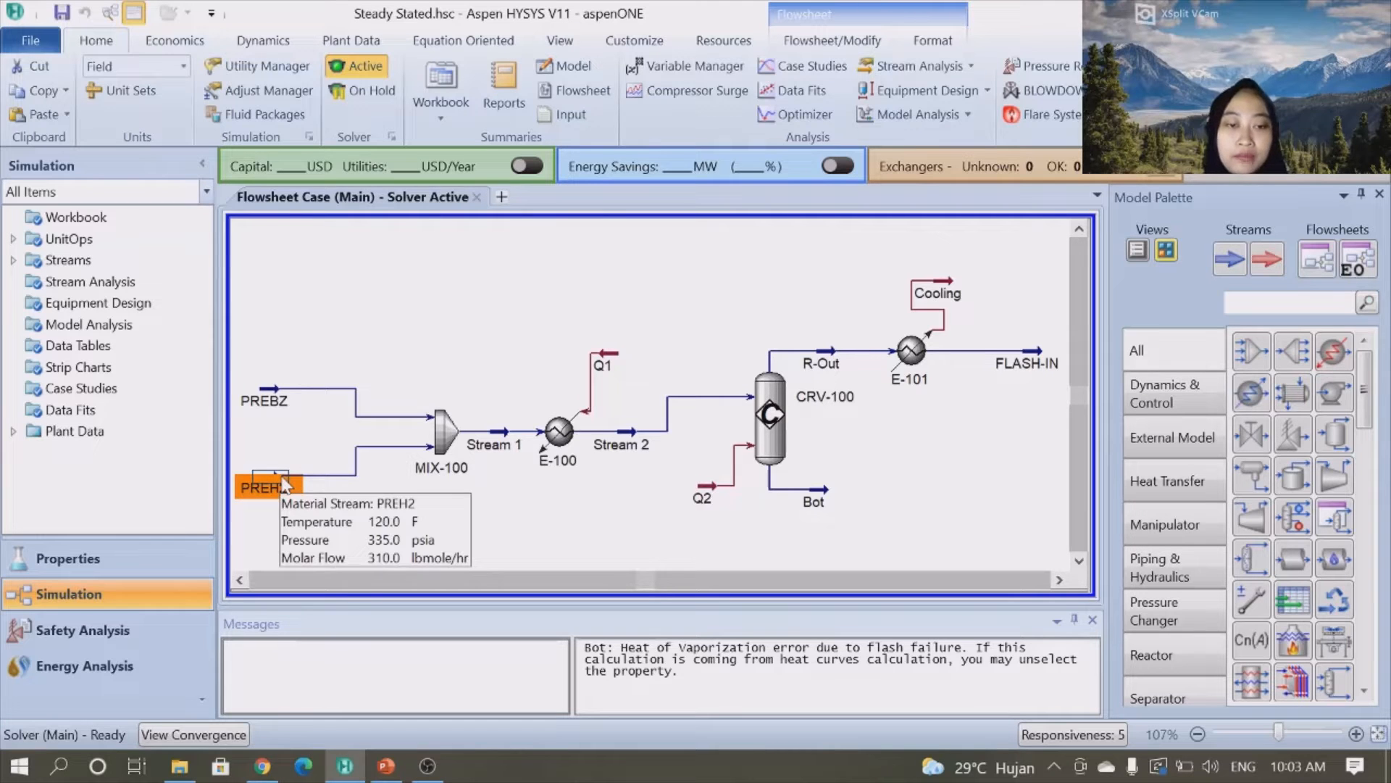
{"action": "double_click", "coordinate": [281, 480]}
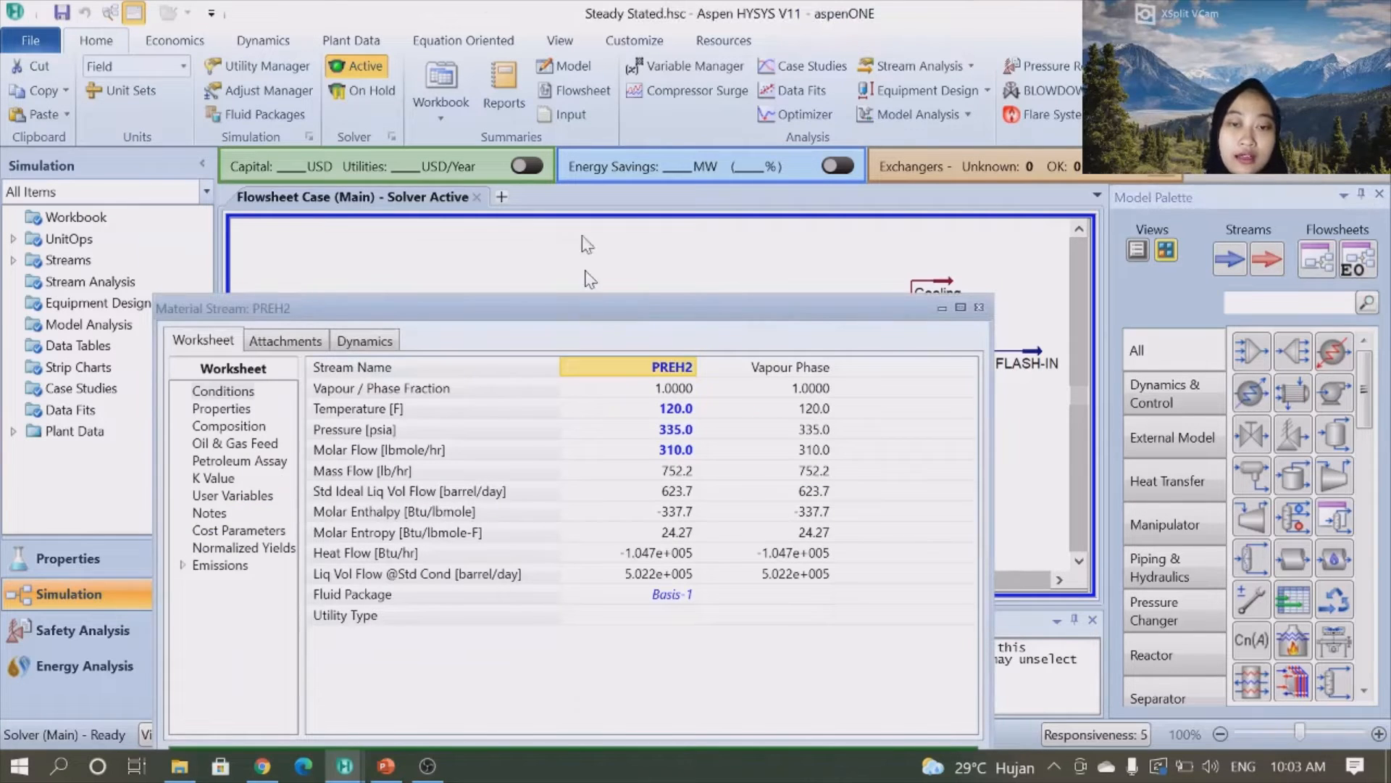
{"action": "left_click_drag", "start_coordinate": [585, 301], "coordinate": [583, 79]}
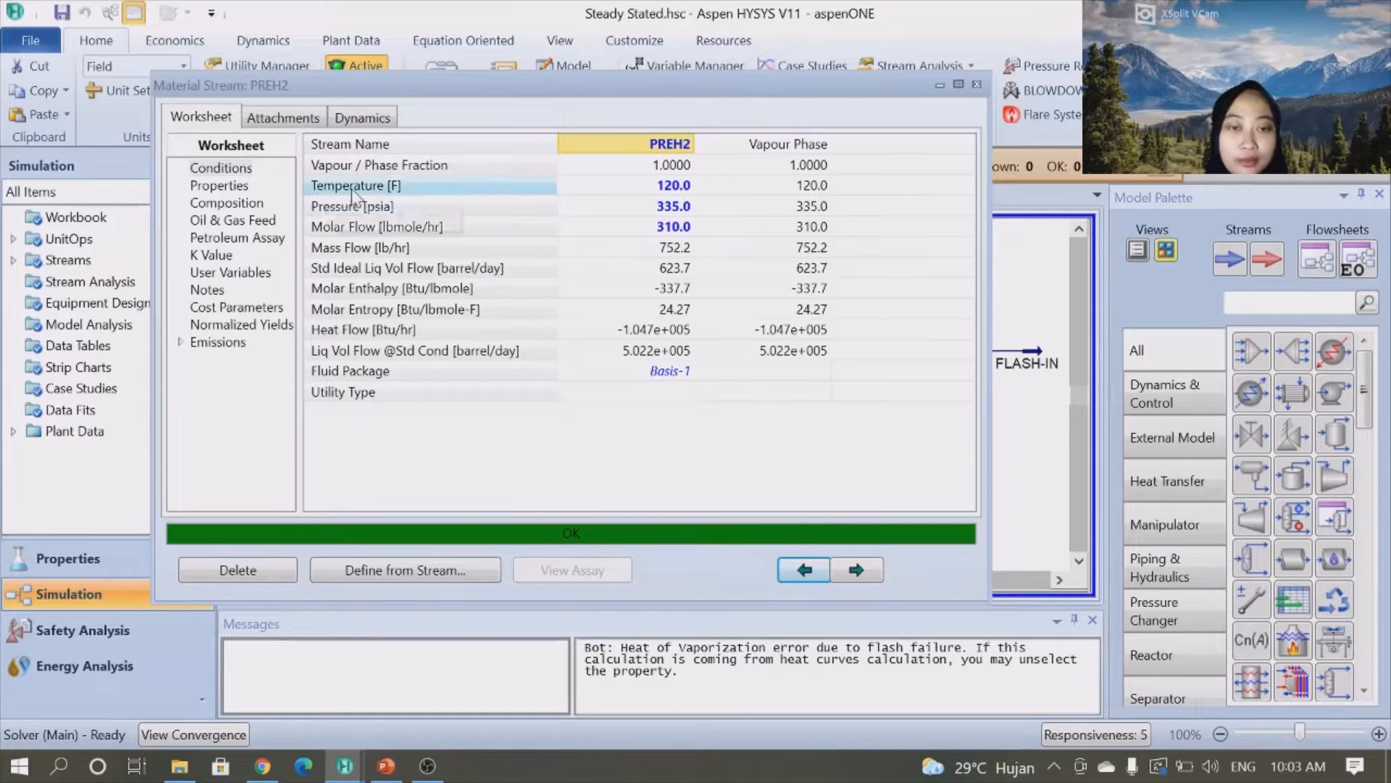
{"action": "mouse_move", "coordinate": [654, 194]}
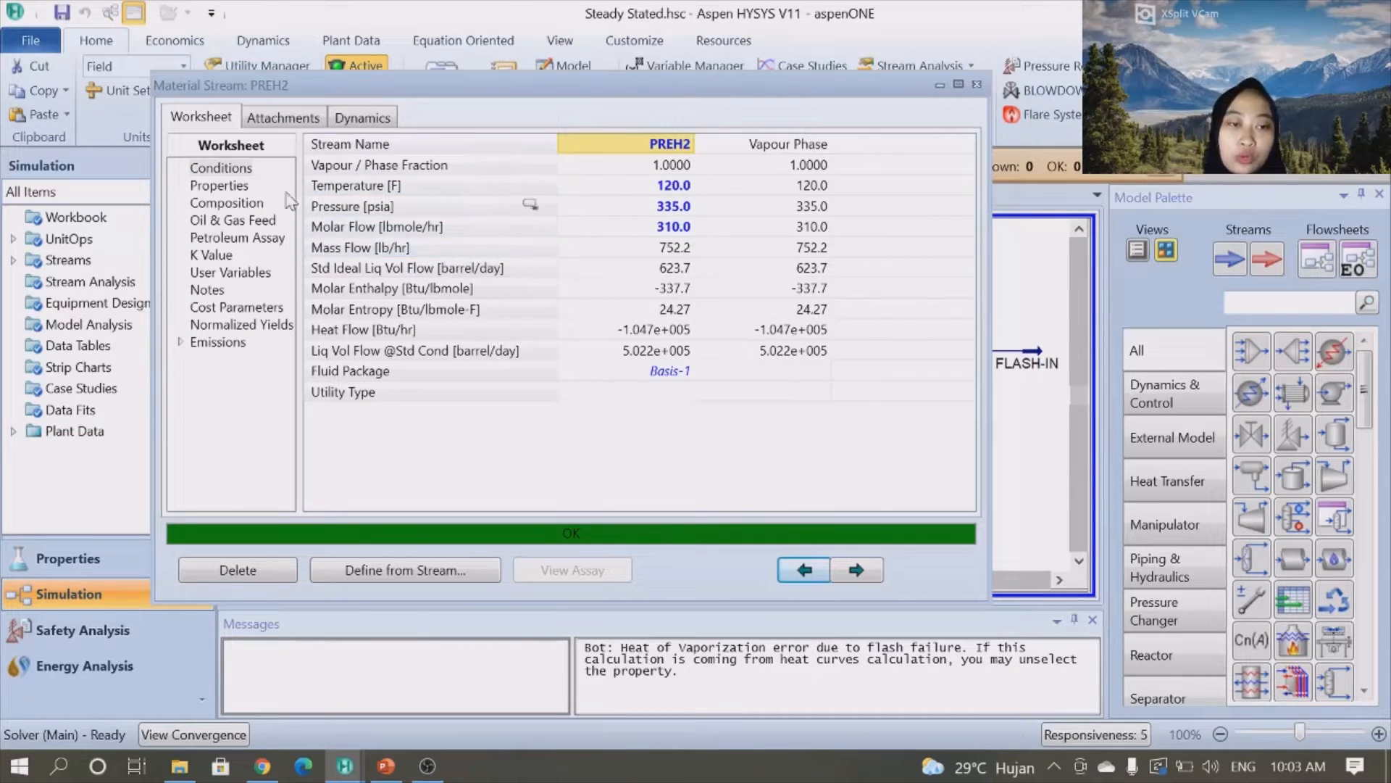
{"action": "left_click", "coordinate": [249, 208]}
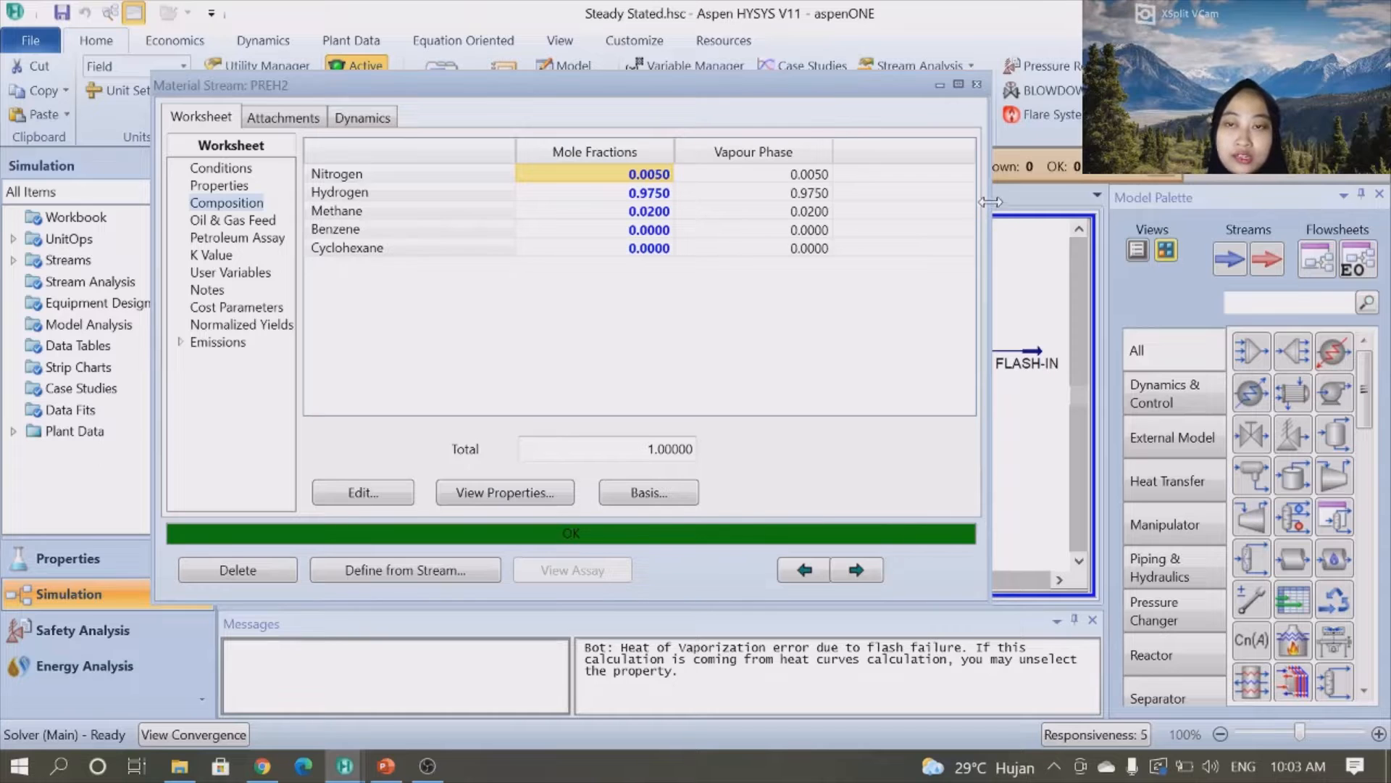
{"action": "left_click", "coordinate": [977, 85]}
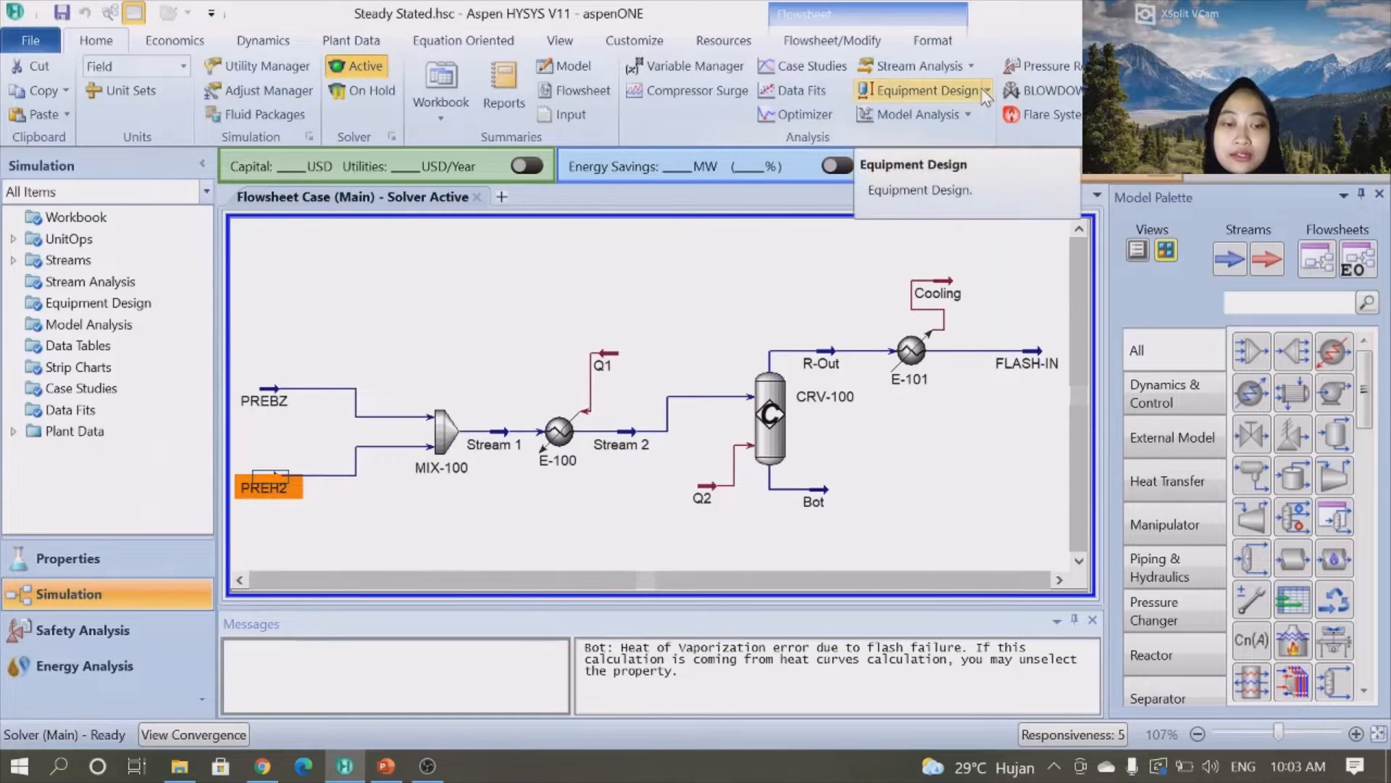
- Open mixer MIX-100 and review its inlet and outlet connections and parameters
{"action": "left_click", "coordinate": [423, 499]}
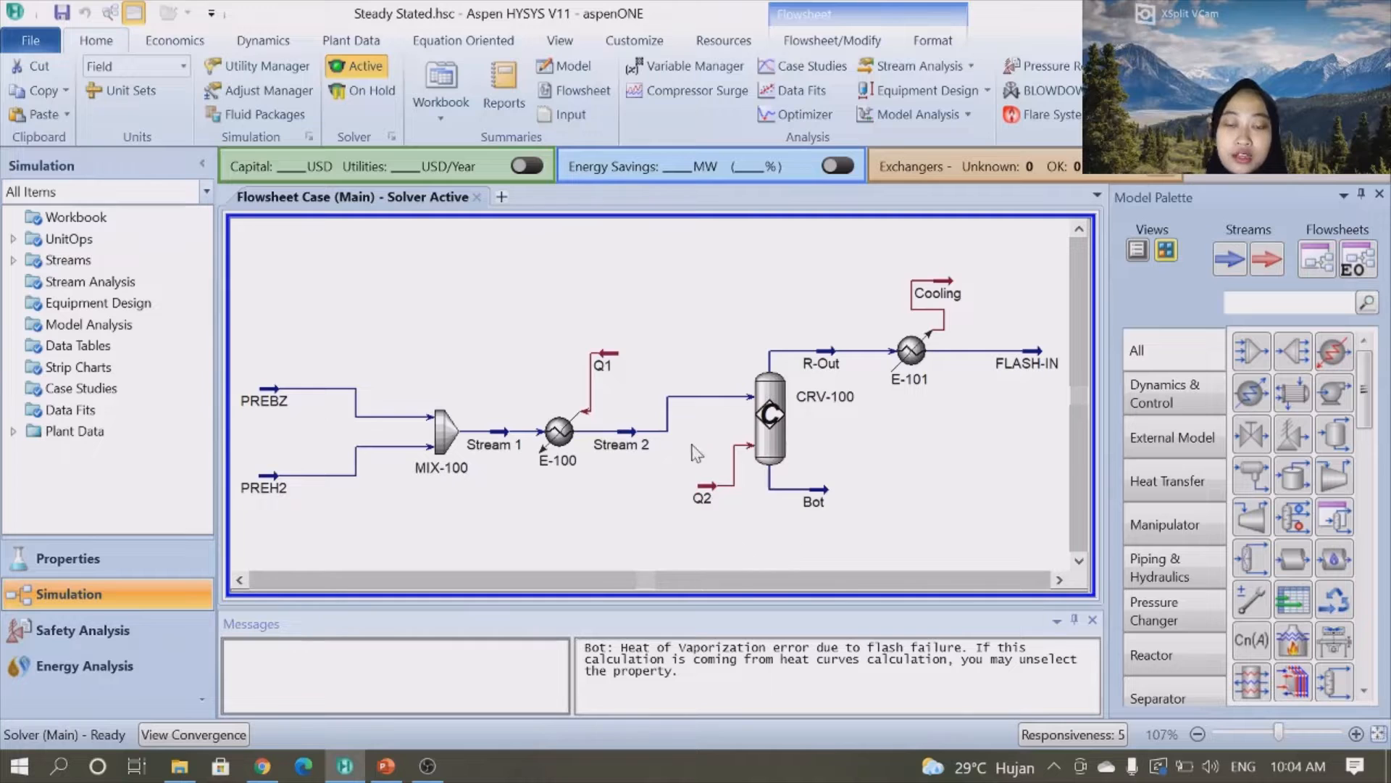
{"action": "double_click", "coordinate": [445, 437]}
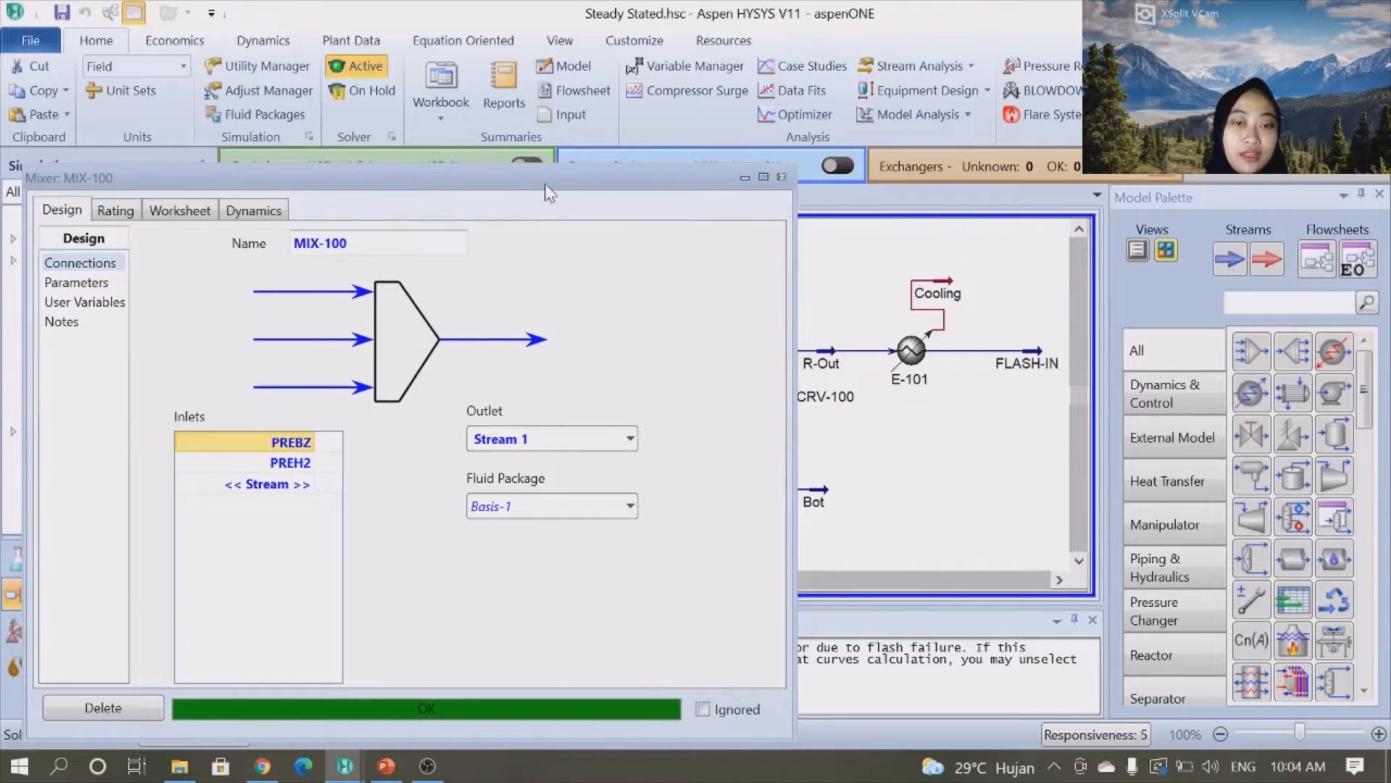
{"action": "left_click_drag", "start_coordinate": [553, 186], "coordinate": [612, 45]}
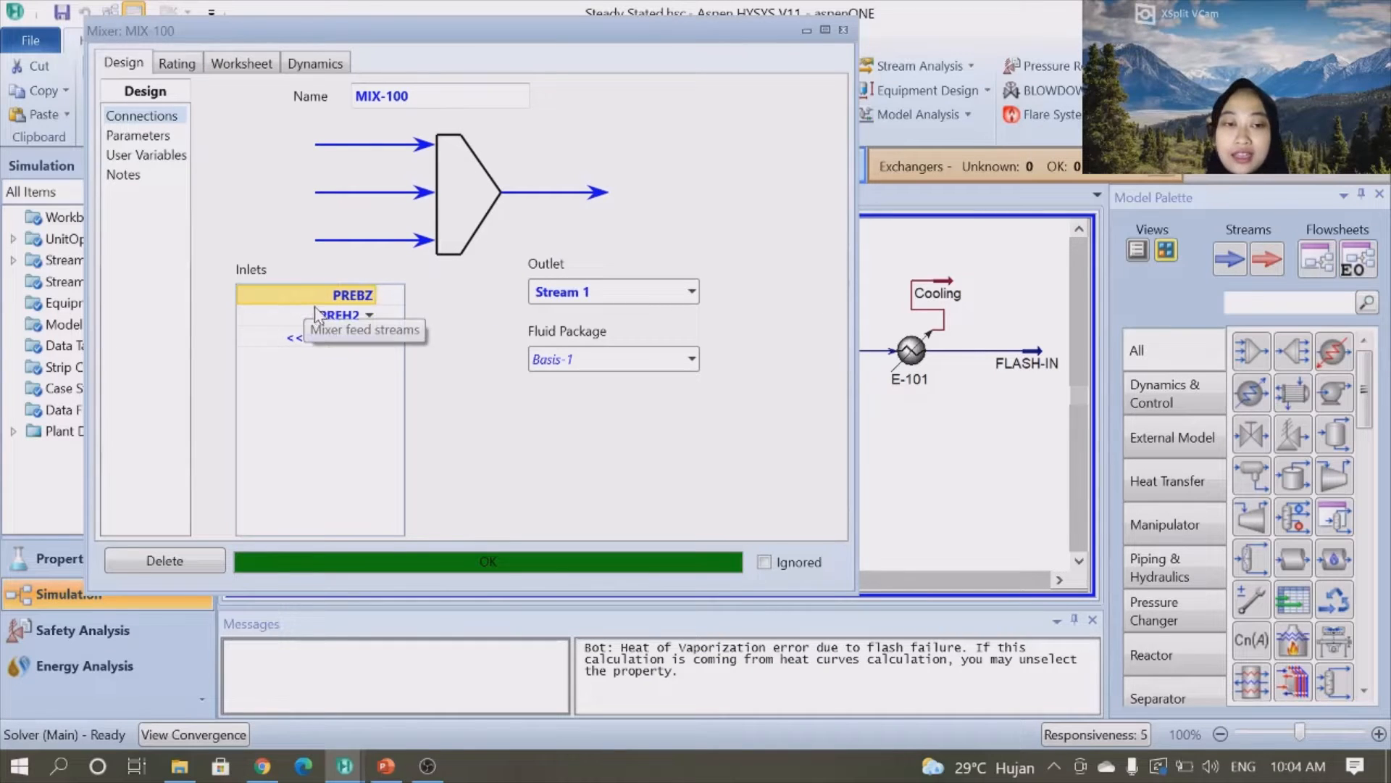
{"action": "left_click", "coordinate": [349, 316]}
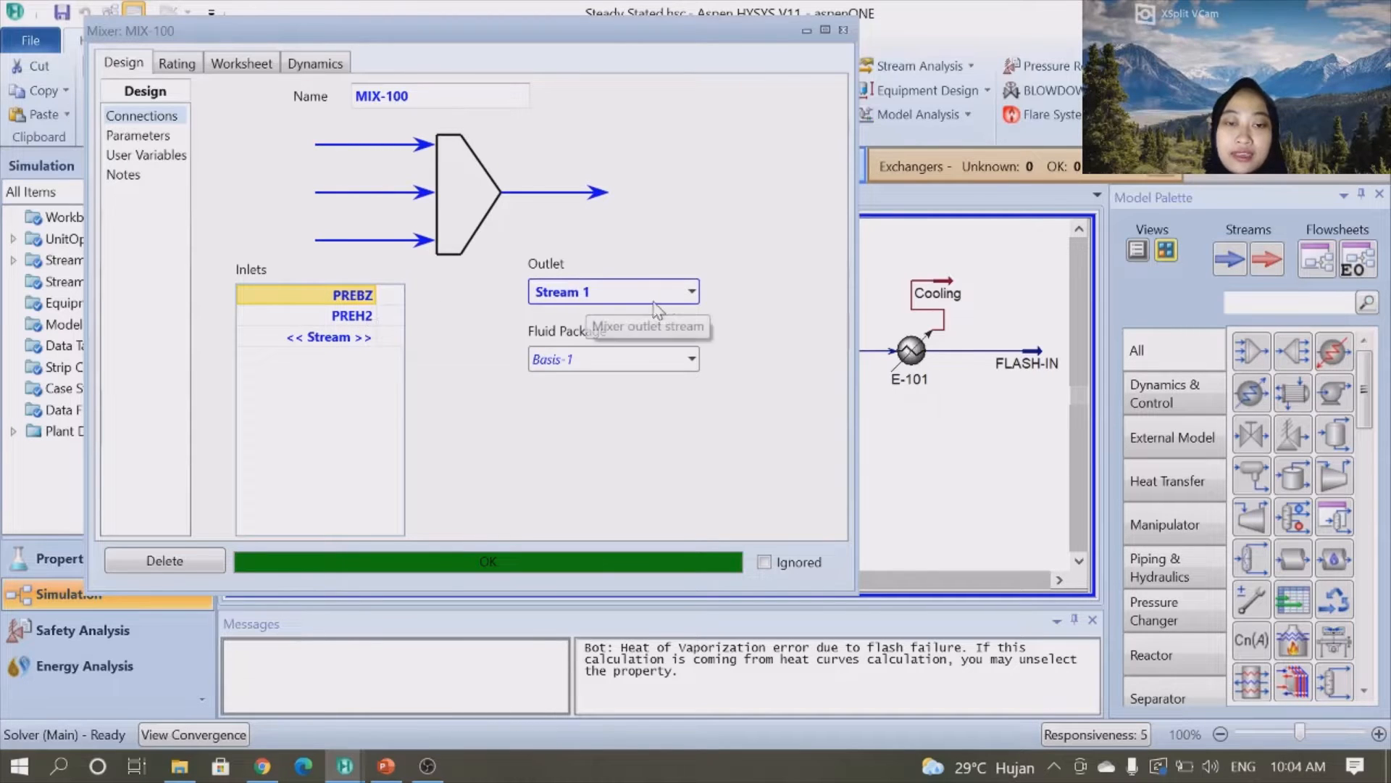
{"action": "left_click", "coordinate": [158, 137]}
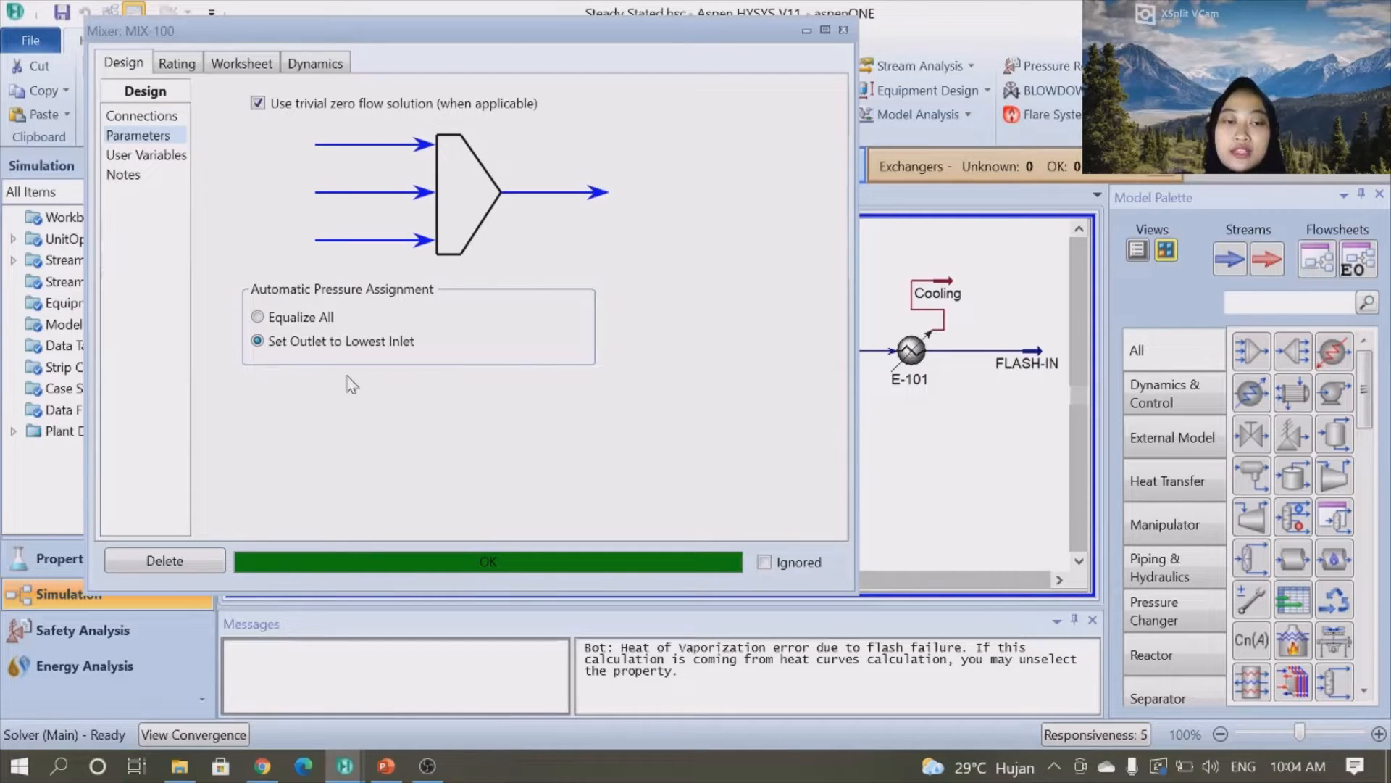
{"action": "left_click", "coordinate": [843, 29]}
- Review heater E-100's connections, parameters, rating and worksheet, and then its outlet Stream 2
{"action": "left_click", "coordinate": [573, 464]}
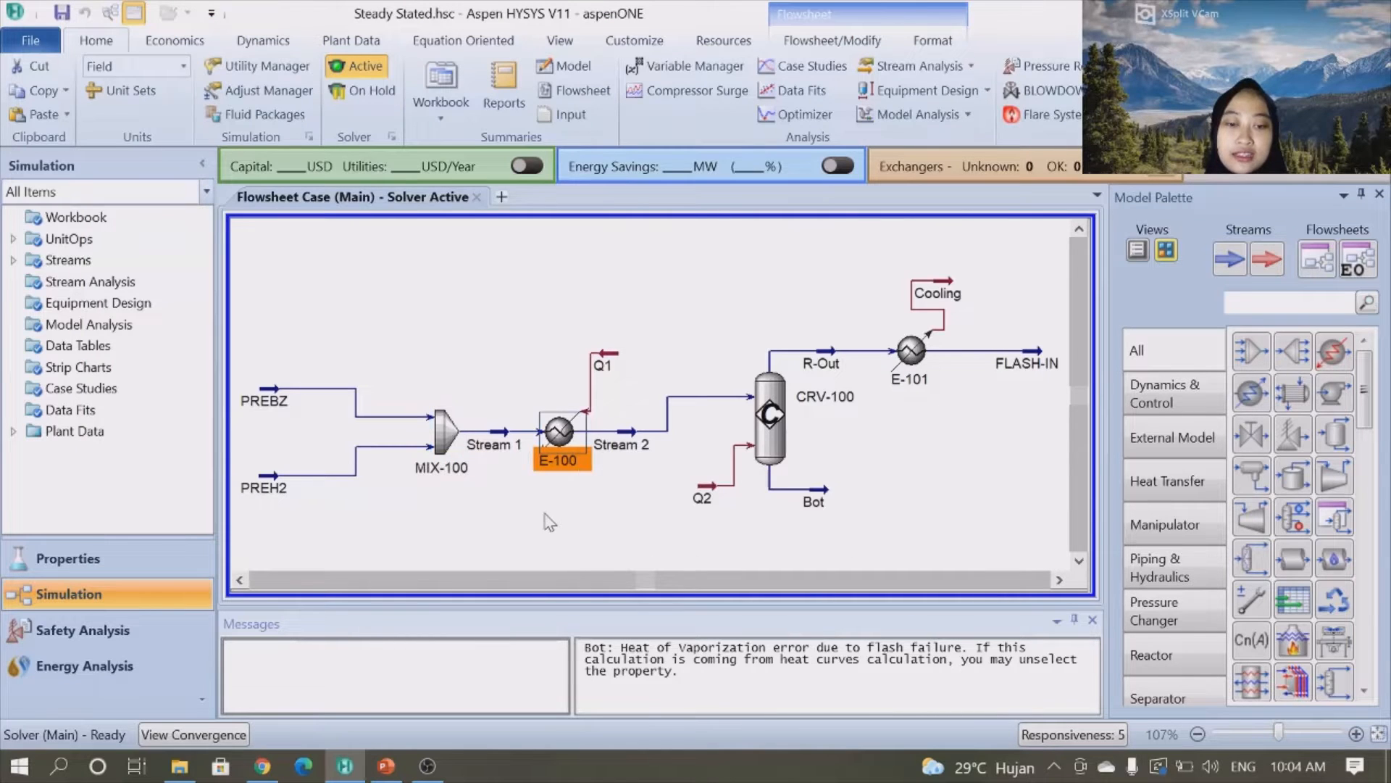
{"action": "left_click", "coordinate": [543, 515]}
{"action": "double_click", "coordinate": [558, 453]}
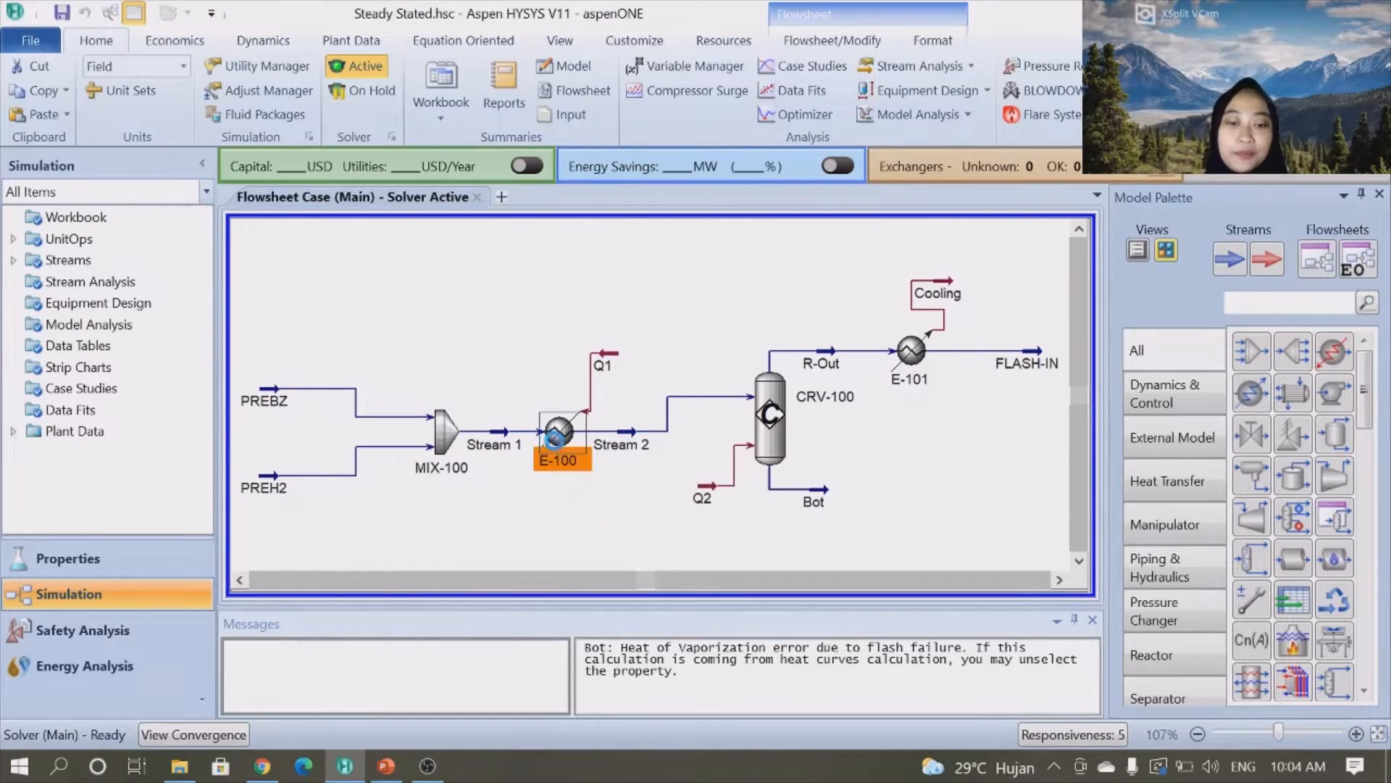
{"action": "left_click_drag", "start_coordinate": [680, 223], "coordinate": [776, 143]}
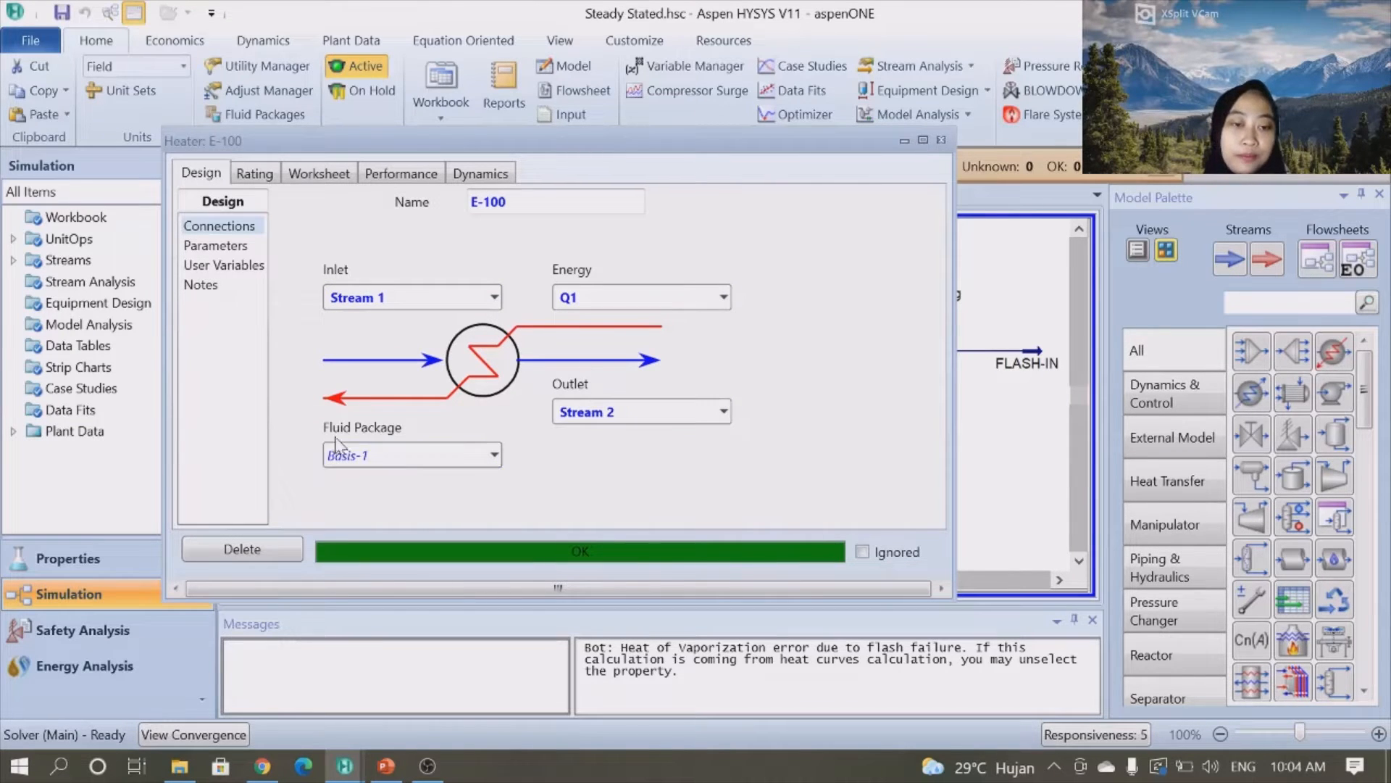
{"action": "left_click", "coordinate": [223, 250]}
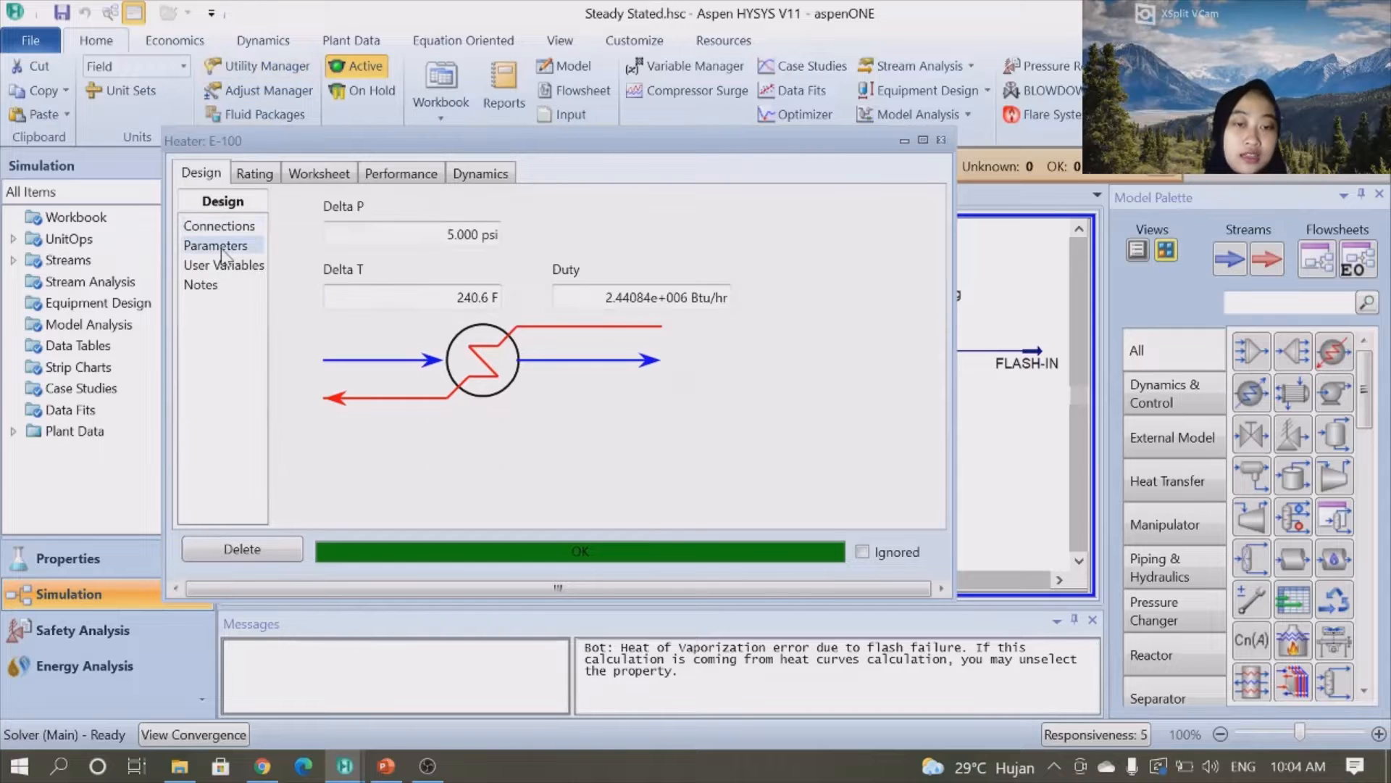
{"action": "left_click", "coordinate": [218, 228]}
{"action": "left_click", "coordinate": [252, 174]}
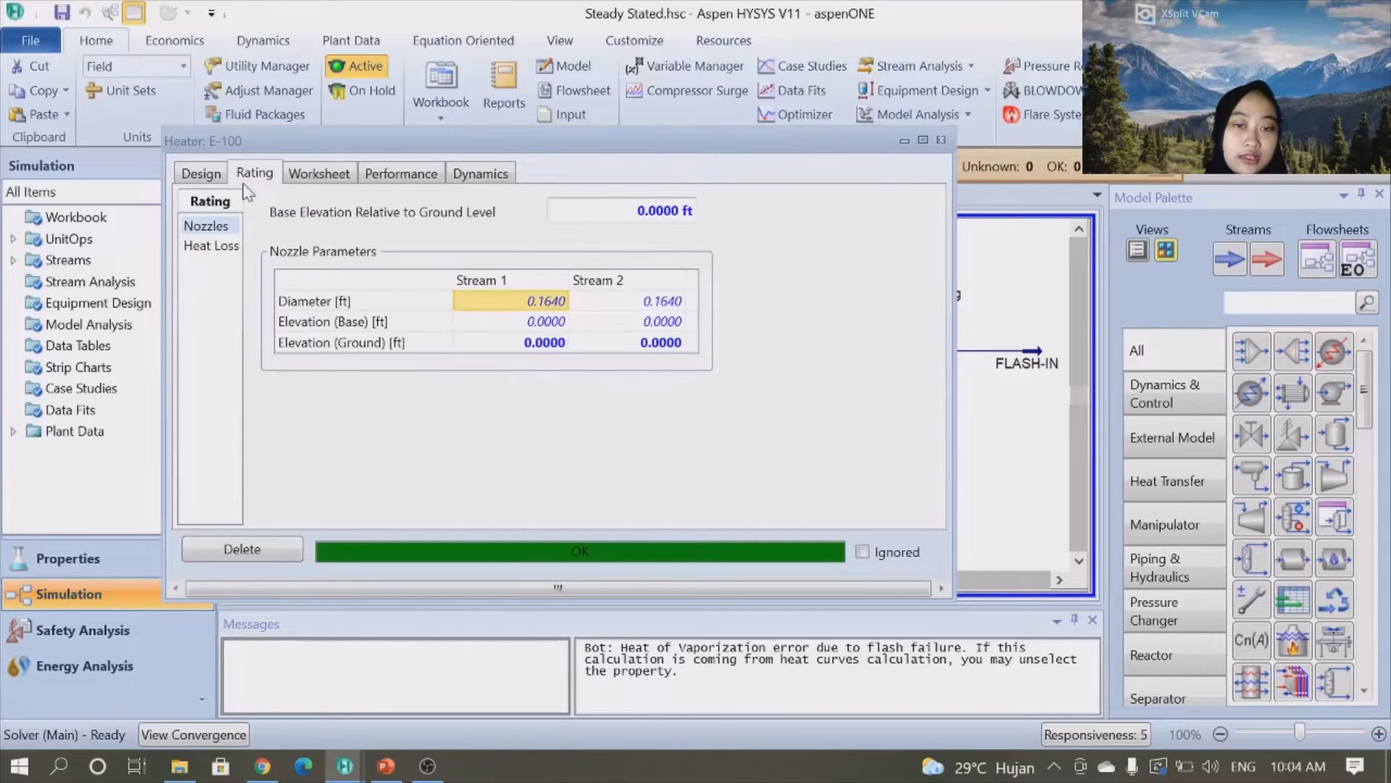
{"action": "left_click", "coordinate": [318, 174]}
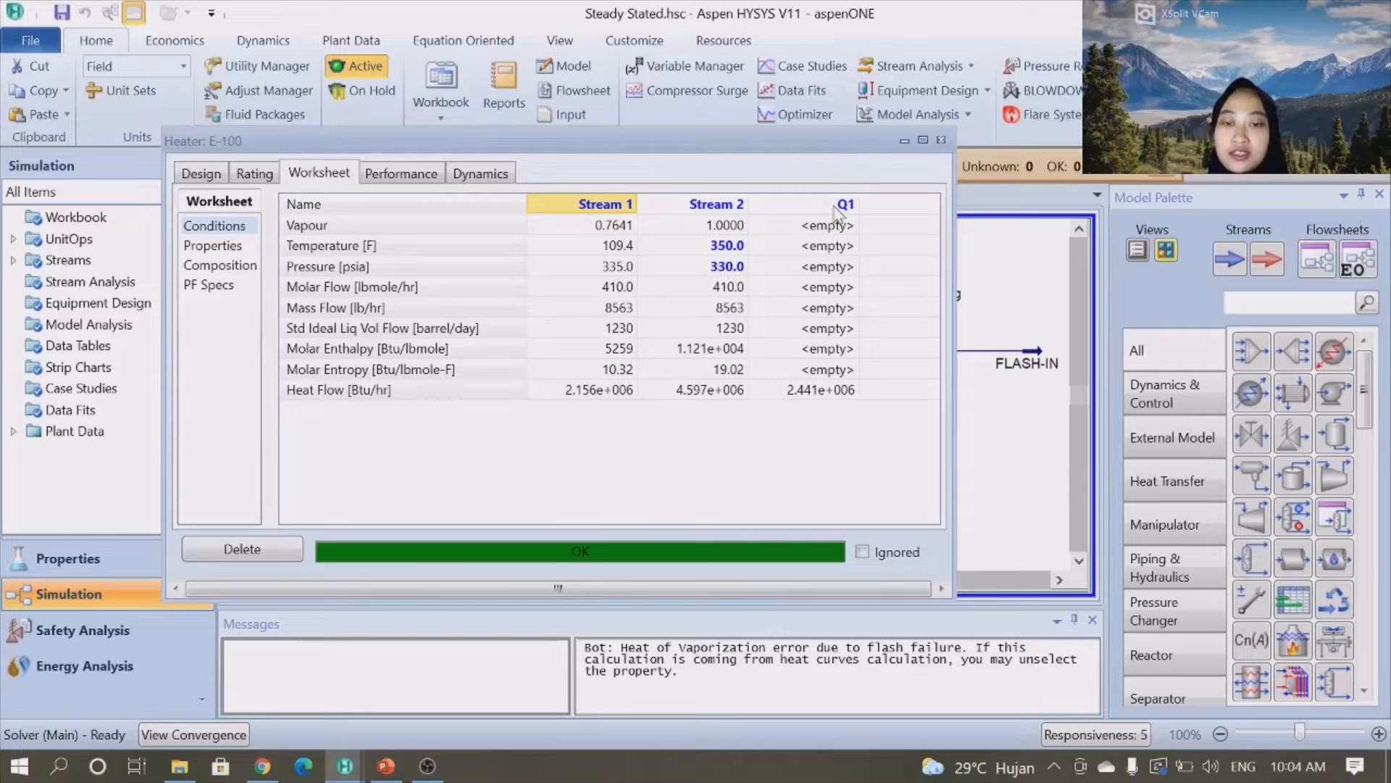
{"action": "left_click", "coordinate": [941, 140]}
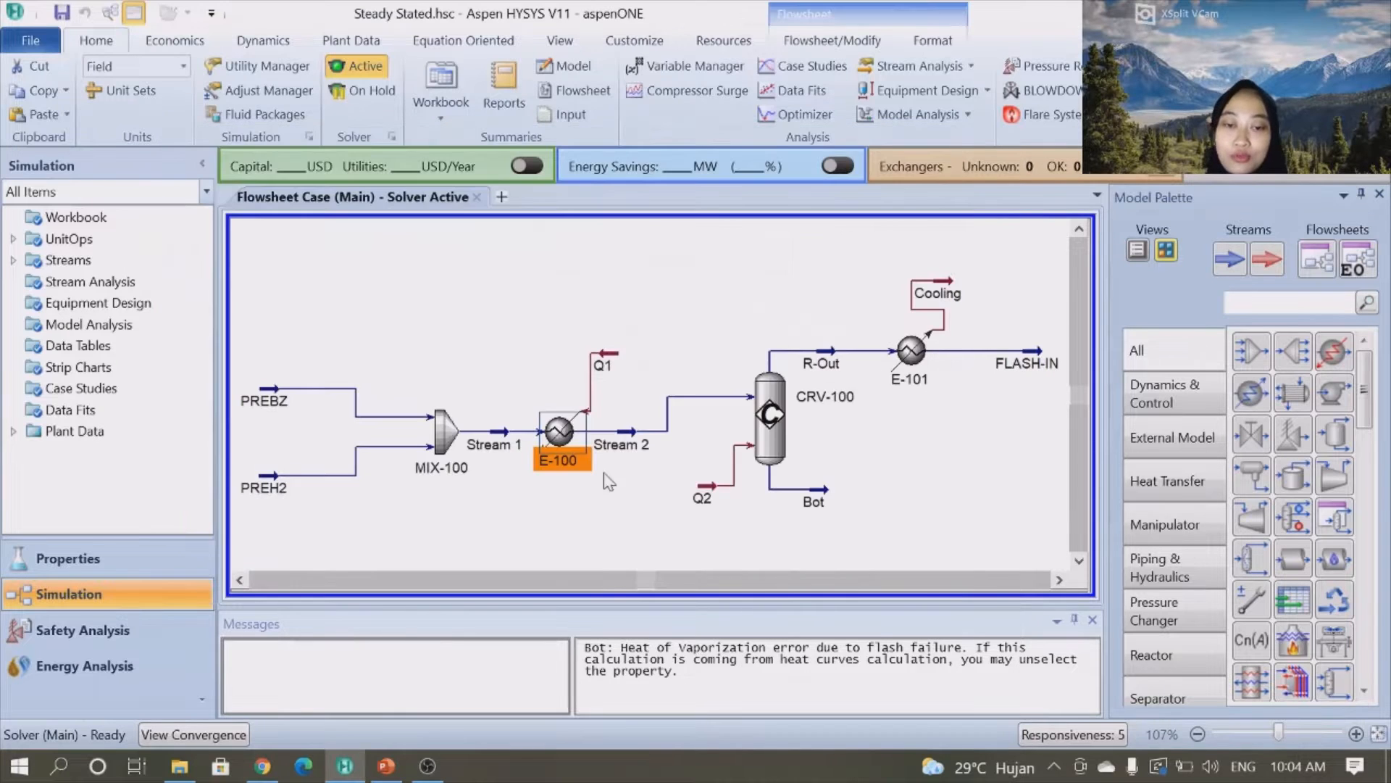
{"action": "double_click", "coordinate": [632, 433]}
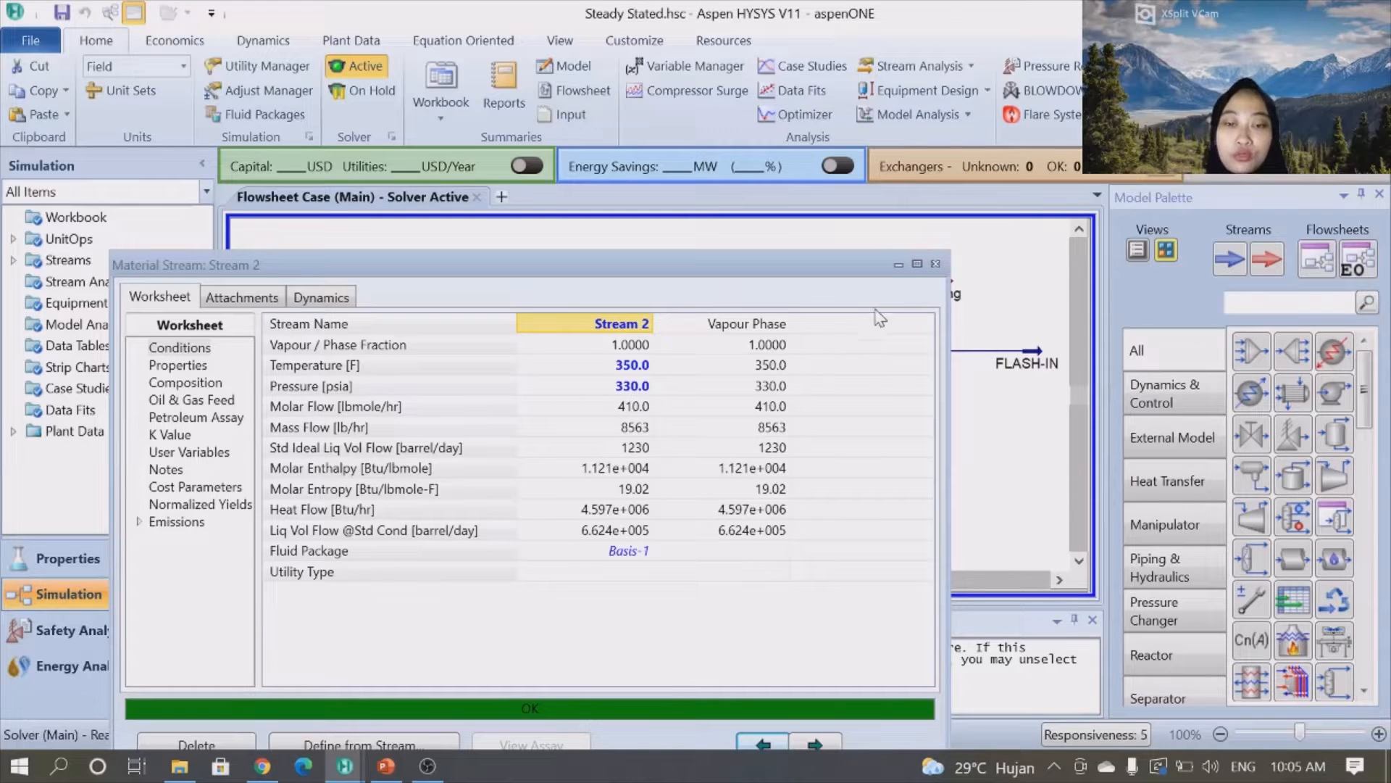
{"action": "left_click", "coordinate": [935, 264]}
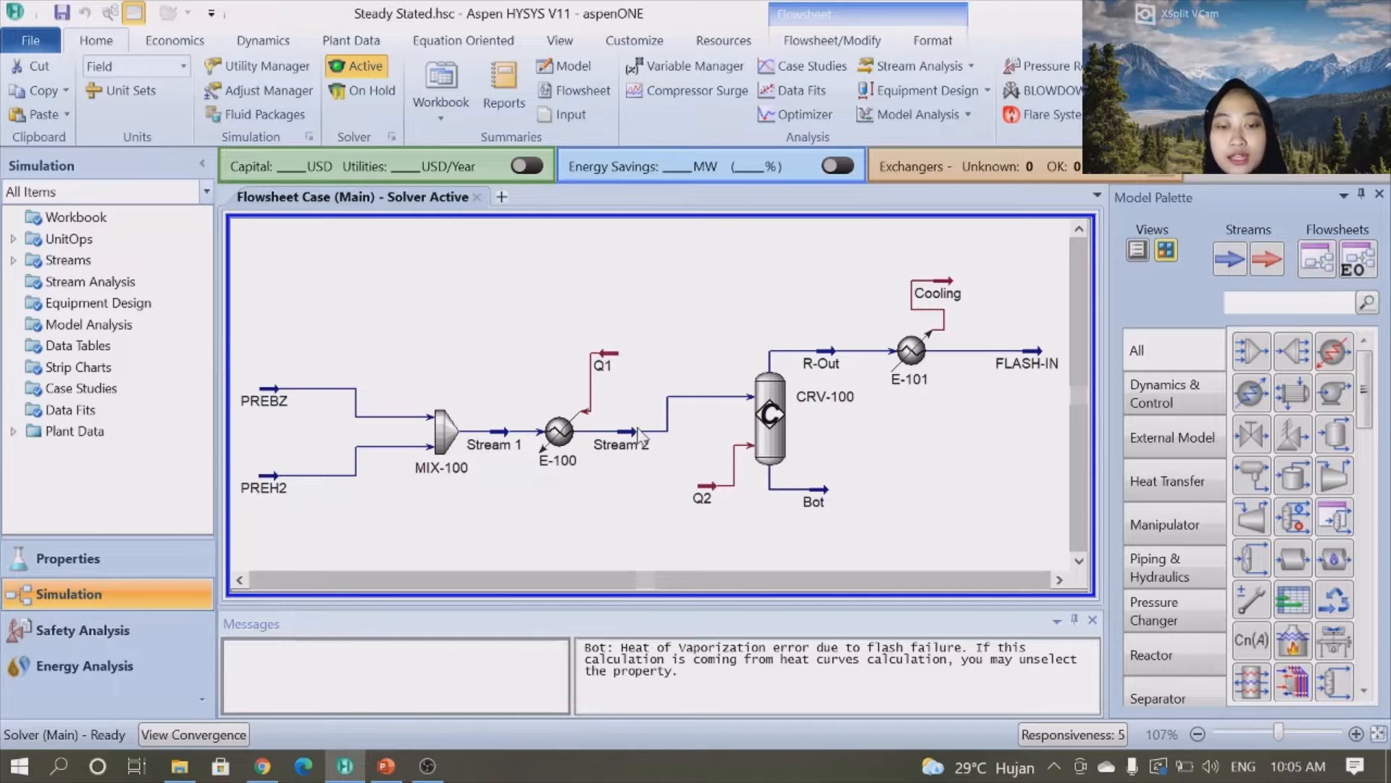
- Open conversion reactor CRV-100 and review its connections and design parameters
{"action": "mouse_move", "coordinate": [531, 444]}
{"action": "mouse_move", "coordinate": [618, 455]}
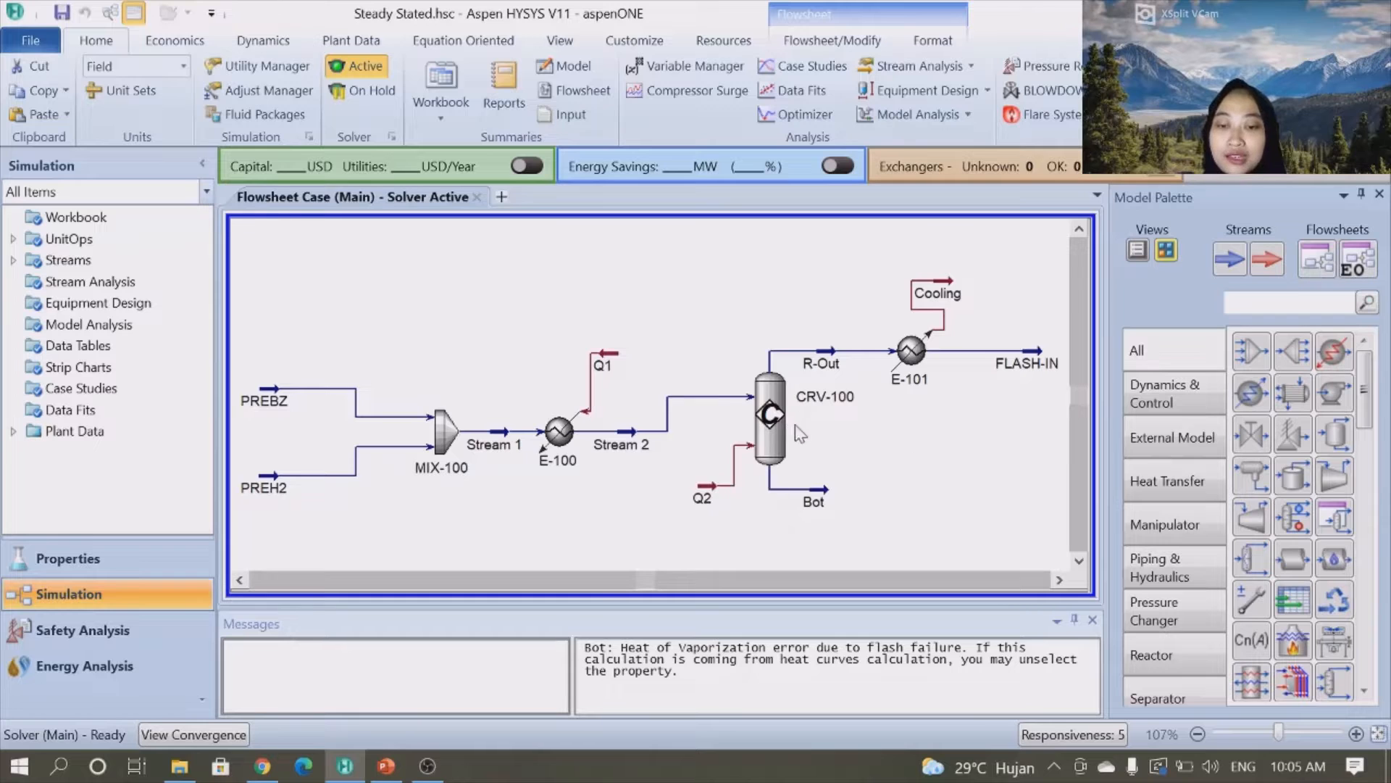
{"action": "double_click", "coordinate": [774, 421]}
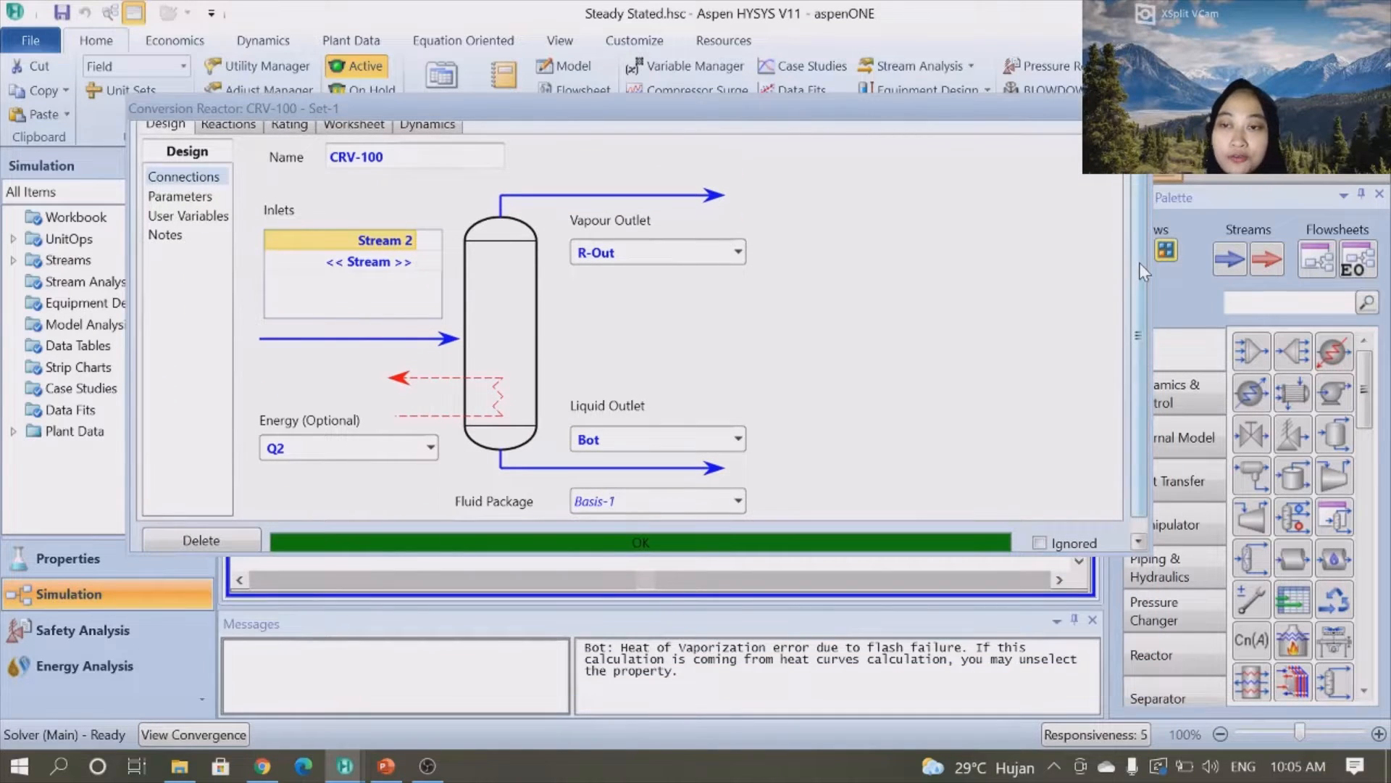
{"action": "scroll", "coordinate": [1136, 239], "scroll_direction": "up", "scroll_amount": 1}
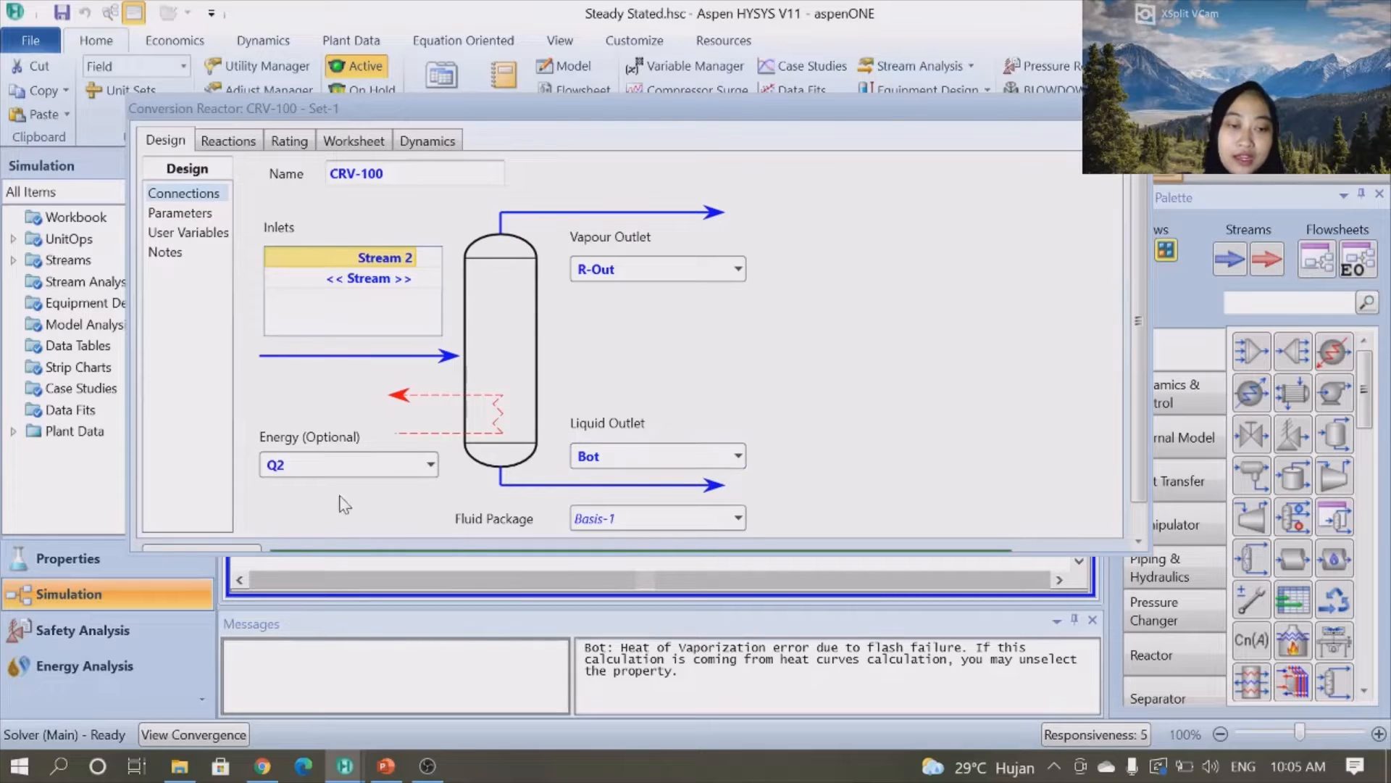
{"action": "left_click", "coordinate": [209, 215]}
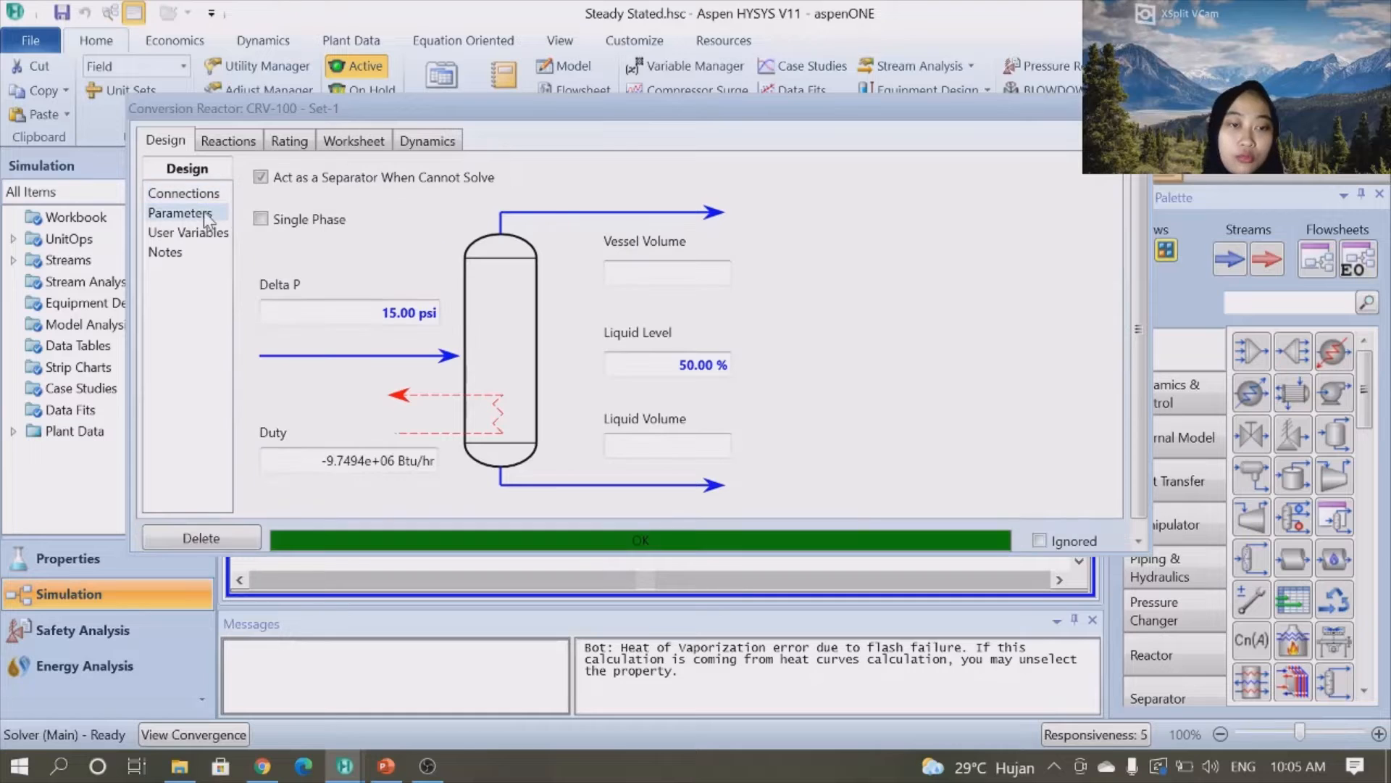
{"action": "left_click", "coordinate": [246, 142]}
{"action": "left_click", "coordinate": [181, 142]}
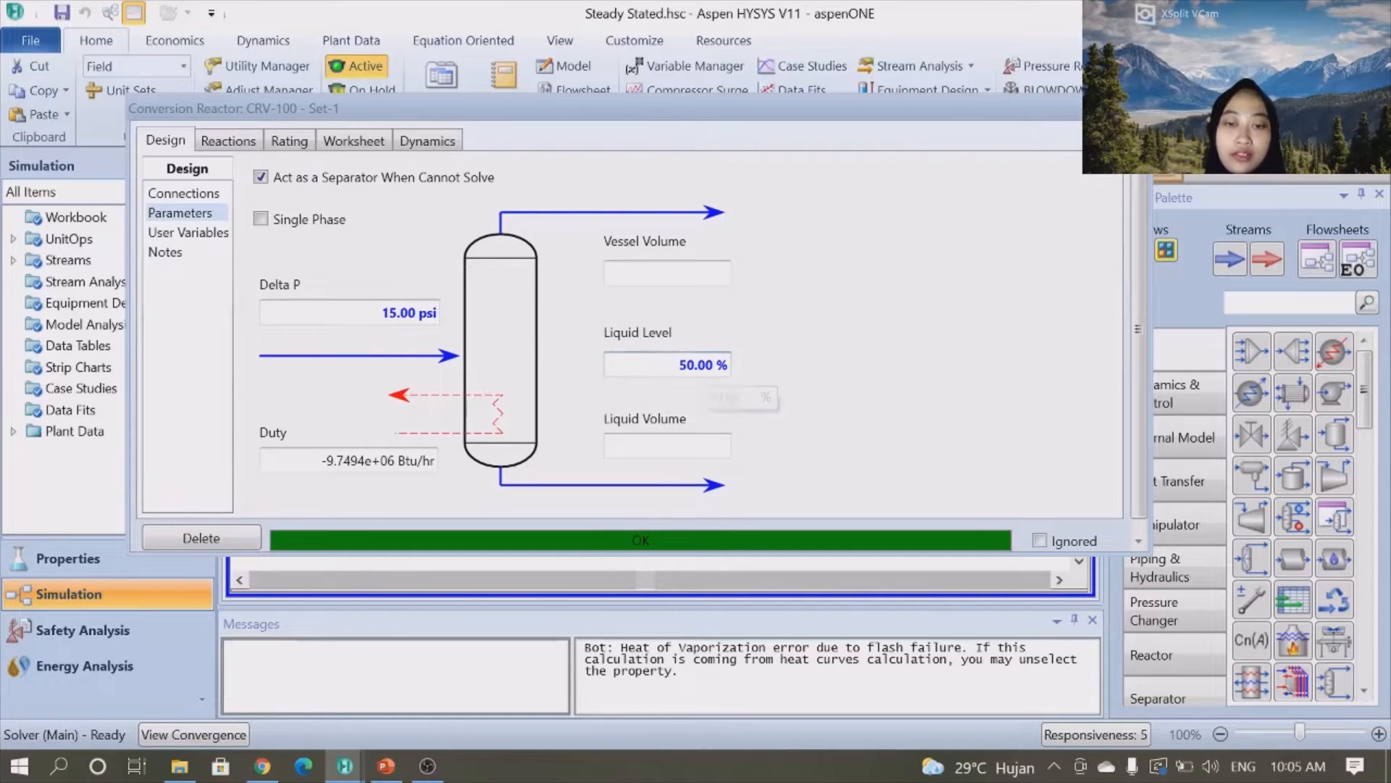
- Review the reactor's reaction set Set-1 and the Rxn-1 stoichiometry, then close the reactor window
{"action": "left_click", "coordinate": [232, 145]}
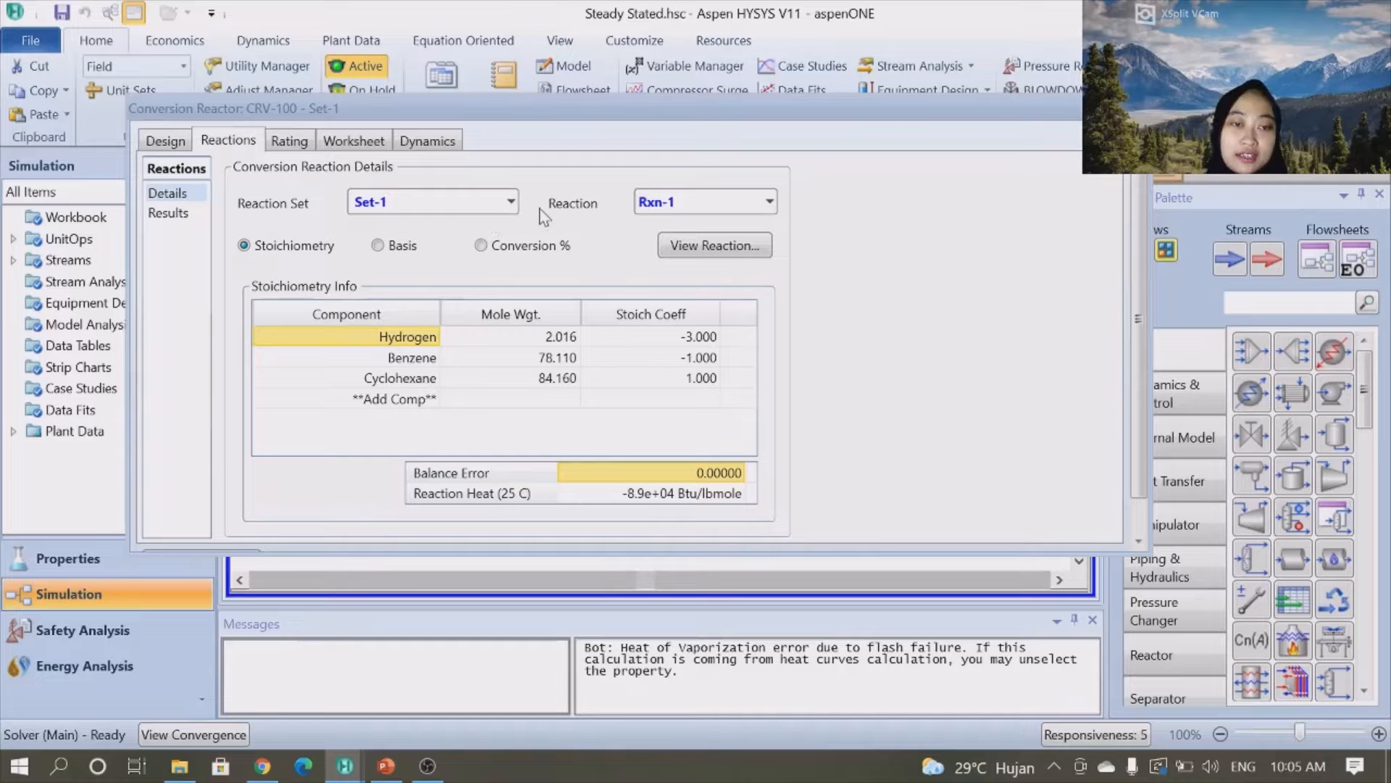
{"action": "left_click", "coordinate": [511, 202]}
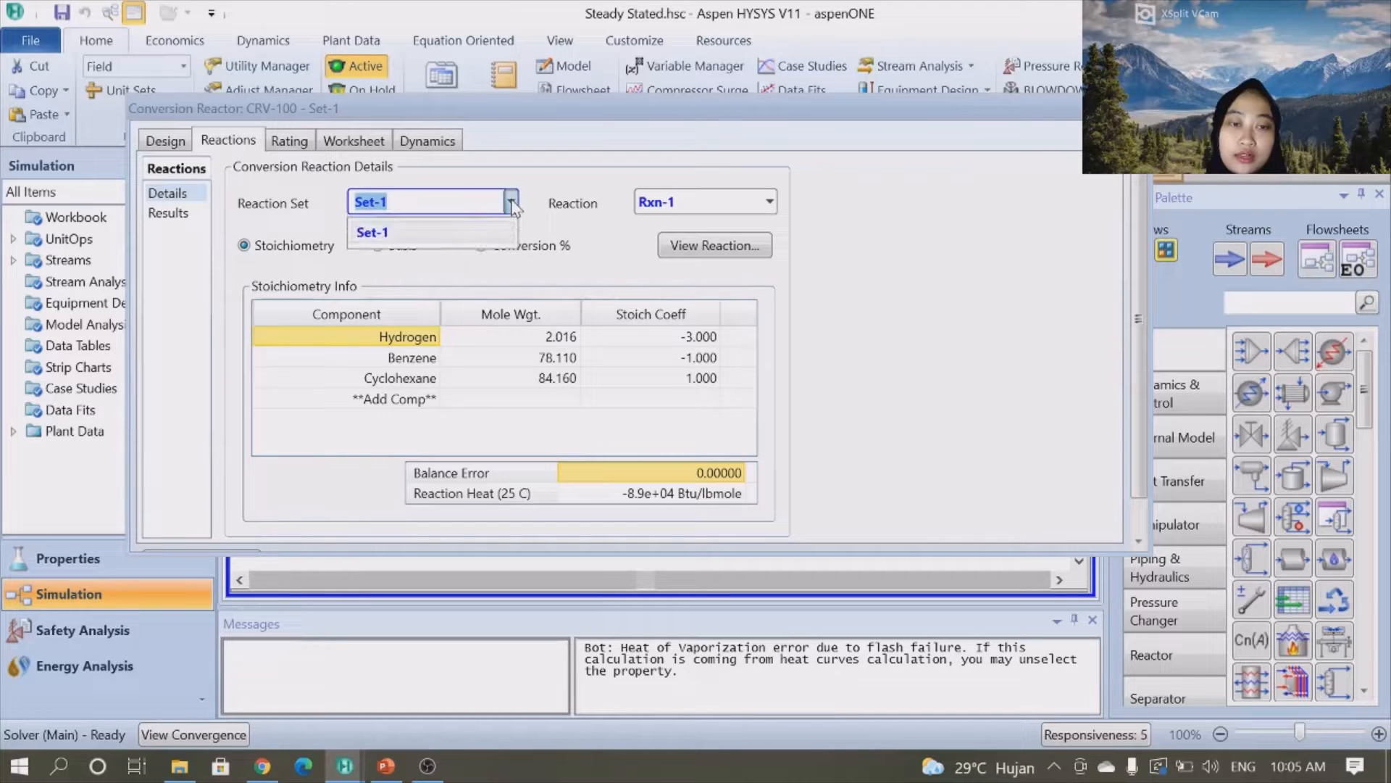
{"action": "left_click", "coordinate": [464, 230]}
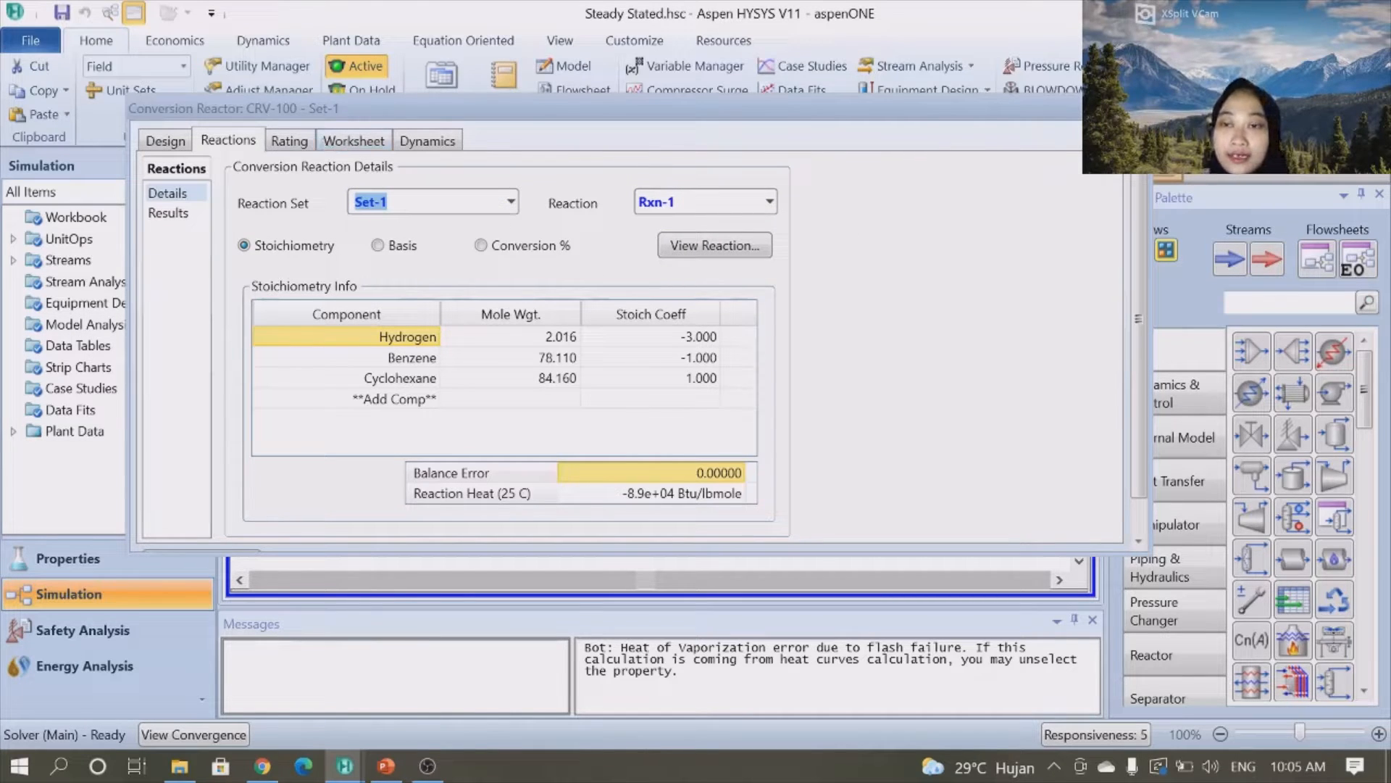
{"action": "left_click", "coordinate": [1135, 108]}
- Open cooler E-101 and review its connections, parameters and worksheet, then its outlet stream FLASH-IN
{"action": "left_click", "coordinate": [885, 412]}
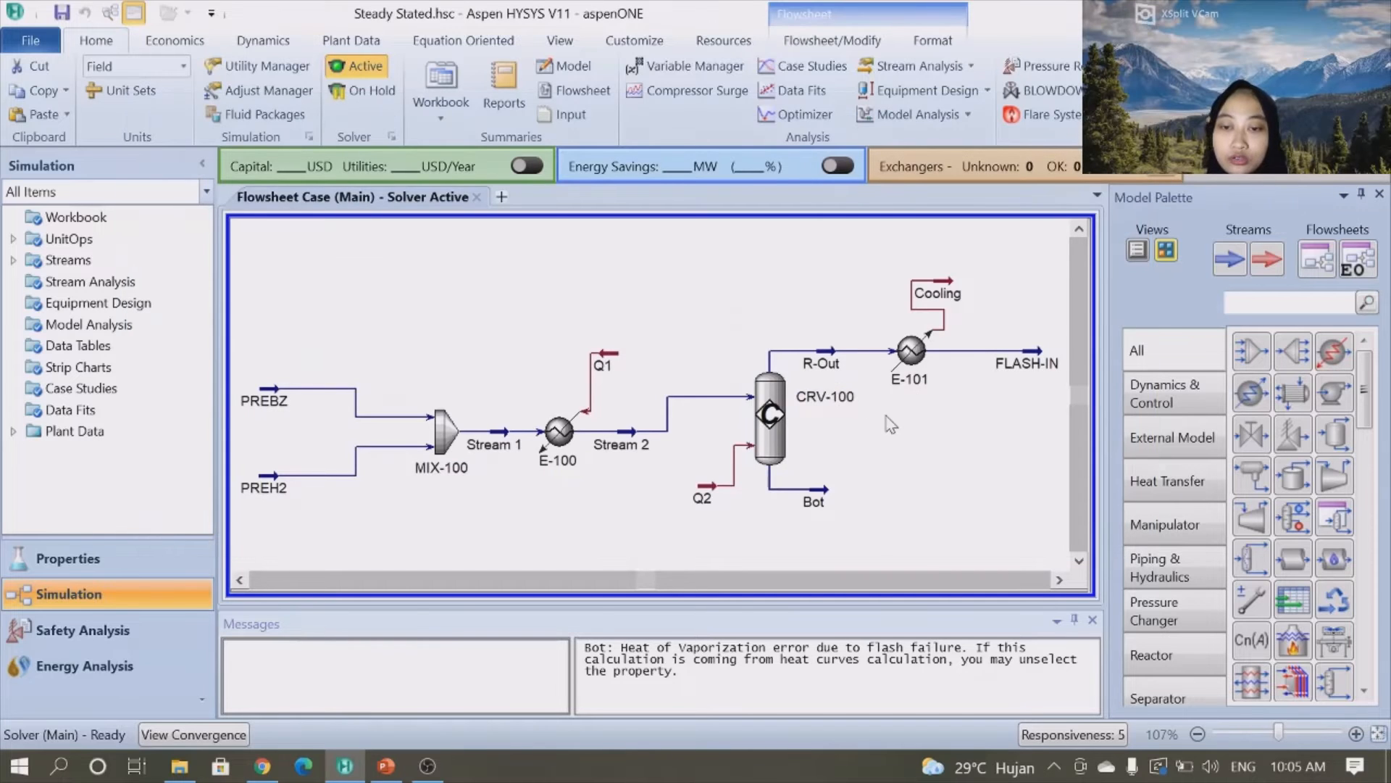
{"action": "double_click", "coordinate": [912, 350]}
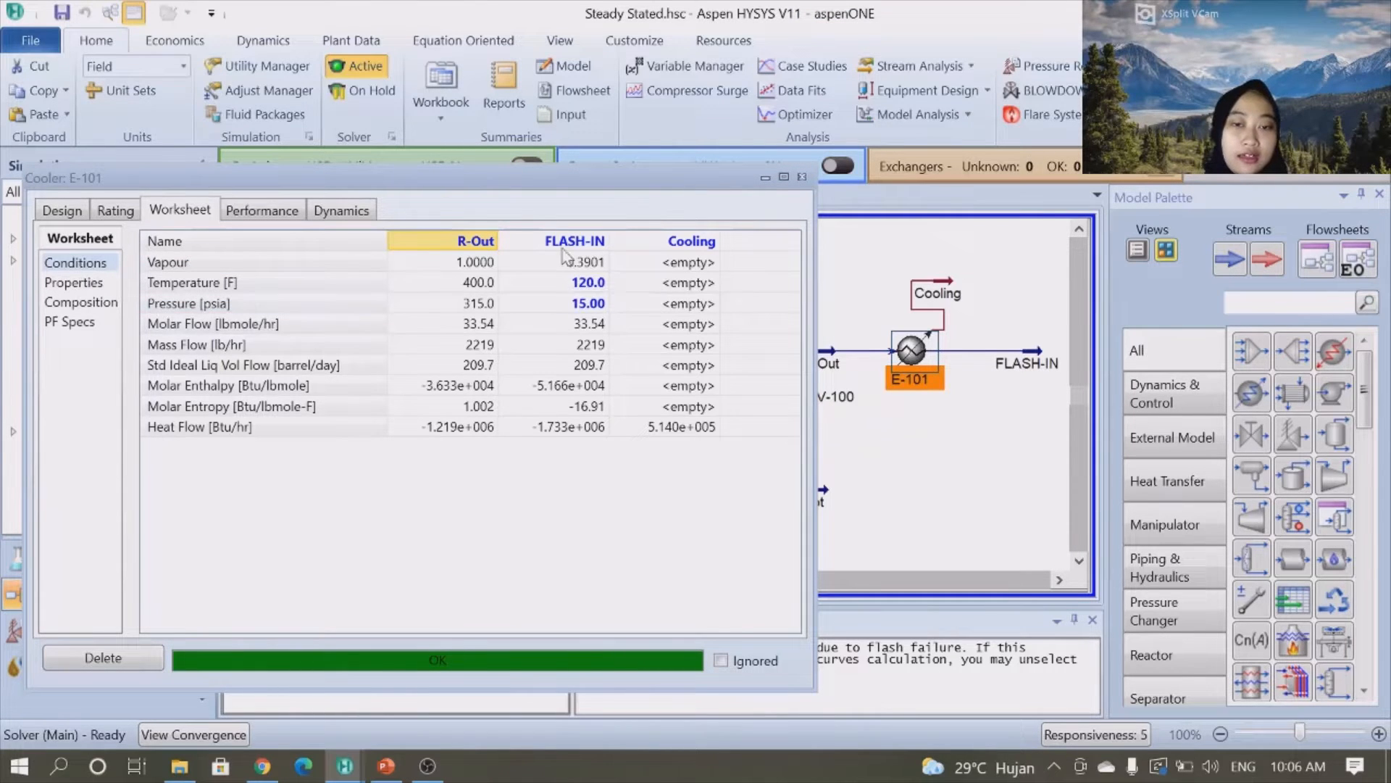
{"action": "left_click", "coordinate": [75, 215]}
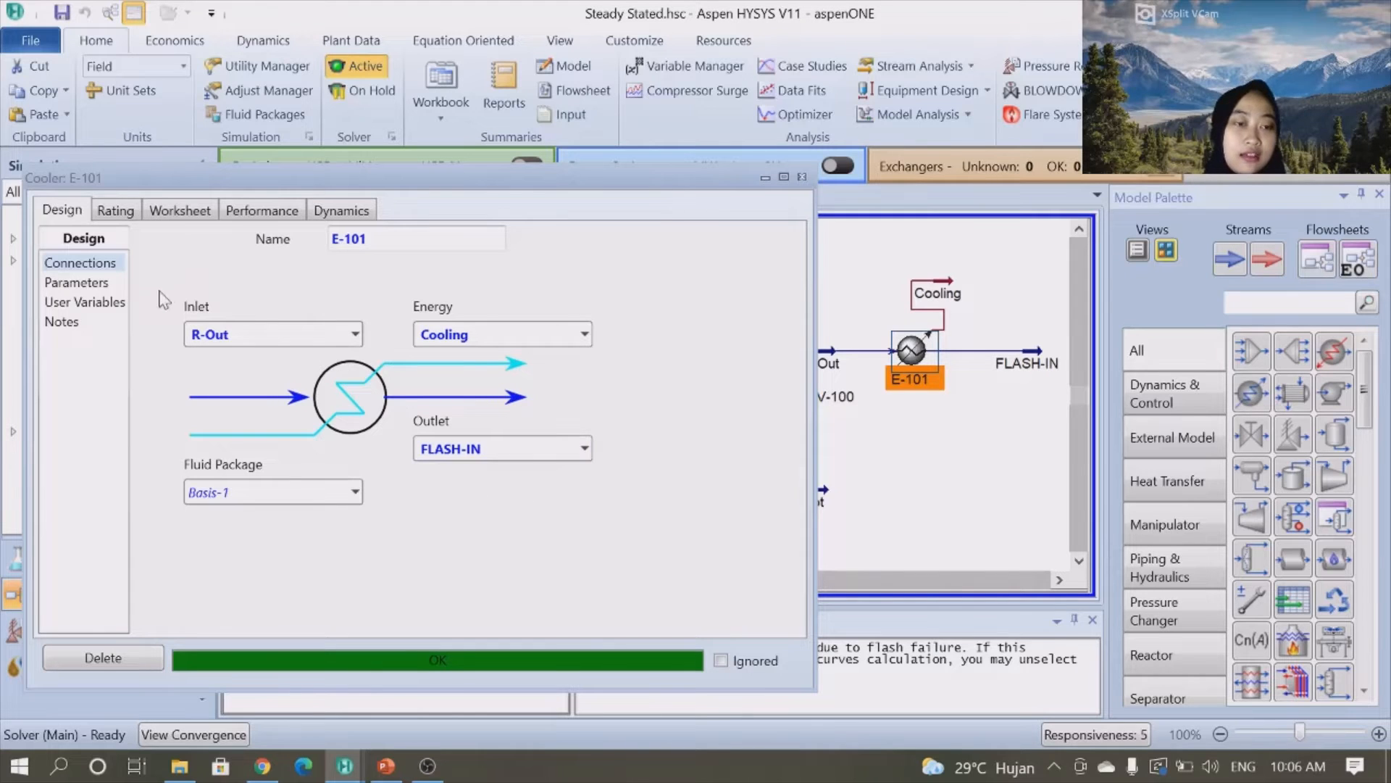
{"action": "left_click", "coordinate": [100, 285]}
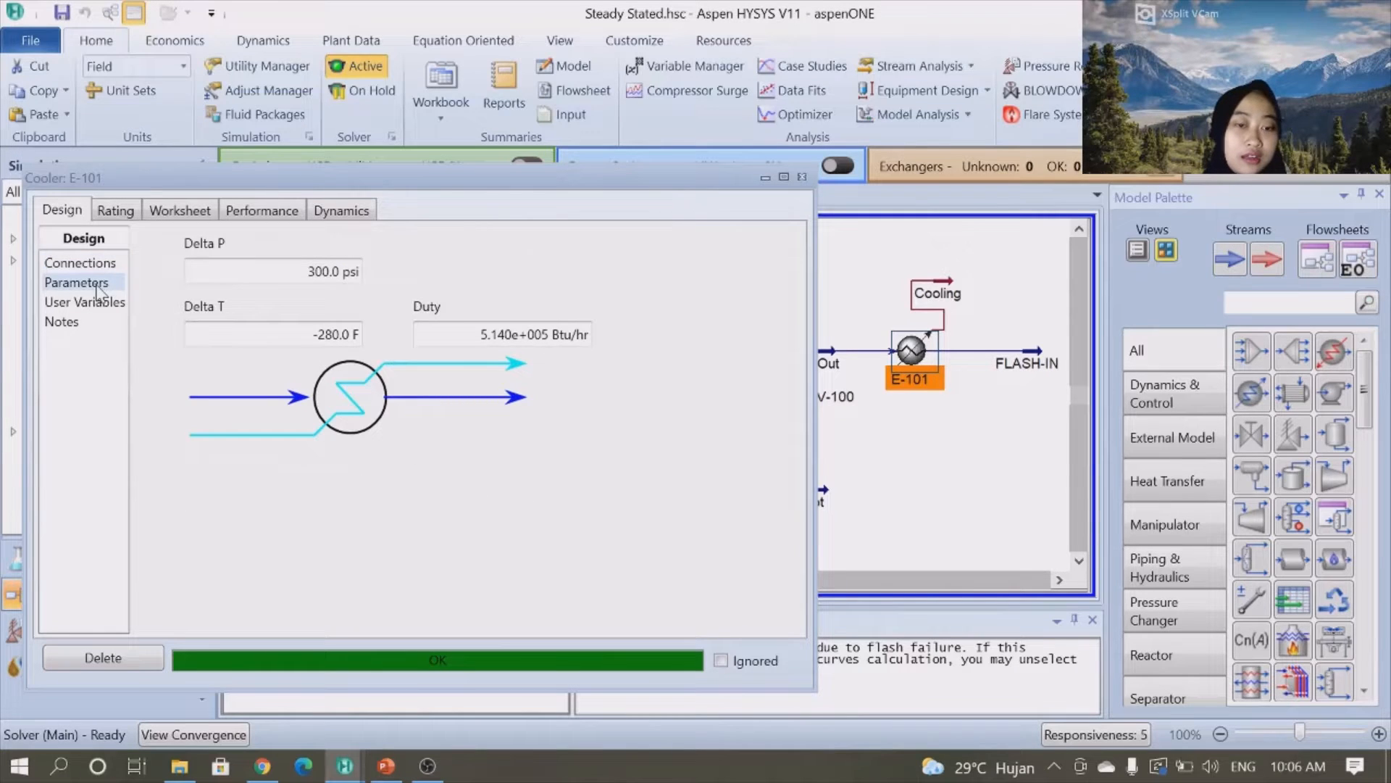
{"action": "left_click", "coordinate": [108, 216]}
{"action": "left_click", "coordinate": [181, 210]}
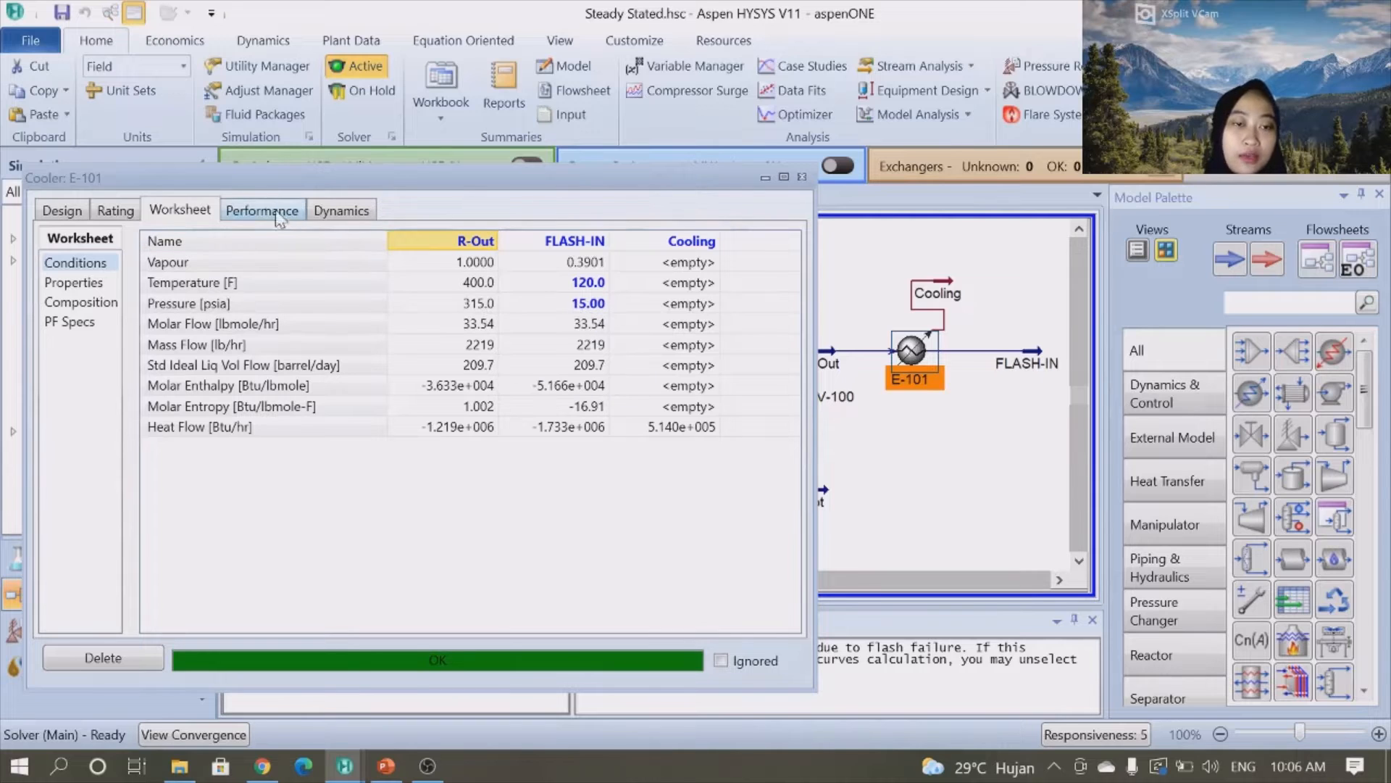
{"action": "left_click", "coordinate": [64, 212]}
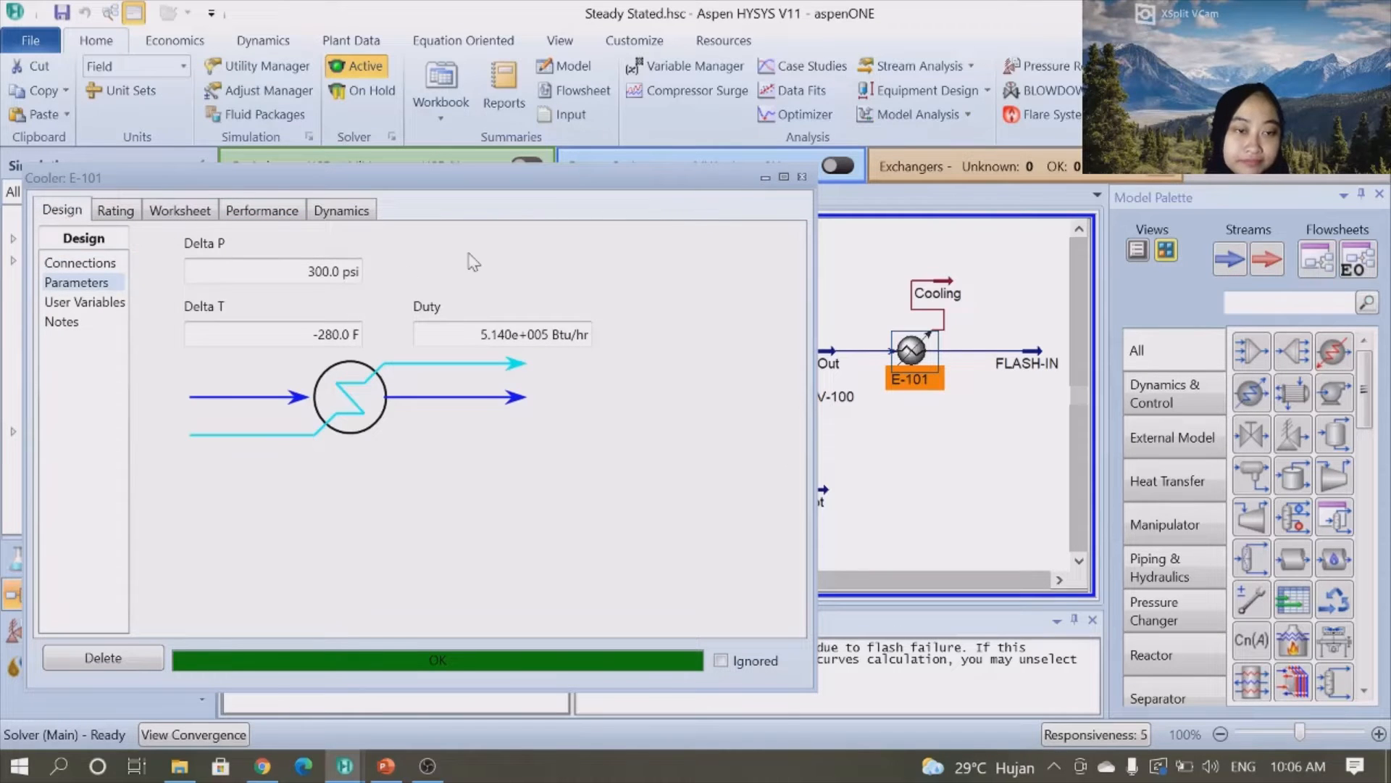
{"action": "left_click", "coordinate": [802, 177]}
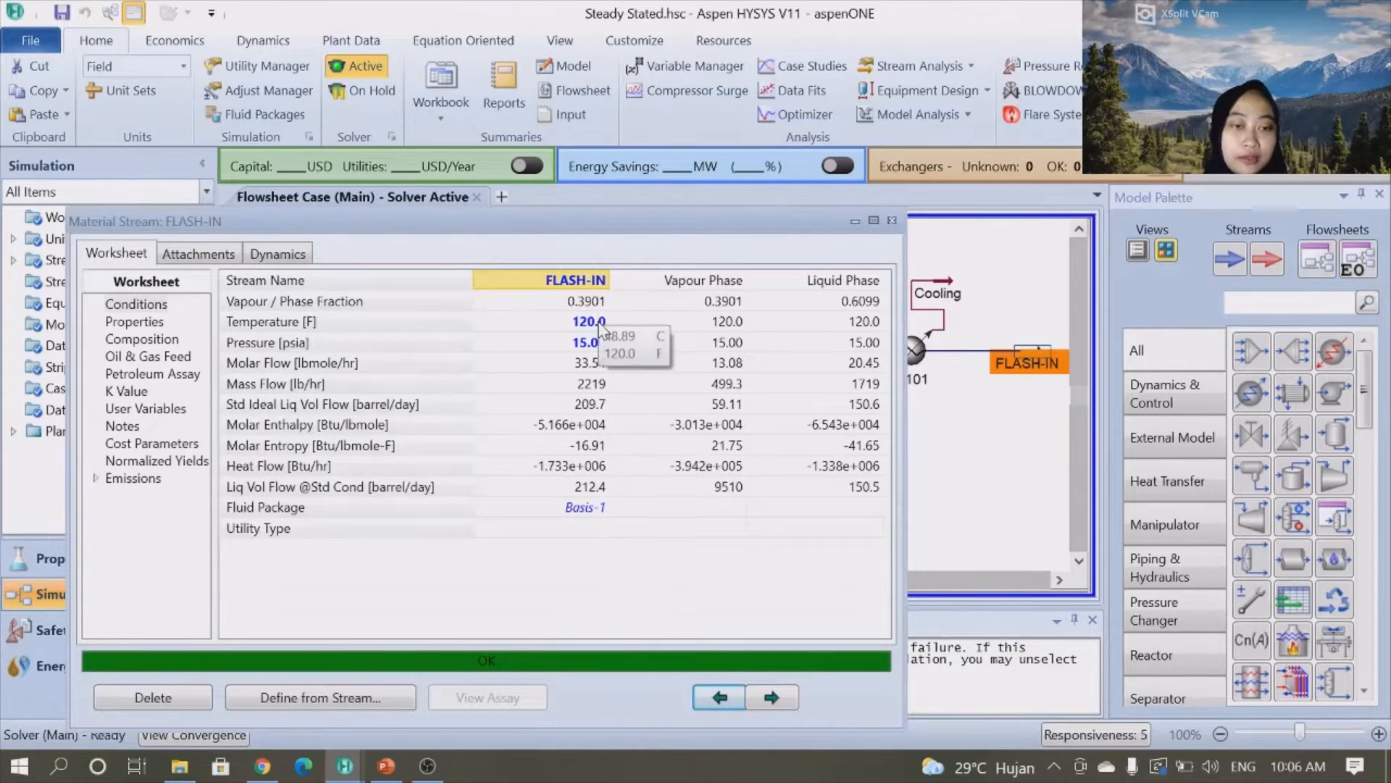
{"action": "left_click", "coordinate": [893, 219]}
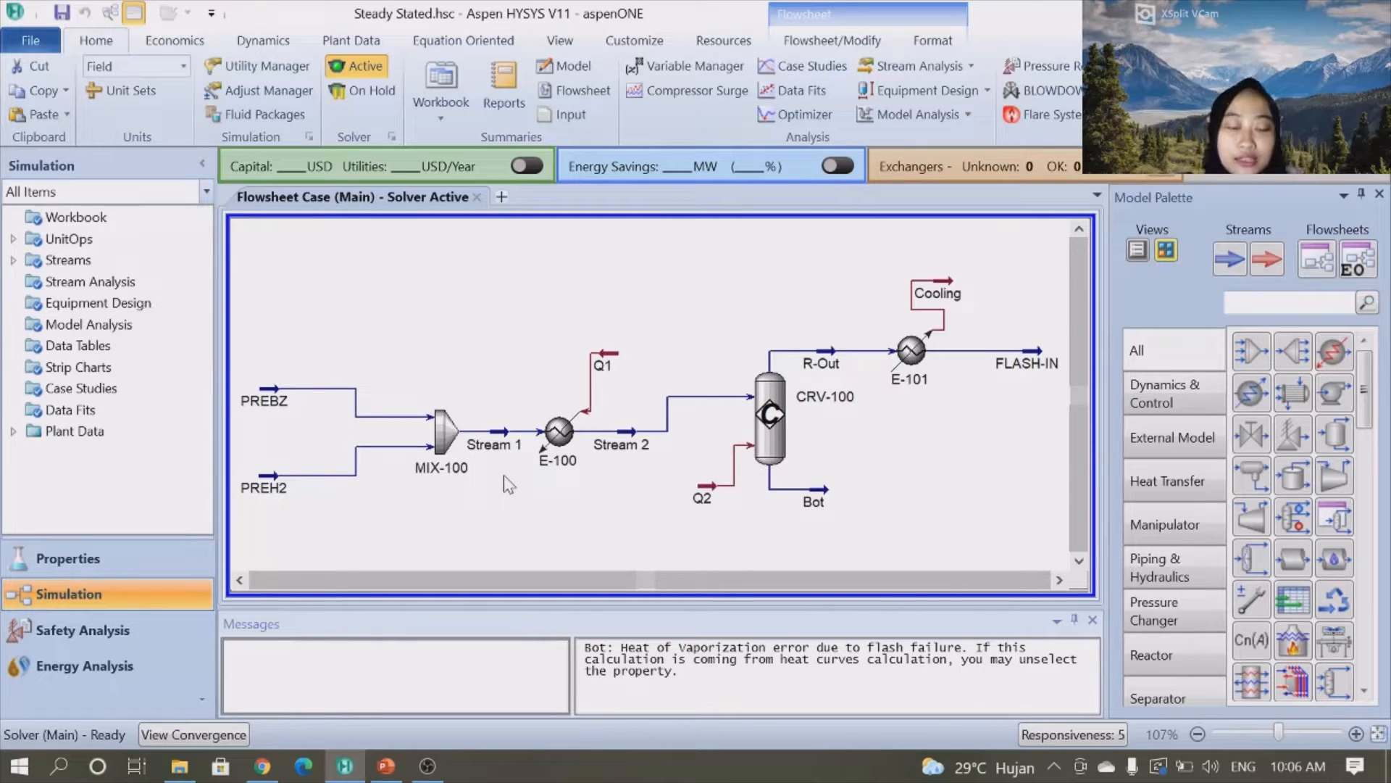
- Disconnect feed streams PREBZ and PREH2 from mixer MIX-100's inlets
{"action": "double_click", "coordinate": [447, 437]}
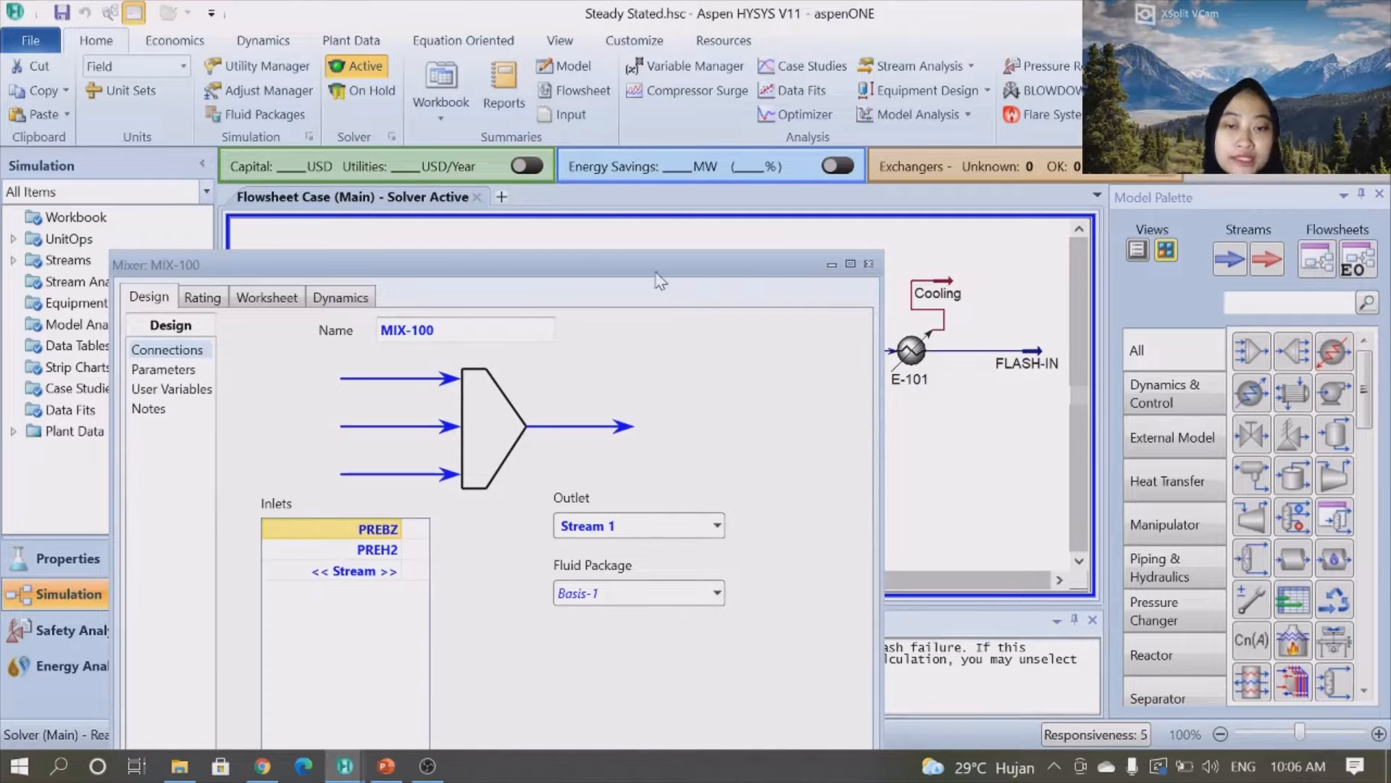
{"action": "left_click_drag", "start_coordinate": [657, 276], "coordinate": [700, 51]}
{"action": "left_click", "coordinate": [419, 319]}
{"action": "key", "text": "Delete"}
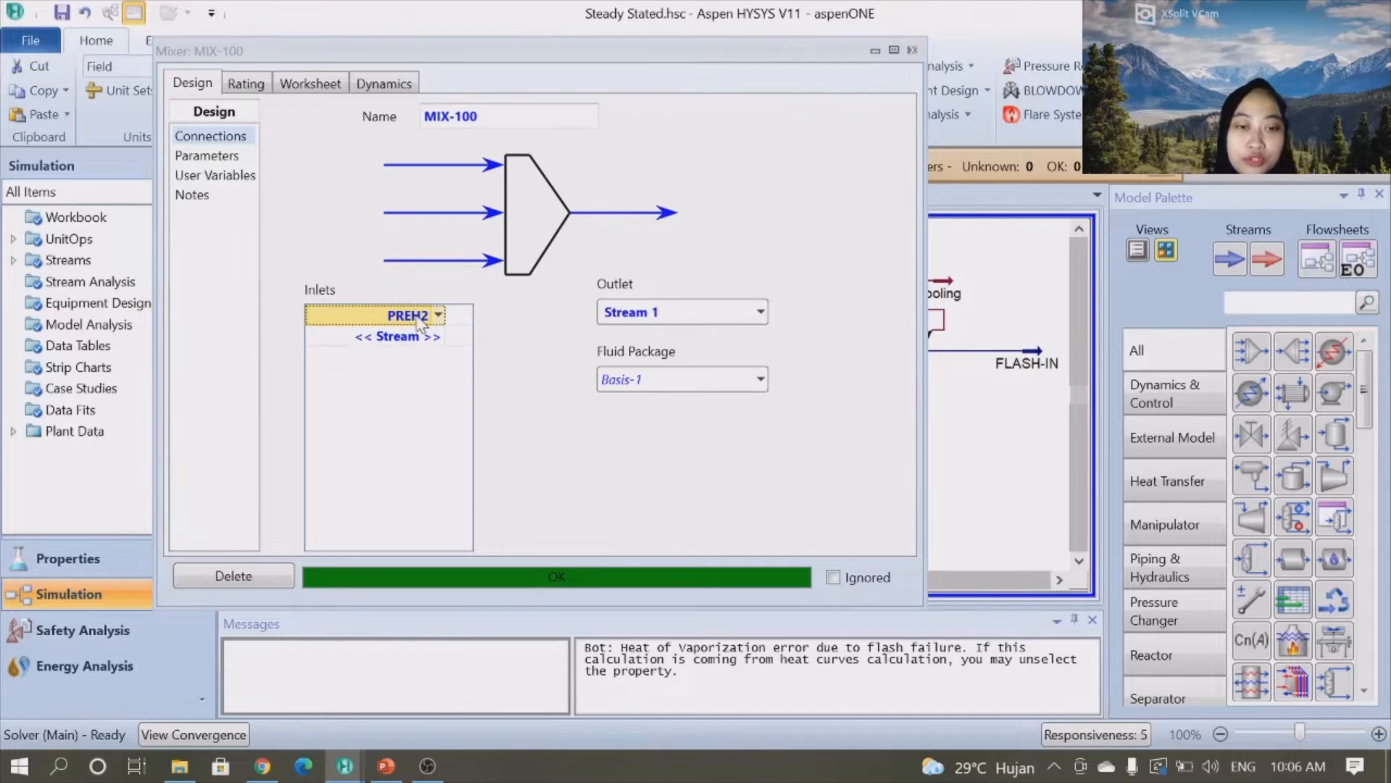
{"action": "key", "text": "Delete"}
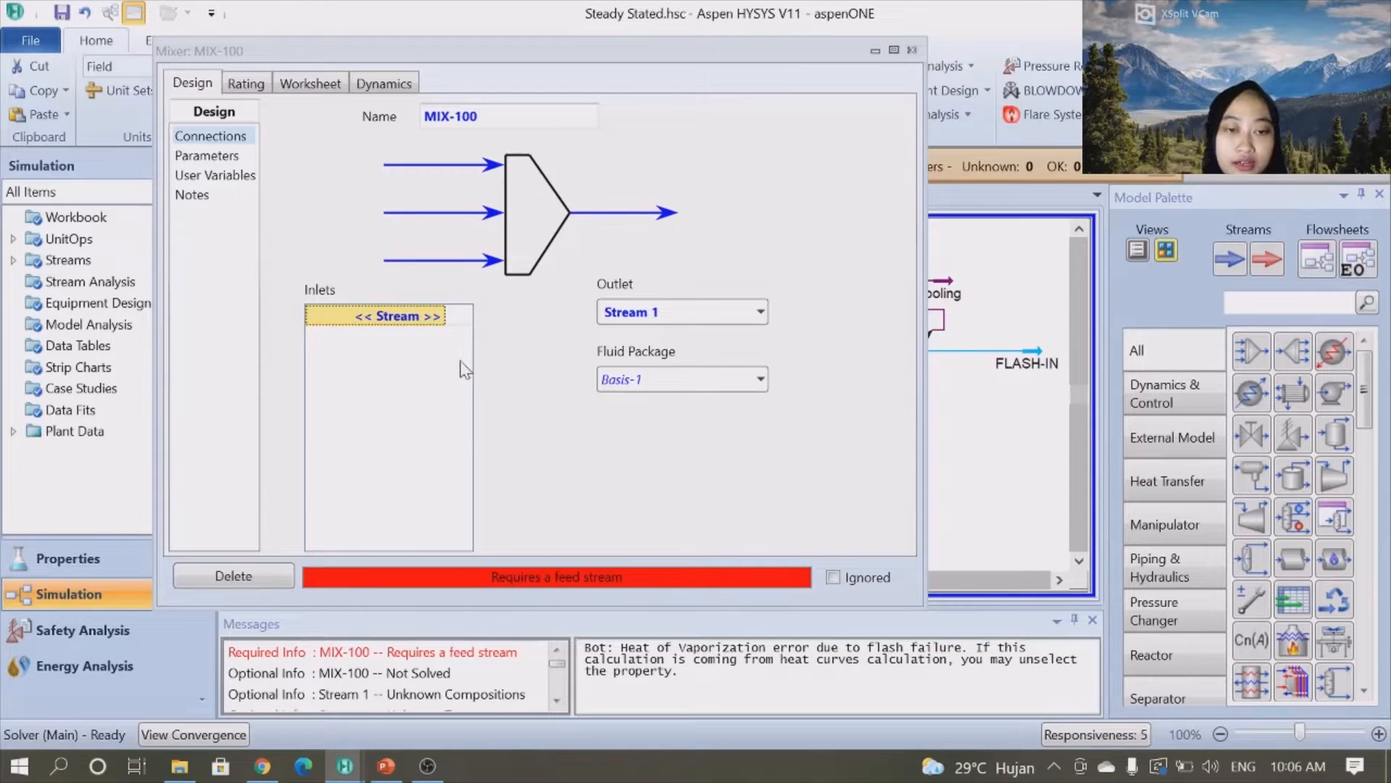
{"action": "left_click", "coordinate": [912, 50]}
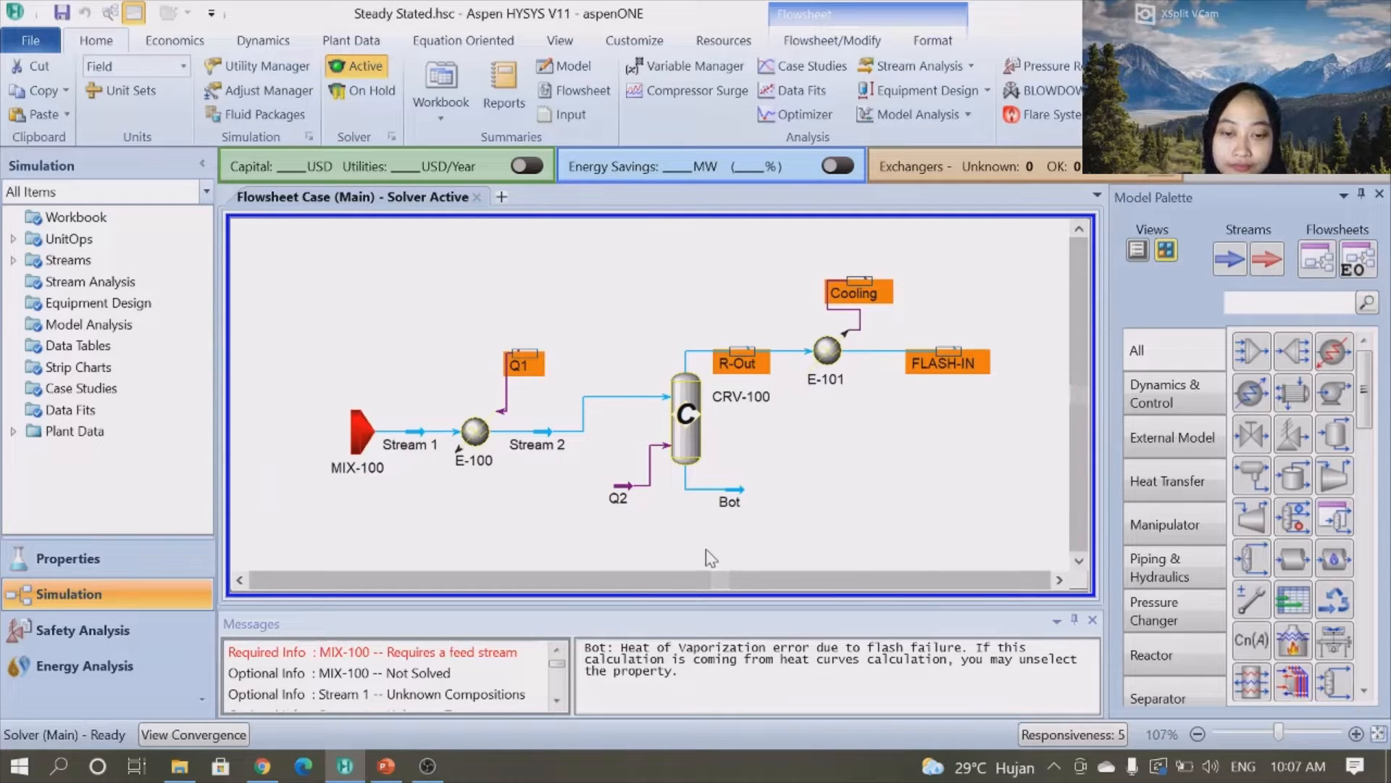
- Move feed streams PREBZ and PREH2 further left, away from the mixer
{"action": "scroll", "coordinate": [803, 499], "scroll_direction": "down", "scroll_amount": 3}
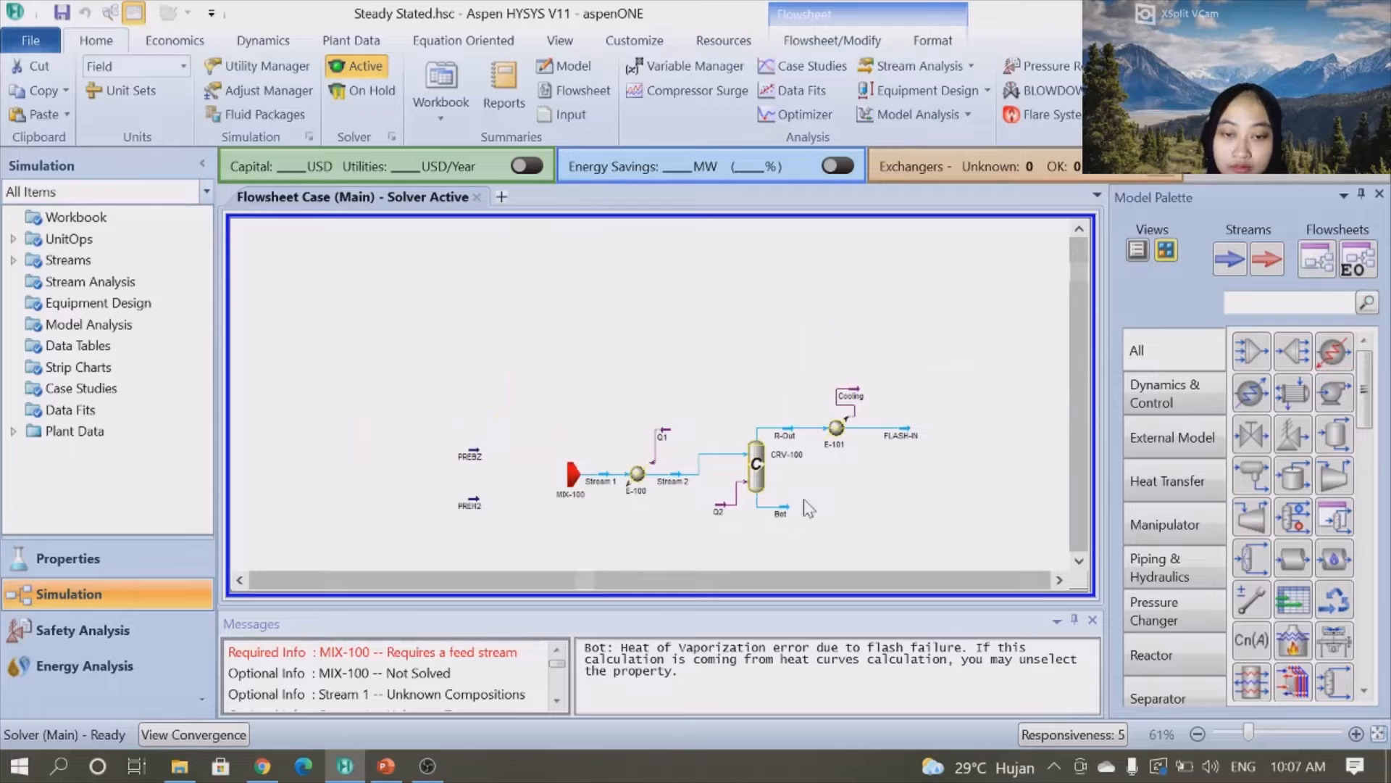
{"action": "scroll", "coordinate": [803, 499], "scroll_direction": "up", "scroll_amount": 2}
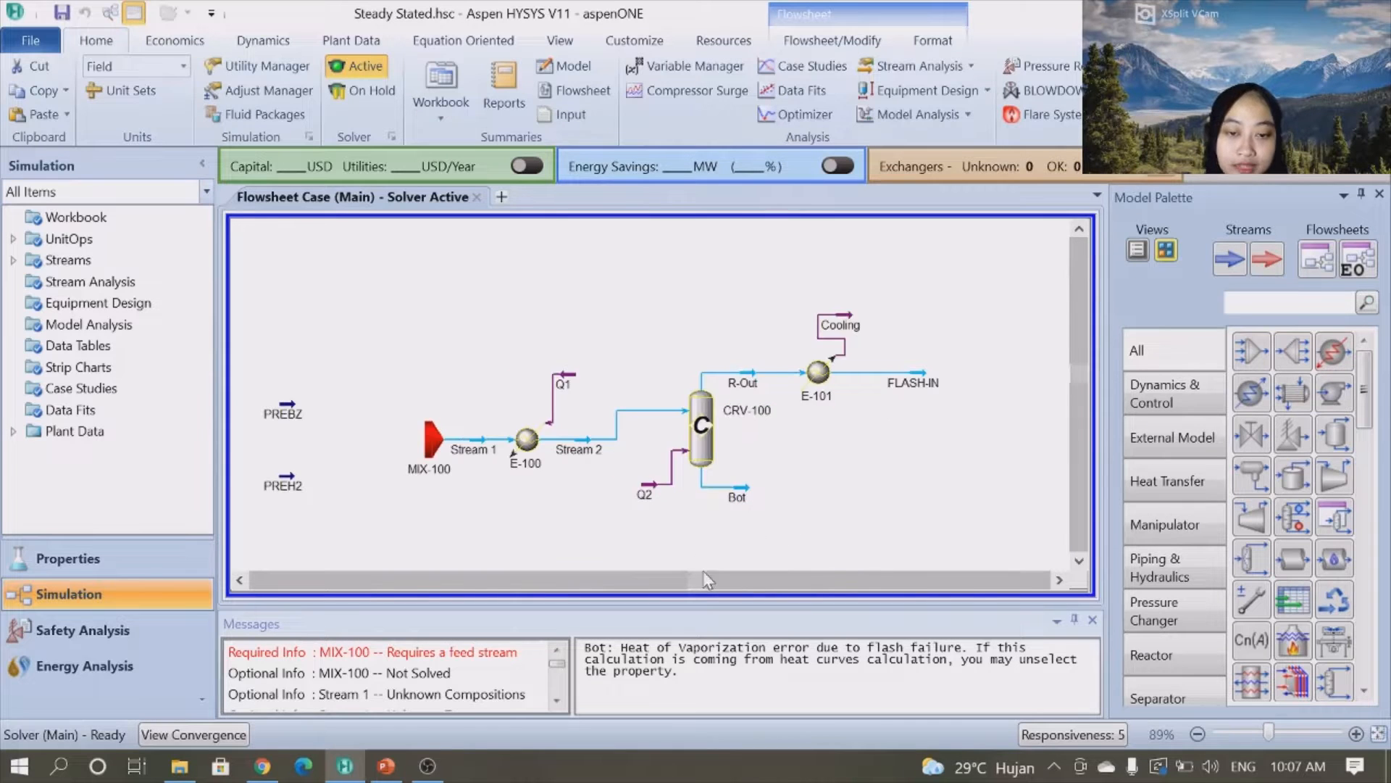
{"action": "left_click_drag", "start_coordinate": [700, 585], "coordinate": [598, 581]}
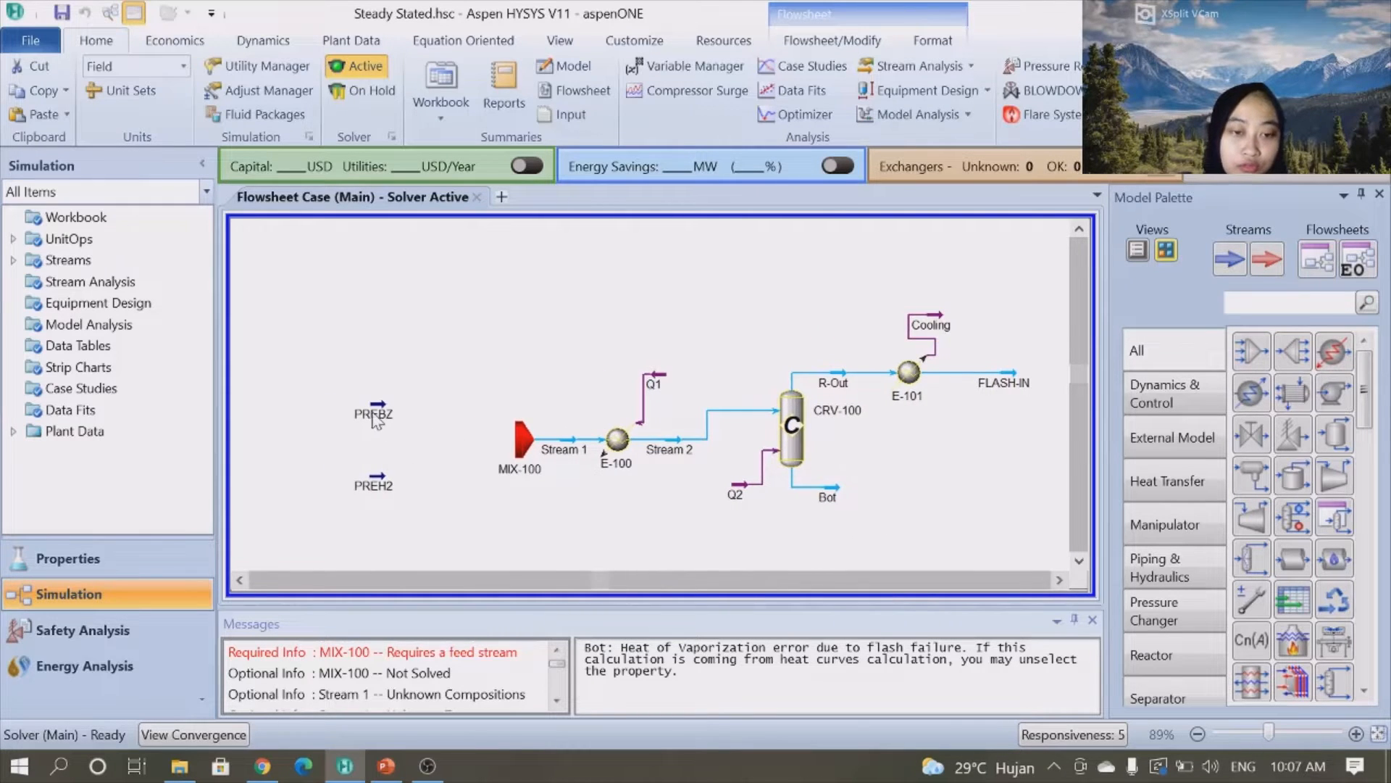
{"action": "left_click_drag", "start_coordinate": [376, 406], "coordinate": [318, 403]}
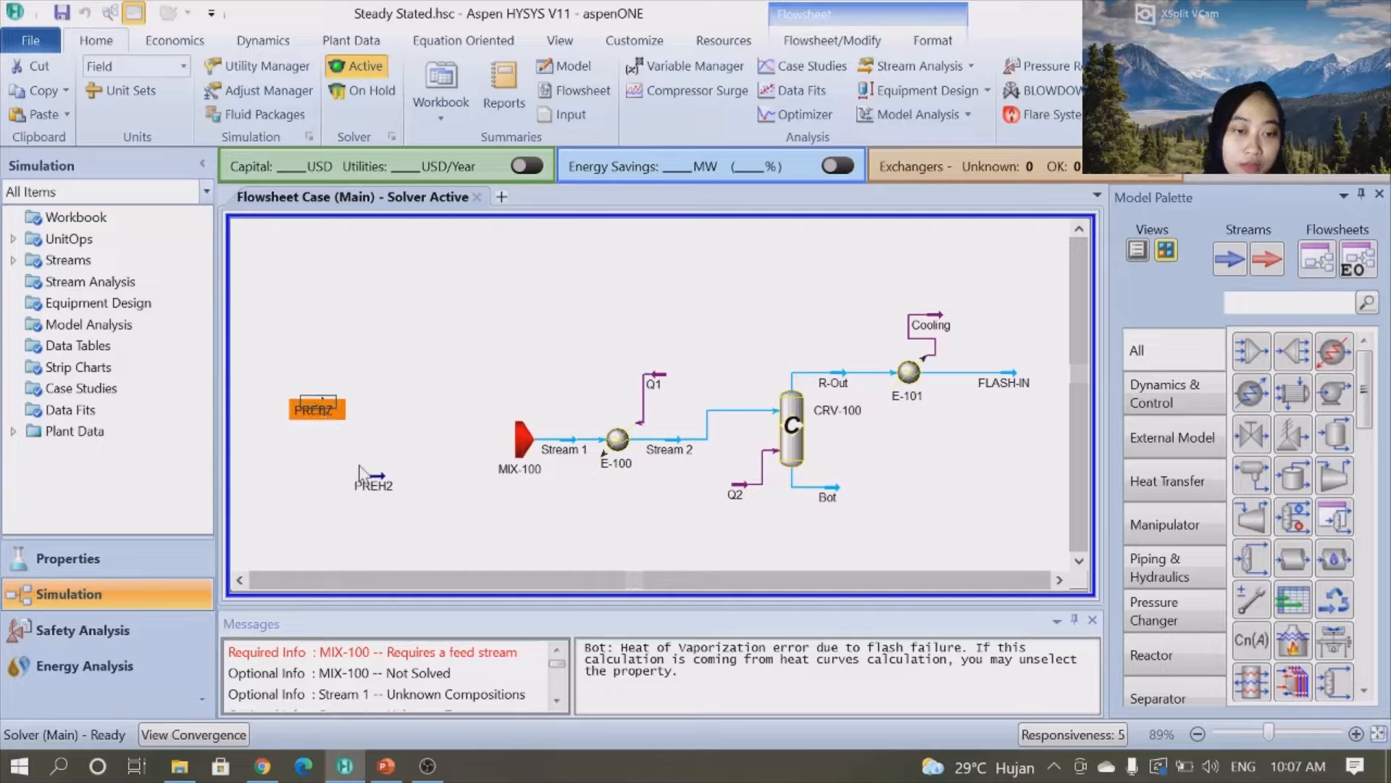
{"action": "left_click_drag", "start_coordinate": [376, 485], "coordinate": [306, 474]}
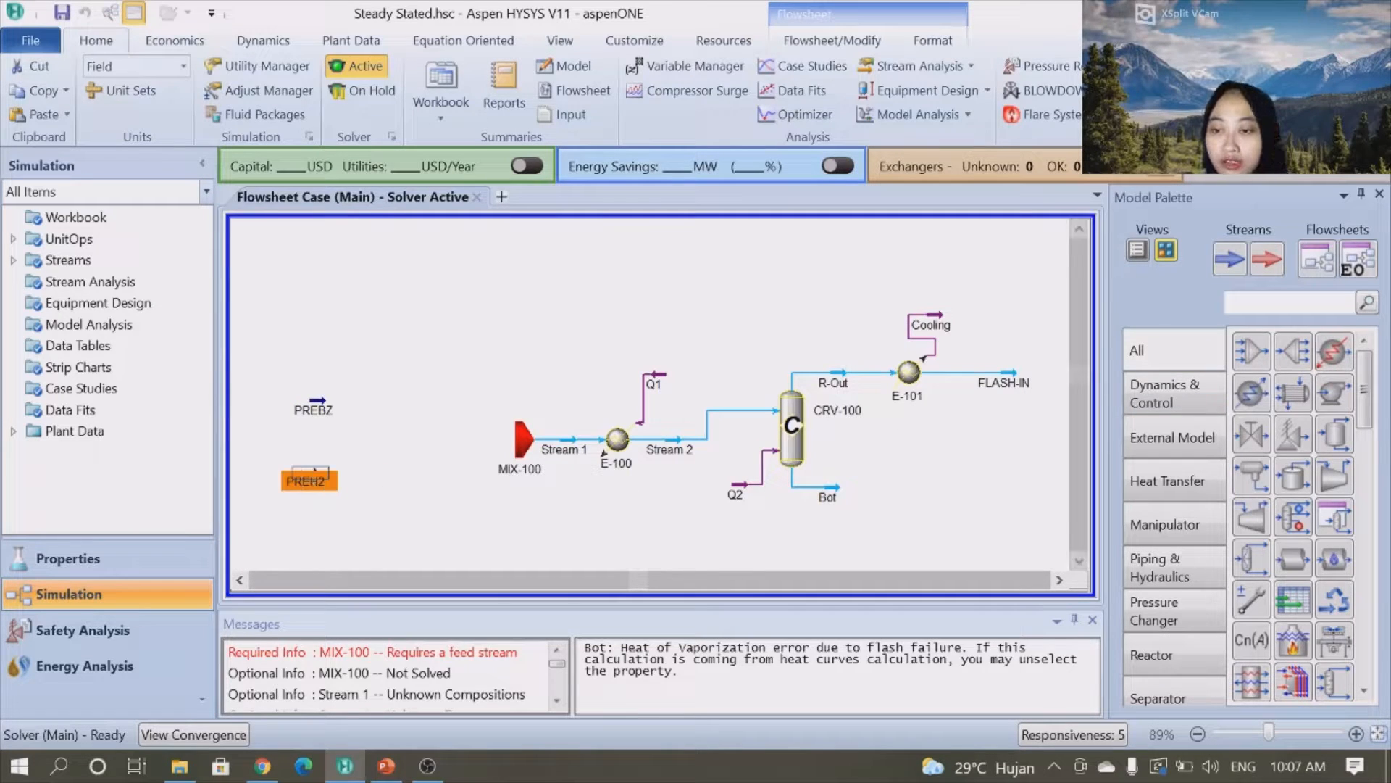
- Search the palette for a valve and place valve VLV-100 just right of stream PREBZ
{"action": "type", "text": "v"}
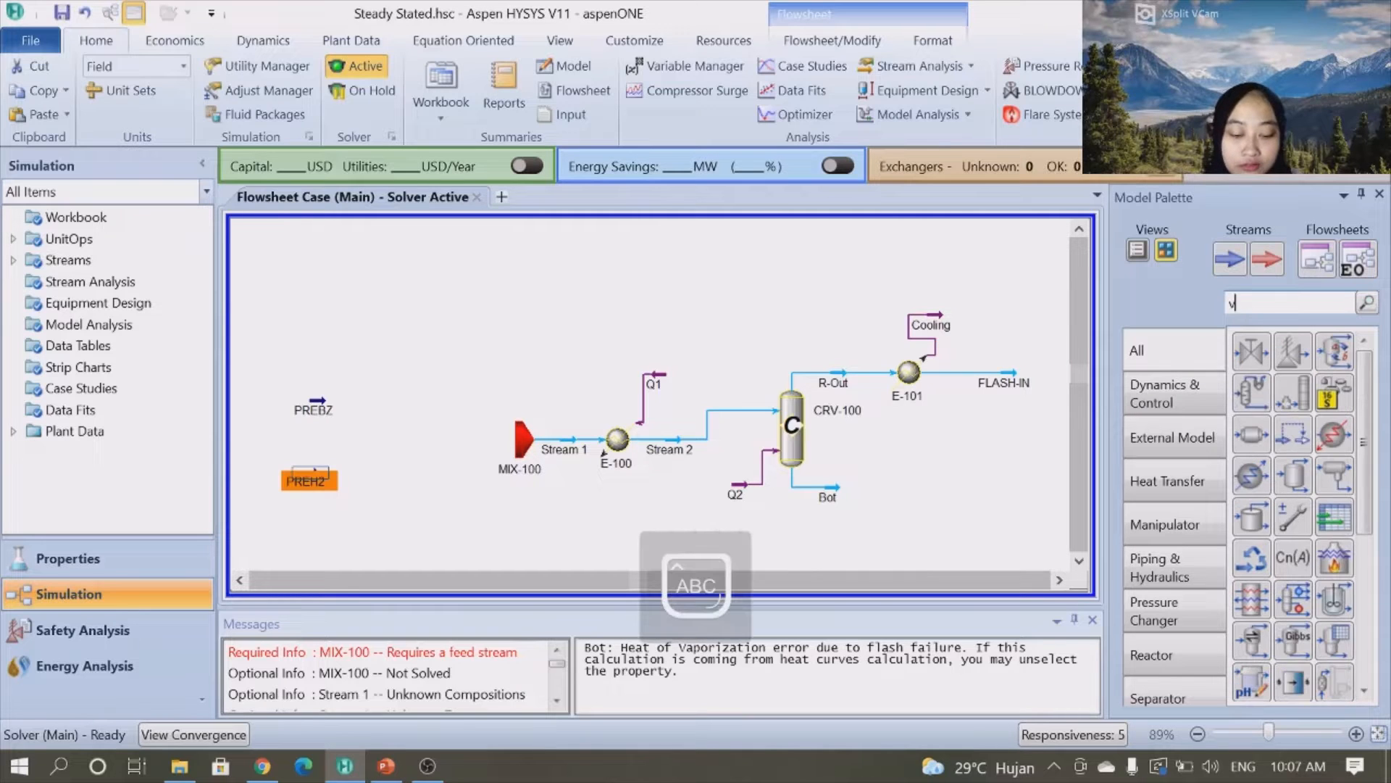
{"action": "type", "text": "a"}
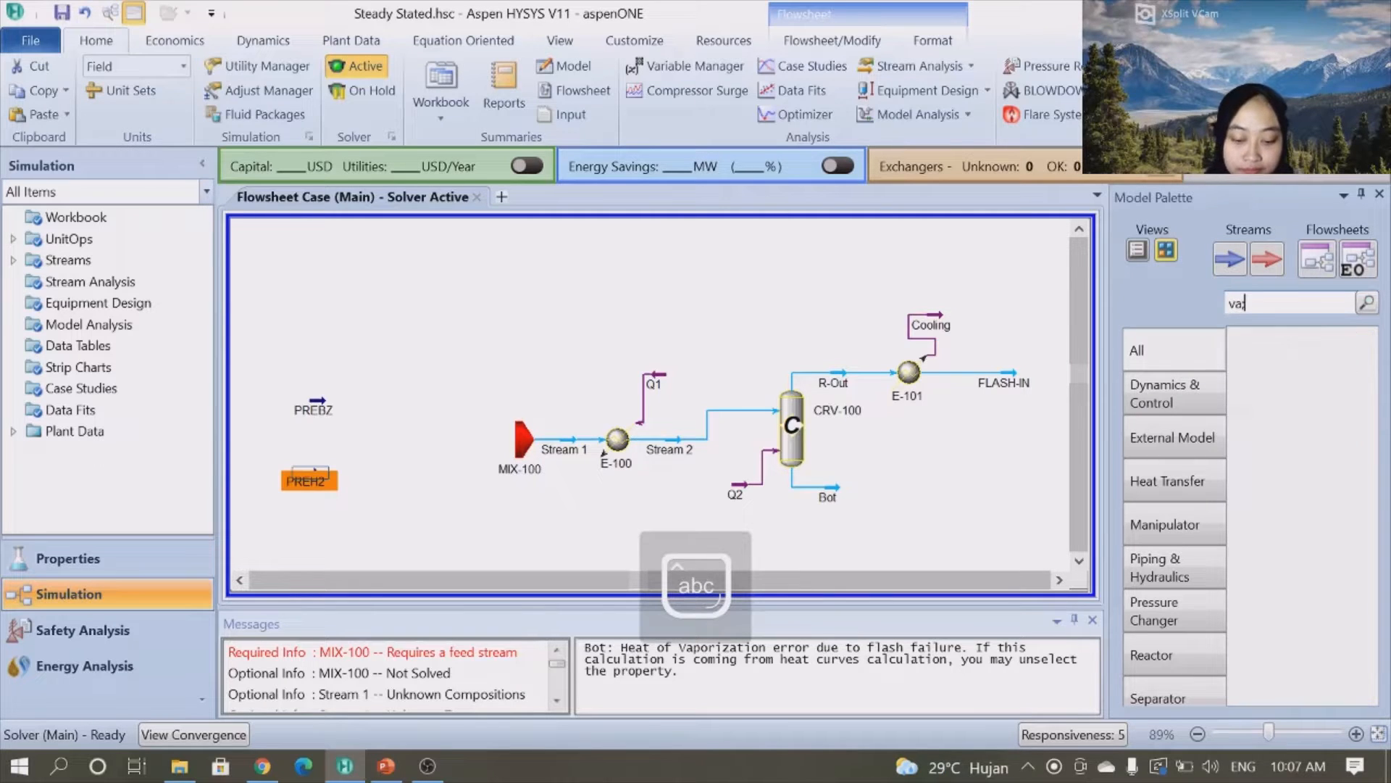
{"action": "type", "text": "lve"}
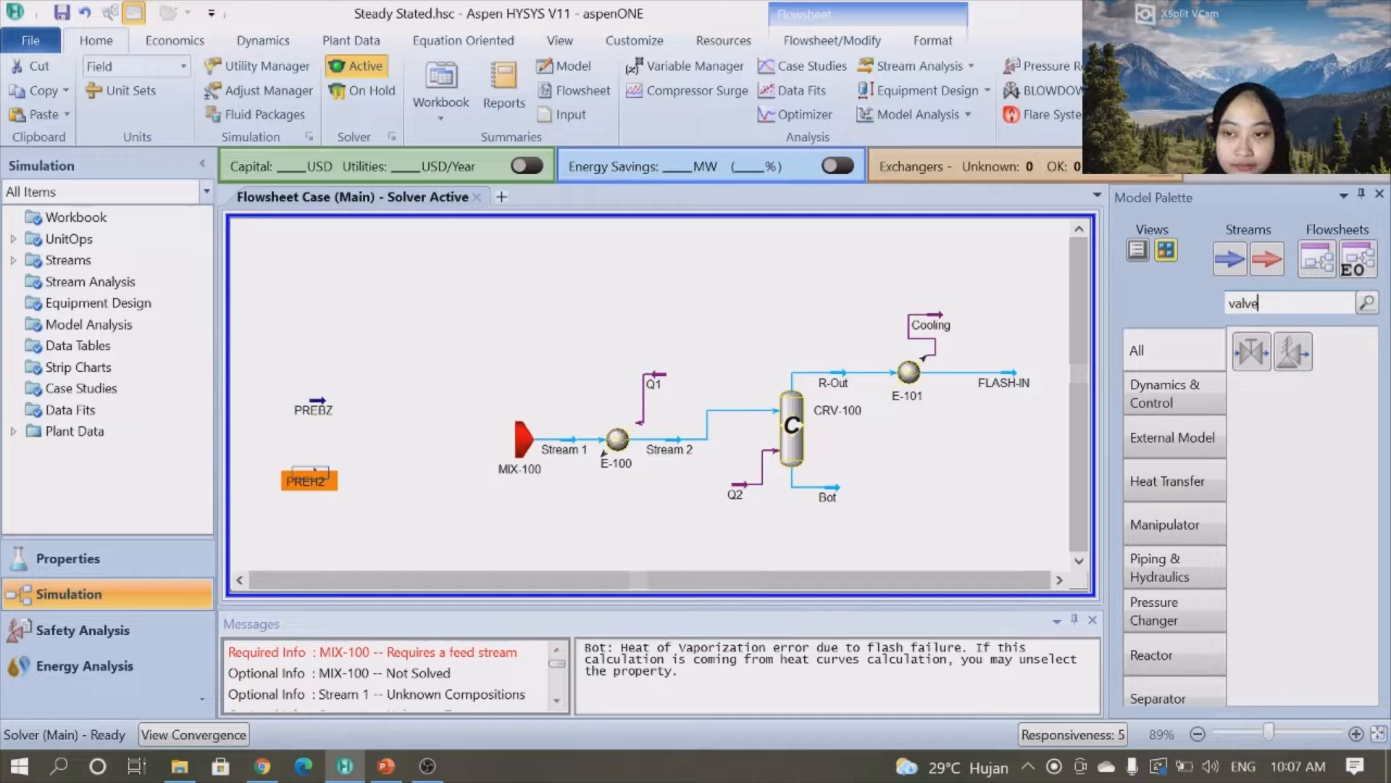
{"action": "left_click", "coordinate": [1251, 353]}
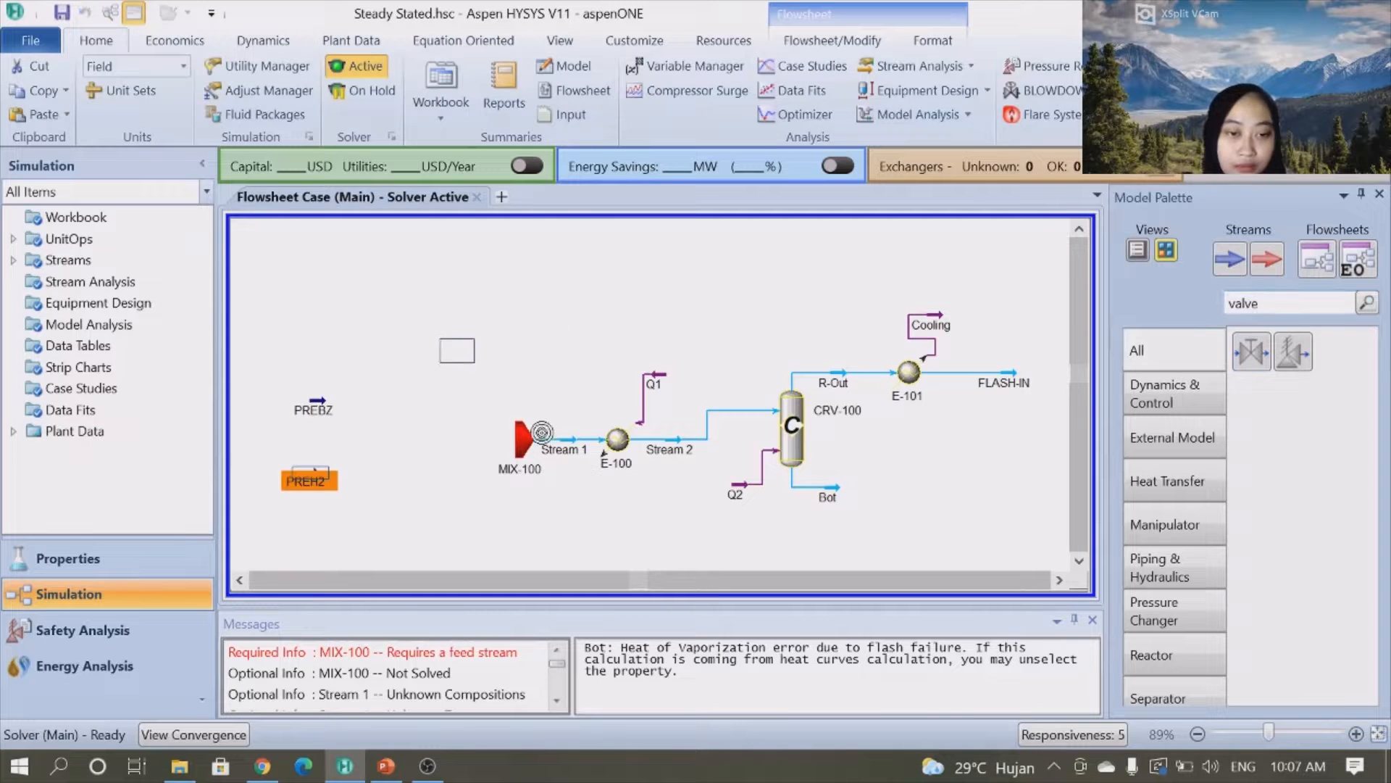
{"action": "left_click", "coordinate": [388, 346]}
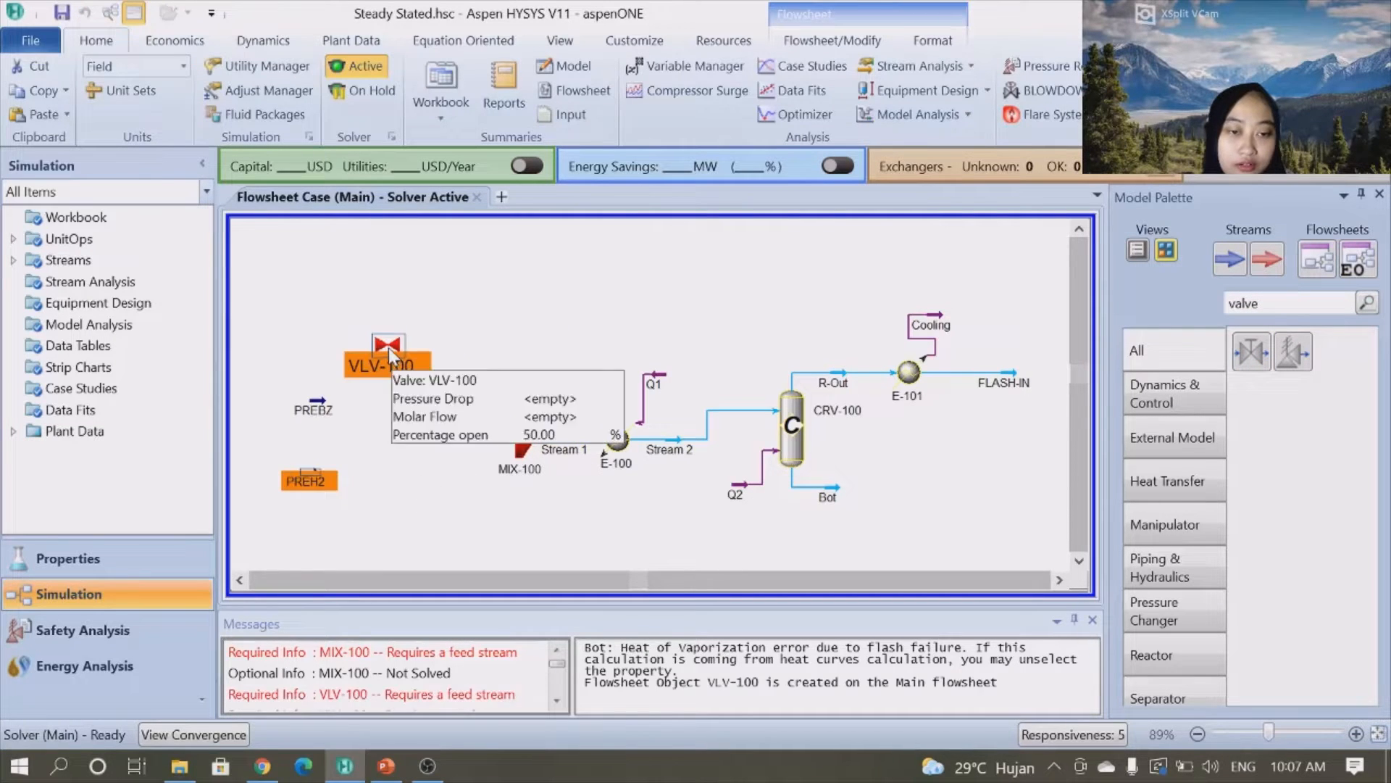
{"action": "left_click_drag", "start_coordinate": [387, 408], "coordinate": [377, 410]}
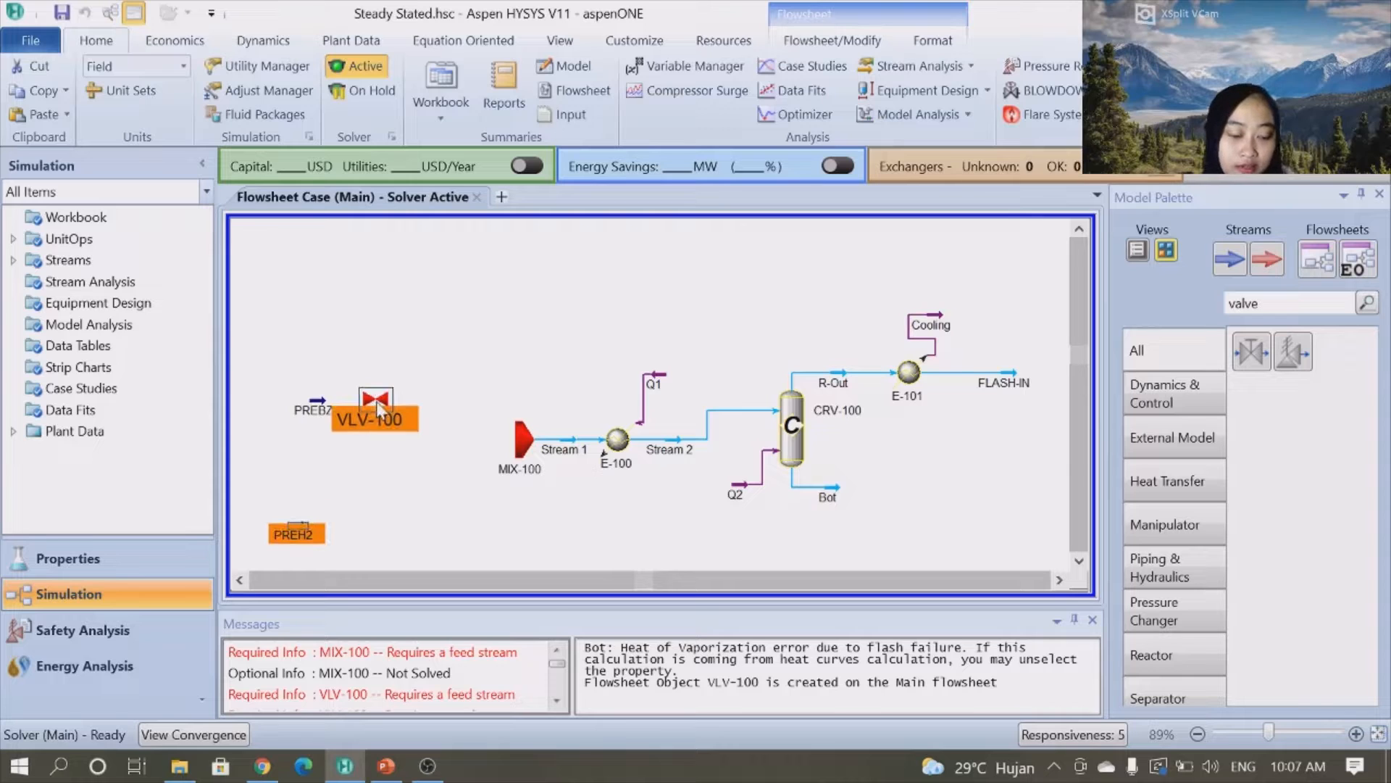
{"action": "key", "text": "ctrl+z"}
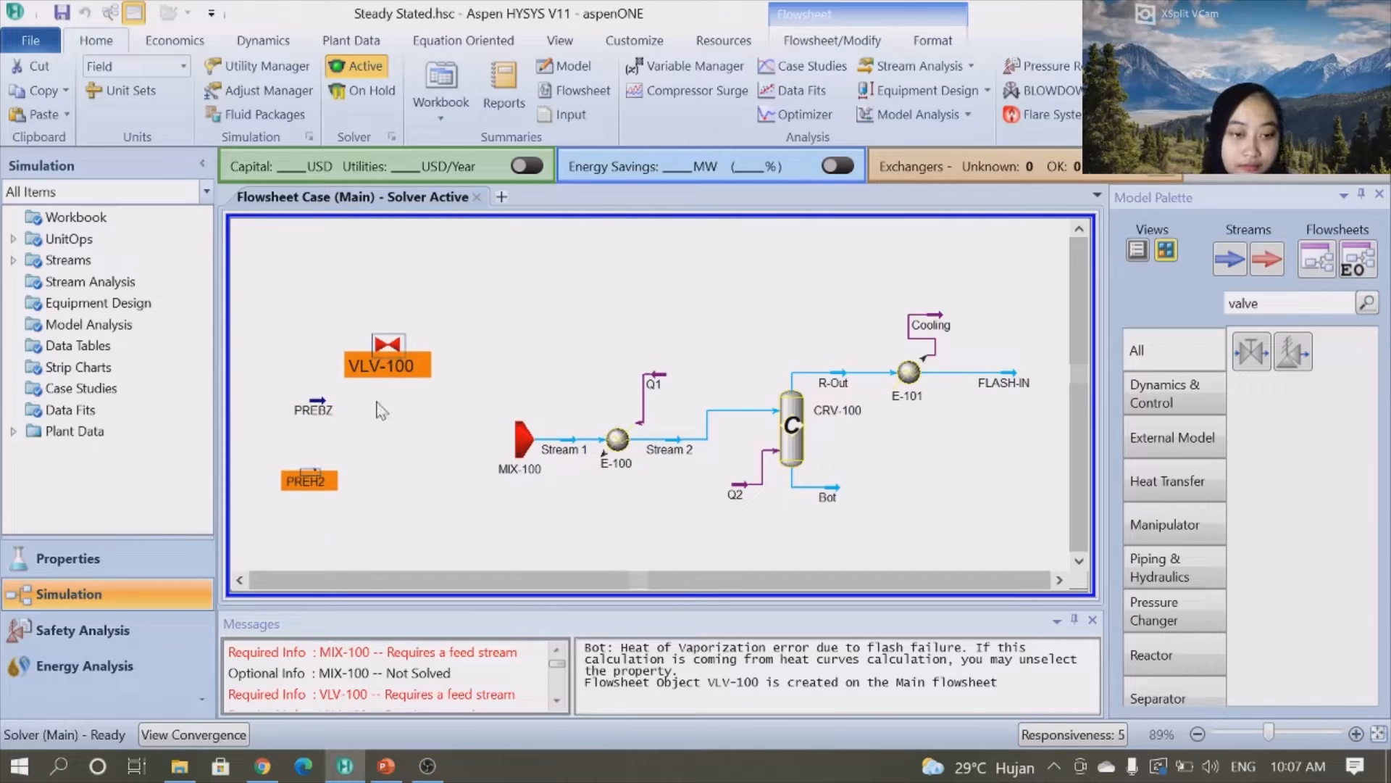
{"action": "left_click", "coordinate": [418, 452]}
{"action": "left_click_drag", "start_coordinate": [389, 349], "coordinate": [375, 403]}
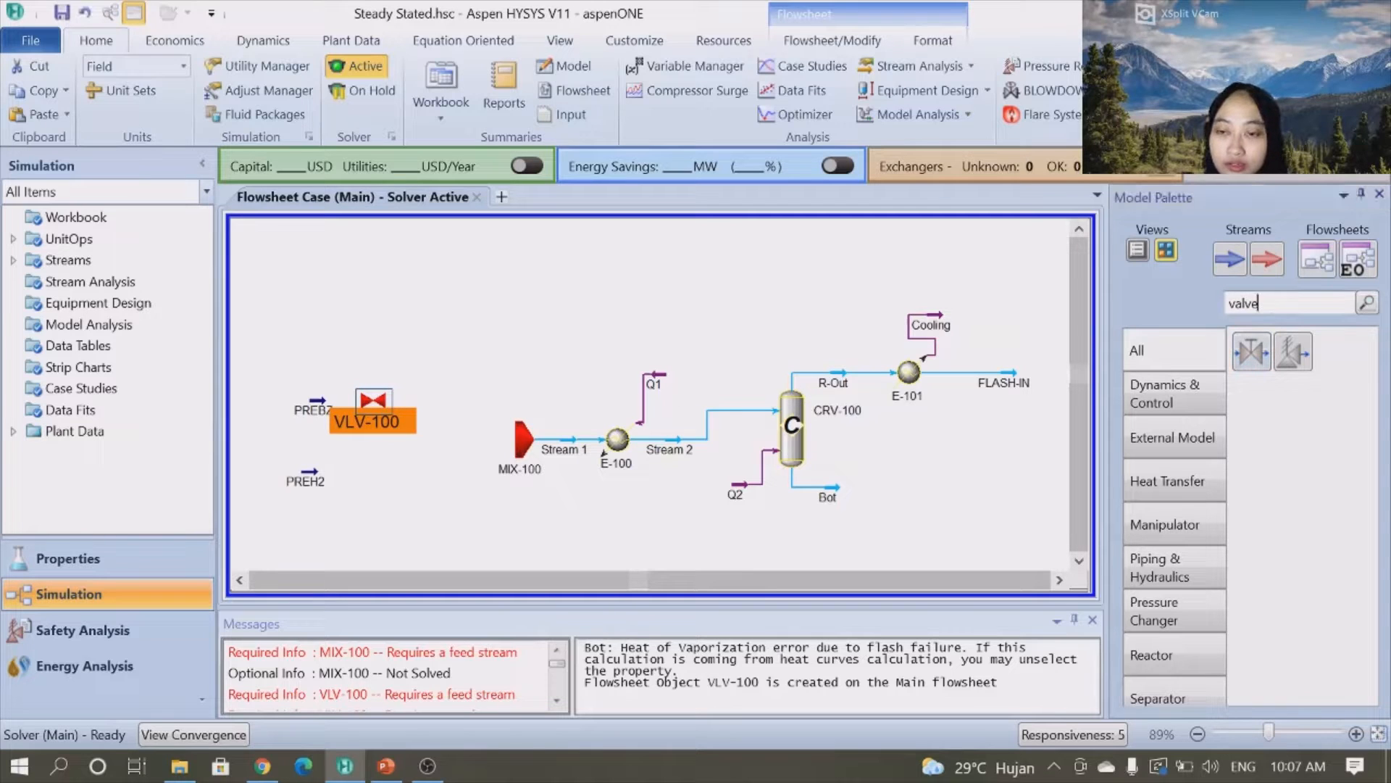
- Place a second valve, VLV-101, just right of stream PREH2
{"action": "left_click", "coordinate": [1252, 352]}
{"action": "left_click", "coordinate": [449, 351]}
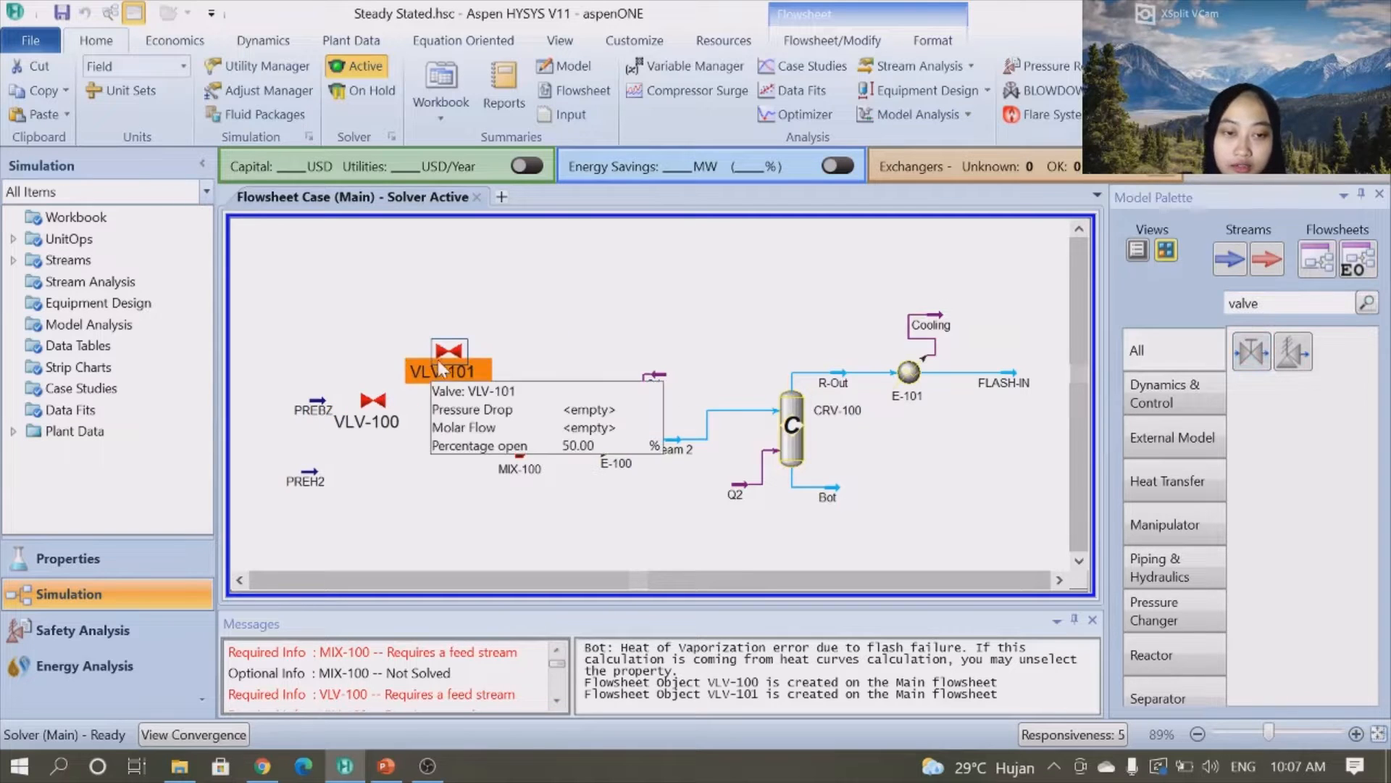
{"action": "left_click_drag", "start_coordinate": [443, 356], "coordinate": [363, 472]}
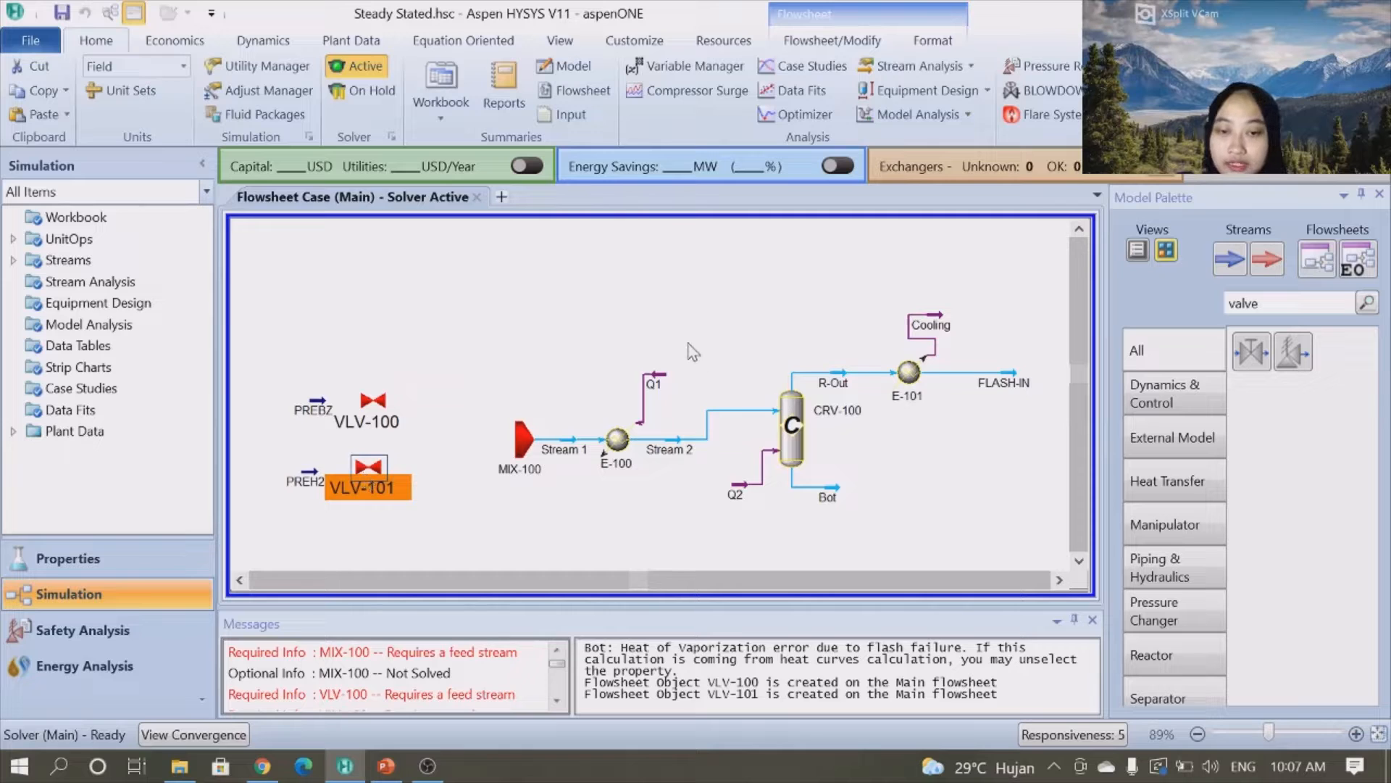
- Place a third valve, VLV-102, just right of the column's Bot stream
{"action": "left_click", "coordinate": [558, 325]}
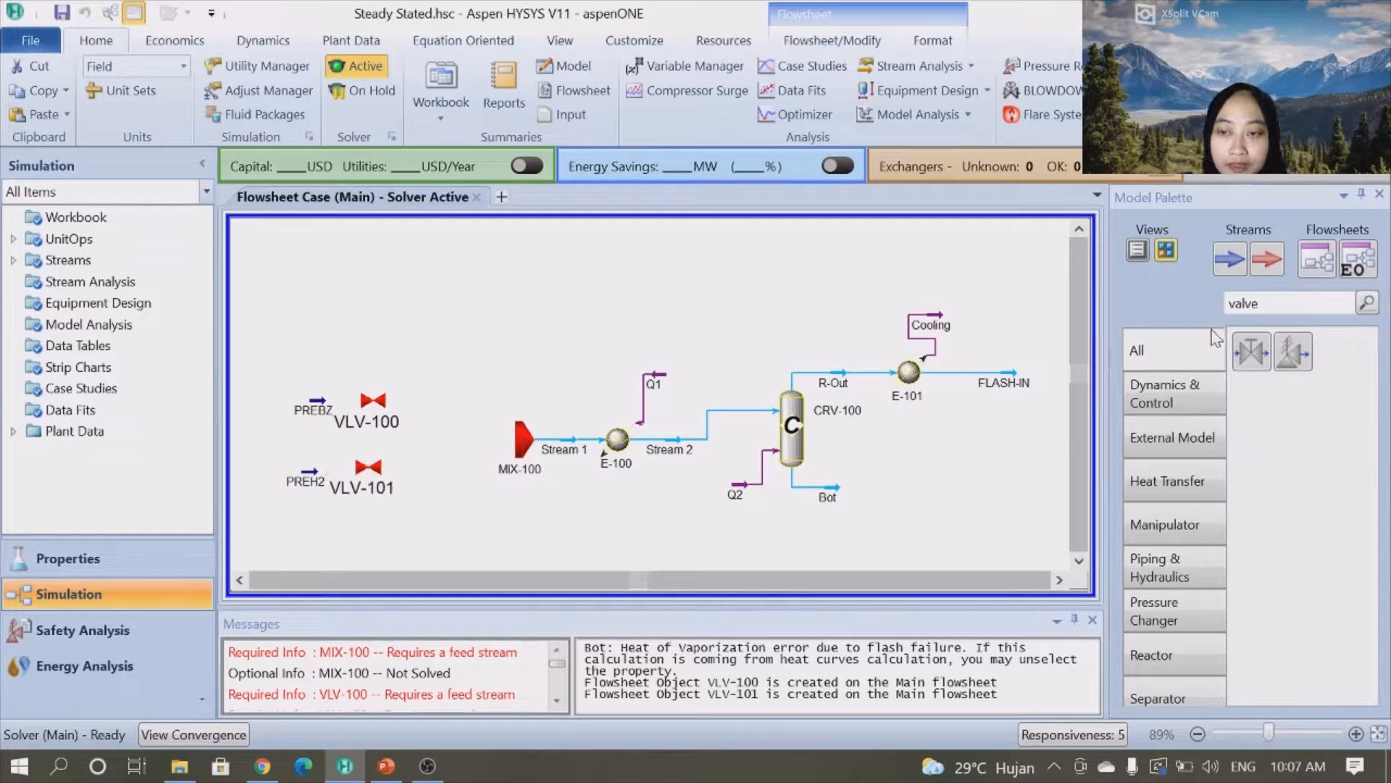
{"action": "left_click", "coordinate": [1260, 355]}
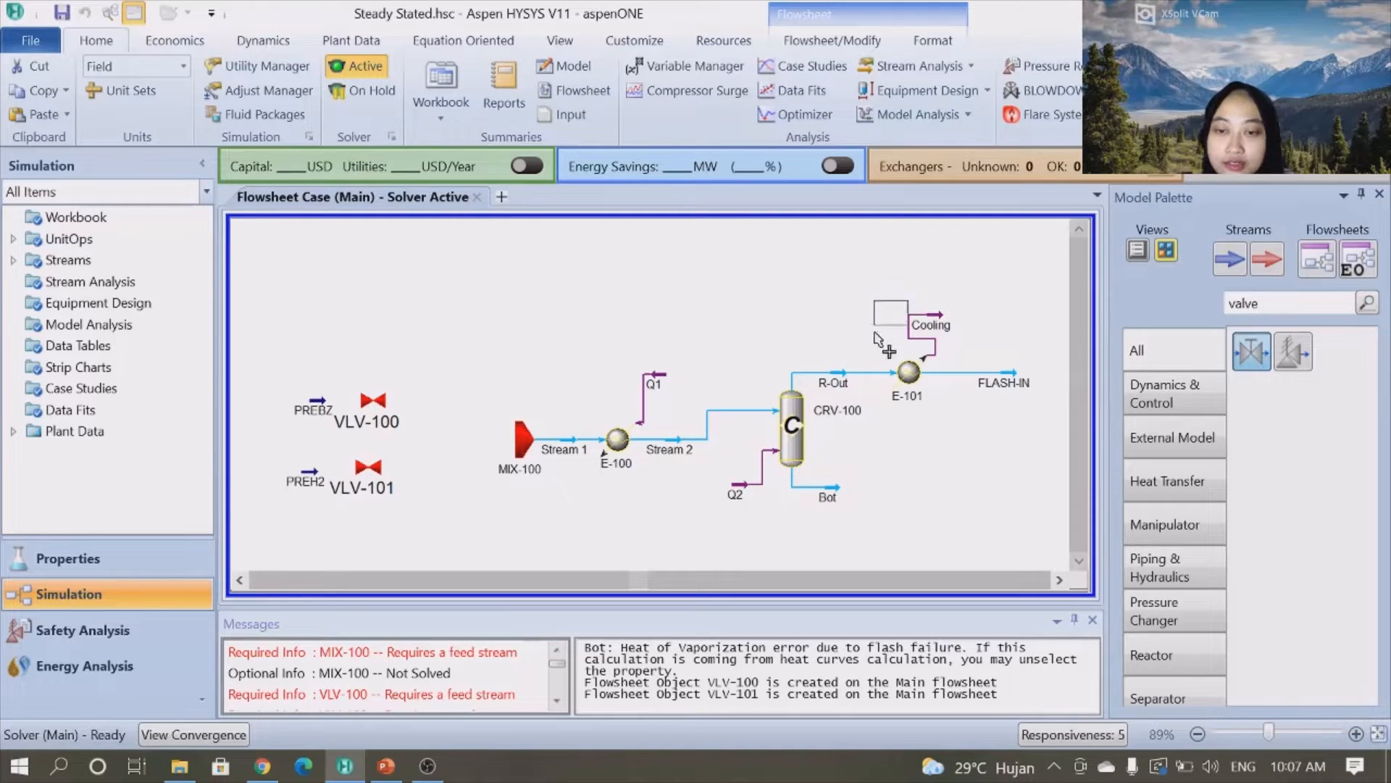
{"action": "left_click", "coordinate": [857, 499]}
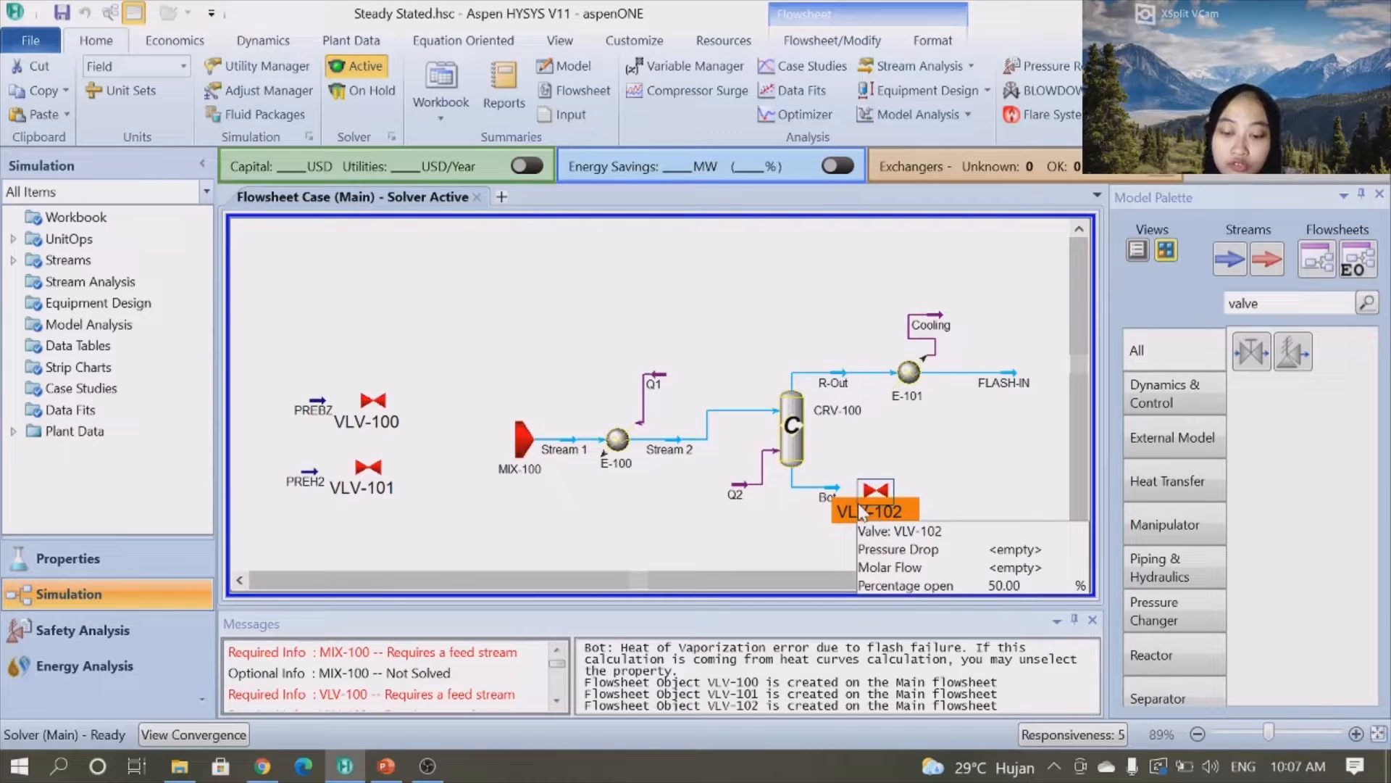
- Open valve VLV-100 and set its rating pressure drop to 25 psi
{"action": "mouse_move", "coordinate": [379, 407]}
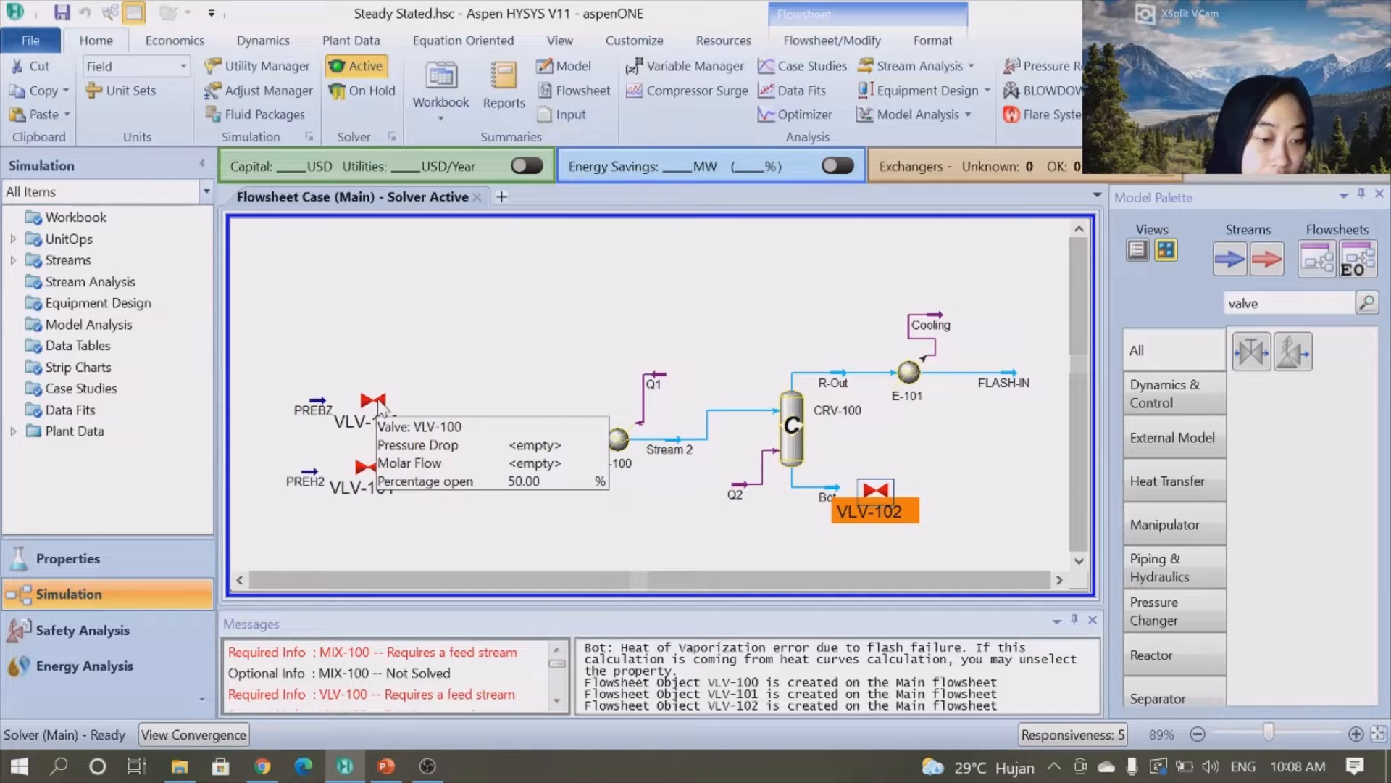
{"action": "left_click", "coordinate": [376, 400]}
{"action": "double_click", "coordinate": [377, 400]}
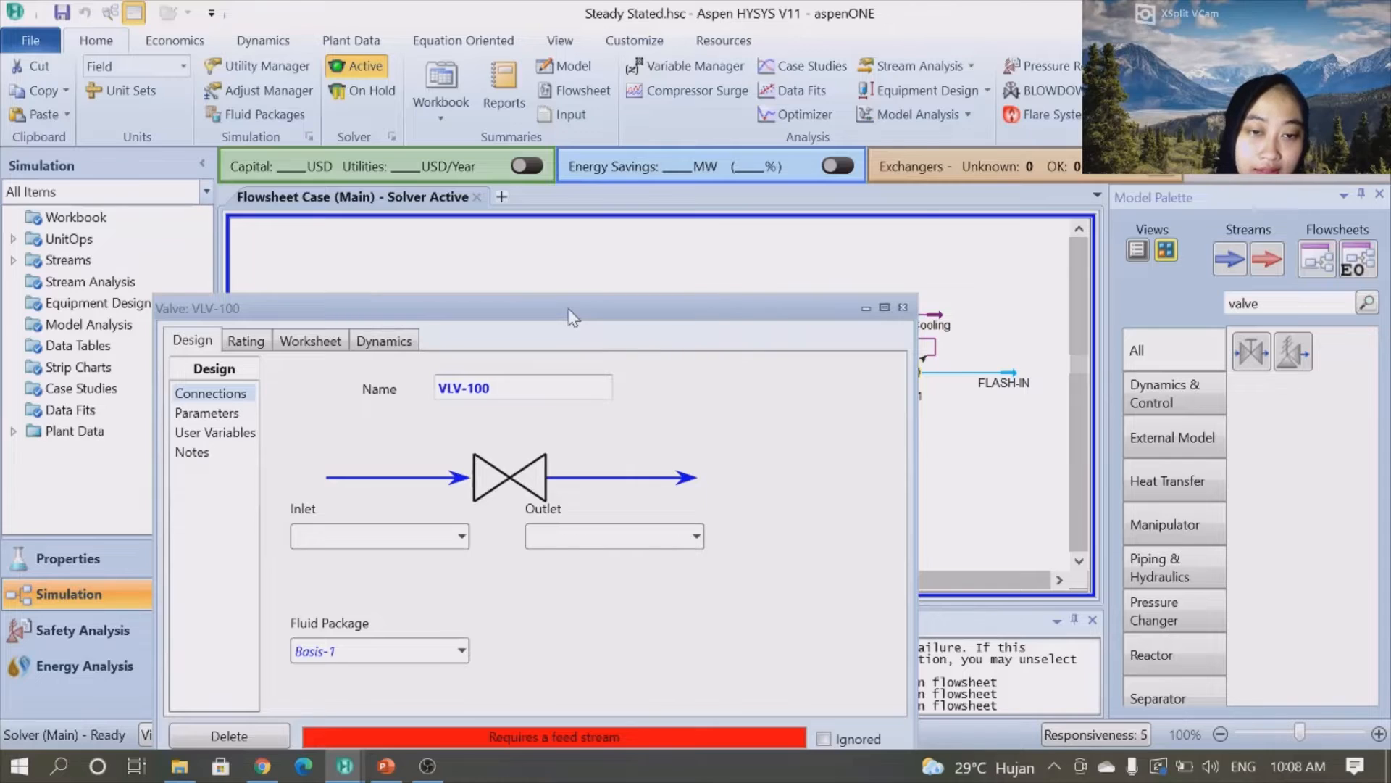
{"action": "left_click_drag", "start_coordinate": [573, 318], "coordinate": [583, 145]}
{"action": "left_click", "coordinate": [217, 241]}
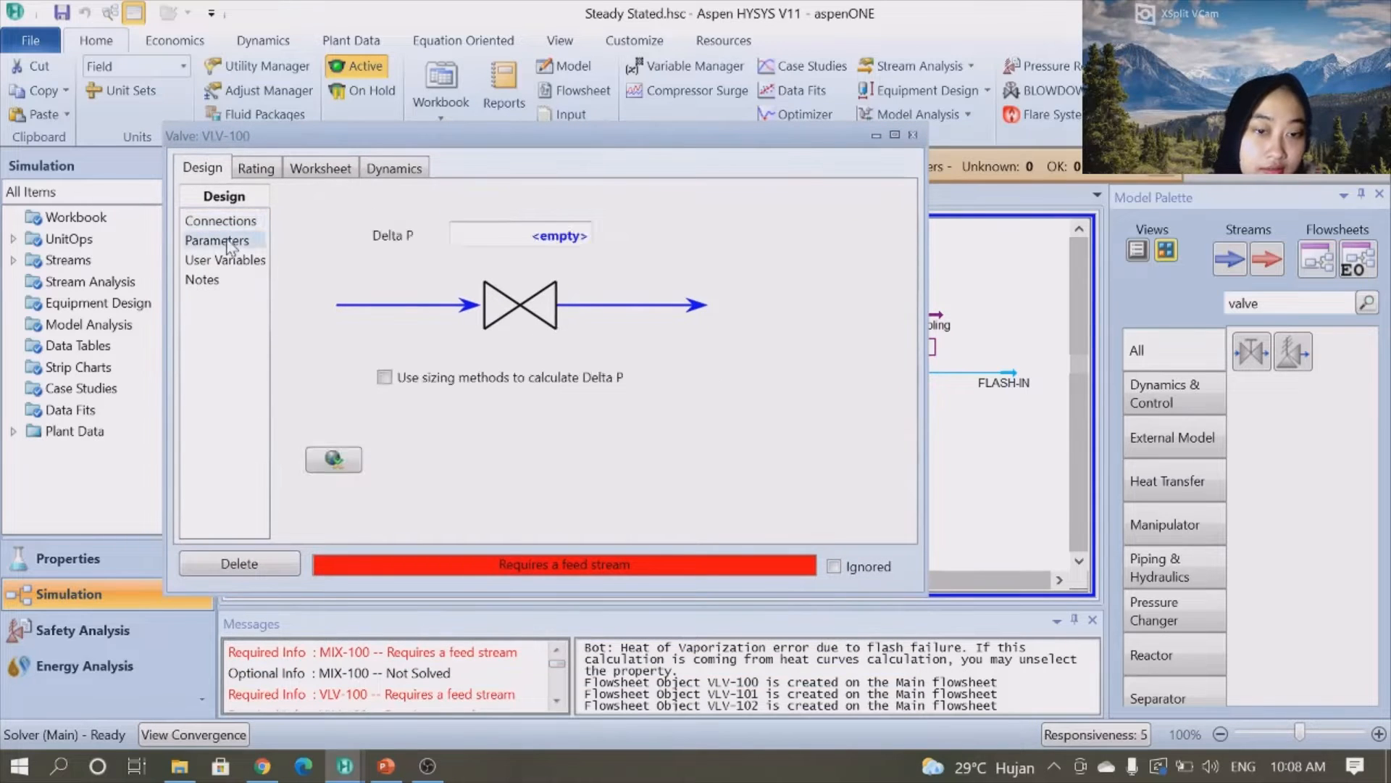
{"action": "left_click", "coordinate": [224, 222]}
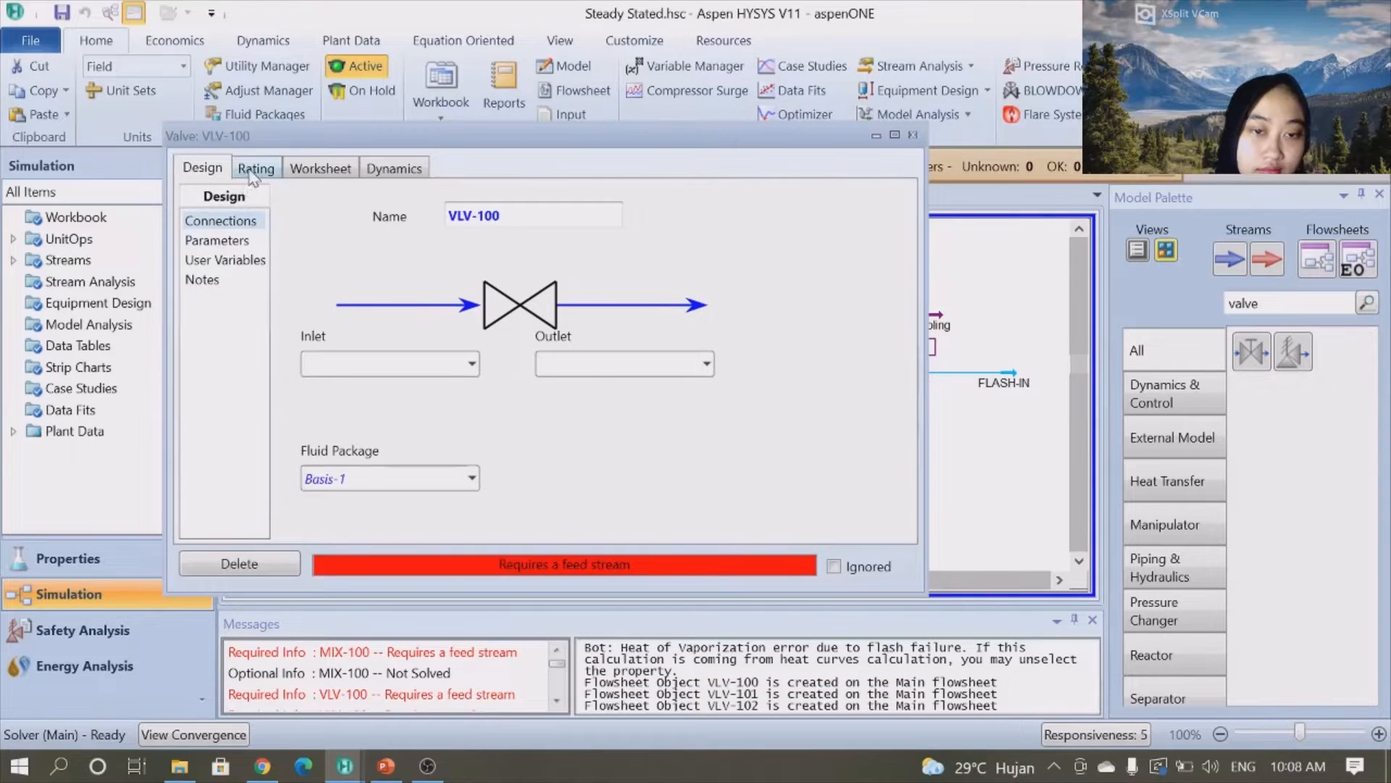
{"action": "left_click", "coordinate": [253, 171]}
{"action": "left_click", "coordinate": [784, 299]}
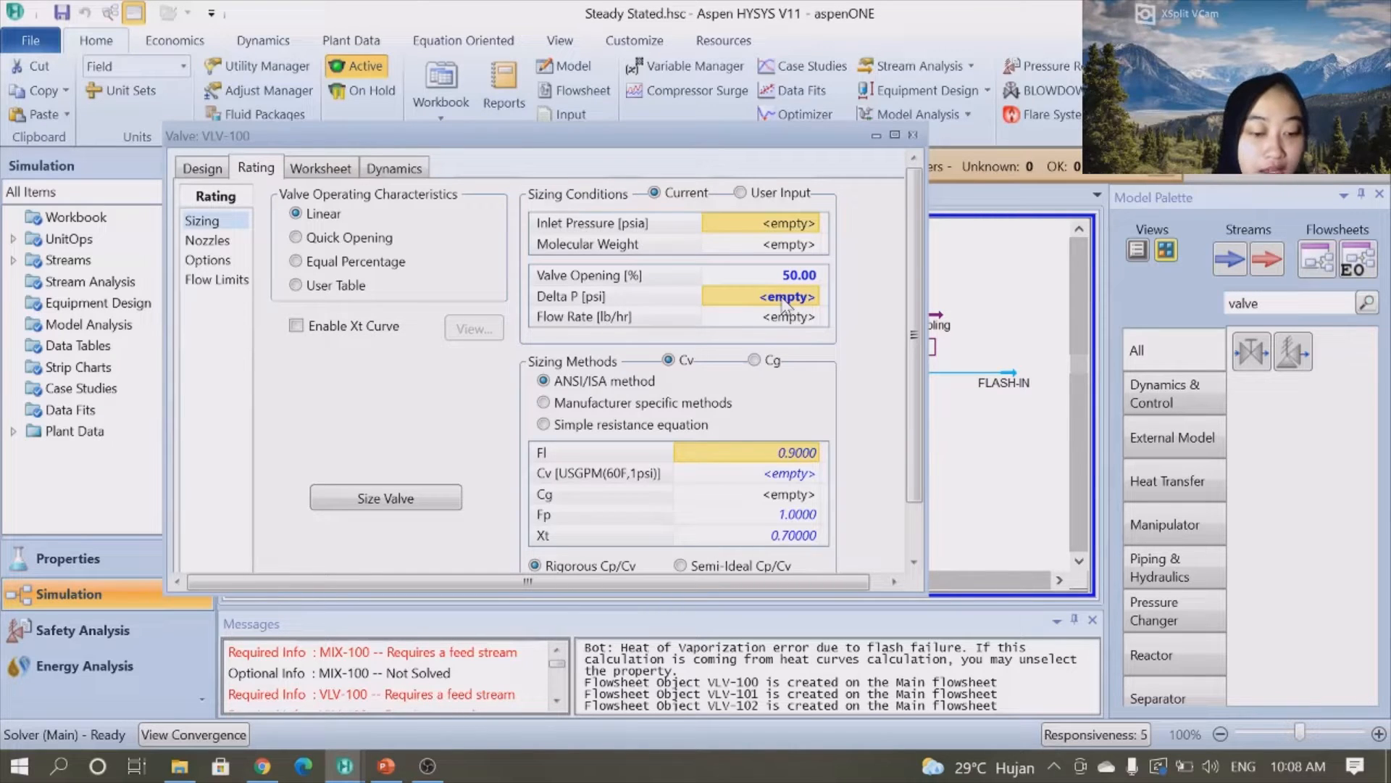
{"action": "type", "text": "2"}
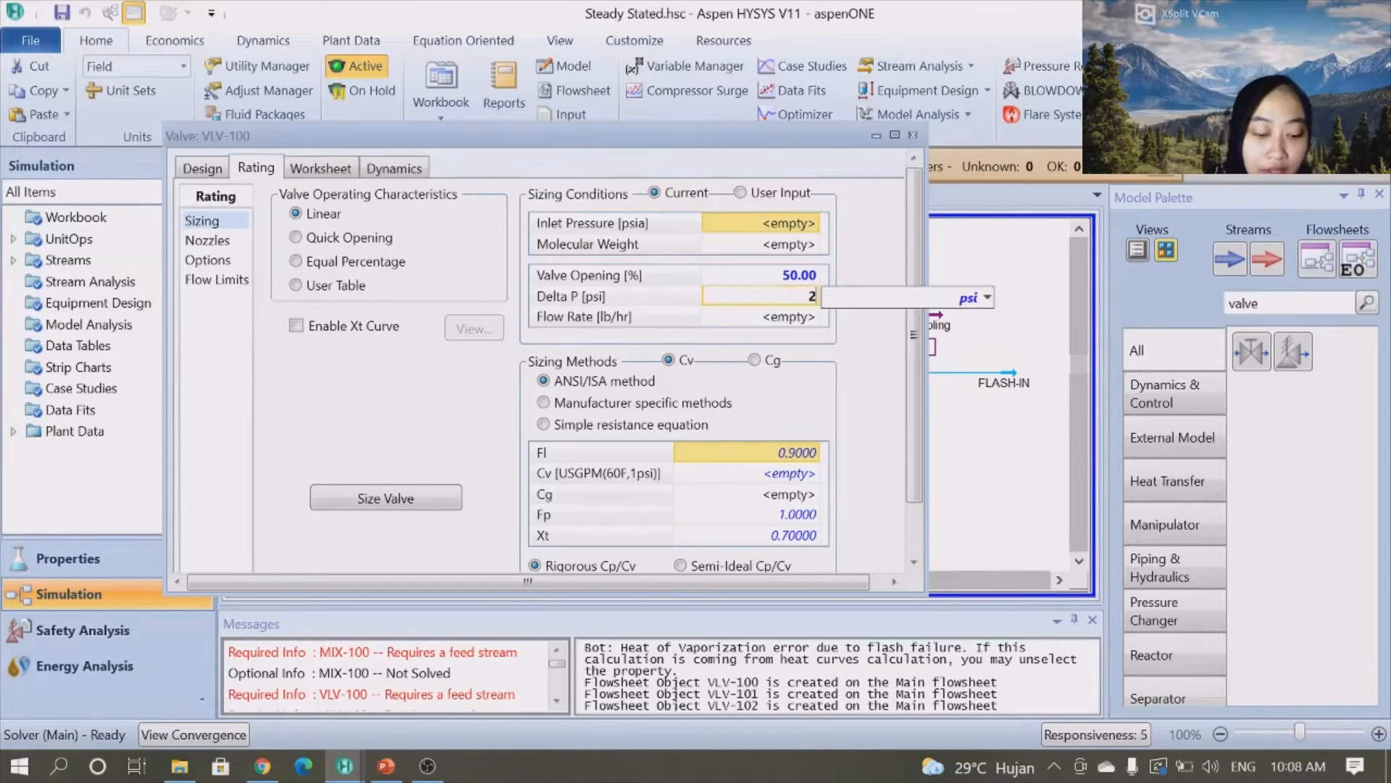
{"action": "type", "text": "5"}
{"action": "key", "text": "Return"}
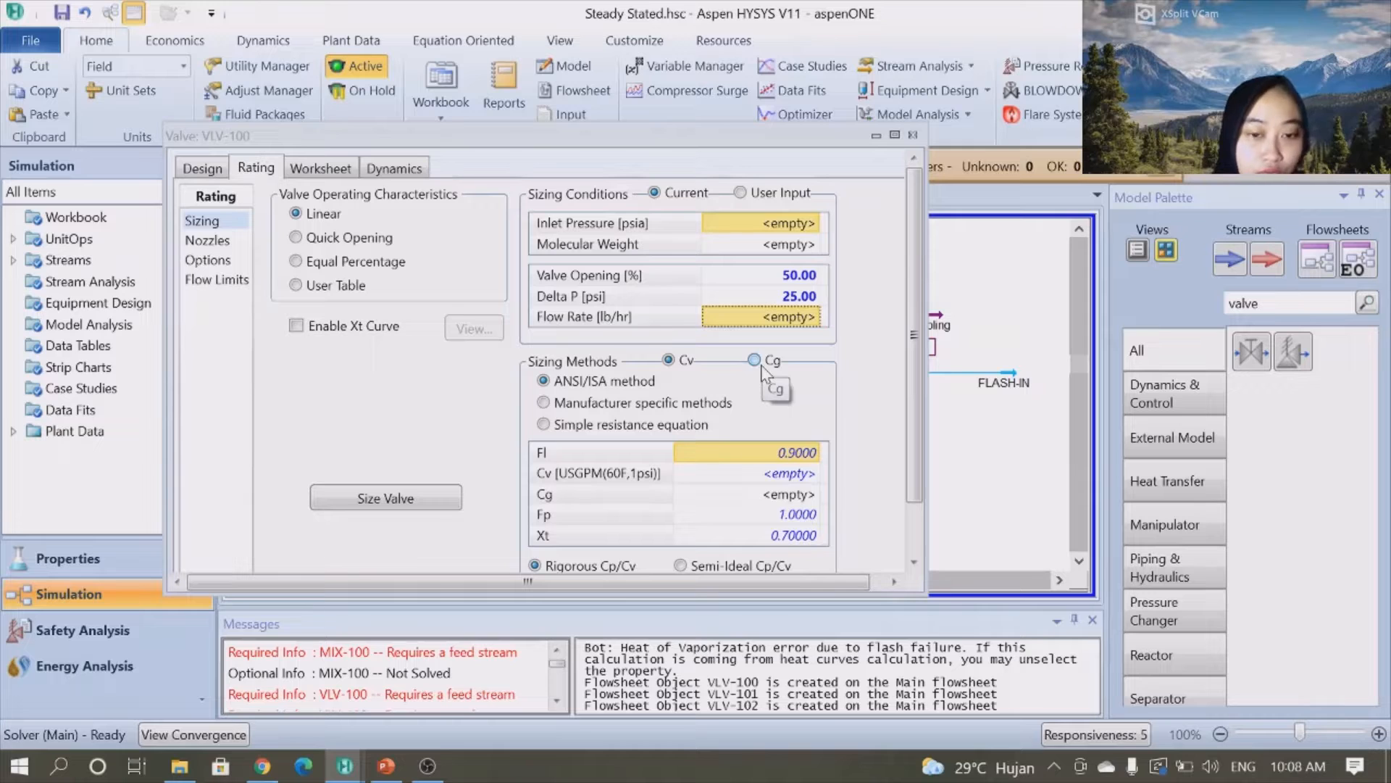
- Switch VLV-100's sizing method to Cg and set the Cg value to 424.85
{"action": "left_click", "coordinate": [754, 360]}
{"action": "scroll", "coordinate": [760, 366], "scroll_direction": "down", "scroll_amount": 1}
{"action": "left_click", "coordinate": [398, 449]}
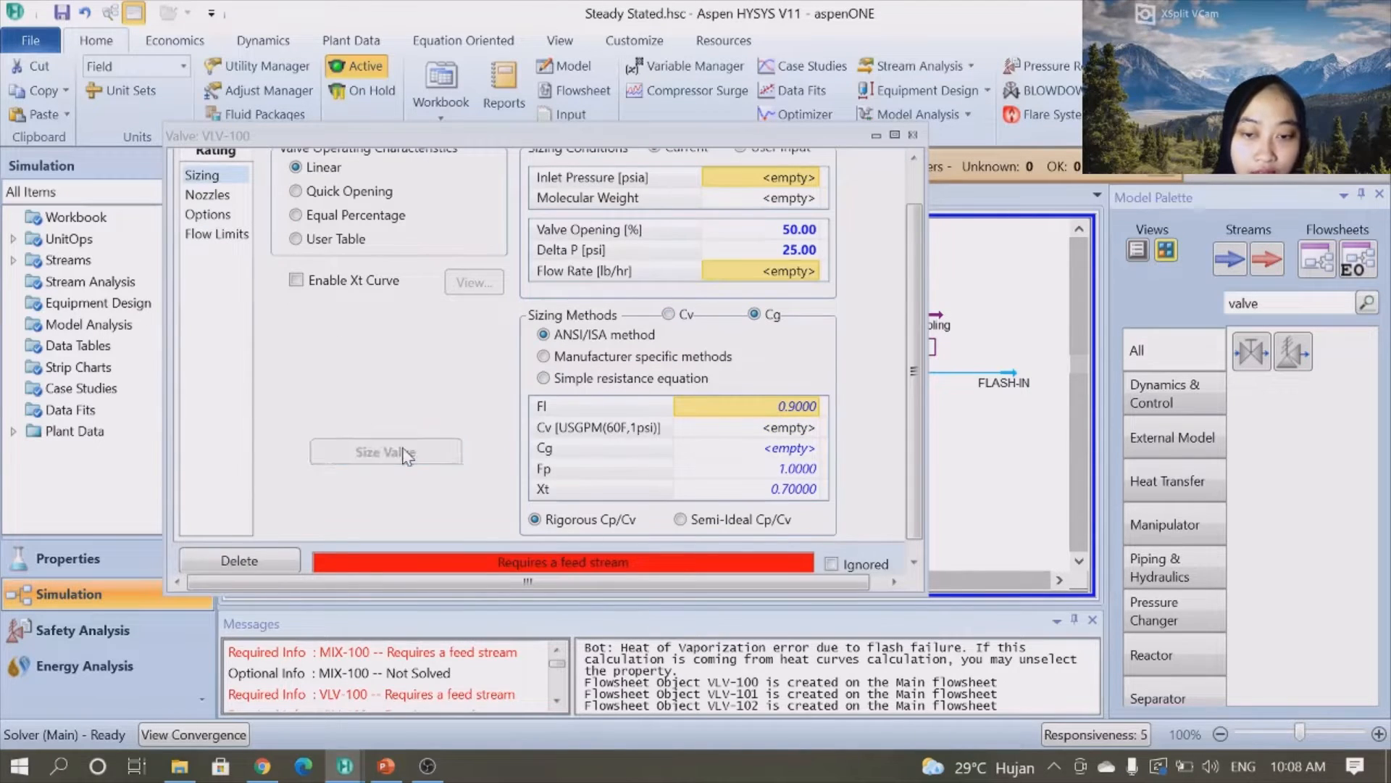
{"action": "left_click", "coordinate": [801, 453]}
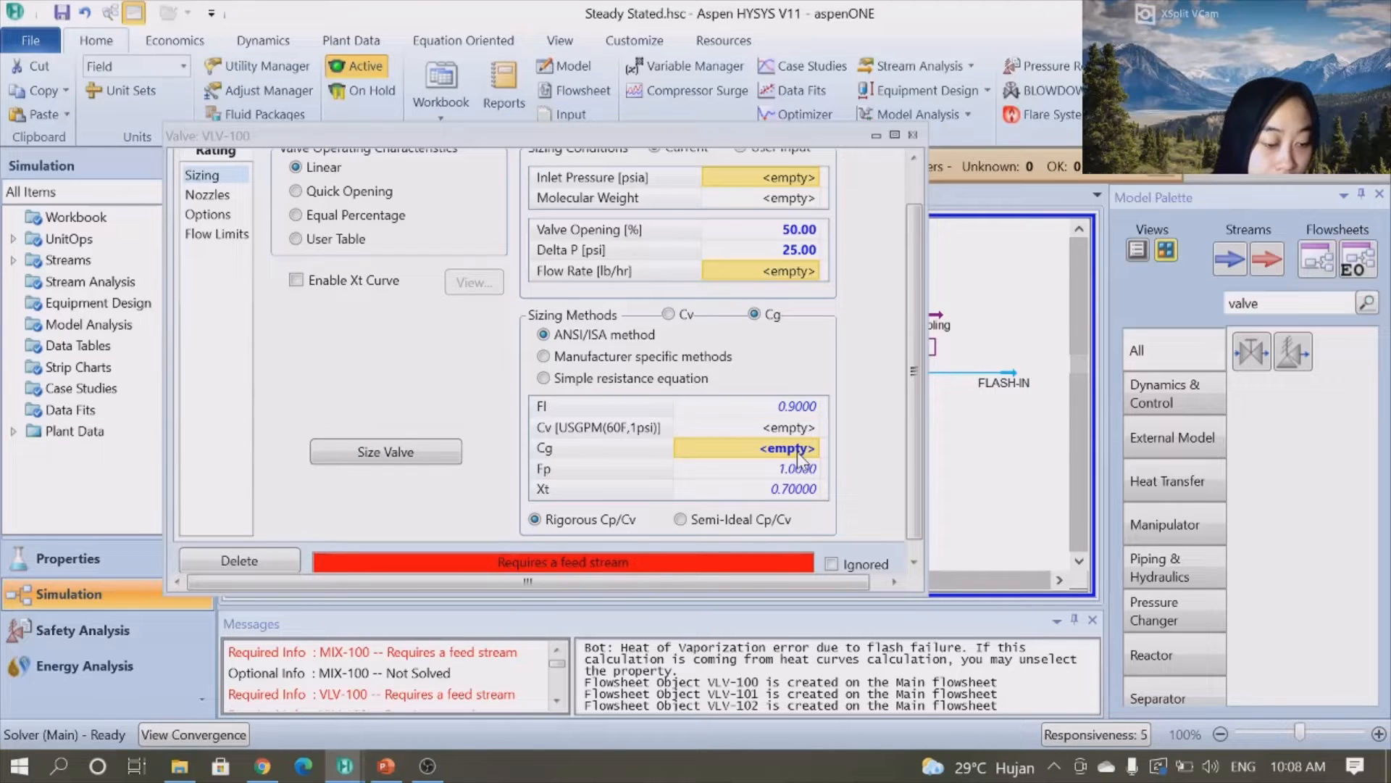
{"action": "type", "text": "424.85"}
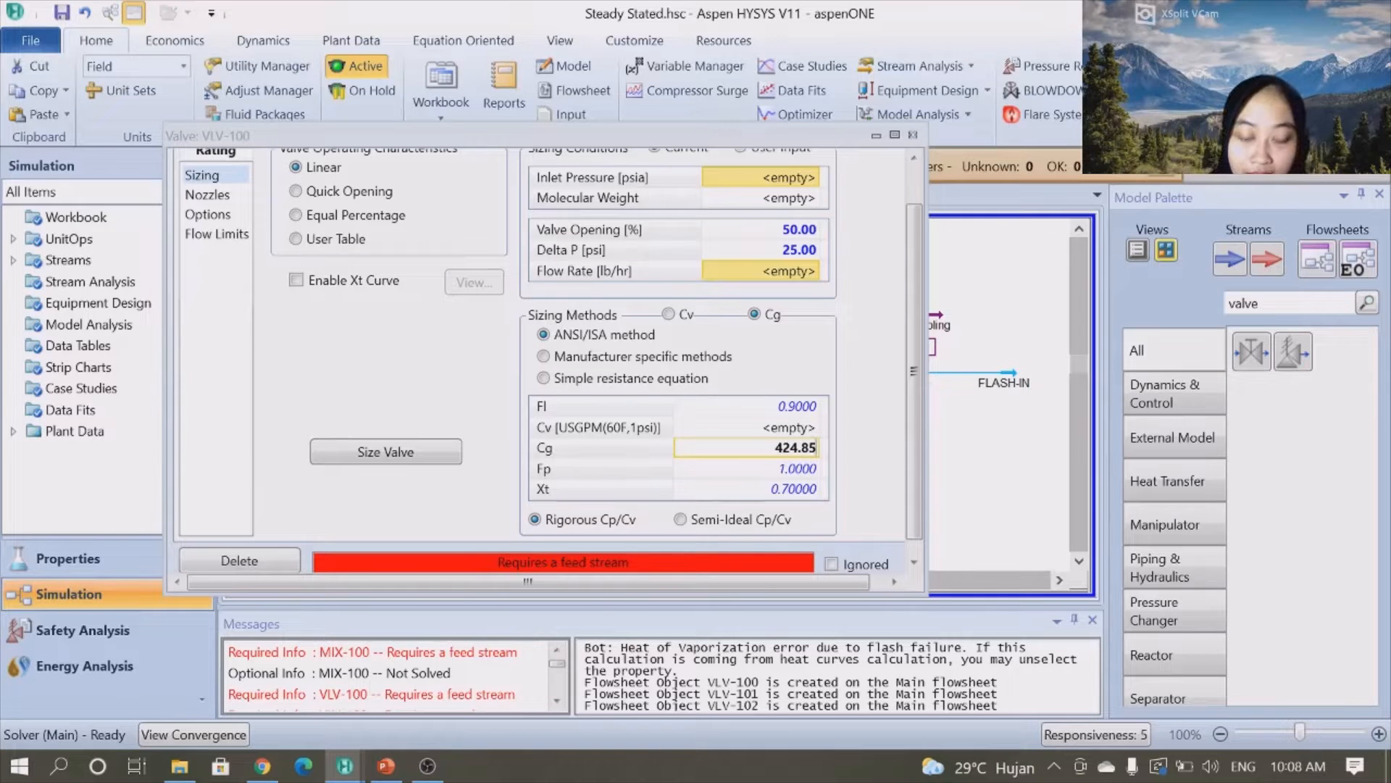
{"action": "key", "text": "Return"}
{"action": "left_click", "coordinate": [790, 449]}
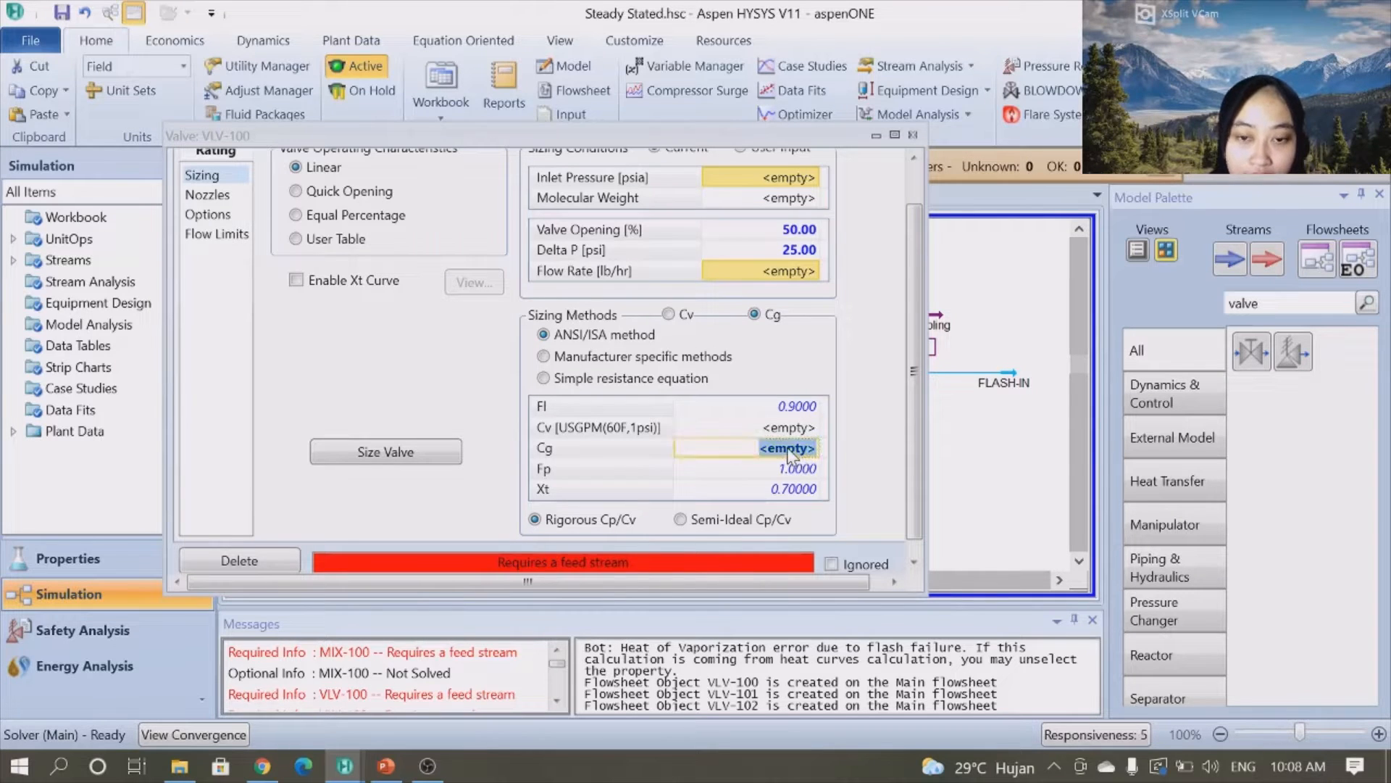
{"action": "type", "text": "42"}
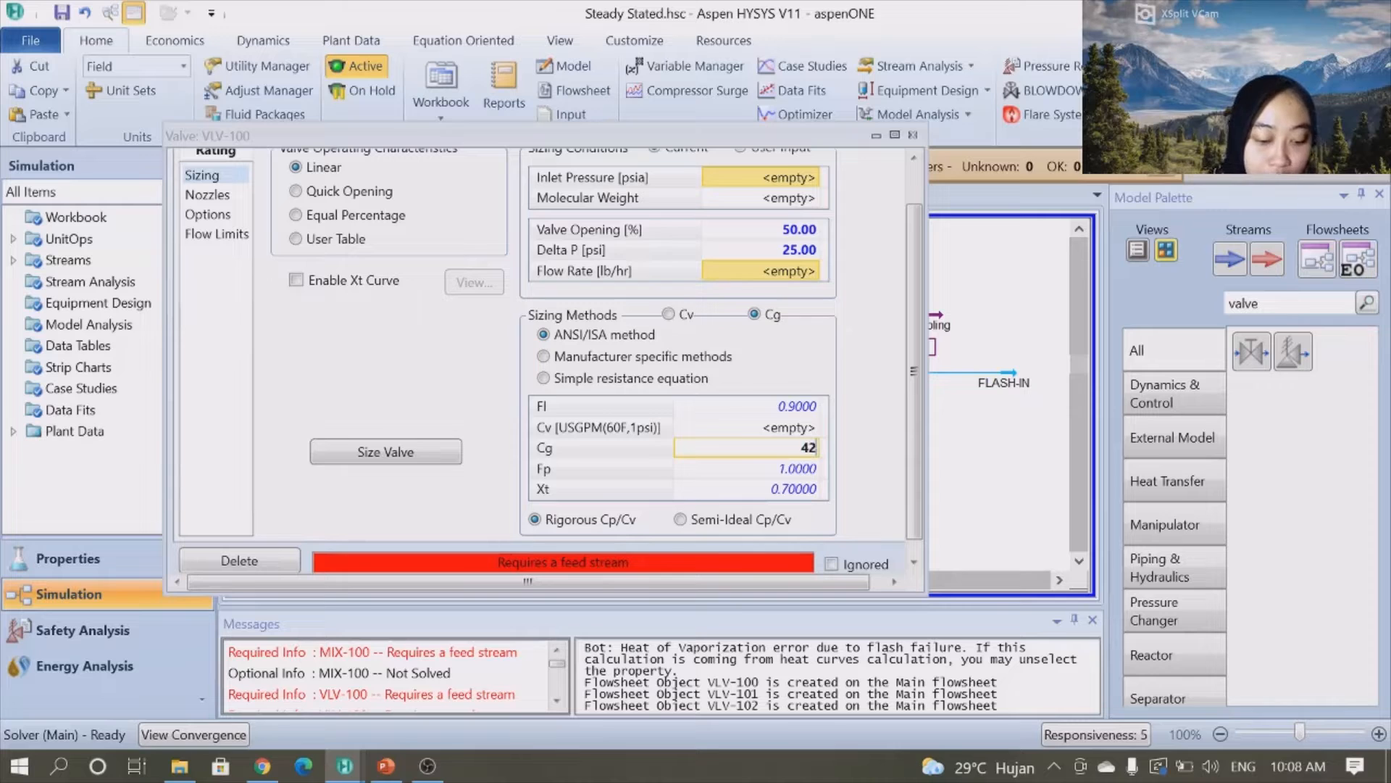
{"action": "type", "text": "4.85"}
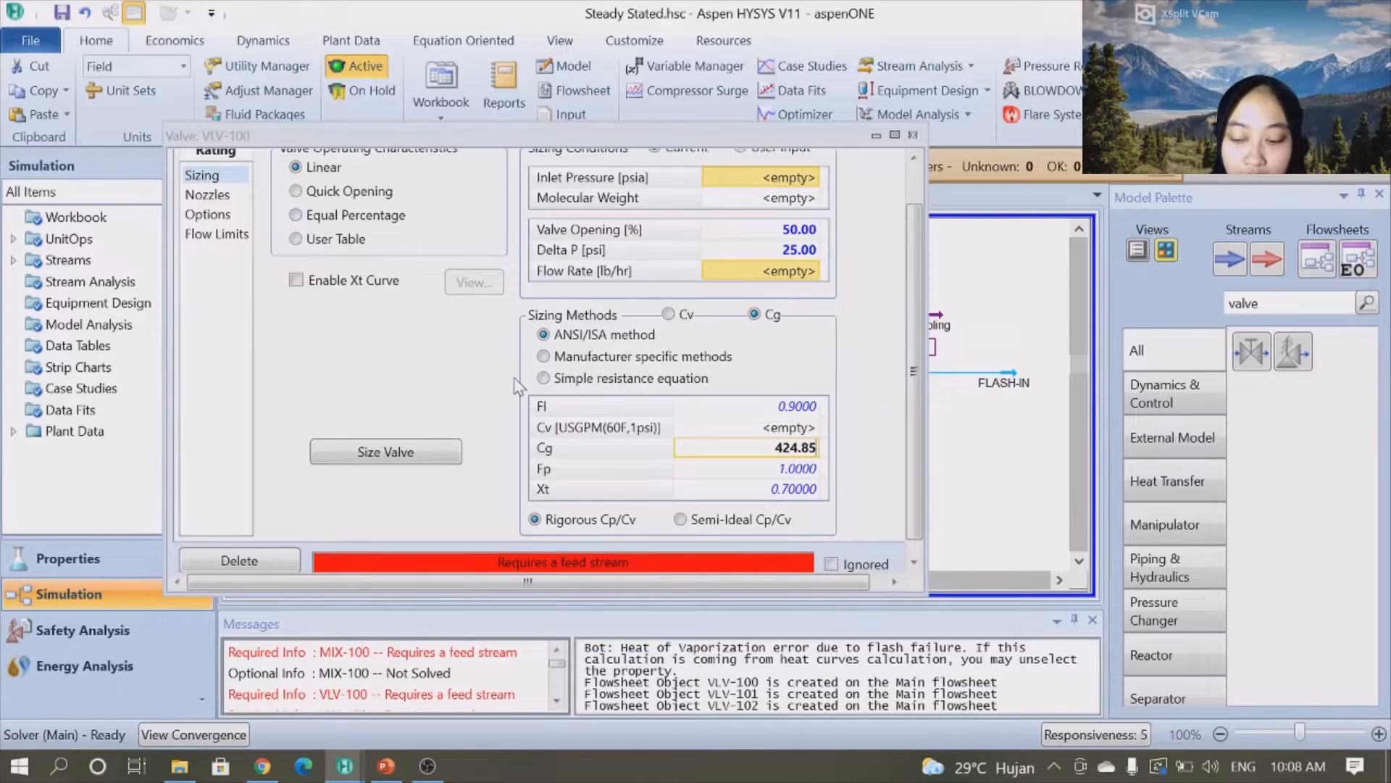
{"action": "key", "text": "Escape"}
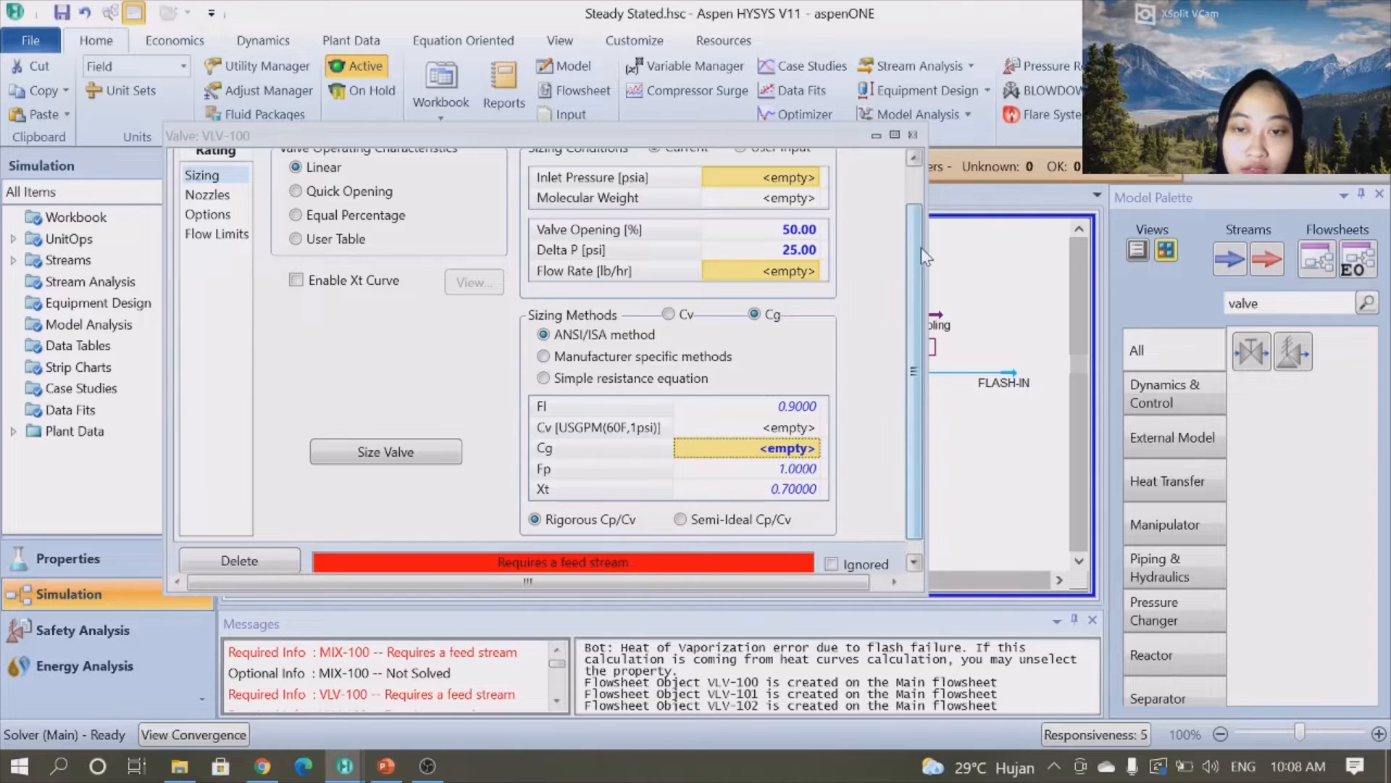
- Connect PREBZ as VLV-100's inlet, create outlet stream BZFEED, review the rating, and close the valve window
{"action": "left_click_drag", "start_coordinate": [920, 247], "coordinate": [922, 238]}
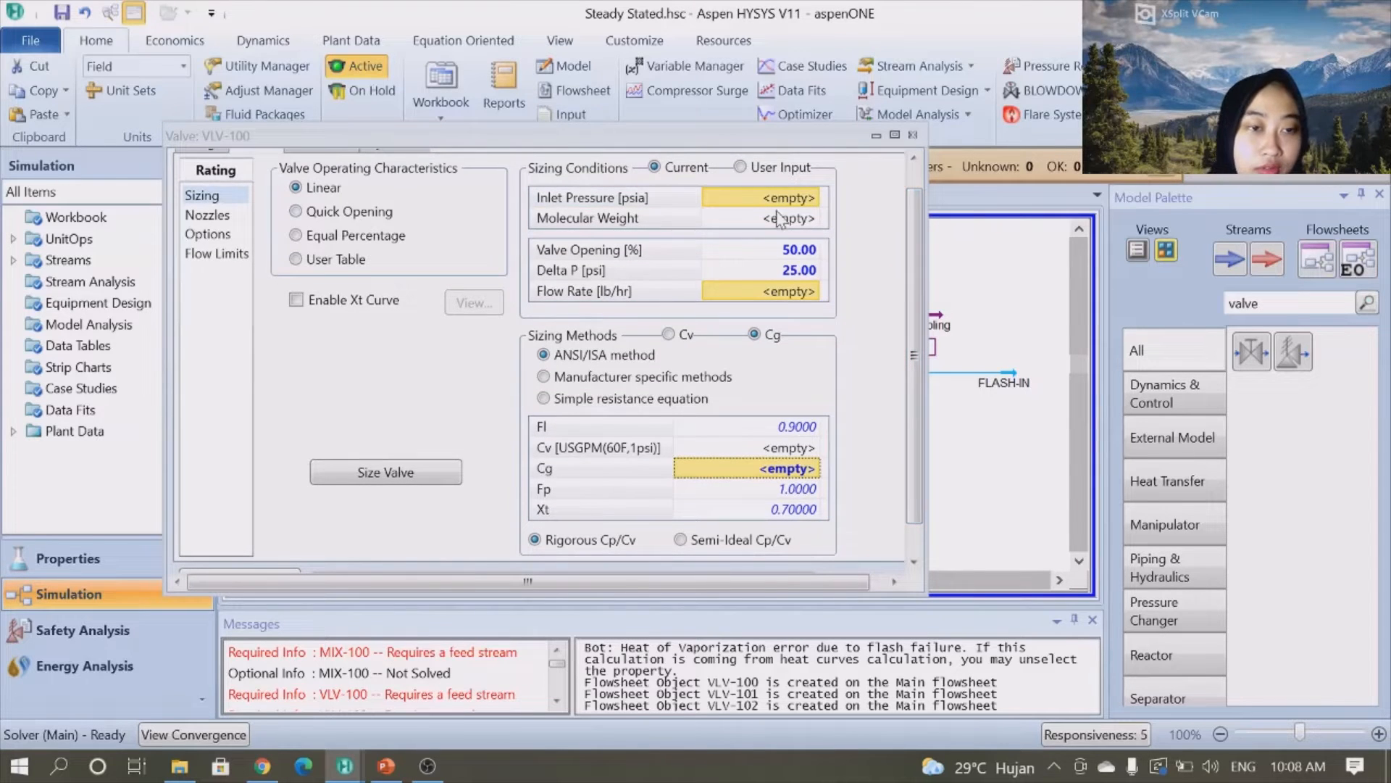
{"action": "left_click", "coordinate": [190, 155]}
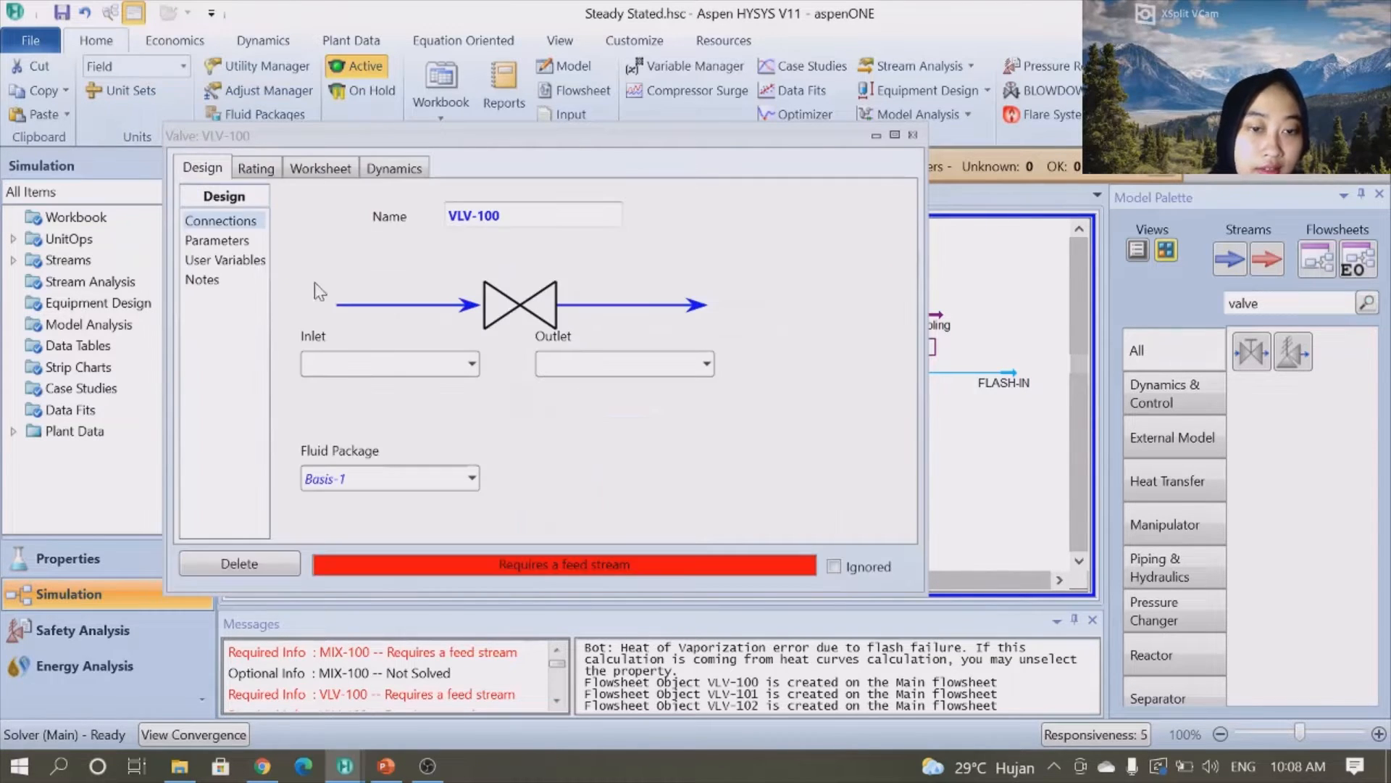
{"action": "left_click", "coordinate": [472, 363]}
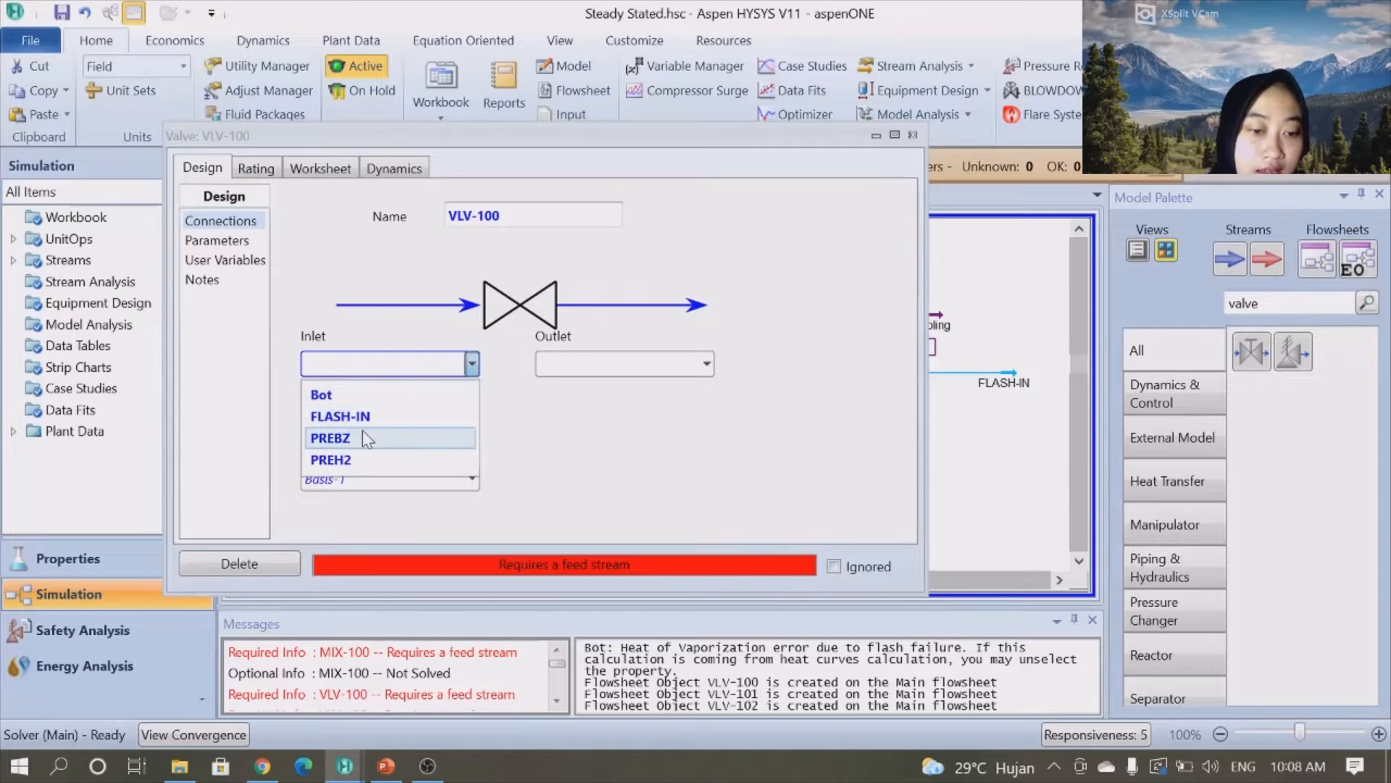
{"action": "left_click", "coordinate": [364, 437]}
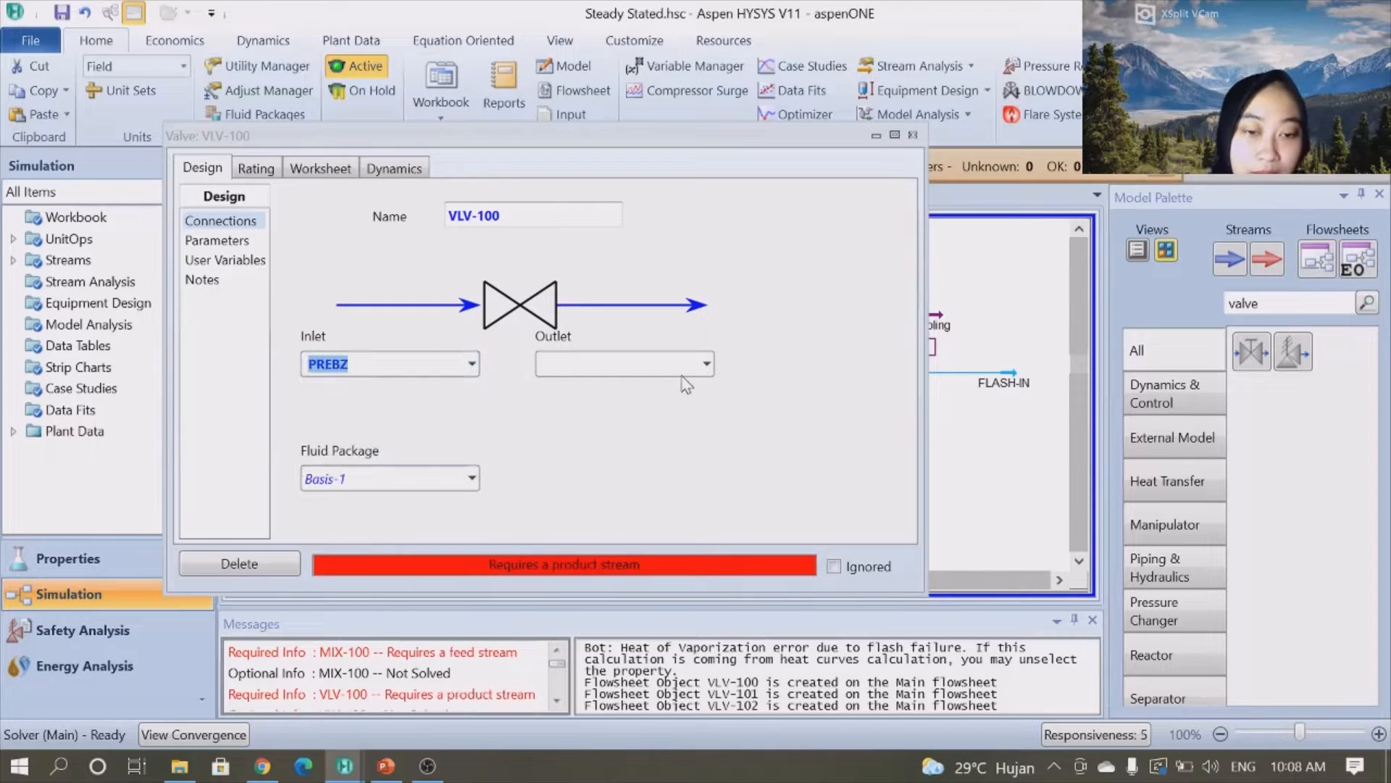
{"action": "left_click", "coordinate": [710, 365]}
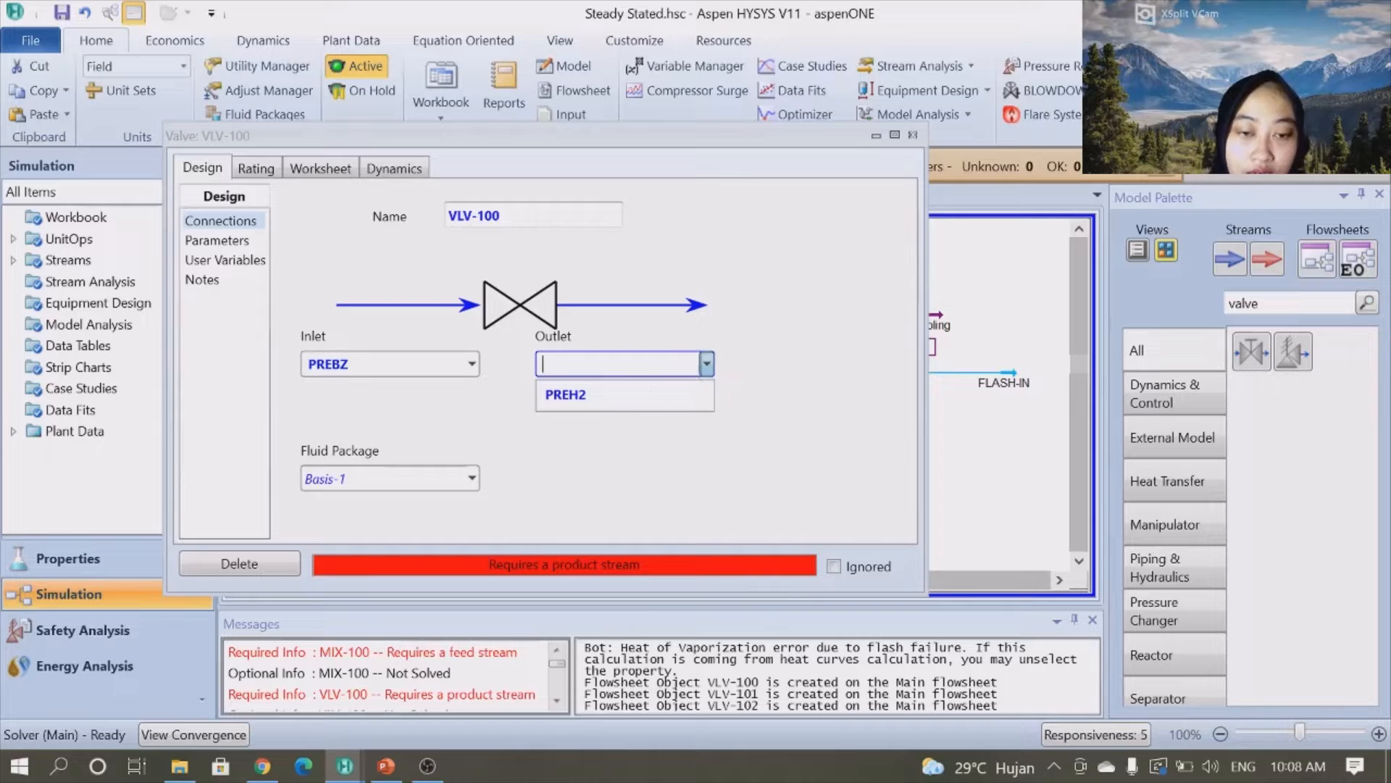
{"action": "left_click", "coordinate": [641, 366]}
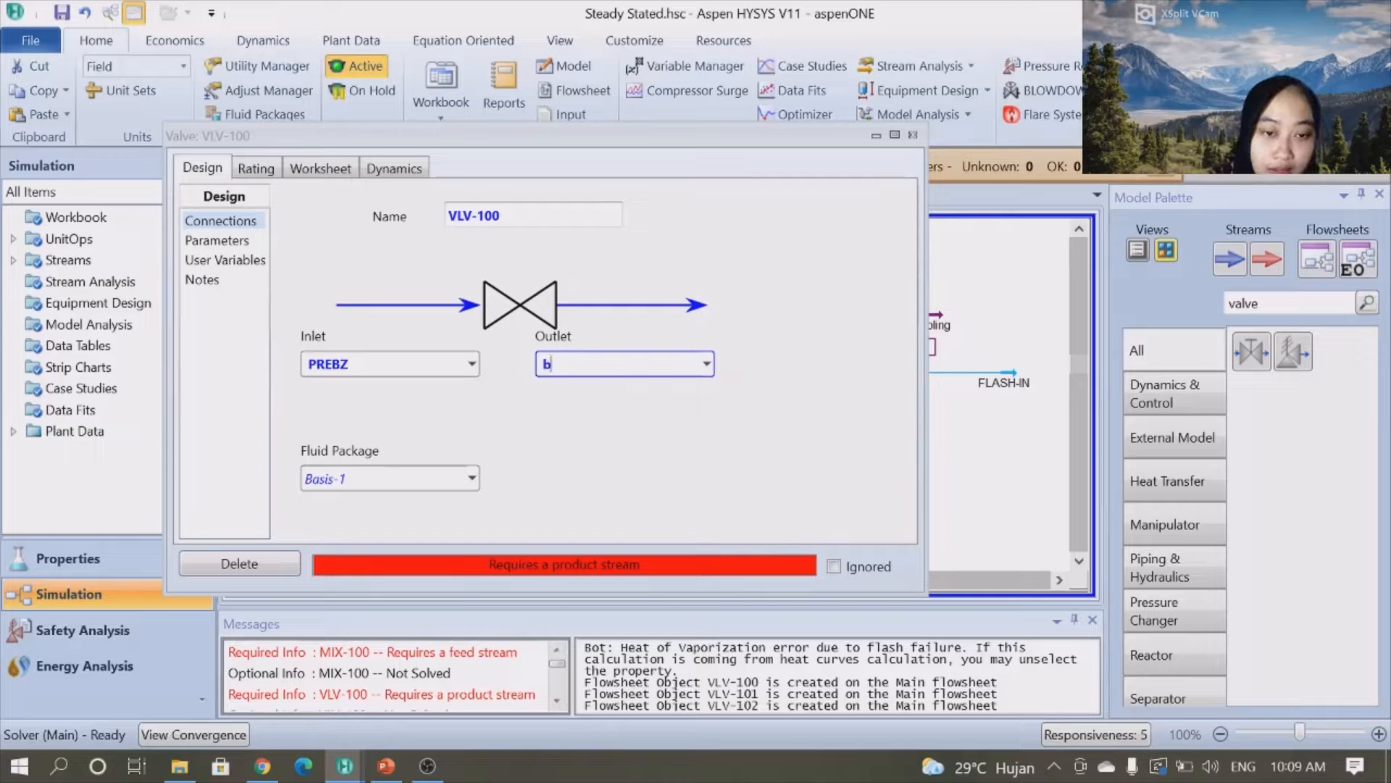
{"action": "key", "text": "Caps_Lock"}
{"action": "type", "text": "BZ"}
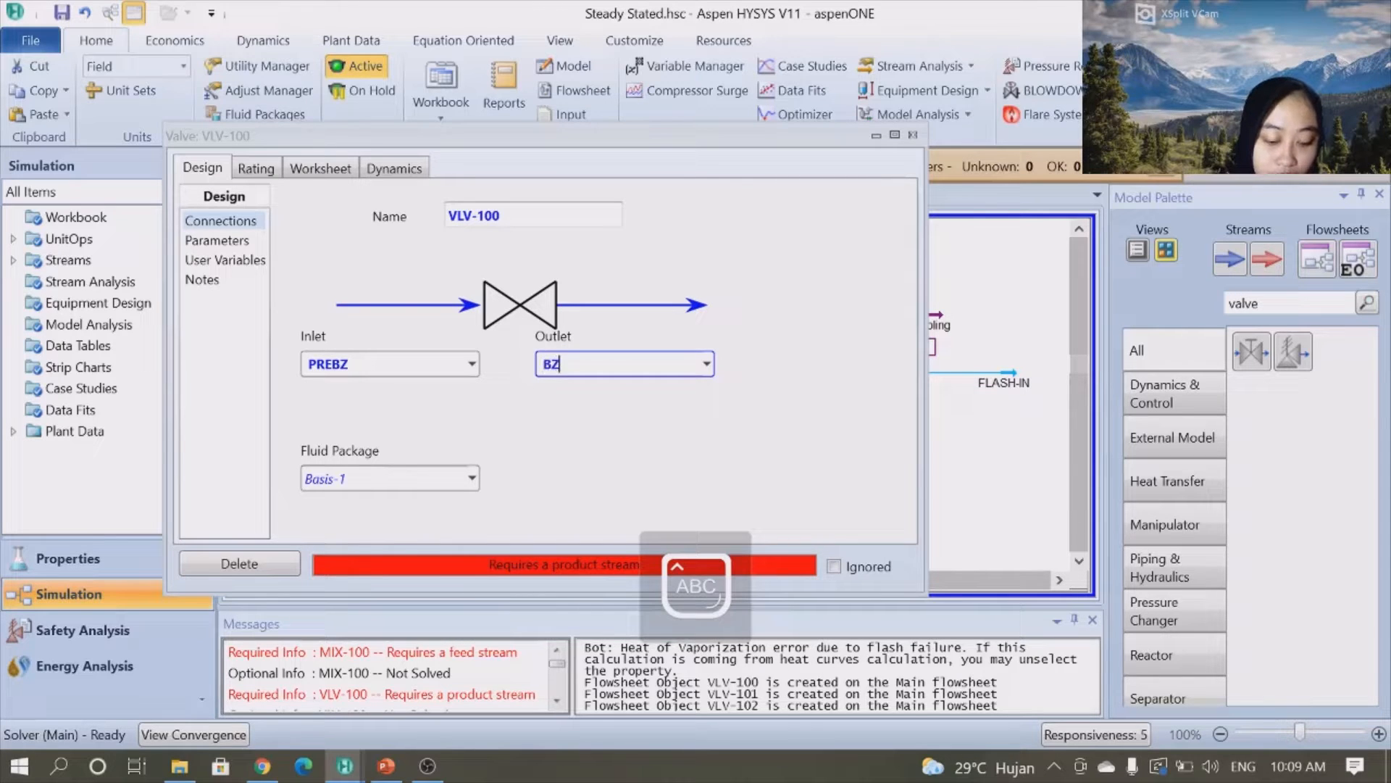
{"action": "type", "text": "FEED"}
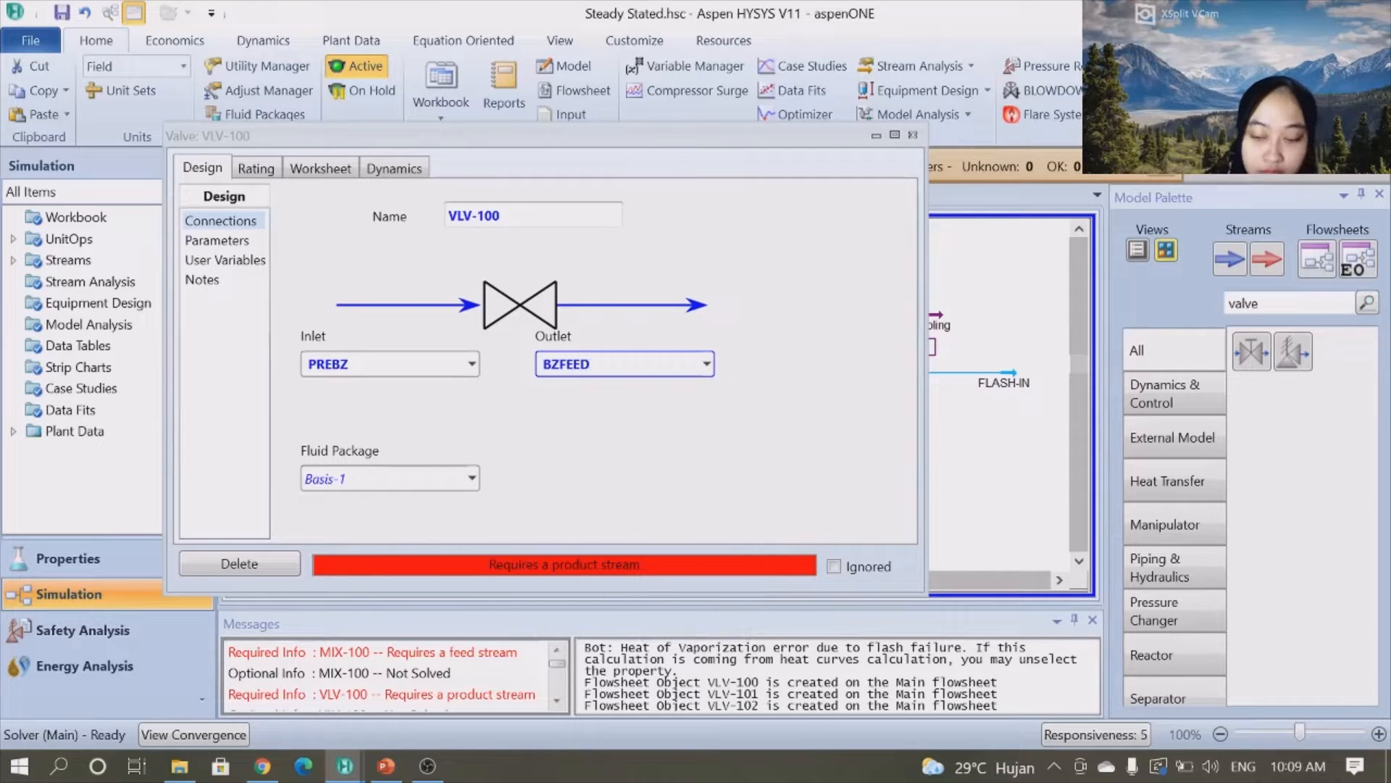
{"action": "key", "text": "Return"}
{"action": "left_click", "coordinate": [269, 172]}
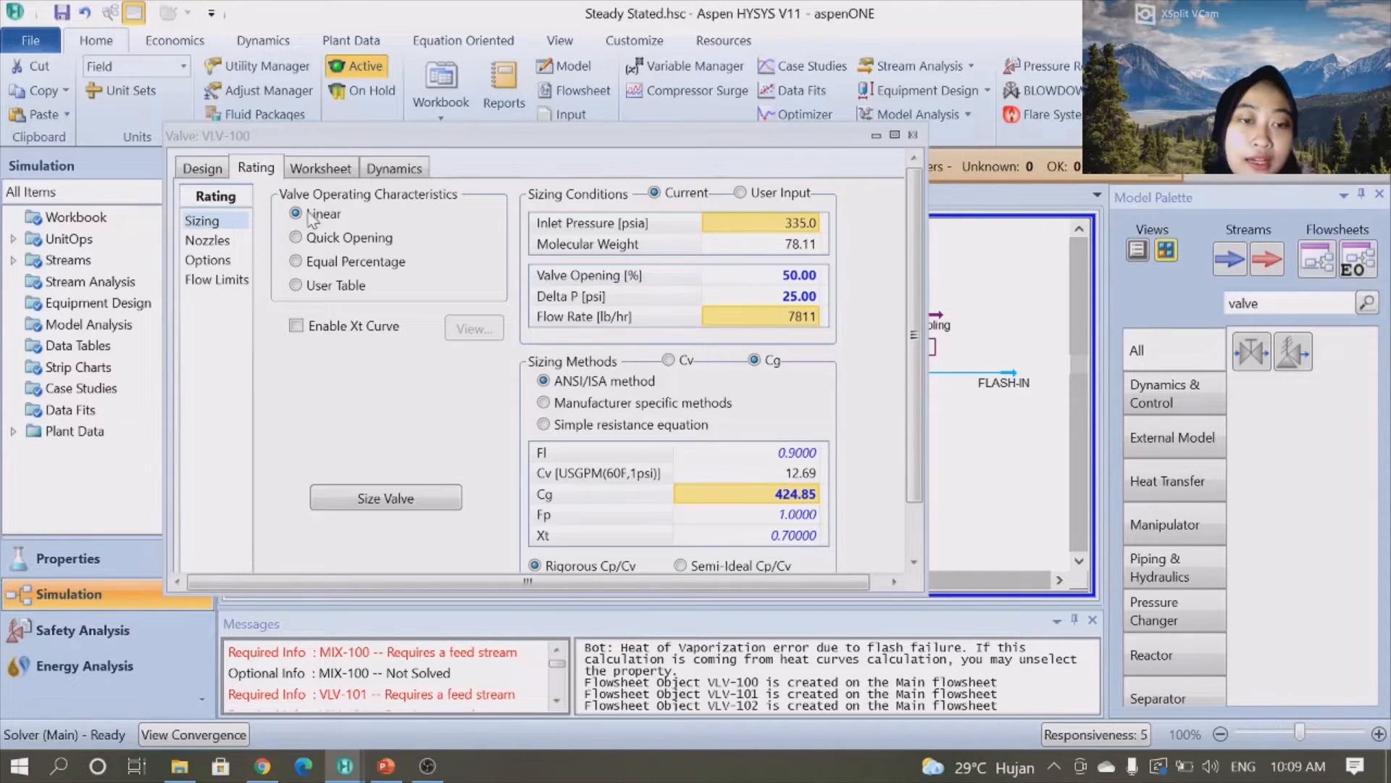
{"action": "left_click", "coordinate": [208, 171]}
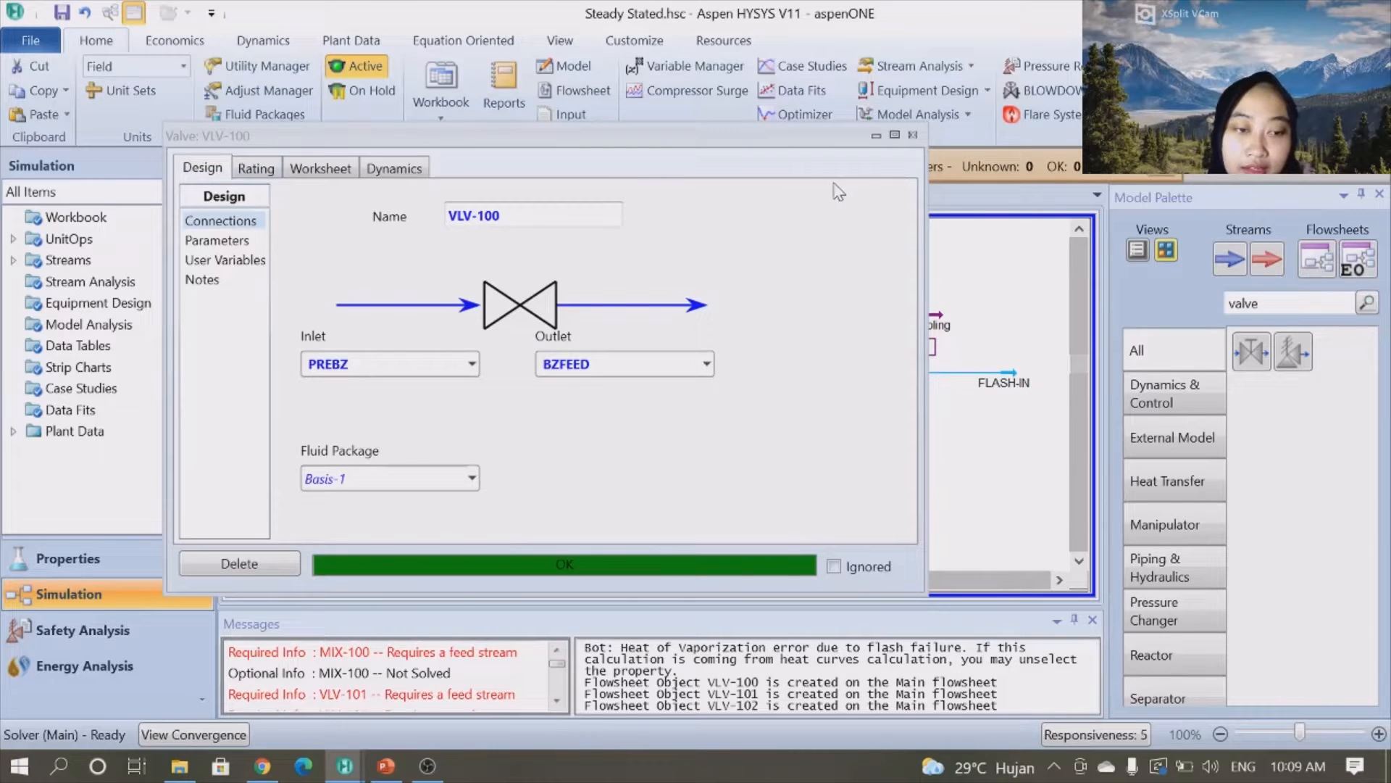
{"action": "left_click", "coordinate": [914, 135]}
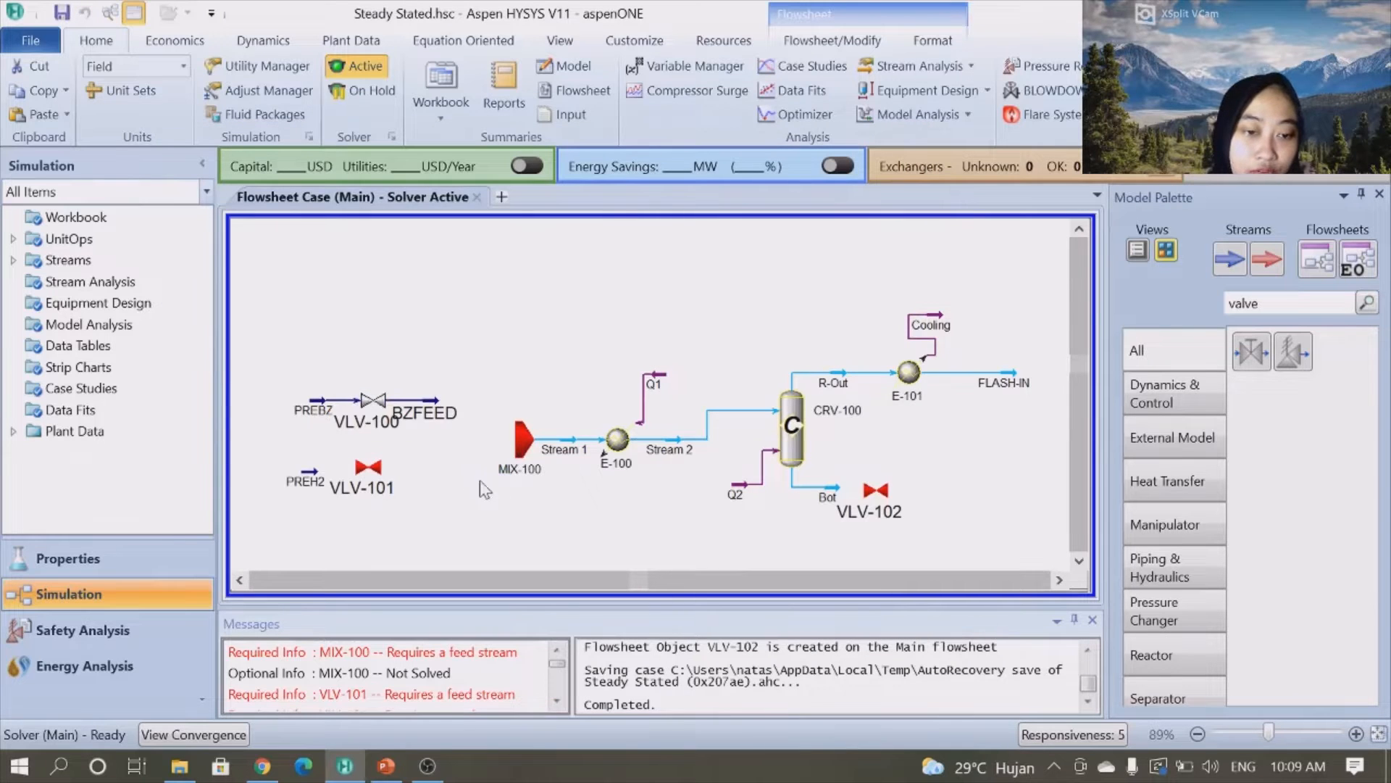
- Open valve VLV-101, connect PREH2 as its inlet and create outlet stream H2FEED
{"action": "double_click", "coordinate": [368, 470]}
{"action": "left_click", "coordinate": [331, 406]}
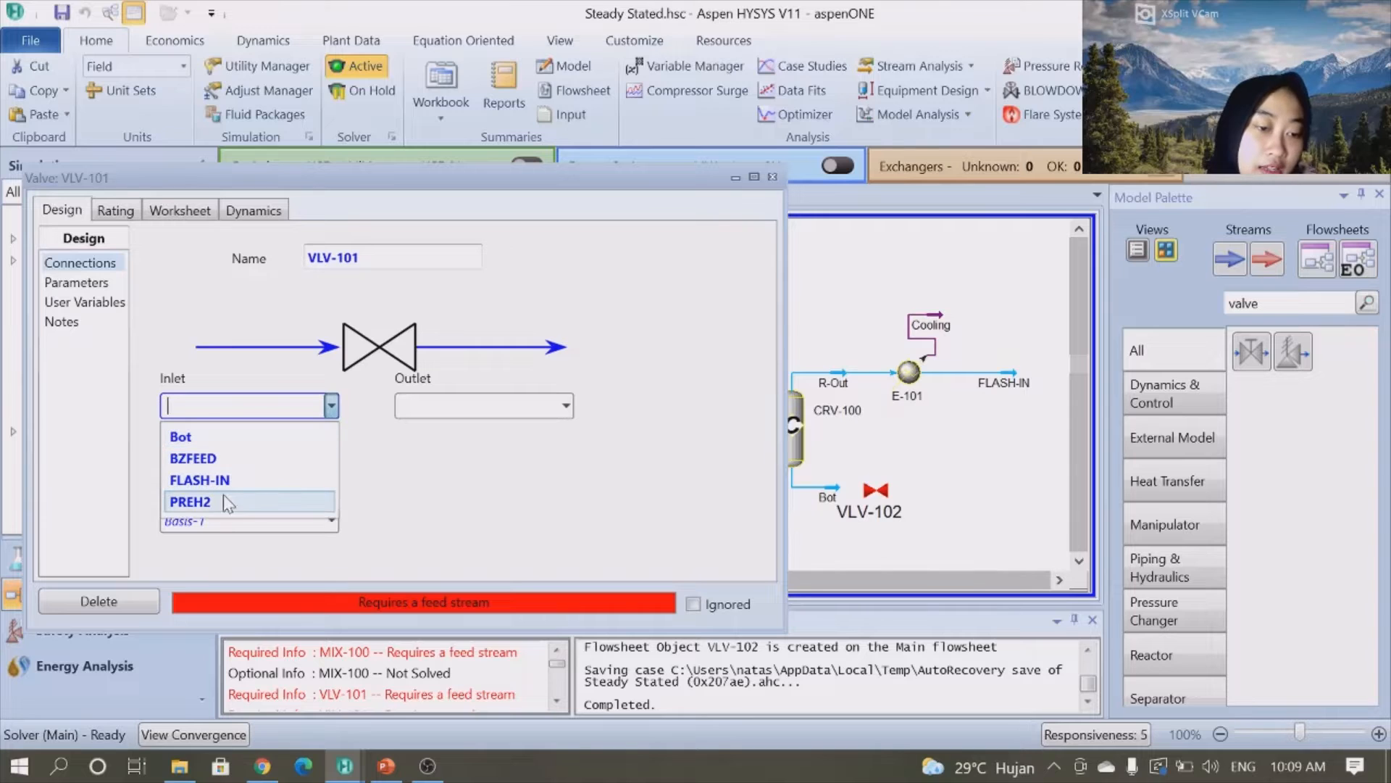
{"action": "left_click", "coordinate": [224, 505]}
{"action": "key", "text": "Tab"}
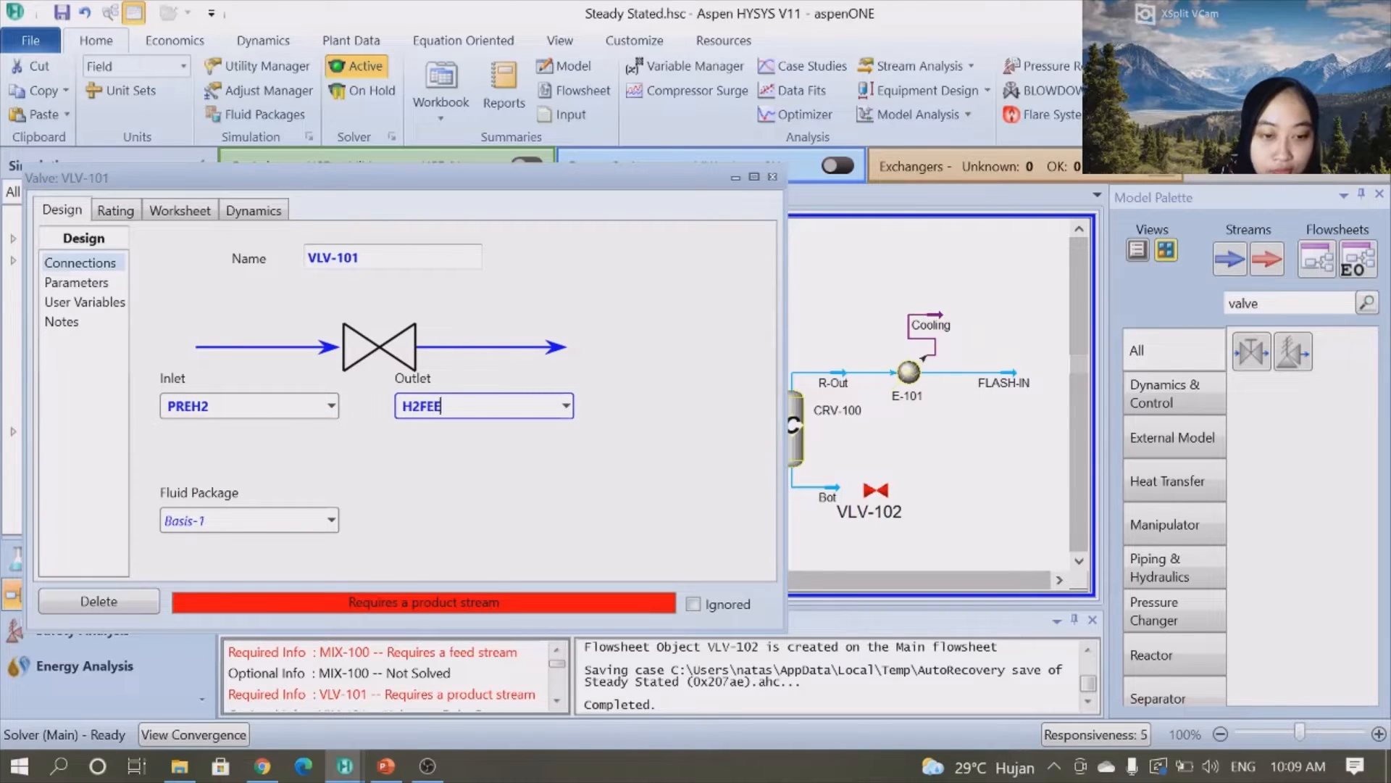
- Set VLV-101's rating pressure drop to 25 psi
{"action": "left_click", "coordinate": [122, 213]}
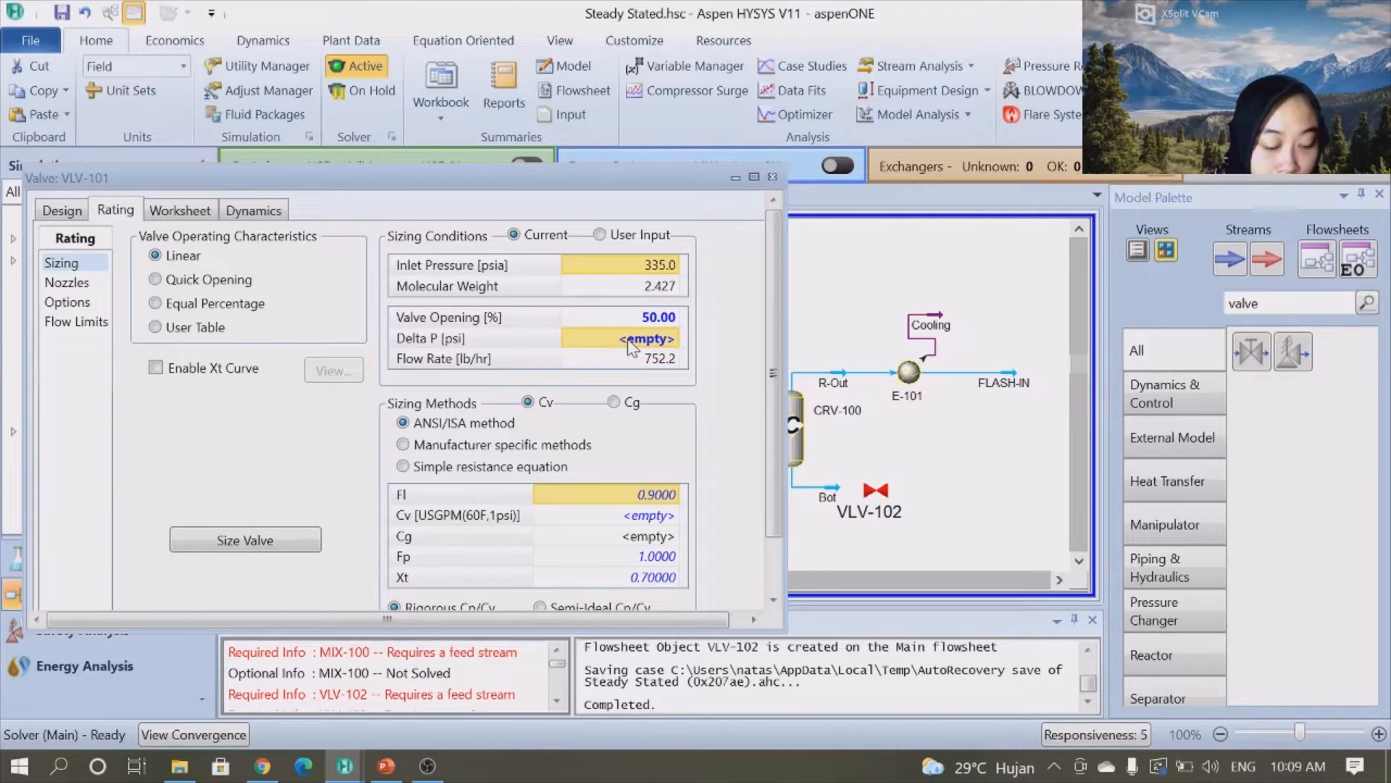
{"action": "left_click", "coordinate": [632, 340]}
{"action": "type", "text": "2"}
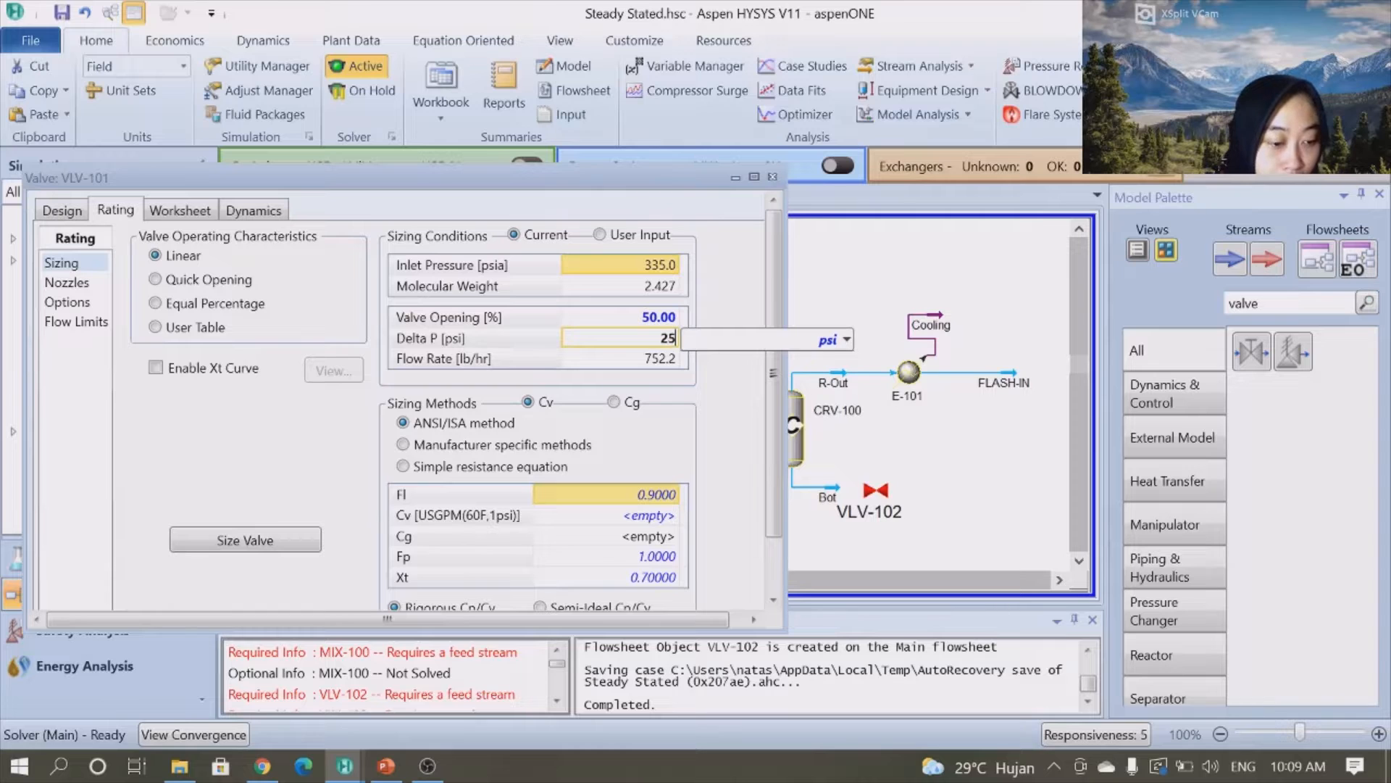
{"action": "type", "text": "5"}
{"action": "key", "text": "Return"}
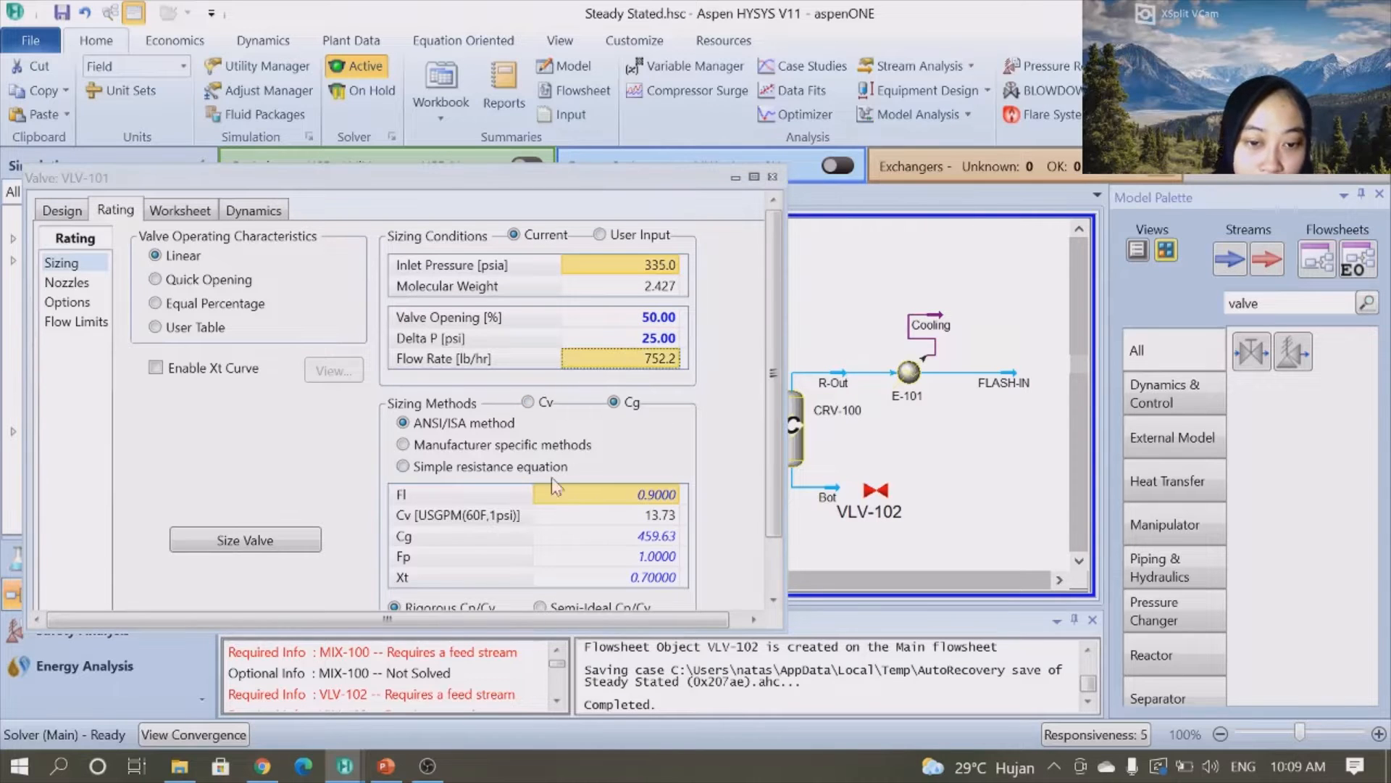
- Size VLV-101, set its Cg value to 424.85, and close the valve window
{"action": "left_click", "coordinate": [285, 540]}
{"action": "scroll", "coordinate": [285, 540], "scroll_direction": "down", "scroll_amount": 1}
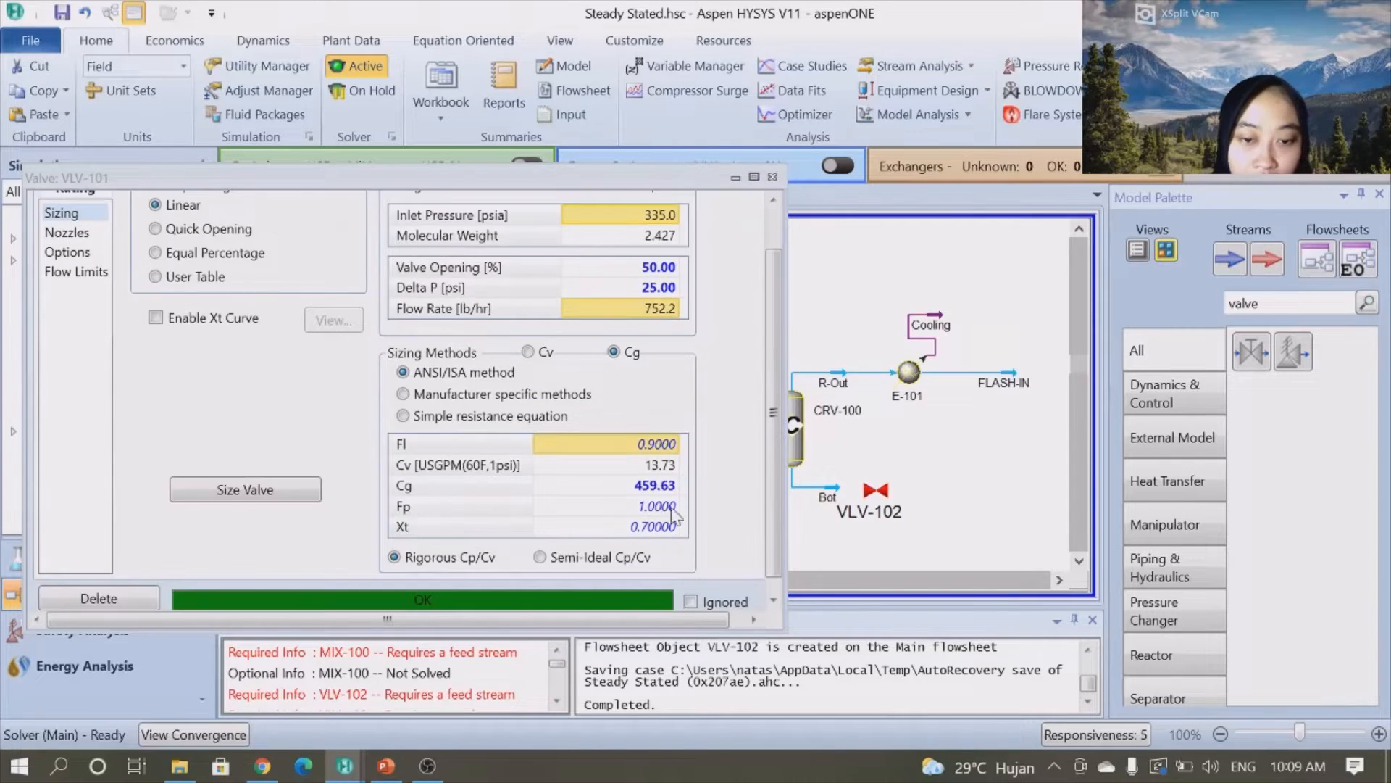
{"action": "left_click", "coordinate": [655, 494]}
{"action": "type", "text": "4"}
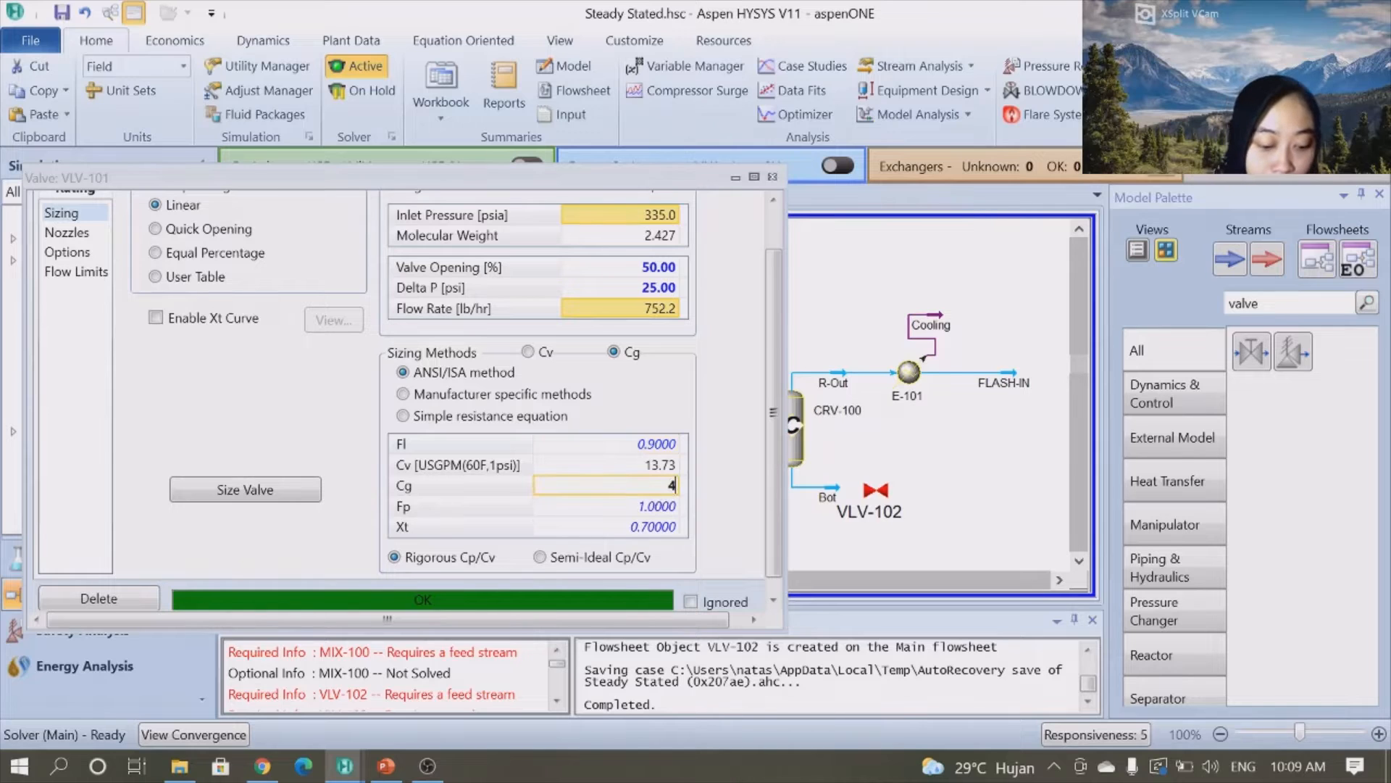
{"action": "type", "text": "24.85"}
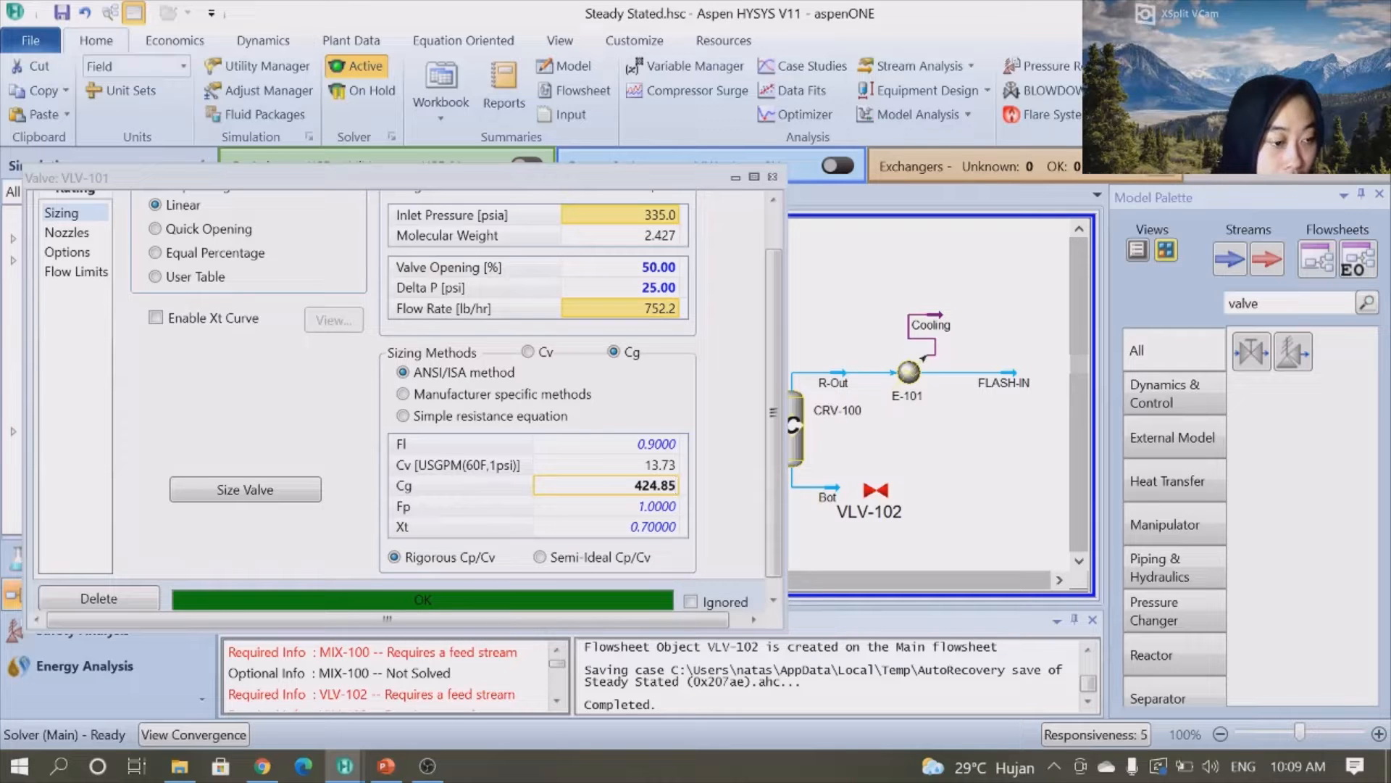
{"action": "key", "text": "Return"}
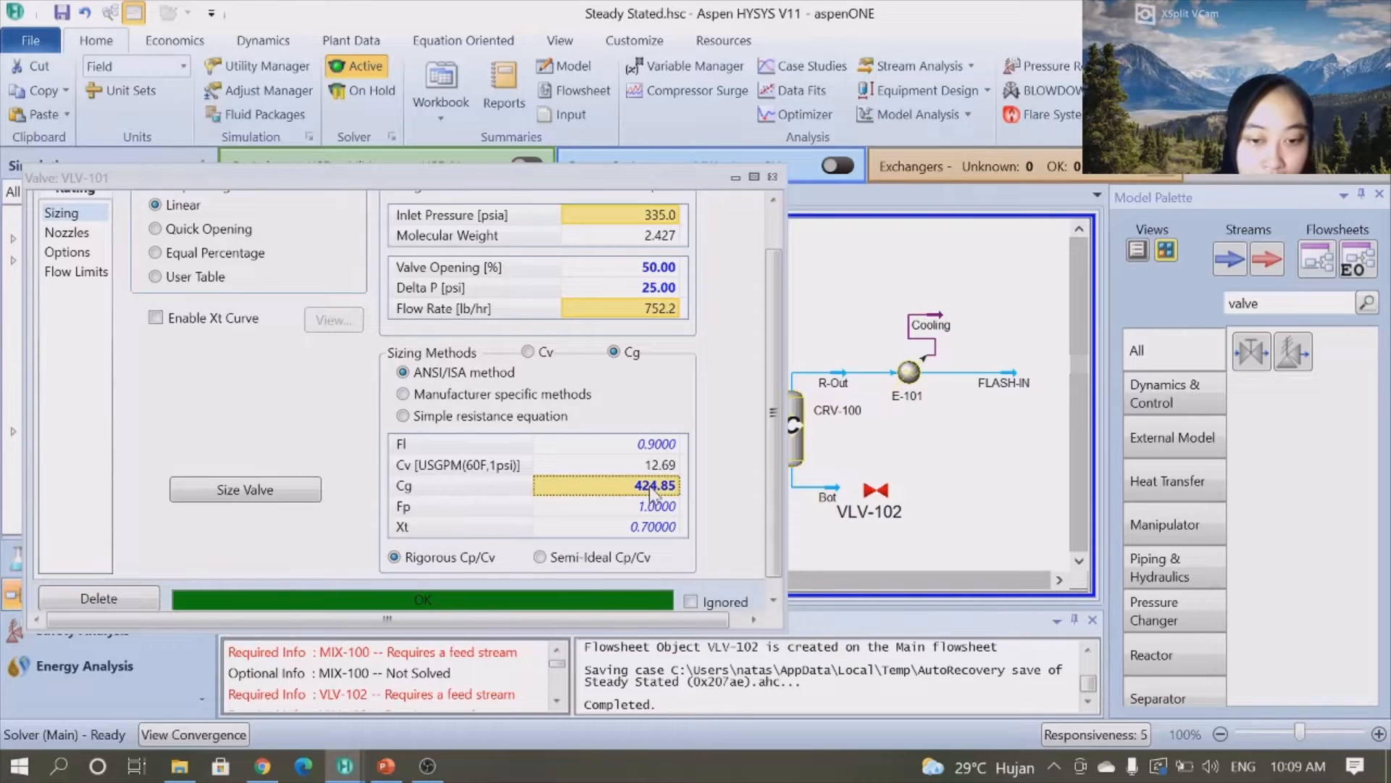
{"action": "left_click", "coordinate": [773, 176]}
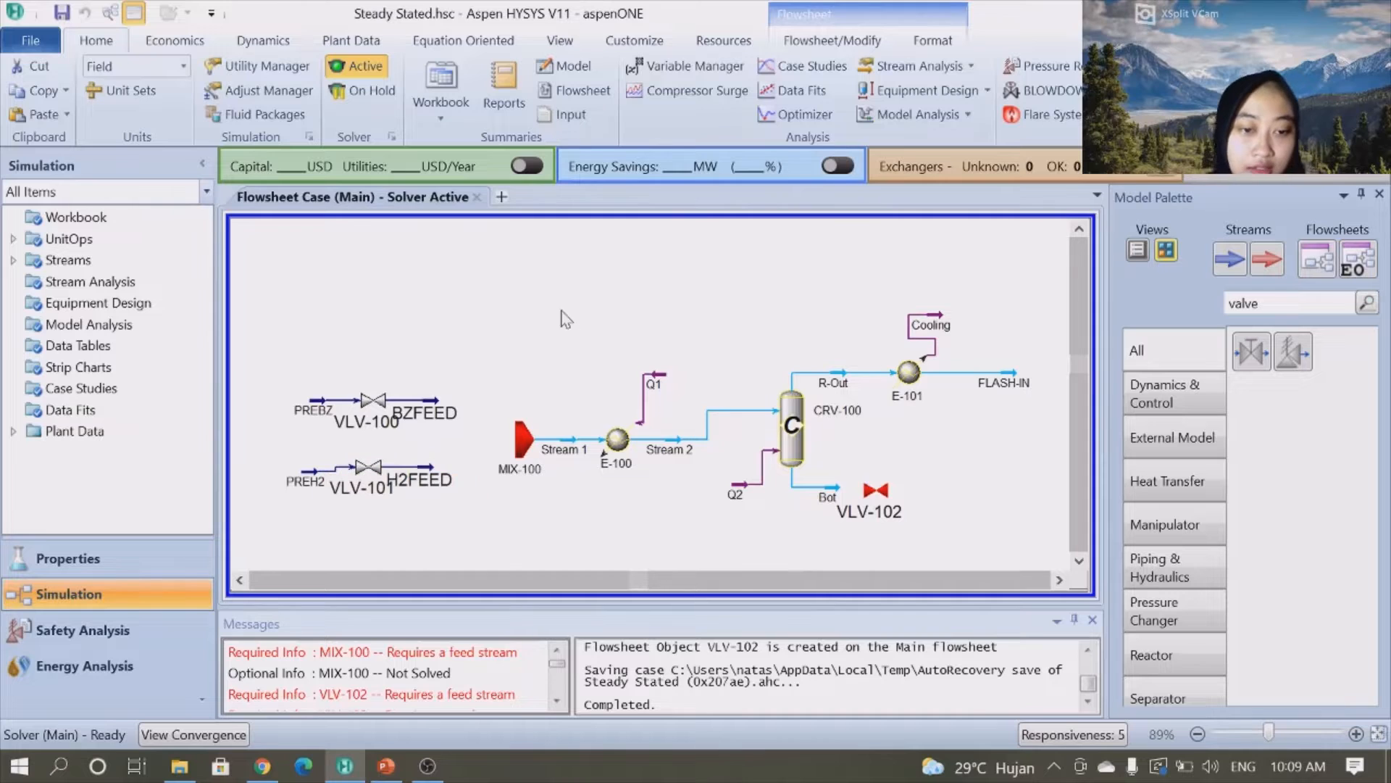
- Review the BZFEED stream's worksheet conditions and close its window
{"action": "double_click", "coordinate": [422, 424]}
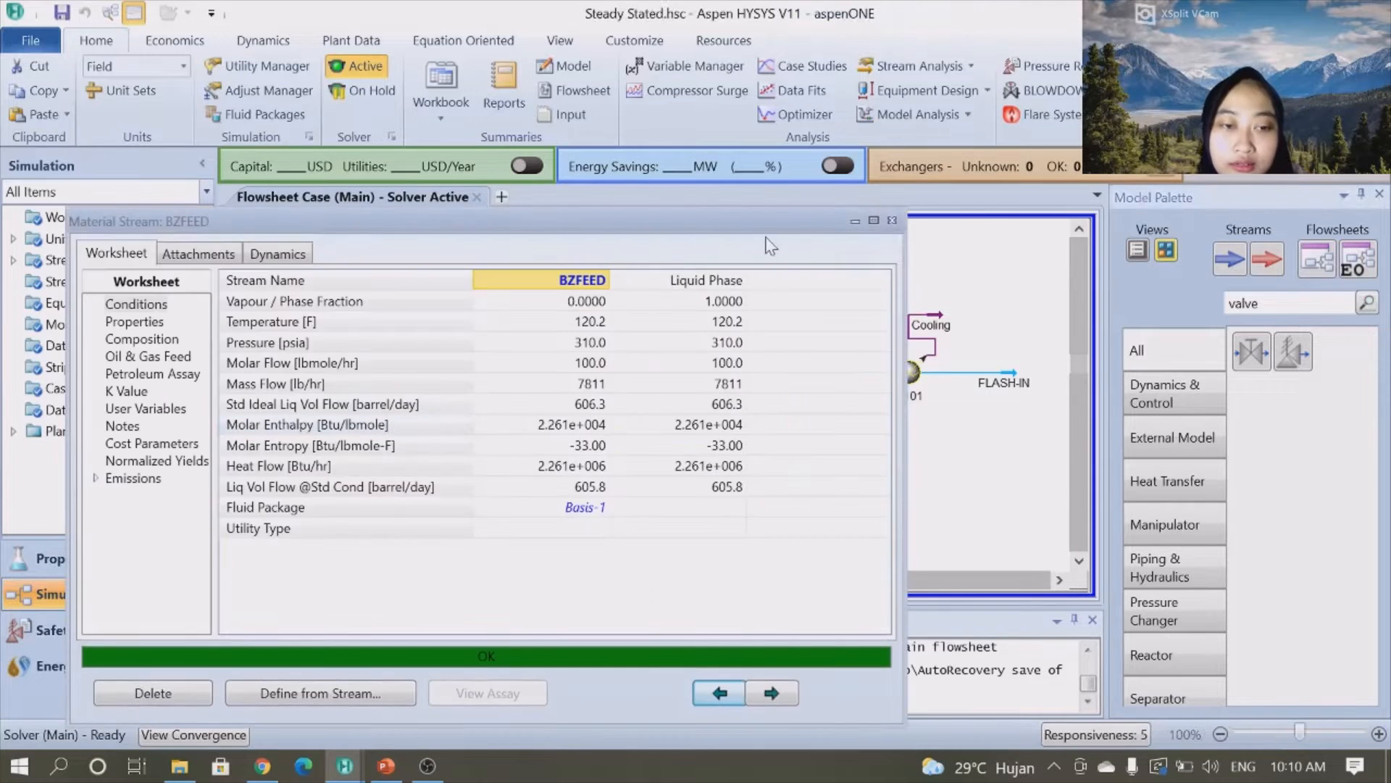
{"action": "left_click", "coordinate": [892, 220]}
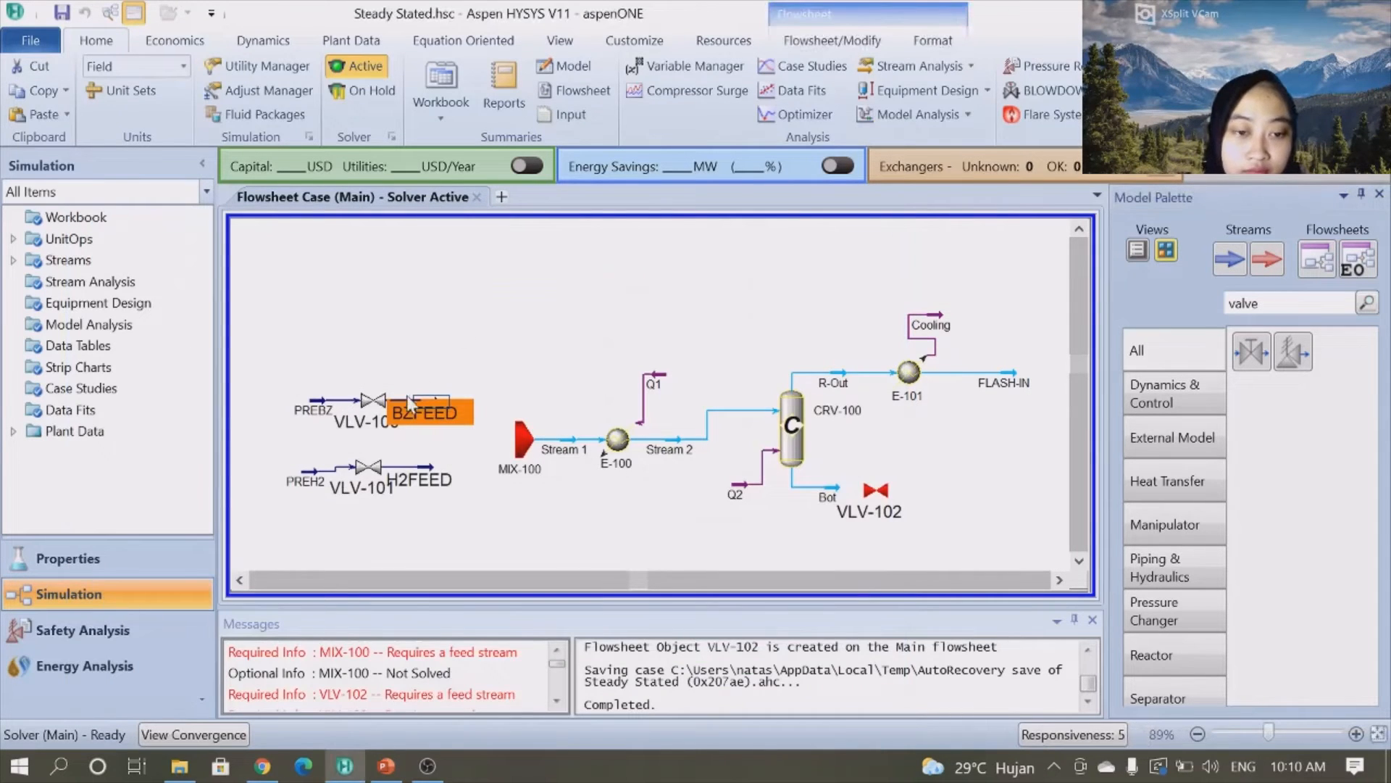
- Try to reduce the font size of the VLV-100 and VLV-101 labels, choosing size 8
{"action": "left_click", "coordinate": [375, 431]}
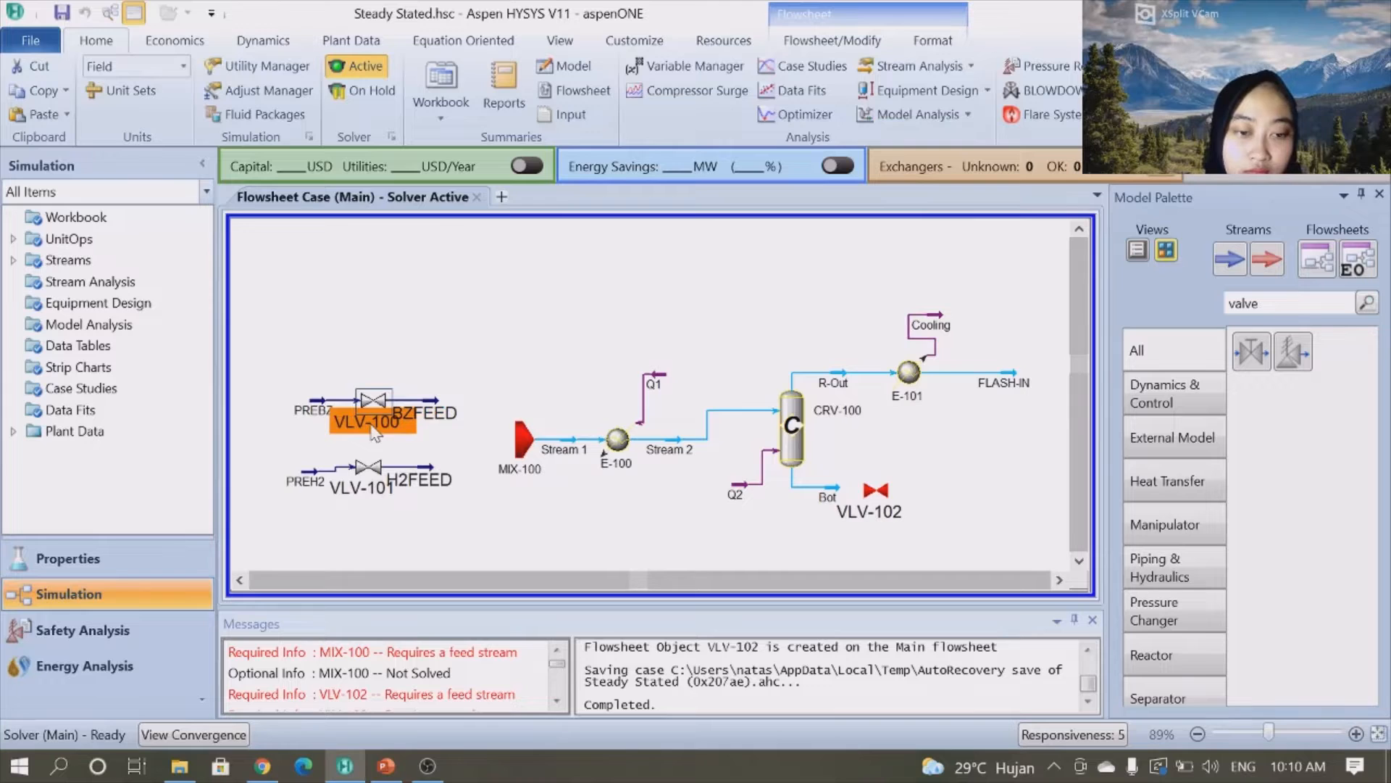
{"action": "left_click", "coordinate": [936, 42]}
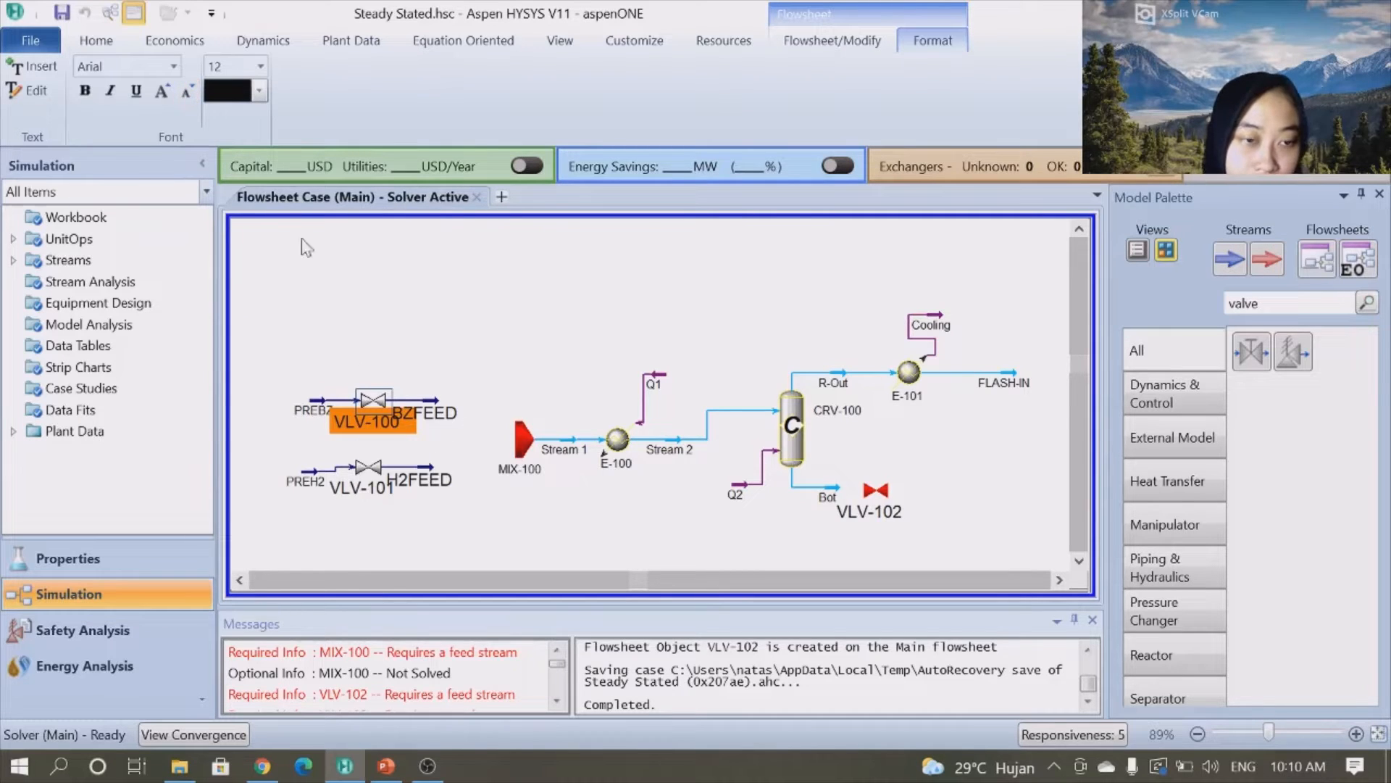
{"action": "left_click", "coordinate": [260, 67]}
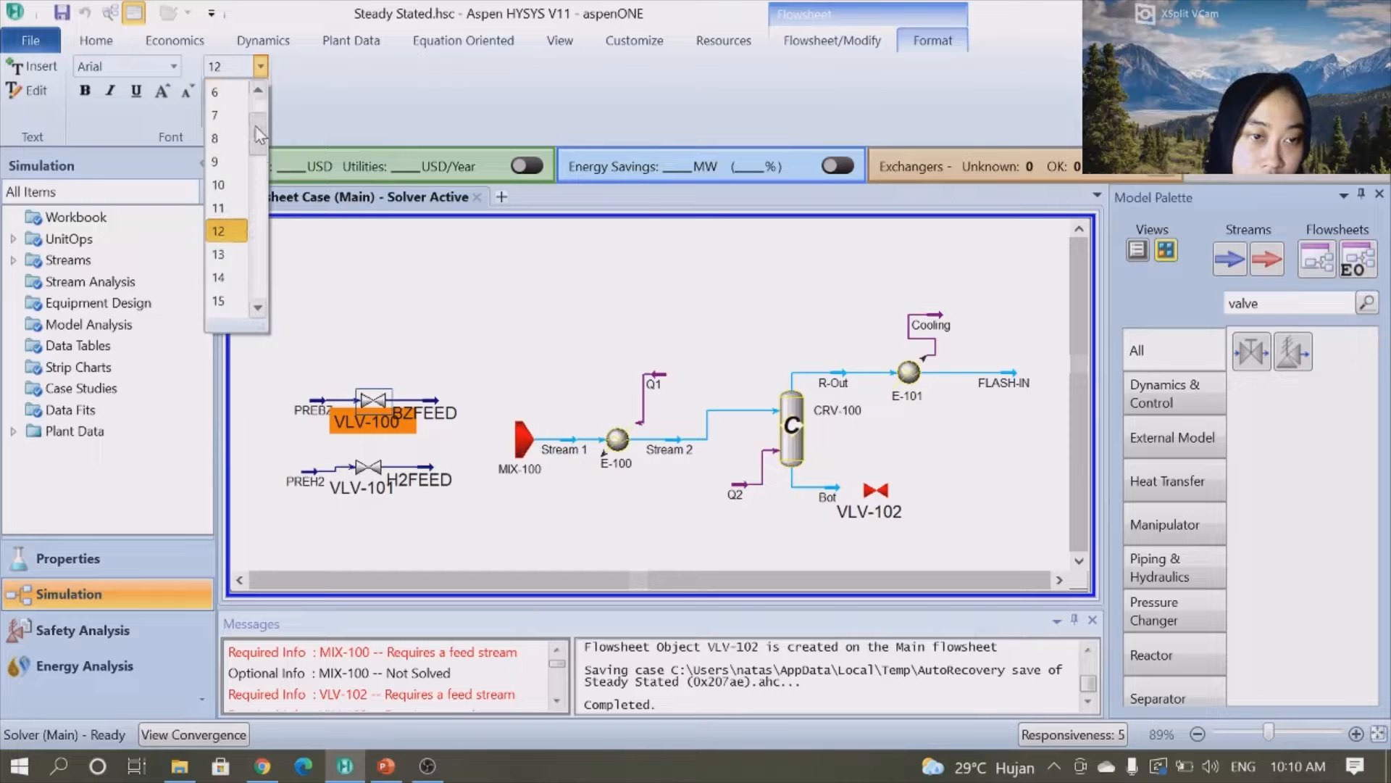
{"action": "left_click", "coordinate": [218, 150]}
{"action": "left_click", "coordinate": [369, 326]}
{"action": "left_click", "coordinate": [388, 427]}
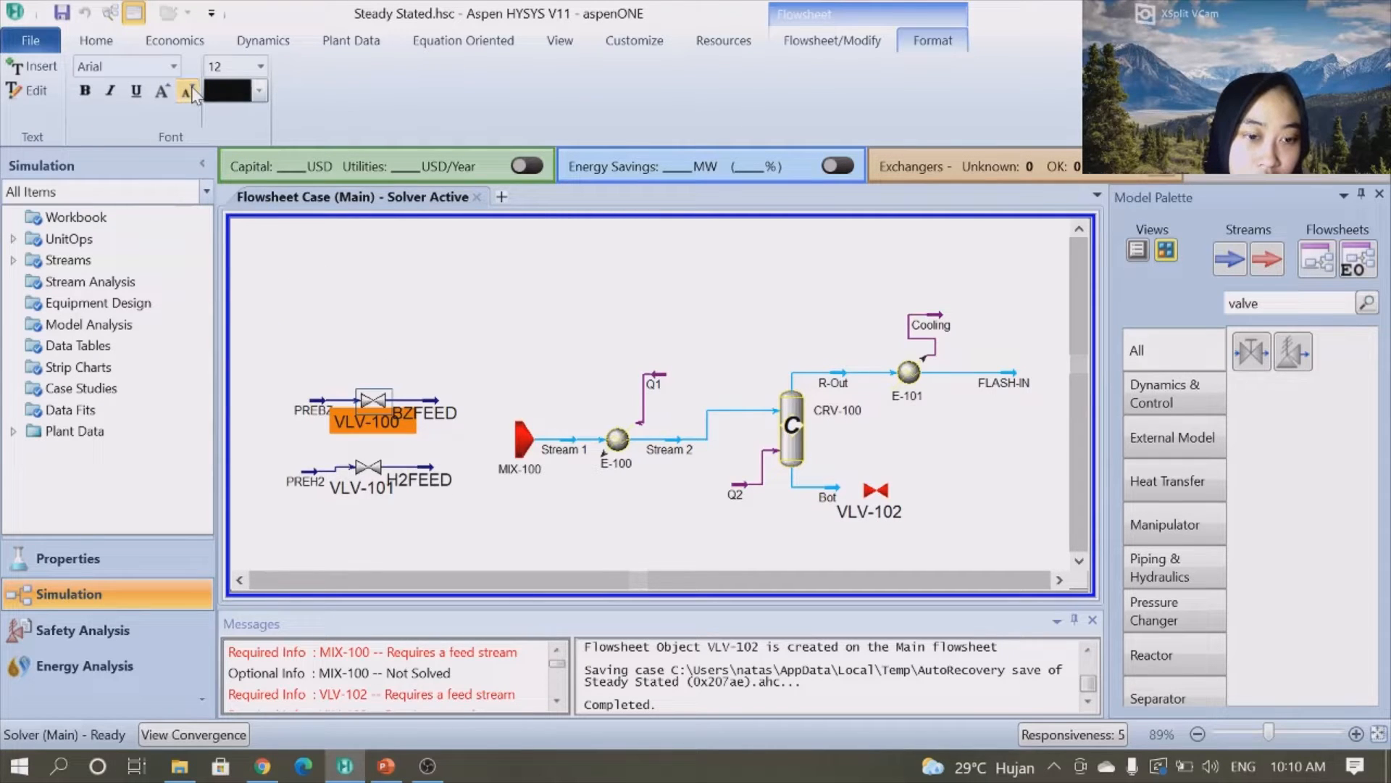
{"action": "left_click", "coordinate": [440, 418]}
{"action": "left_click", "coordinate": [535, 390]}
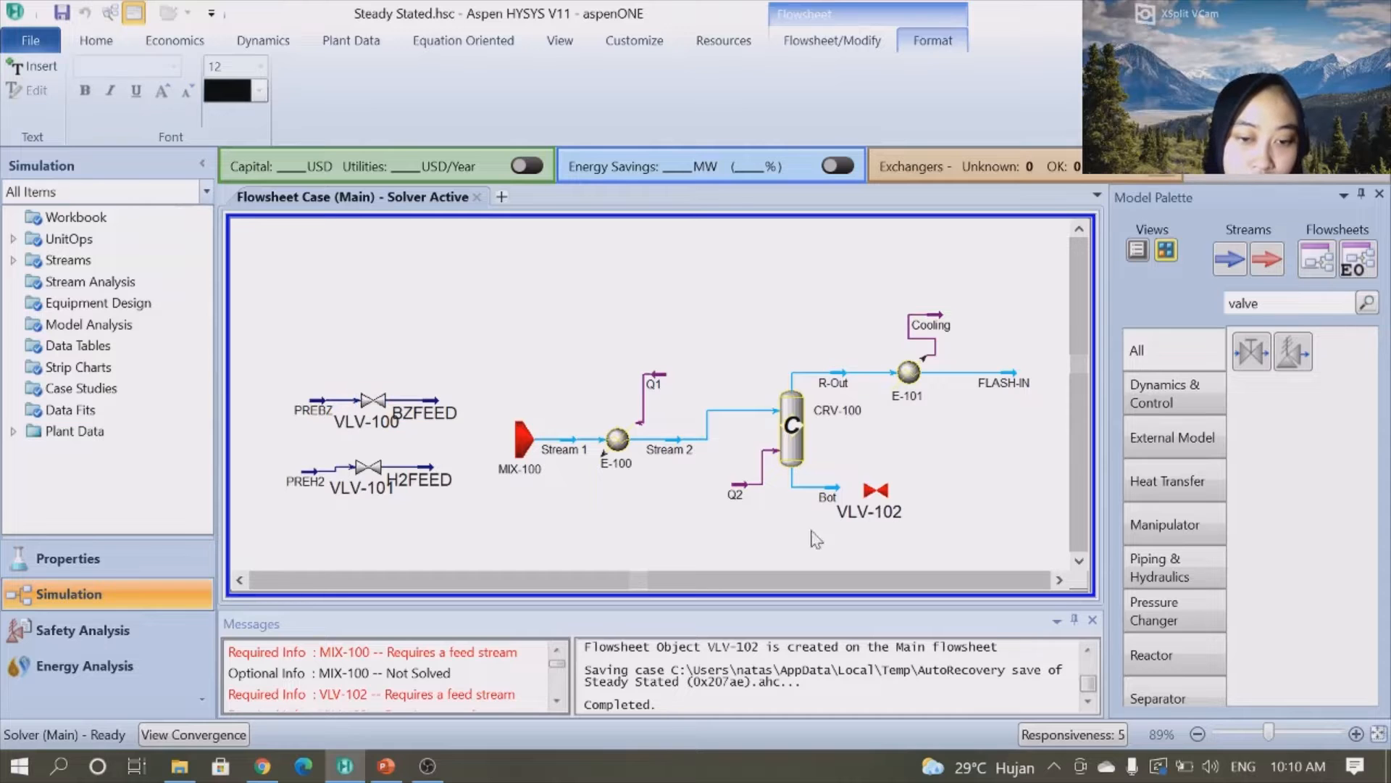
{"action": "left_click", "coordinate": [370, 496]}
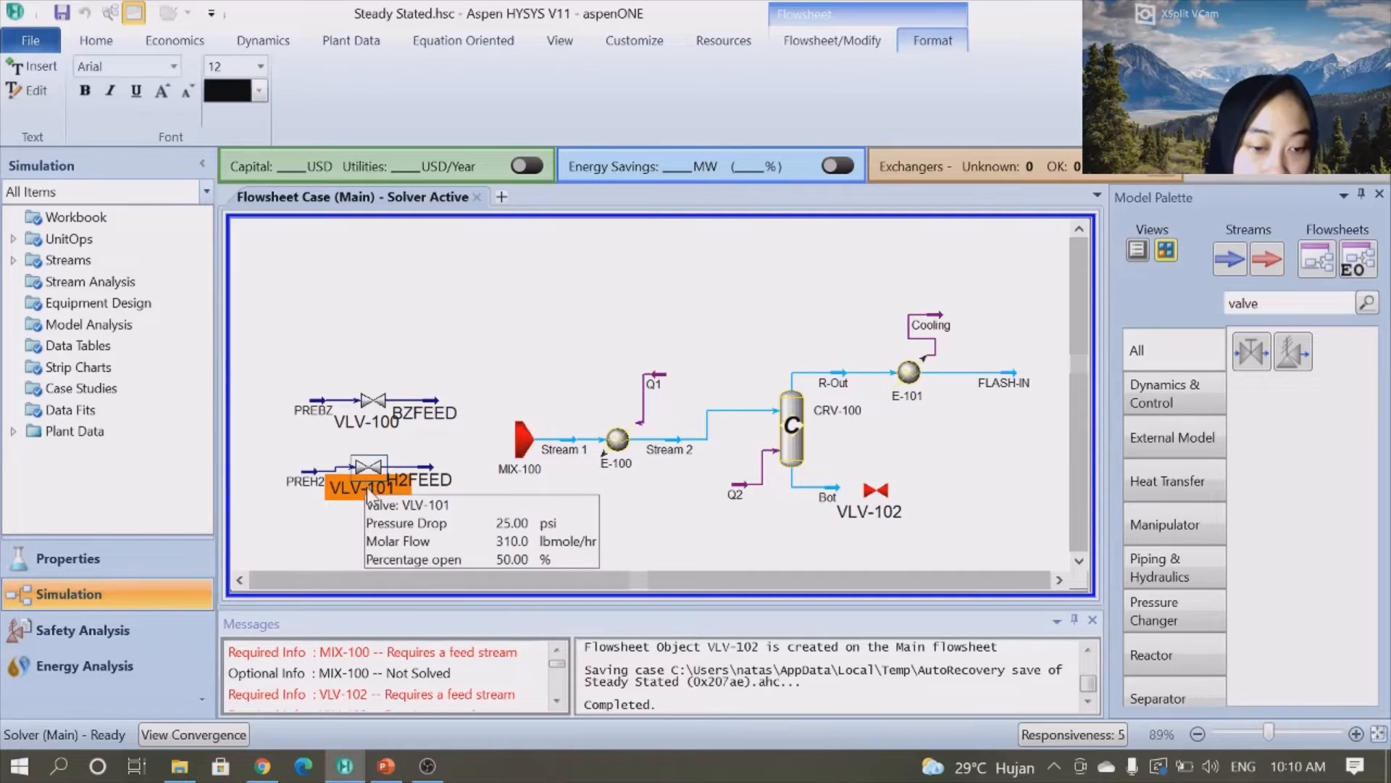
{"action": "double_click", "coordinate": [371, 498]}
{"action": "left_click", "coordinate": [860, 264]}
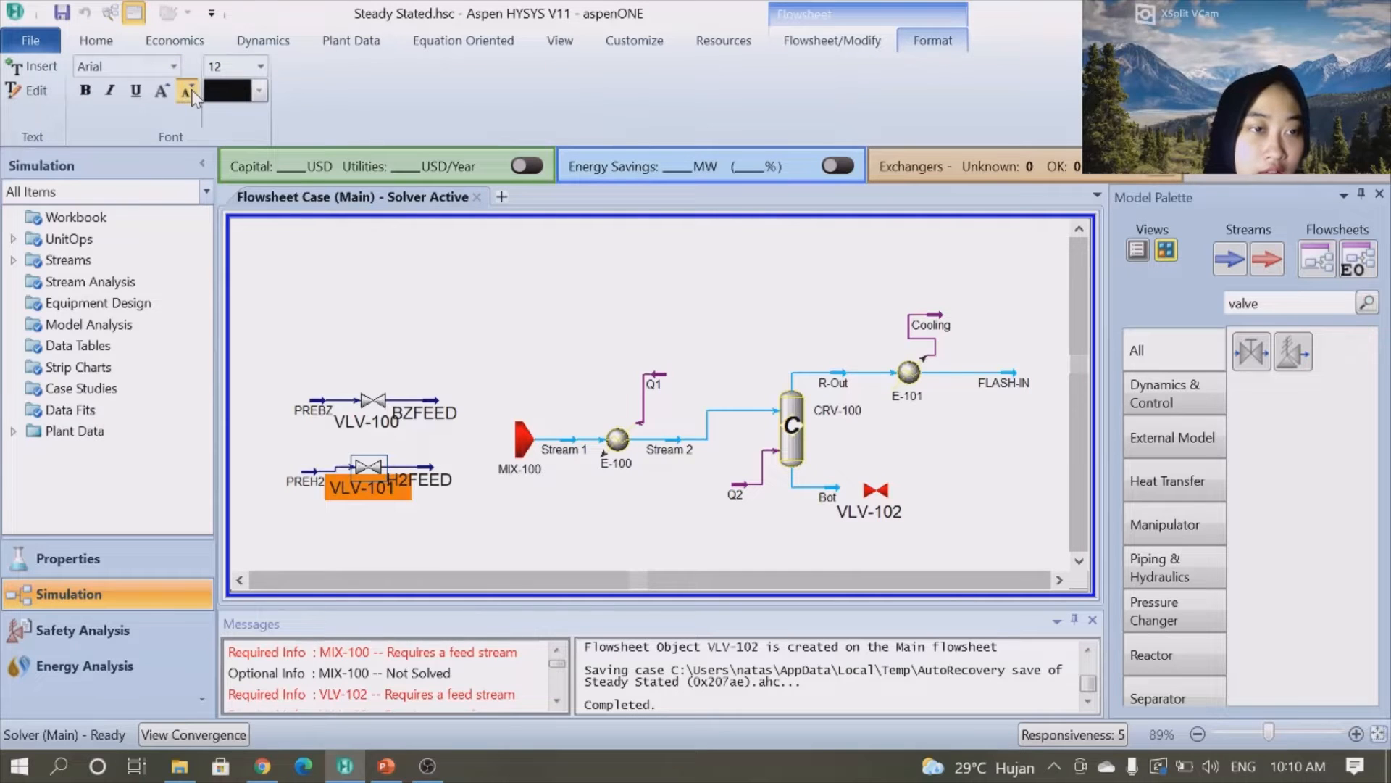
{"action": "left_click", "coordinate": [261, 67]}
{"action": "left_click", "coordinate": [262, 70]}
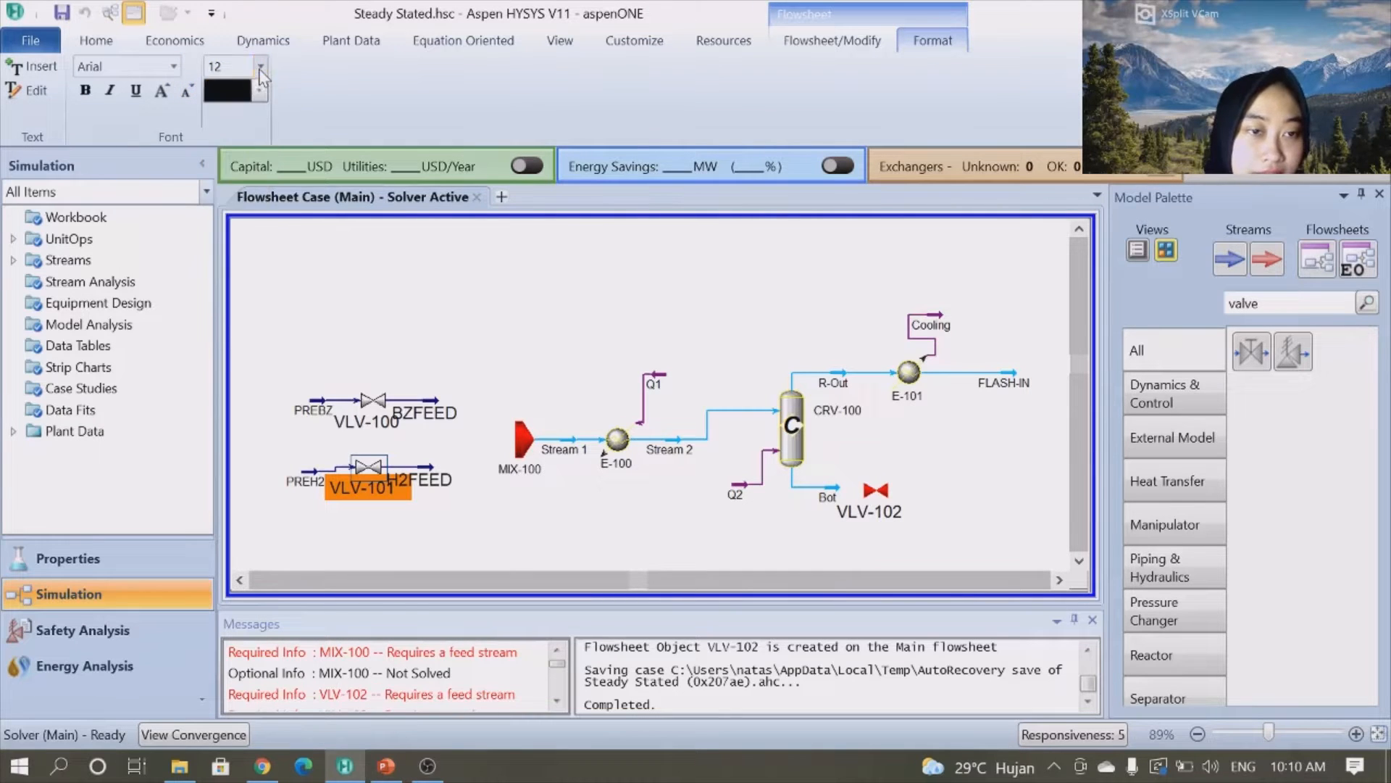
{"action": "left_click", "coordinate": [261, 67]}
{"action": "left_click_drag", "start_coordinate": [262, 156], "coordinate": [262, 110]}
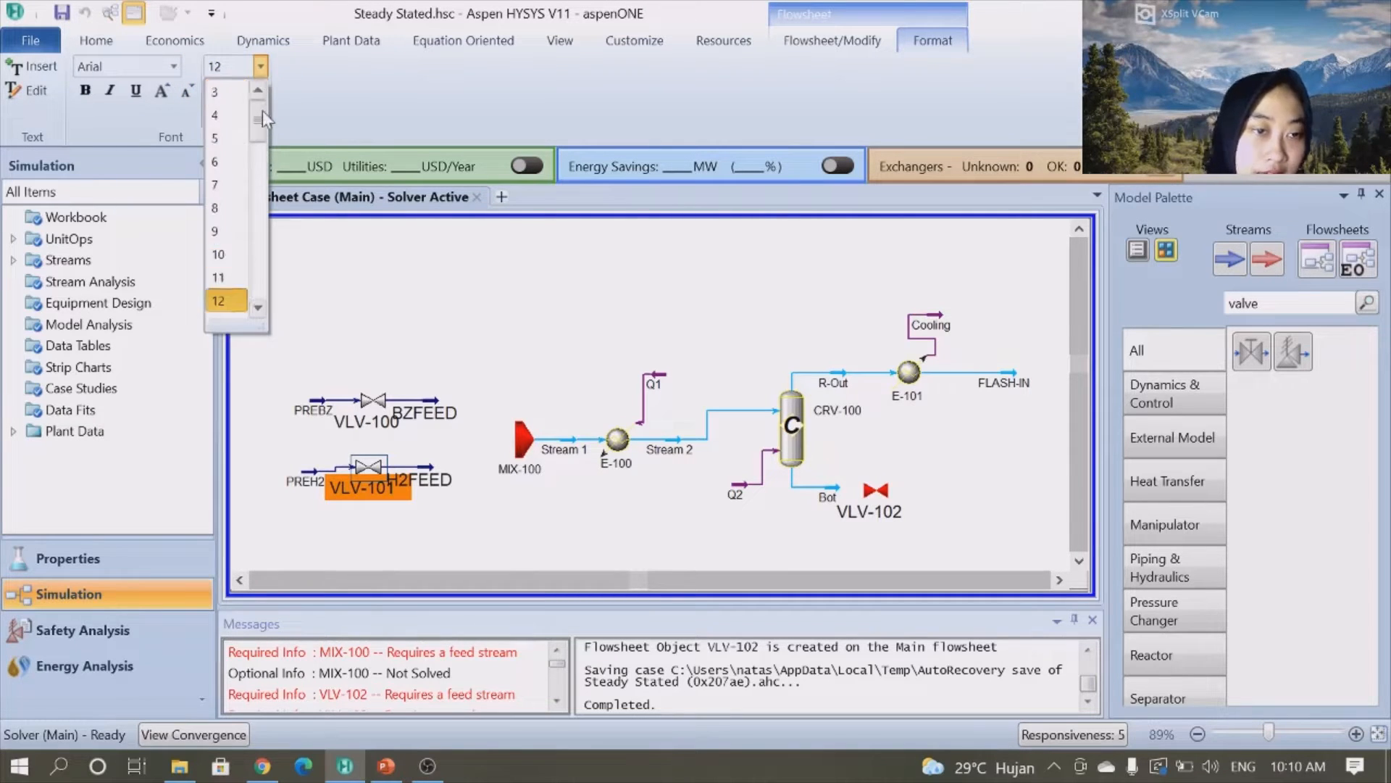
{"action": "left_click", "coordinate": [218, 208]}
- Reposition the PREBZ, PREH2, BZFEED, H2FEED and valve labels so both feed lines are neatly aligned
{"action": "left_click", "coordinate": [318, 410]}
{"action": "left_click_drag", "start_coordinate": [318, 411], "coordinate": [283, 411]}
{"action": "left_click", "coordinate": [298, 483]}
{"action": "left_click_drag", "start_coordinate": [298, 482], "coordinate": [269, 478]}
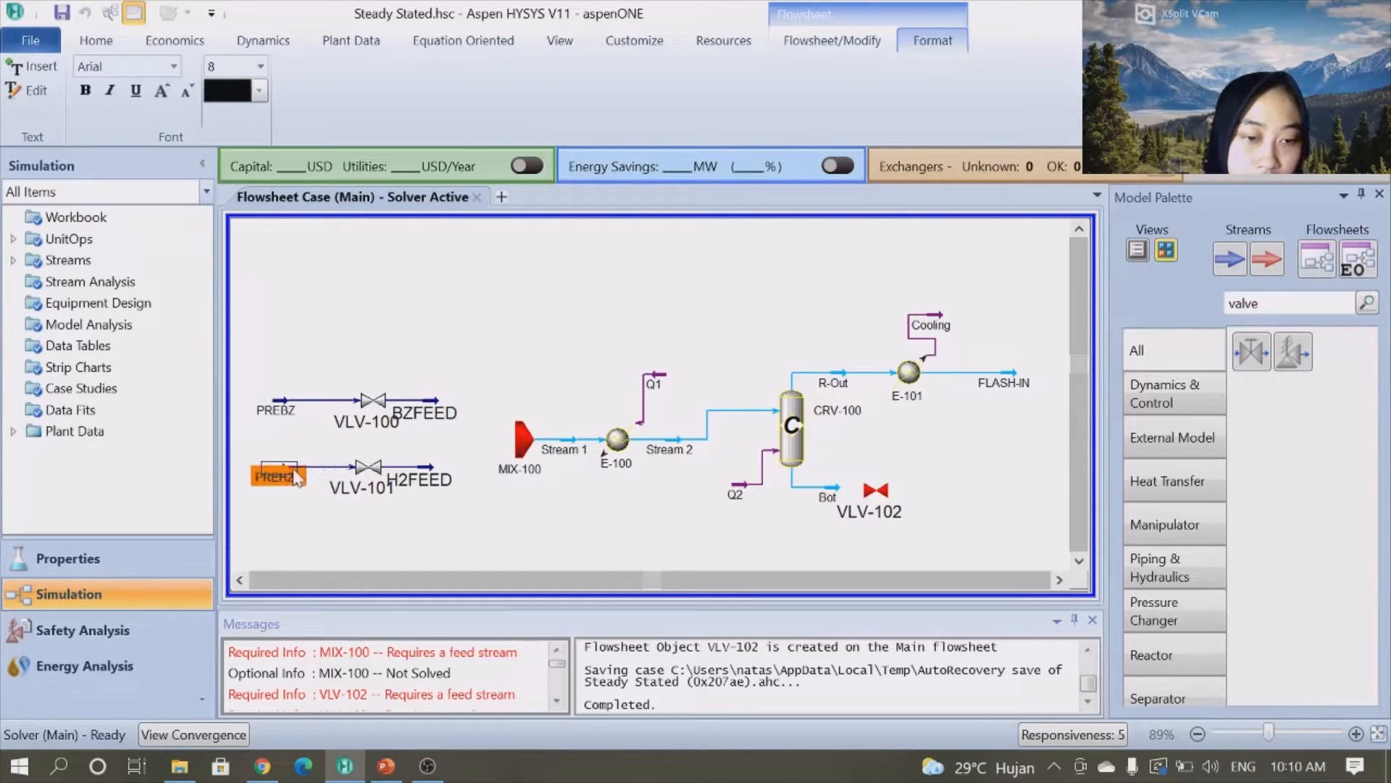
{"action": "left_click", "coordinate": [366, 418]}
{"action": "left_click_drag", "start_coordinate": [366, 418], "coordinate": [442, 410]}
{"action": "left_click", "coordinate": [426, 406]}
{"action": "left_click", "coordinate": [418, 410]}
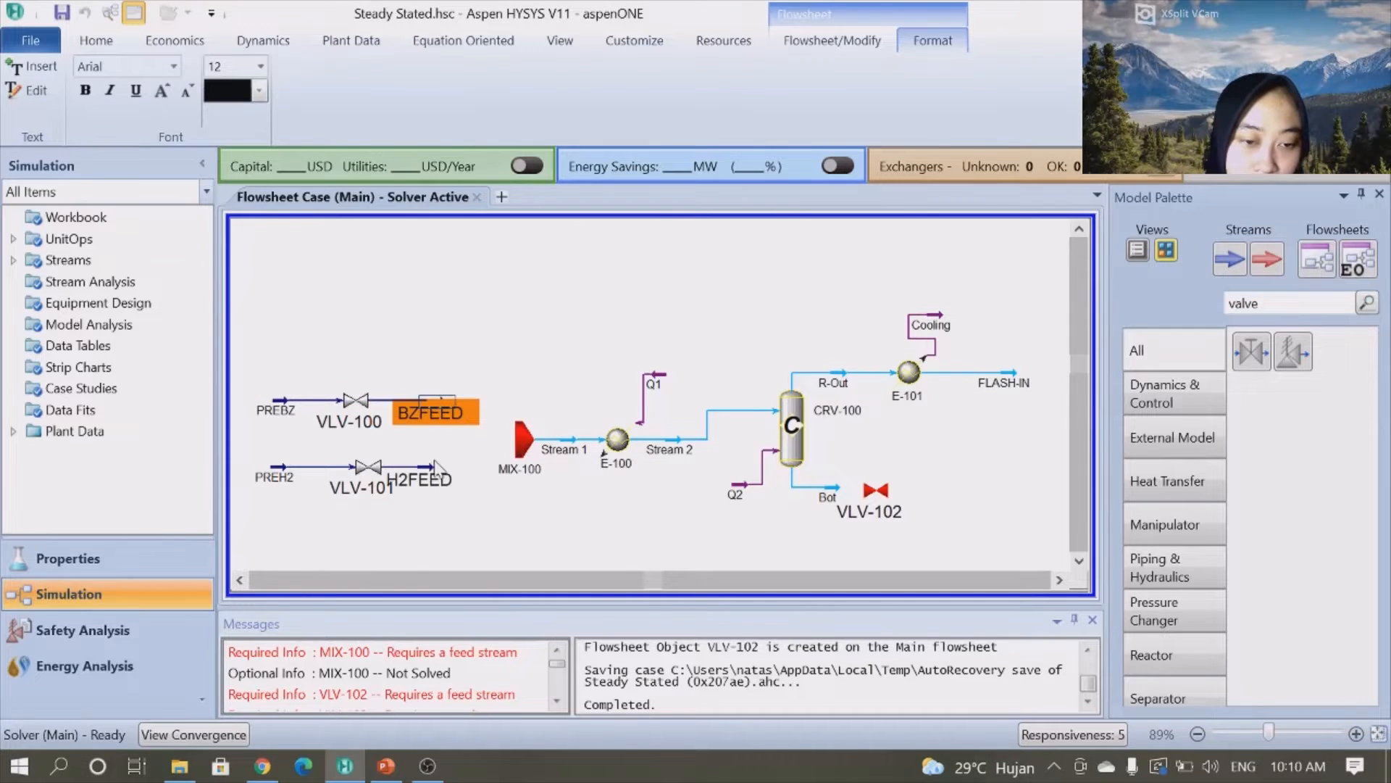
{"action": "left_click", "coordinate": [429, 471]}
{"action": "left_click_drag", "start_coordinate": [441, 468], "coordinate": [454, 468]}
{"action": "left_click", "coordinate": [366, 482]}
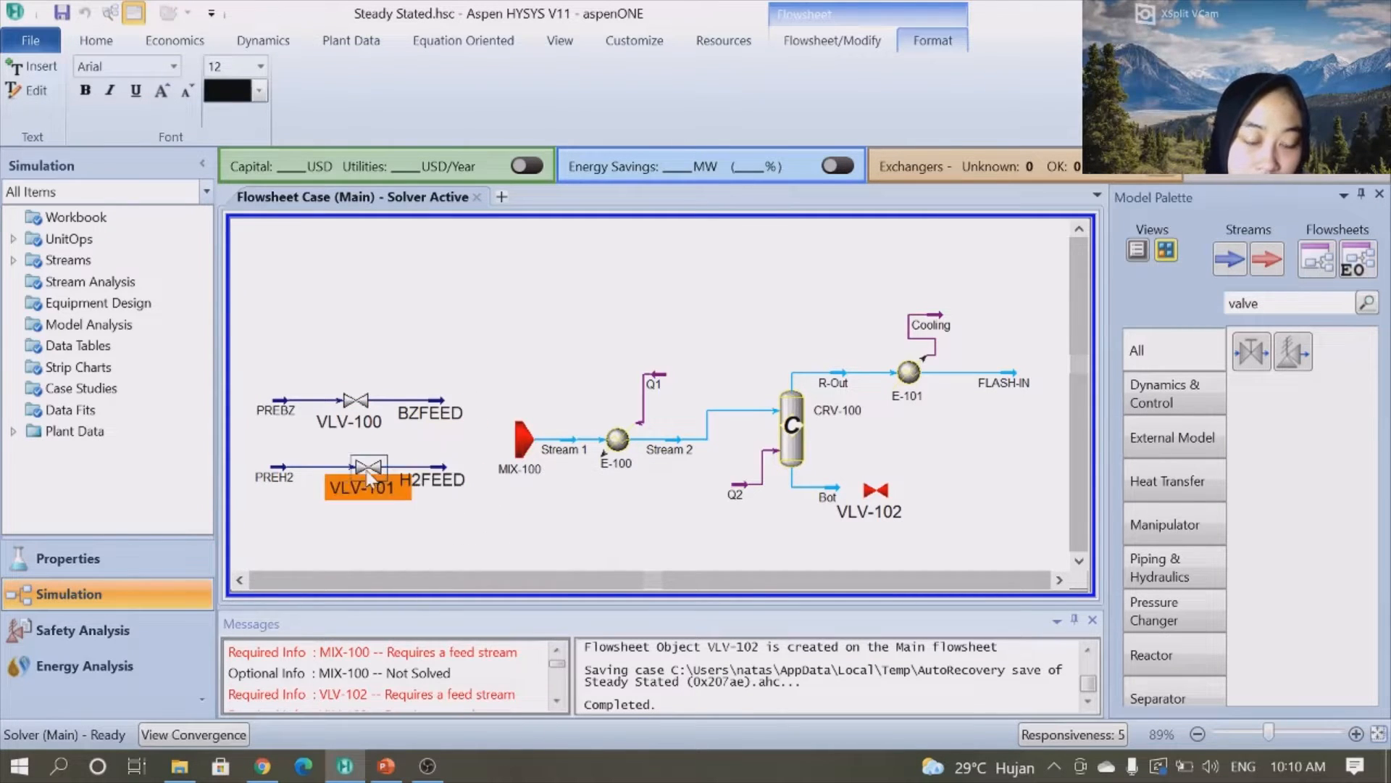
{"action": "left_click_drag", "start_coordinate": [337, 468], "coordinate": [336, 471]}
{"action": "left_click", "coordinate": [439, 507]}
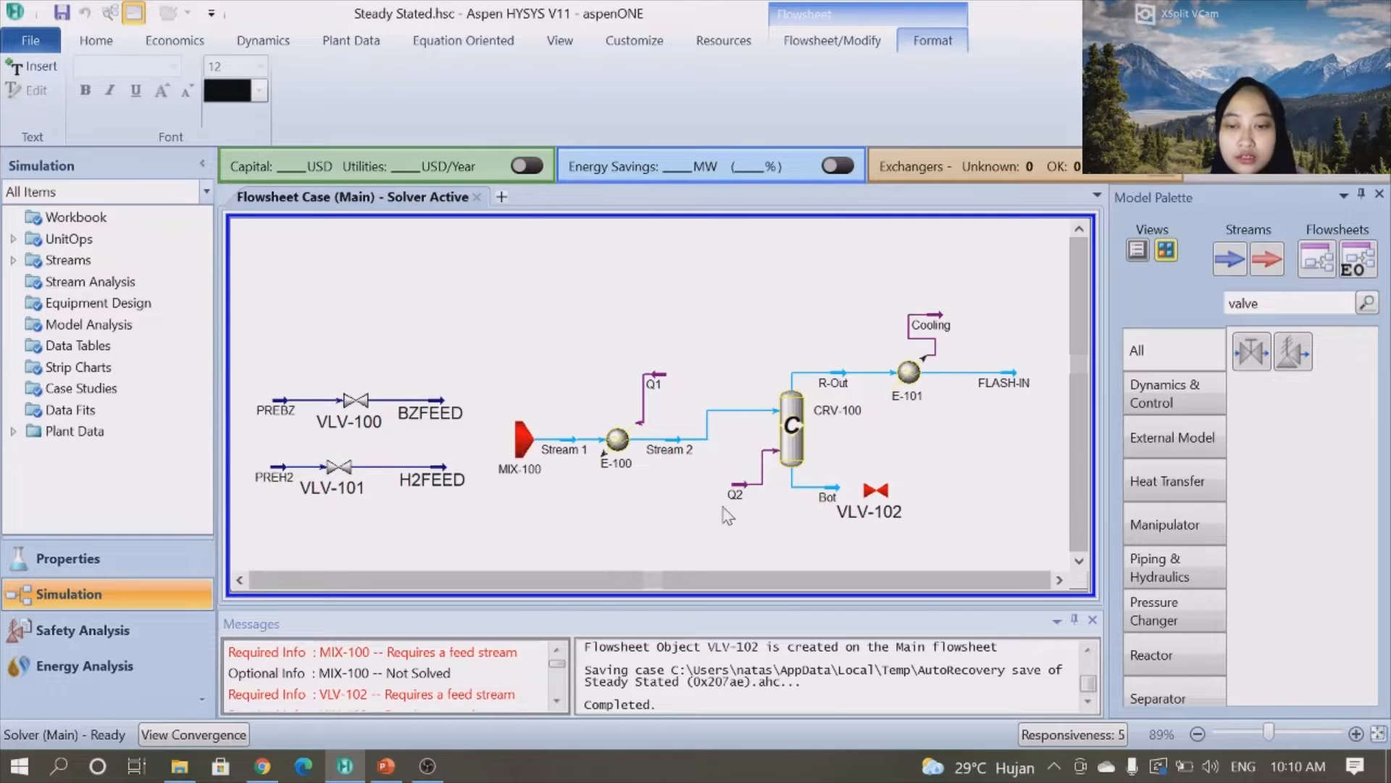
- Open valve VLV-102, connect Bot as its inlet and create outlet stream OUTBOT
{"action": "double_click", "coordinate": [886, 500]}
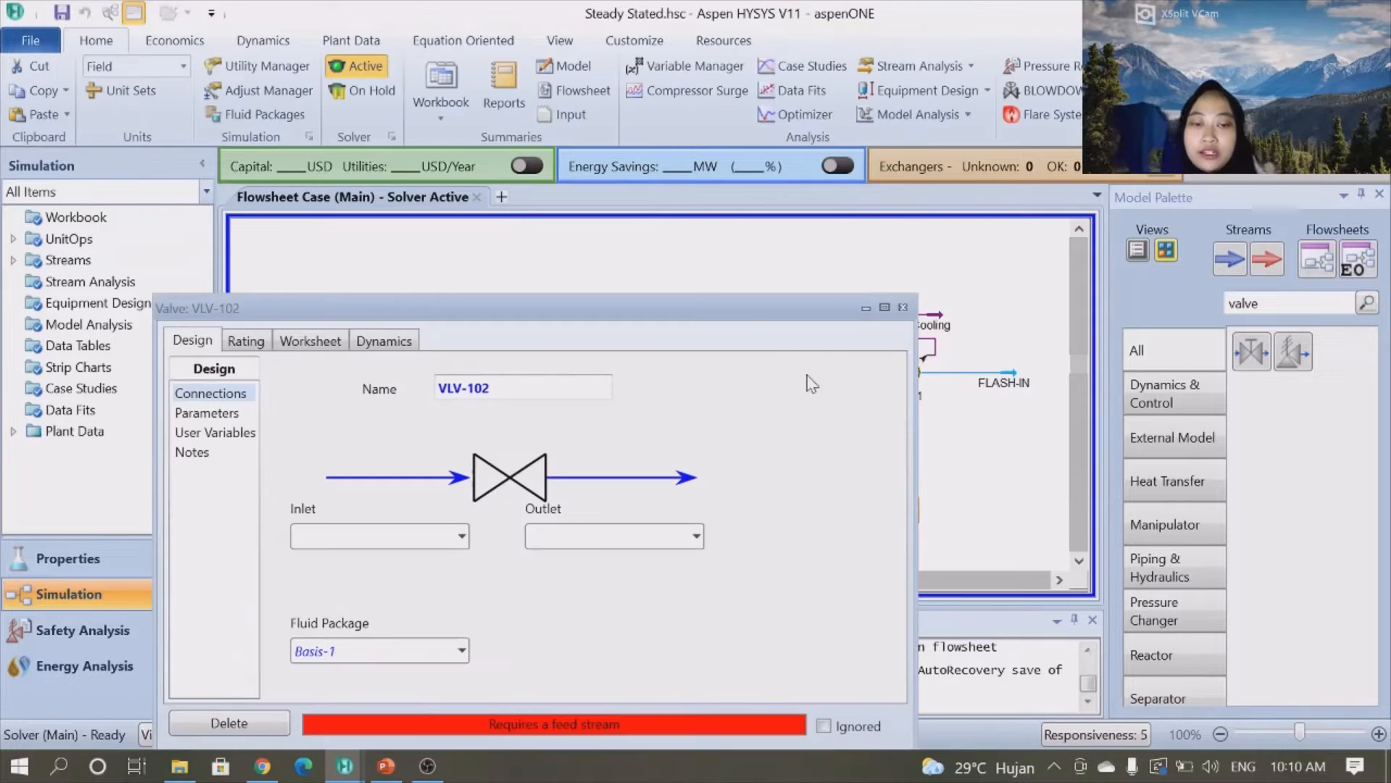
{"action": "left_click_drag", "start_coordinate": [727, 315], "coordinate": [757, 132]}
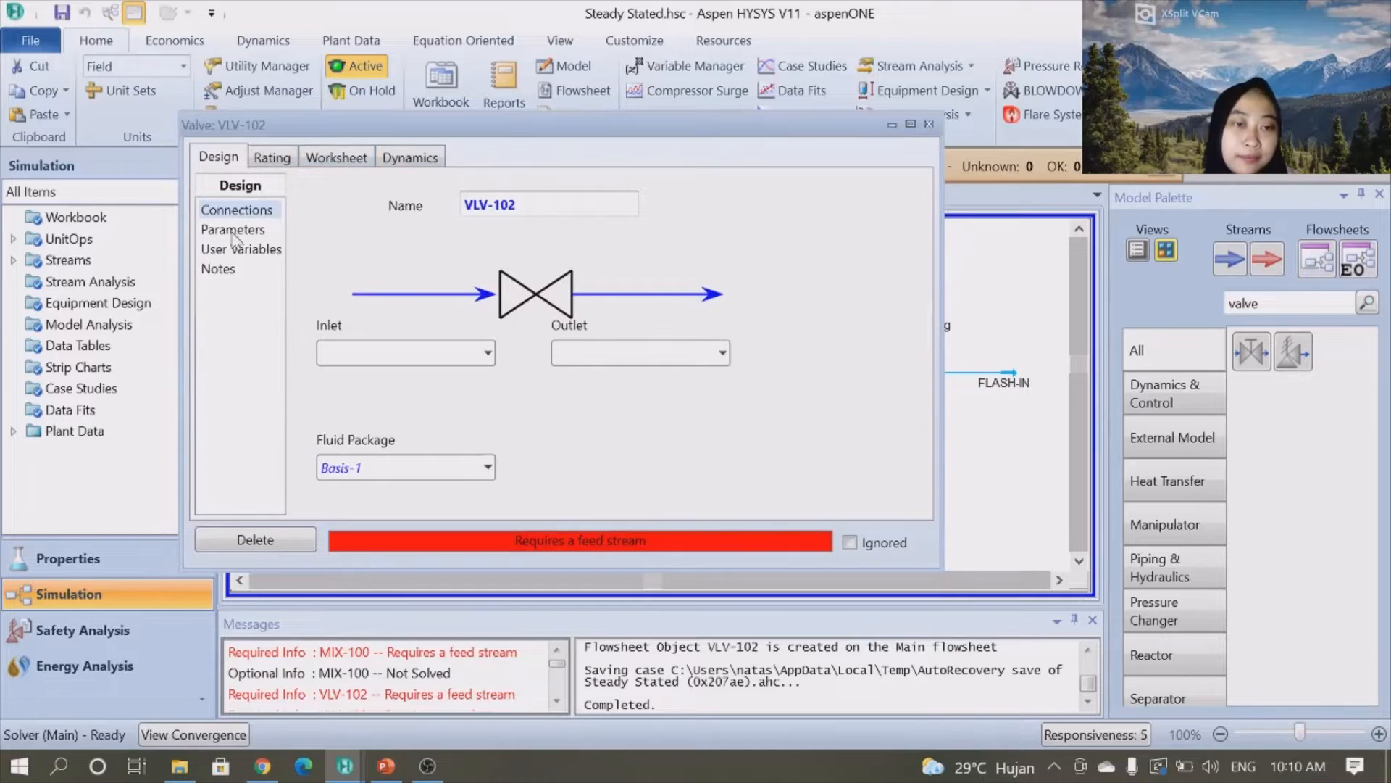
{"action": "left_click", "coordinate": [486, 353]}
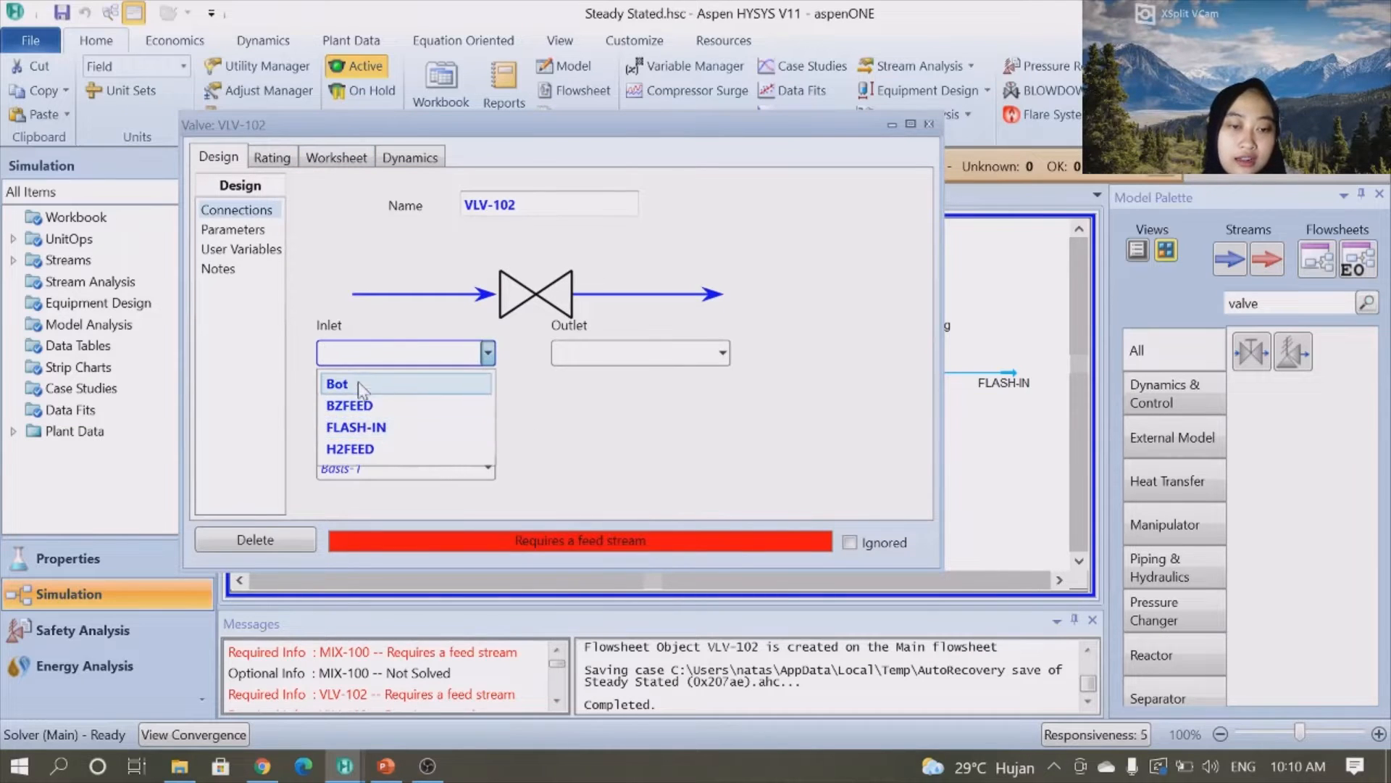
{"action": "left_click", "coordinate": [337, 385]}
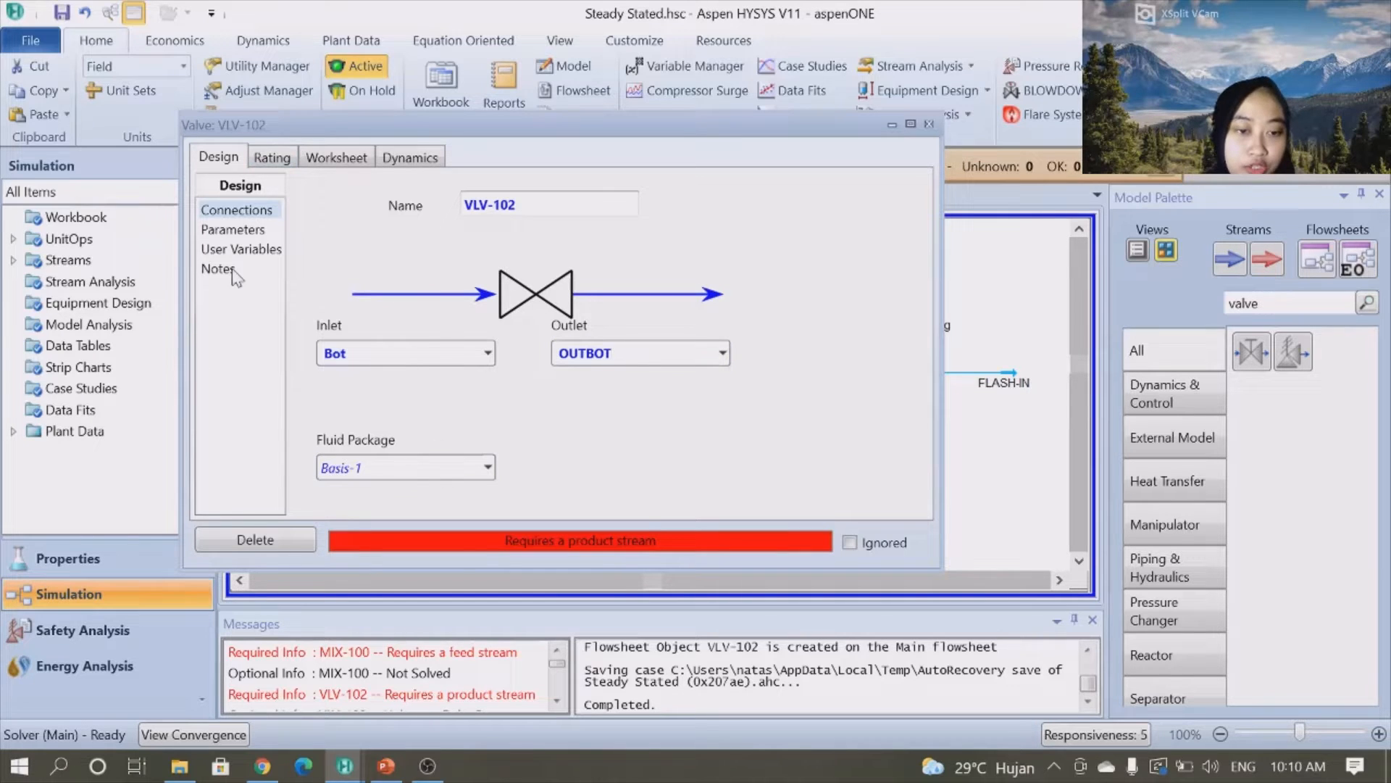
- Set VLV-102's rating pressure drop to 30 psi
{"action": "left_click", "coordinate": [246, 229]}
{"action": "left_click", "coordinate": [275, 156]}
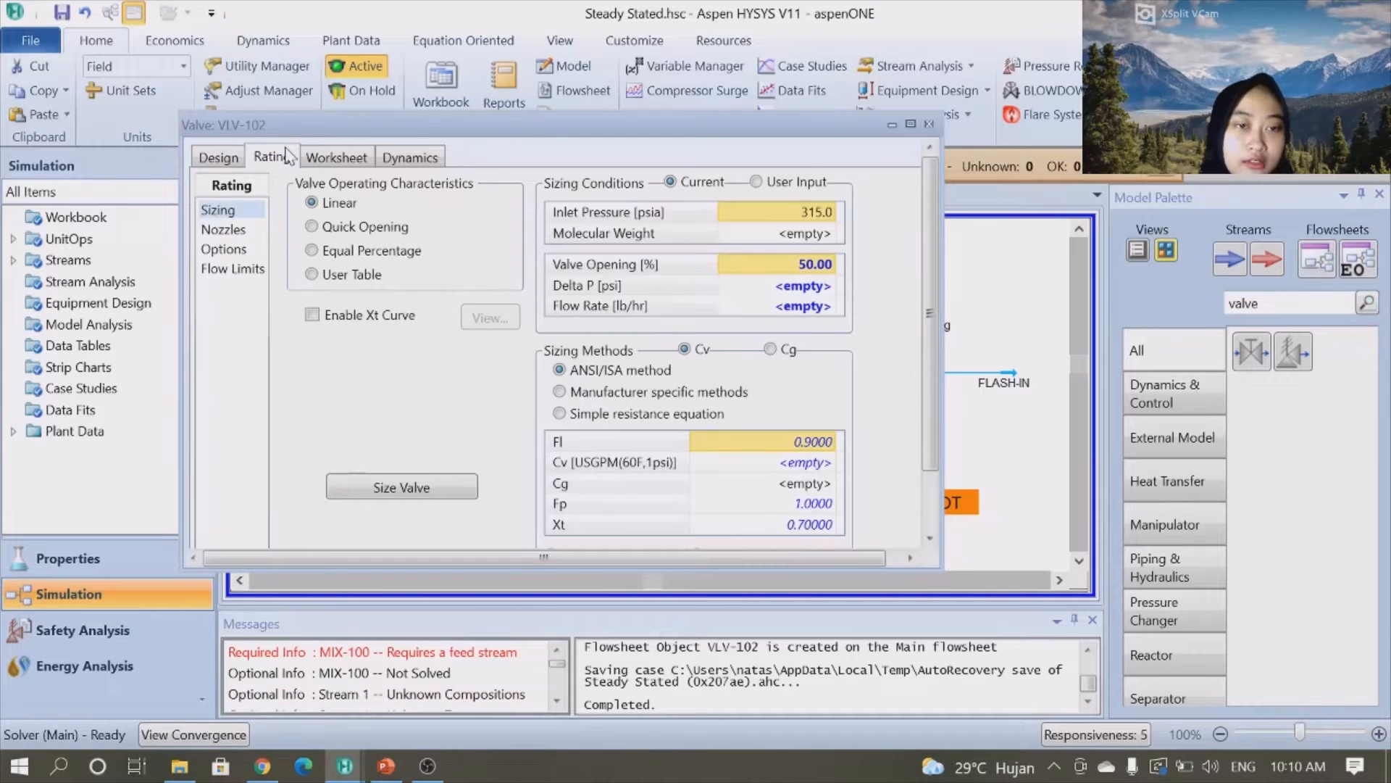
{"action": "left_click", "coordinate": [816, 285]}
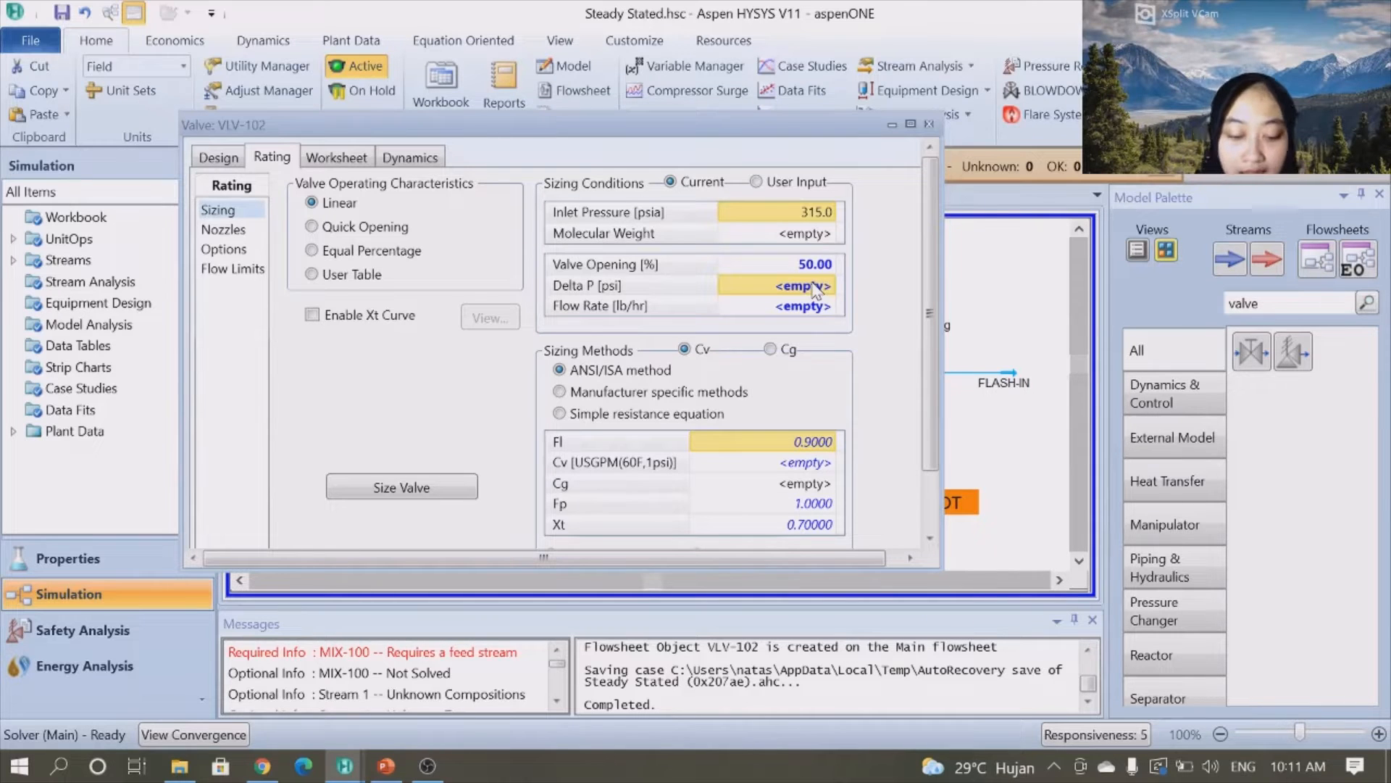
{"action": "type", "text": "30"}
{"action": "key", "text": "Return"}
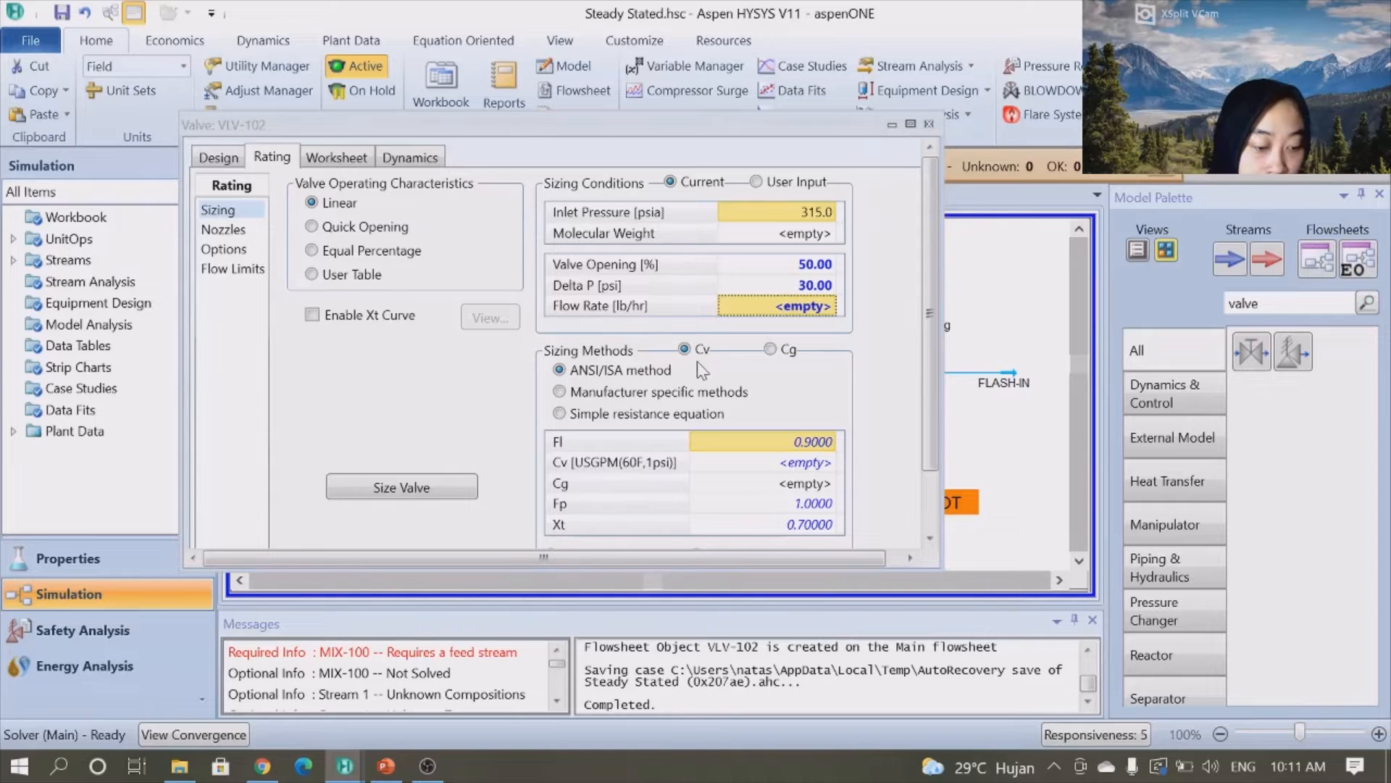
- Size VLV-102 with a Cv of 5 and close the valve window
{"action": "left_click", "coordinate": [433, 487]}
{"action": "left_click", "coordinate": [816, 408]}
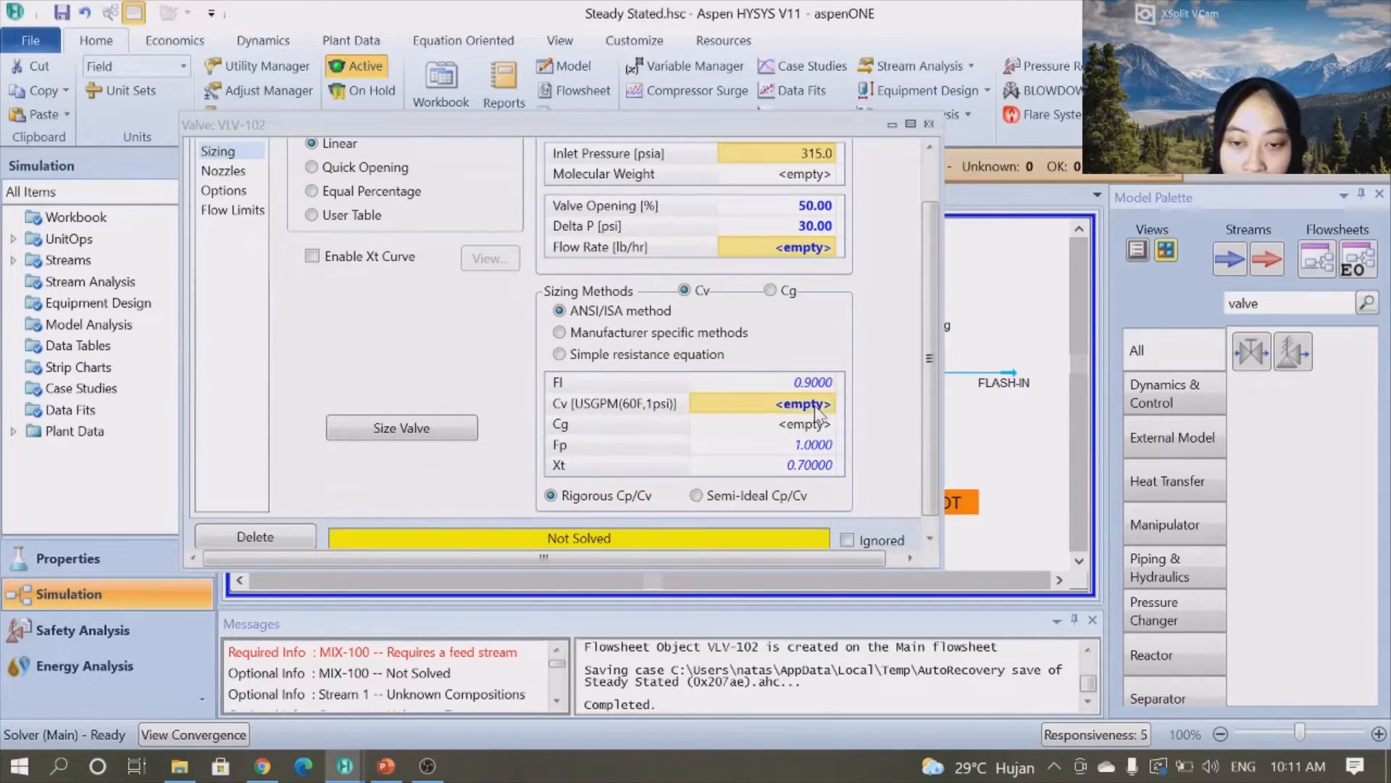
{"action": "type", "text": "5"}
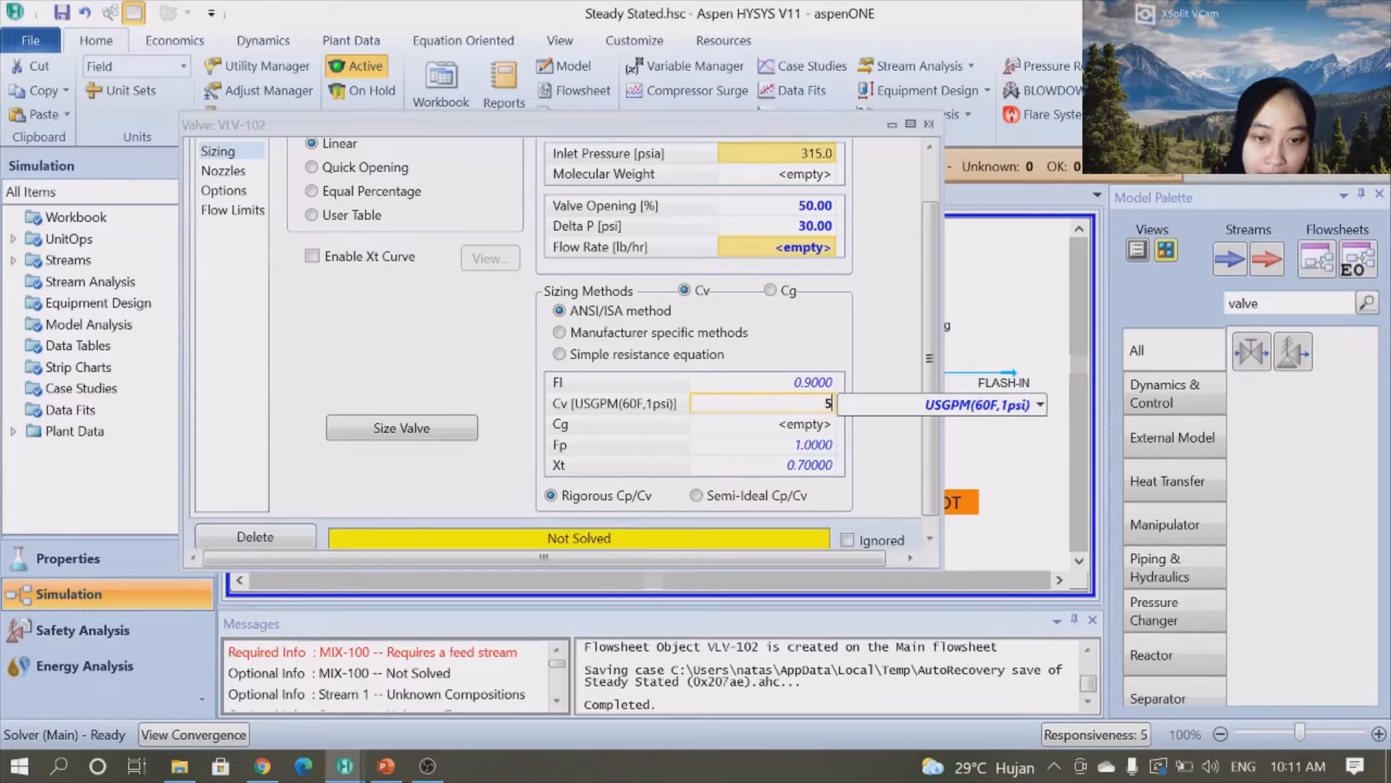
{"action": "key", "text": "Return"}
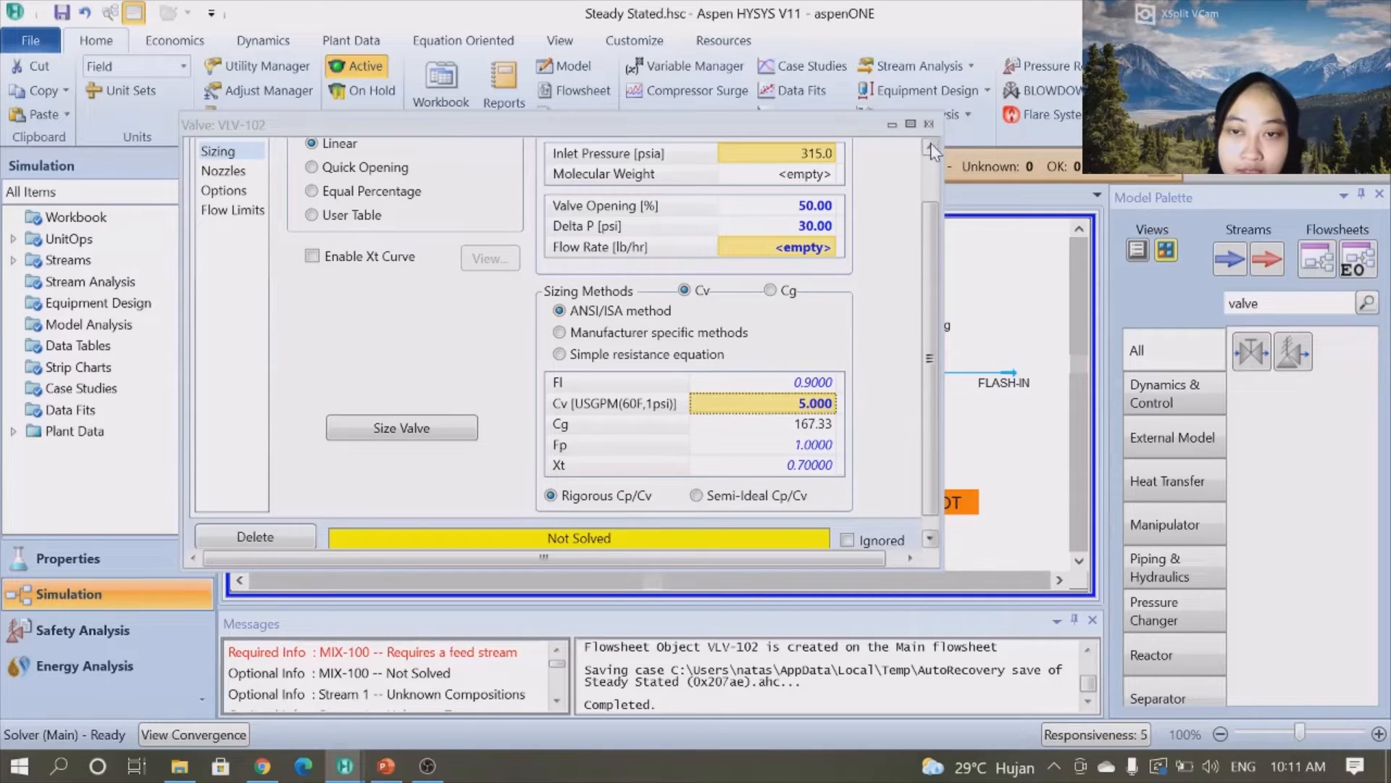
{"action": "left_click", "coordinate": [929, 124]}
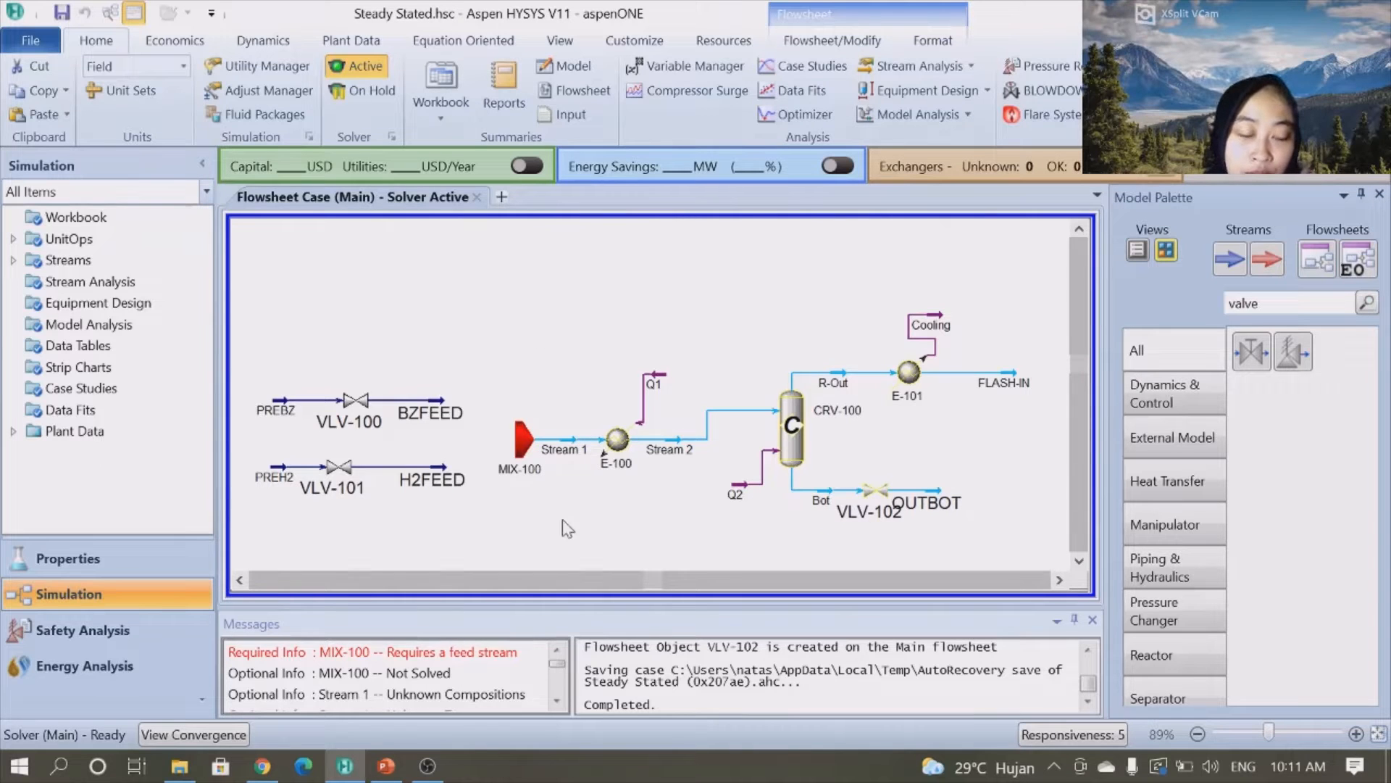
- Open mixer MIX-100 and add BZFEED and H2FEED as its inlet streams
{"action": "double_click", "coordinate": [520, 443]}
{"action": "left_click", "coordinate": [310, 445]}
{"action": "left_click", "coordinate": [309, 443]}
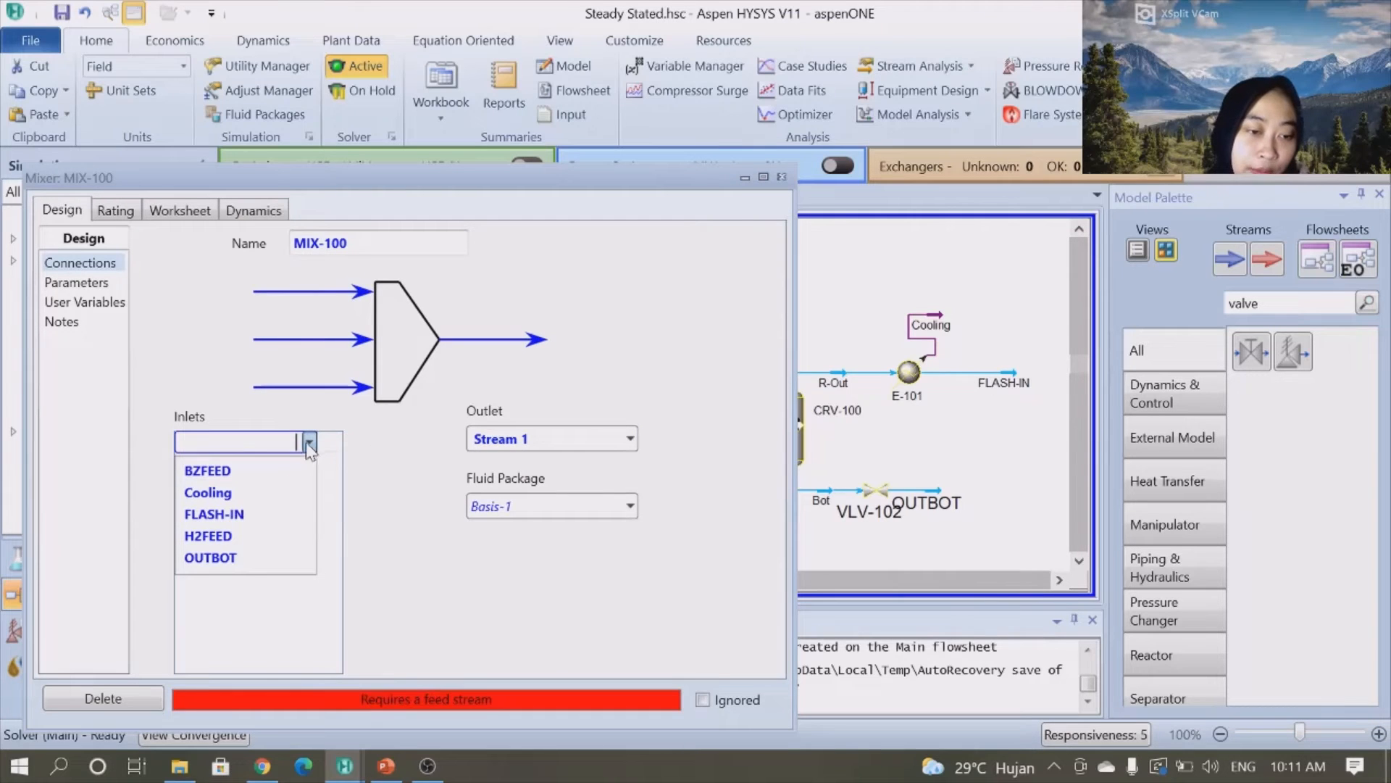
{"action": "left_click", "coordinate": [229, 472]}
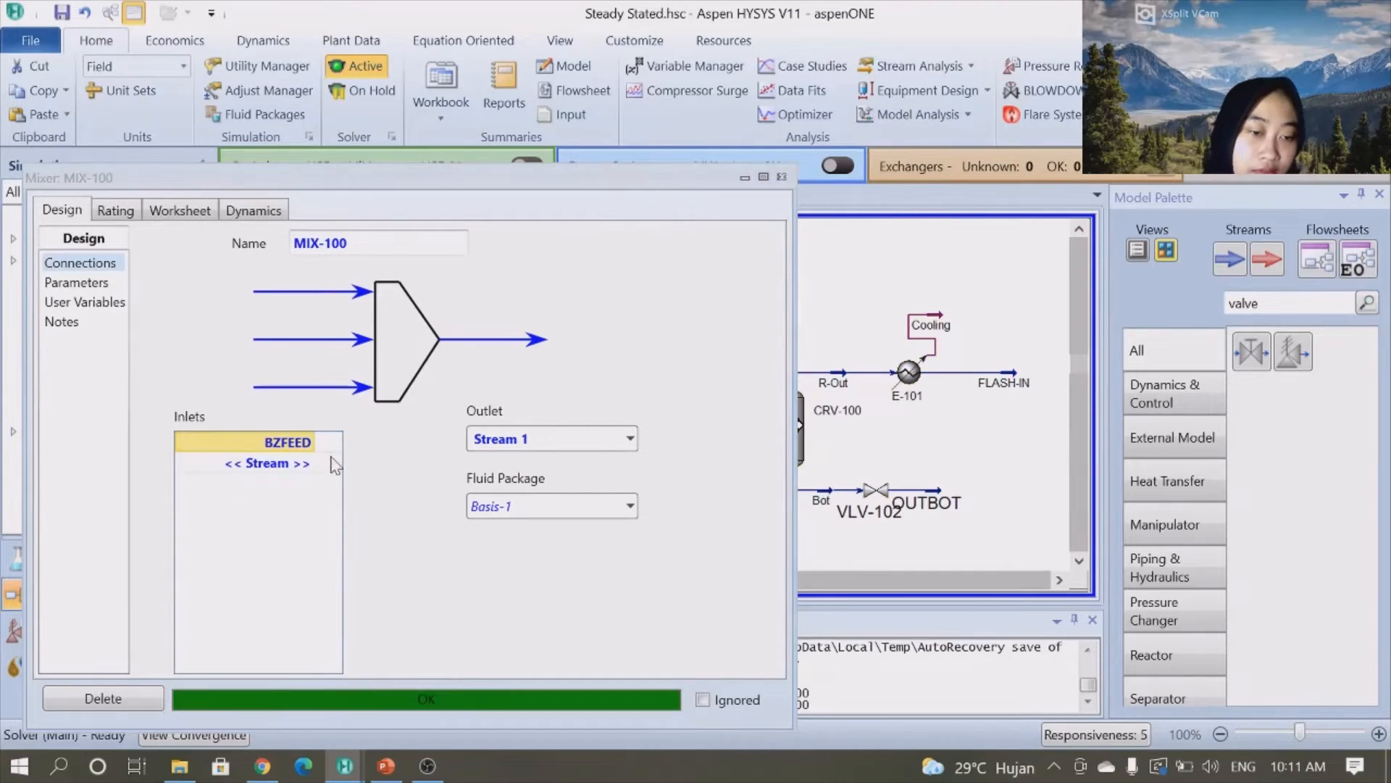
{"action": "left_click", "coordinate": [305, 463]}
{"action": "left_click", "coordinate": [308, 463]}
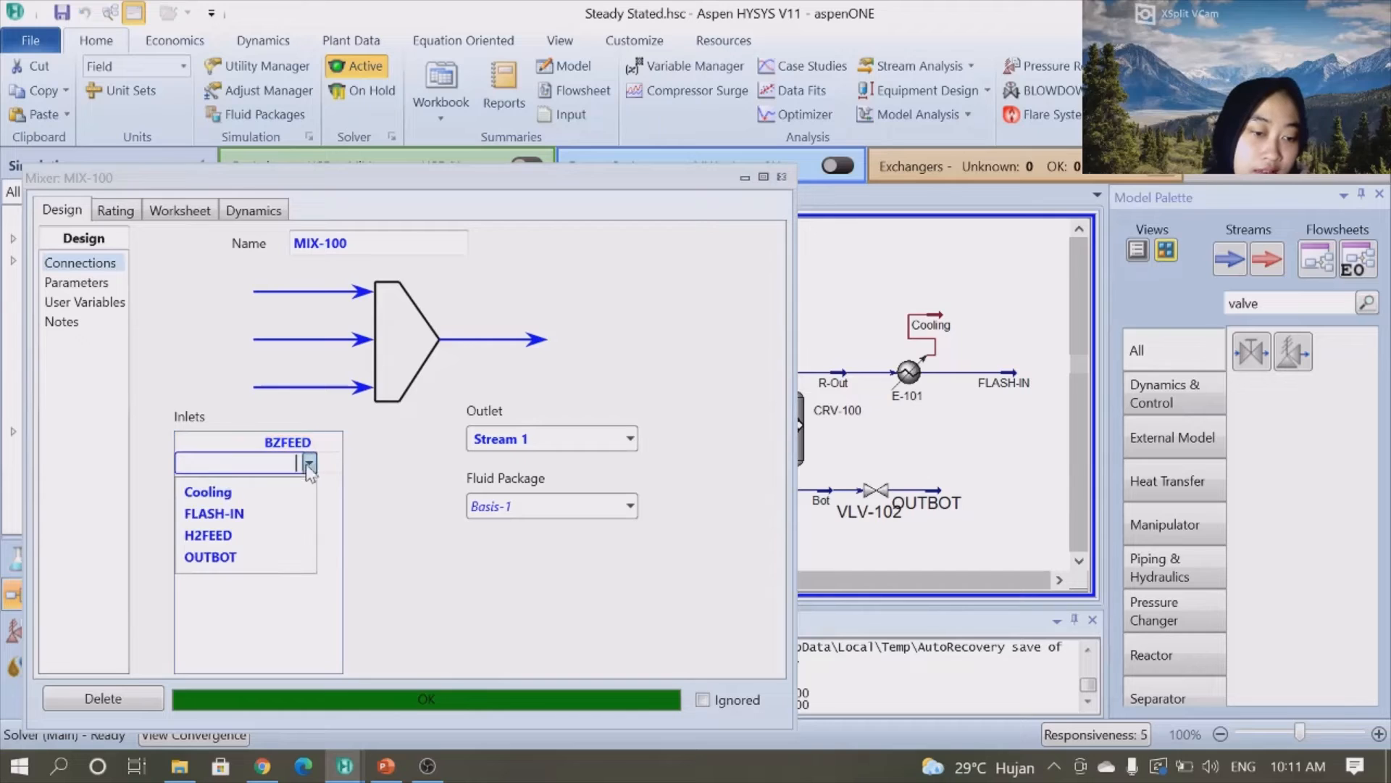
{"action": "left_click", "coordinate": [241, 539]}
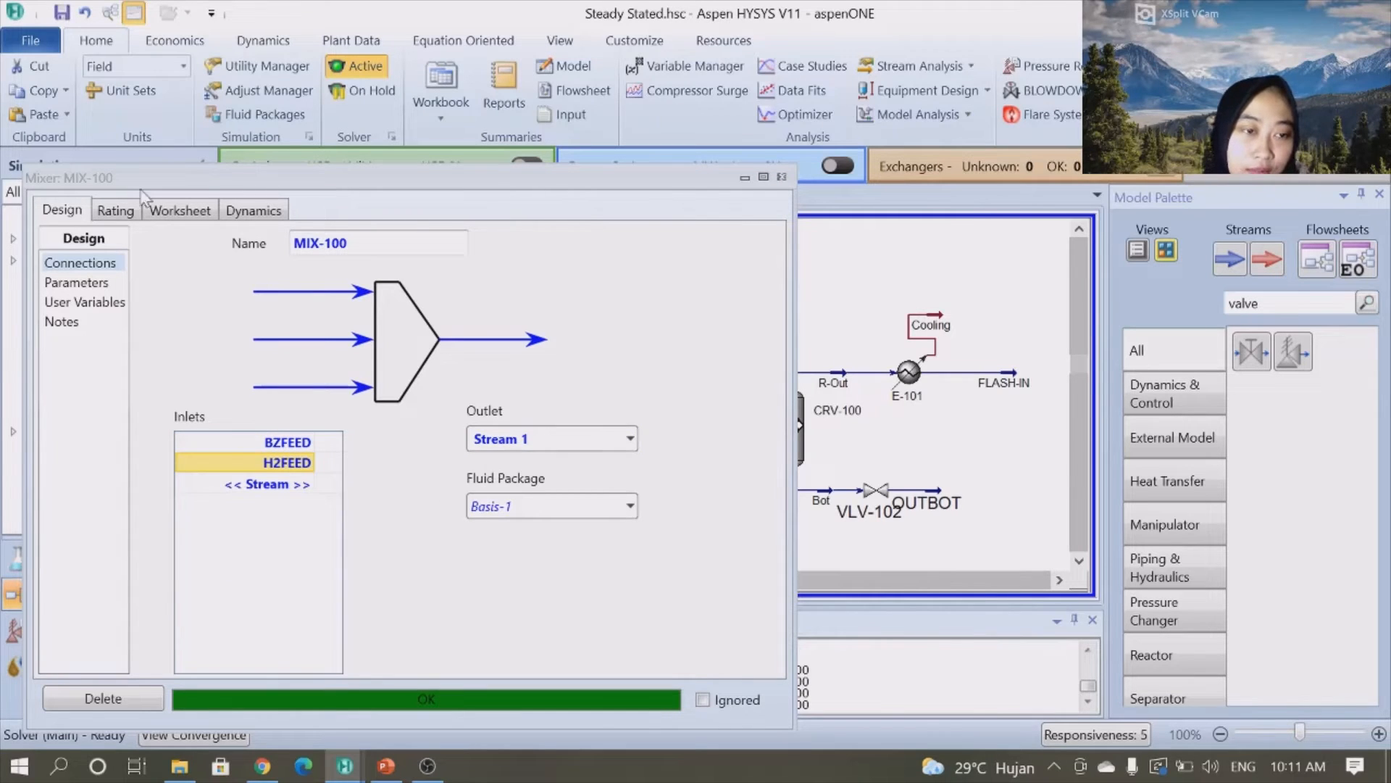
- Set reactor CRV-100's vessel volume to 1080 ft3 and close its window
{"action": "left_click", "coordinate": [781, 177]}
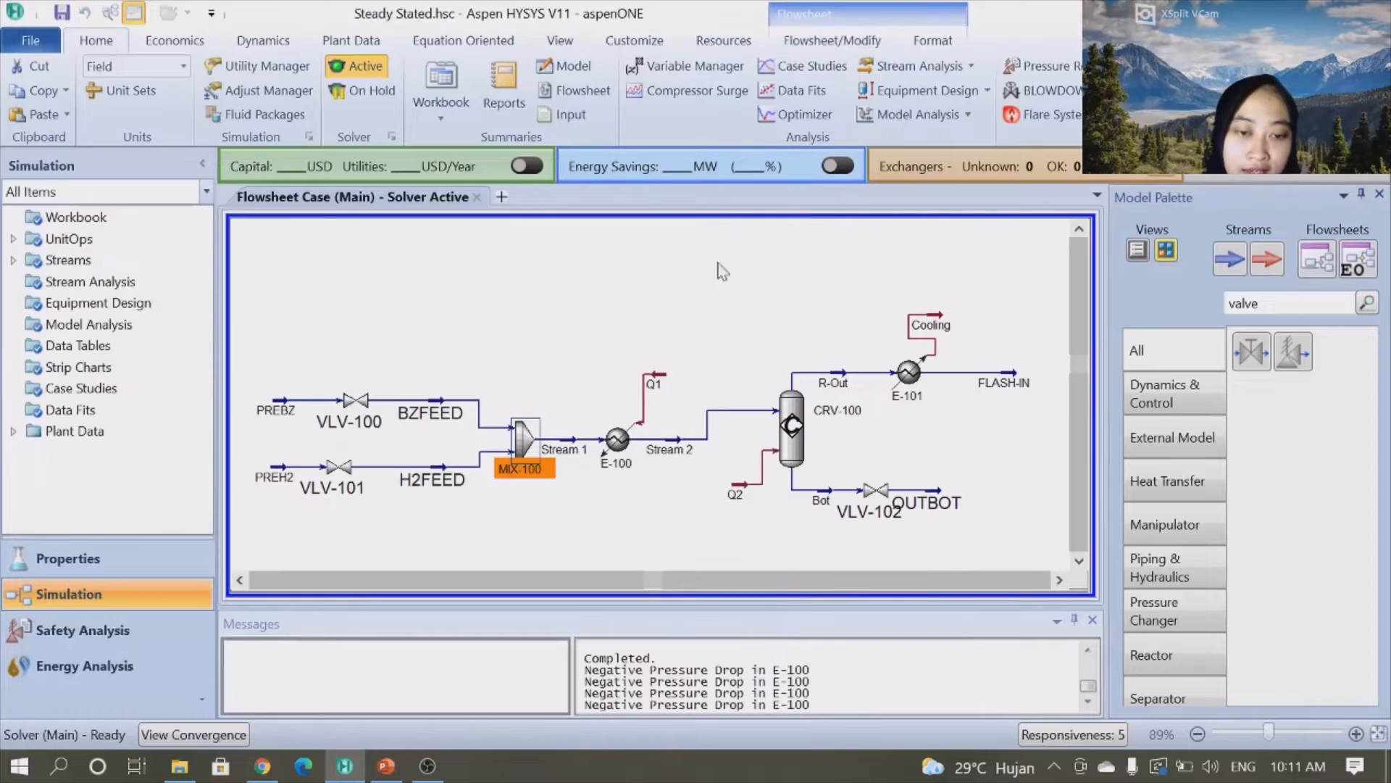
{"action": "left_click", "coordinate": [540, 302]}
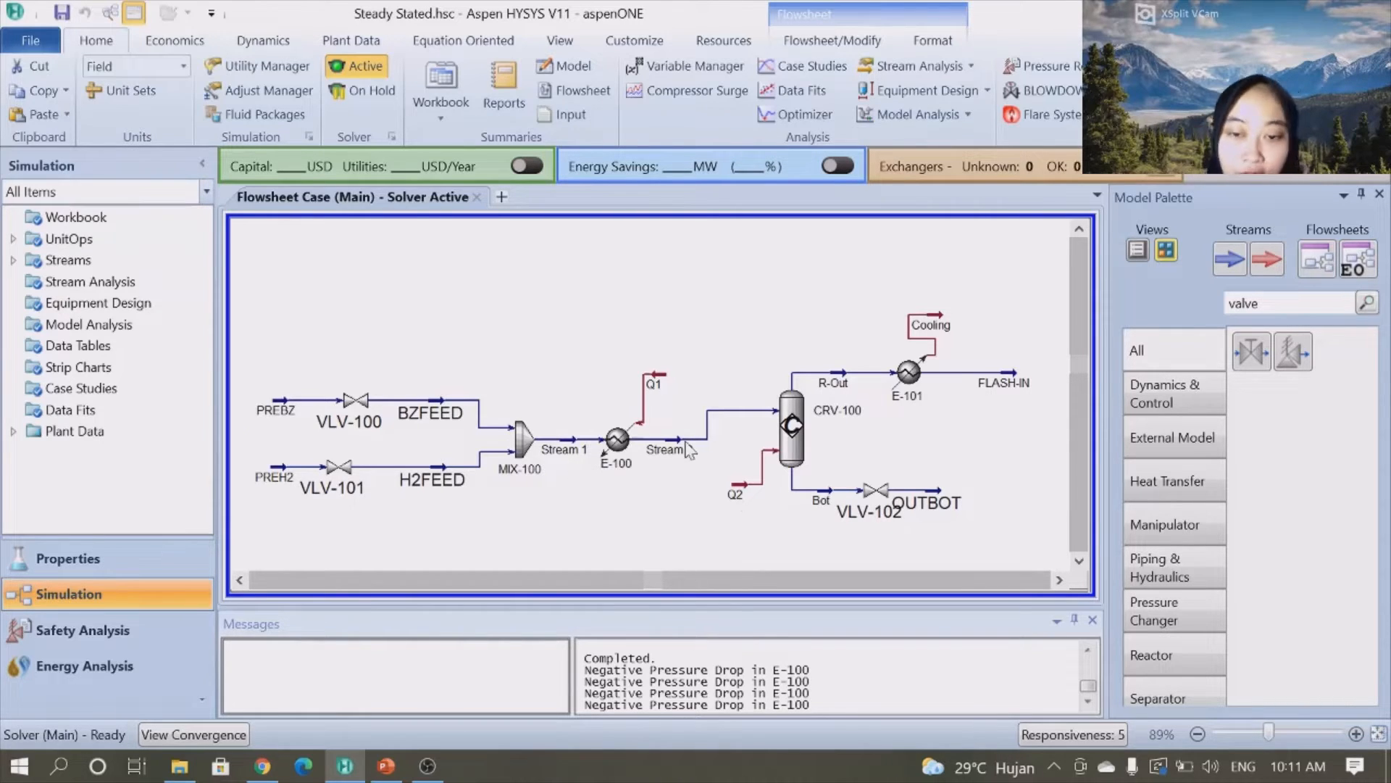
{"action": "double_click", "coordinate": [796, 456]}
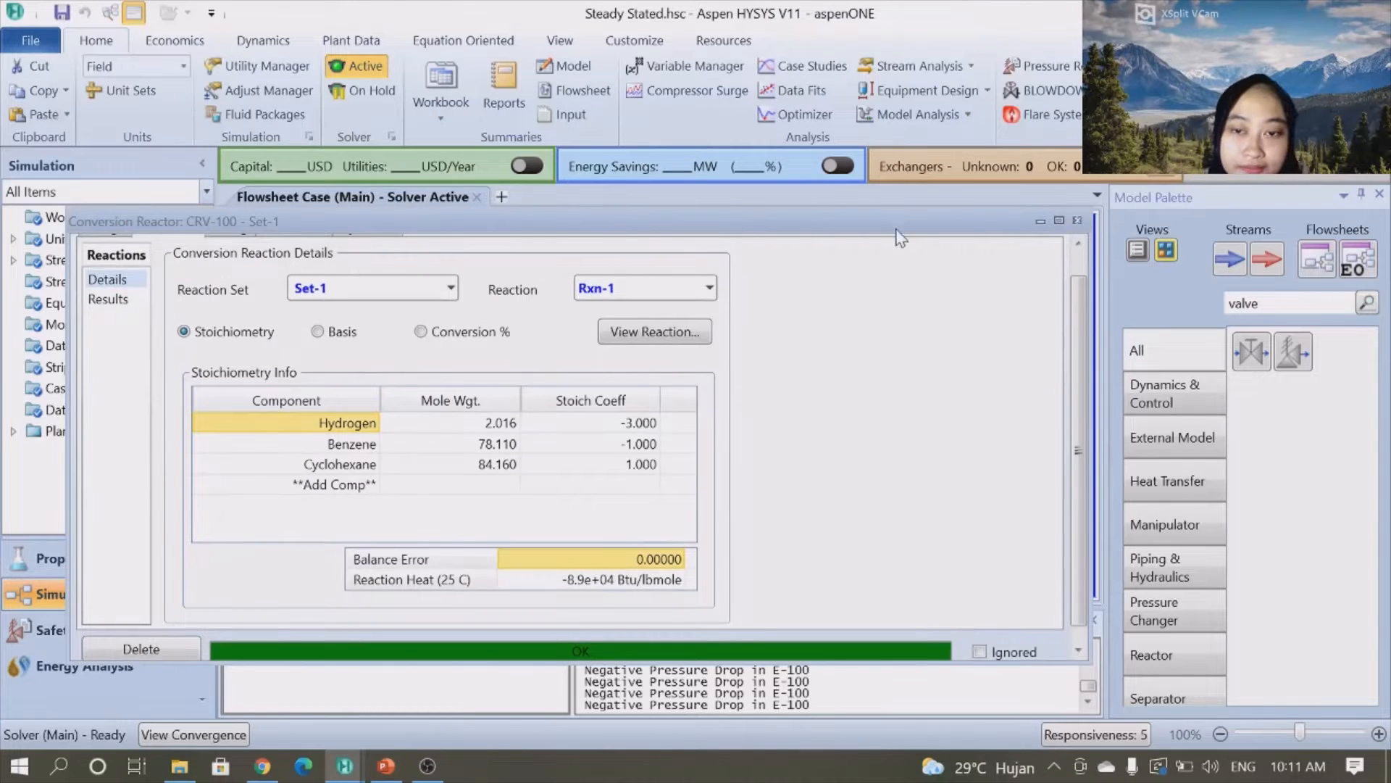
{"action": "left_click_drag", "start_coordinate": [1077, 314], "coordinate": [1051, 197]}
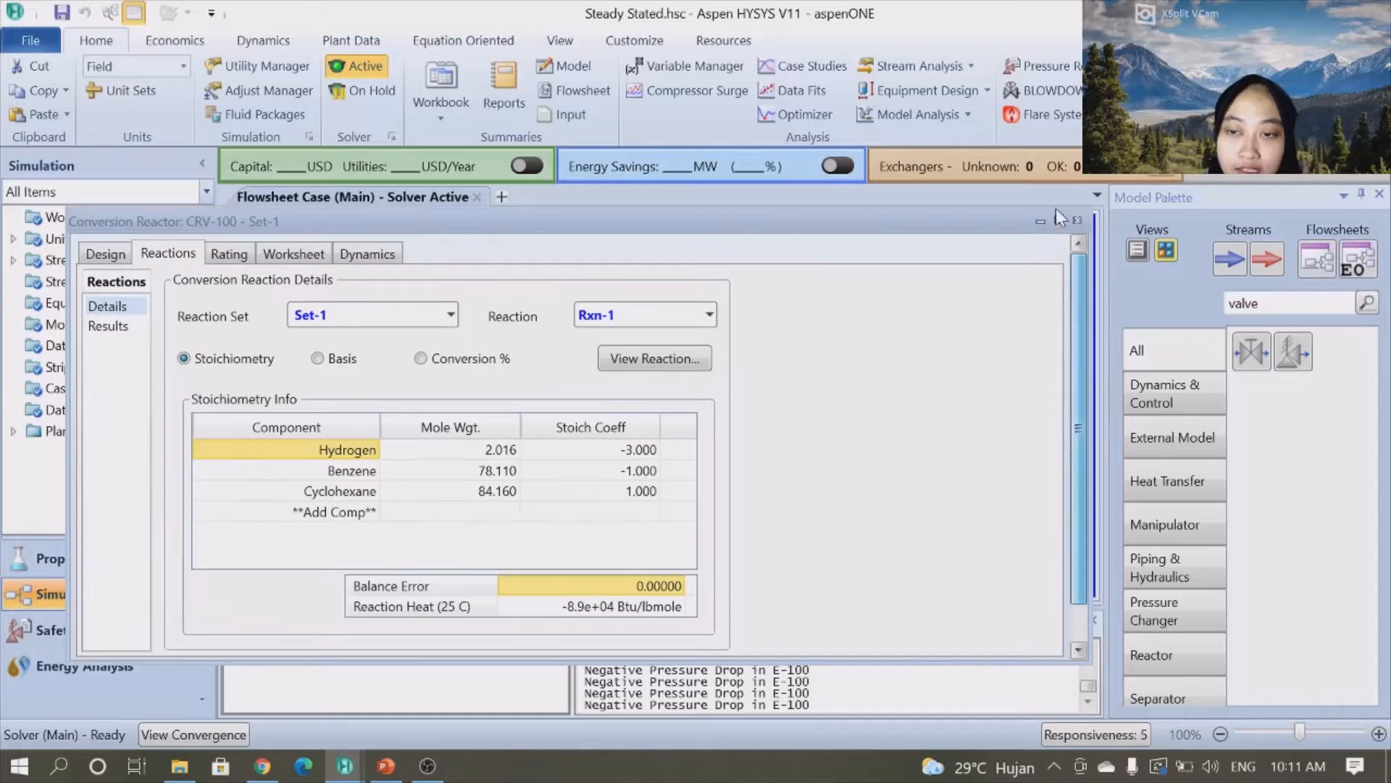
{"action": "left_click", "coordinate": [350, 261]}
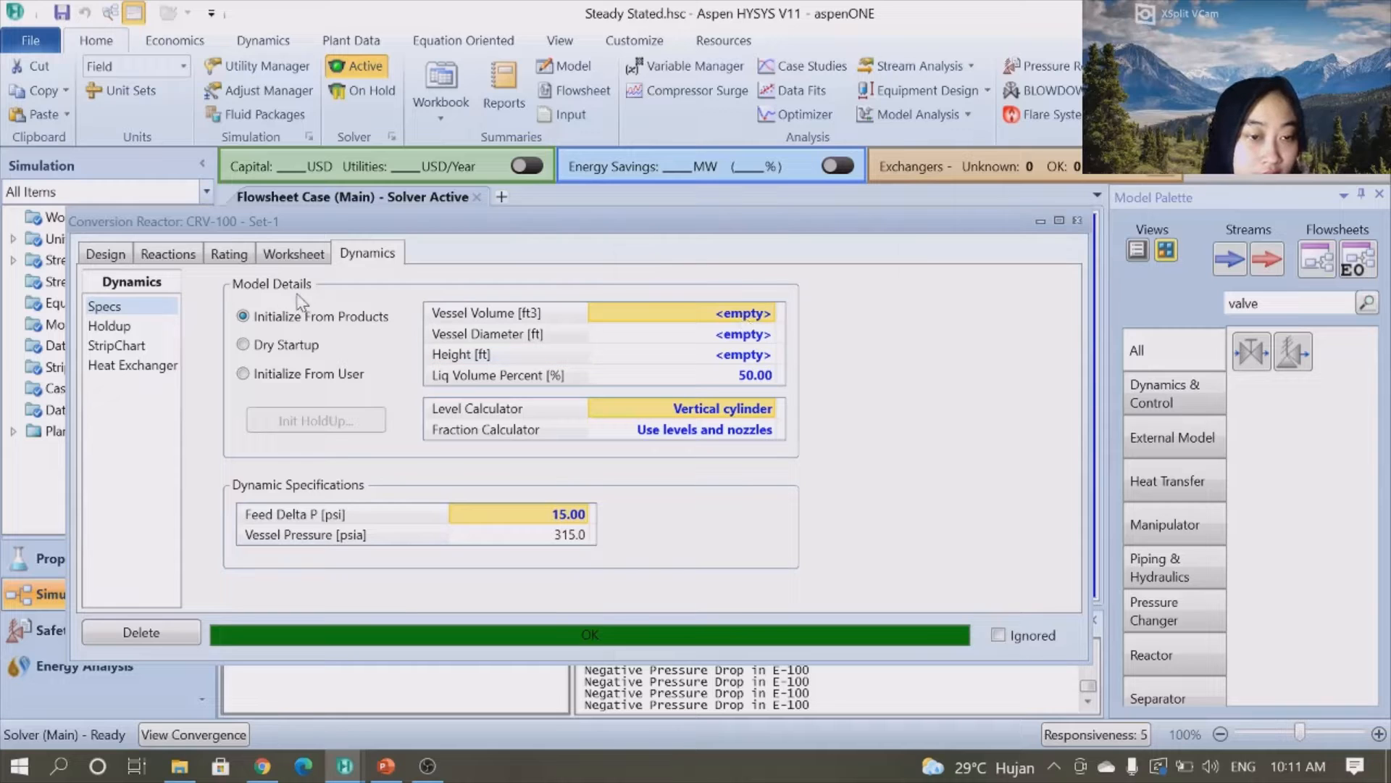
{"action": "left_click", "coordinate": [245, 257]}
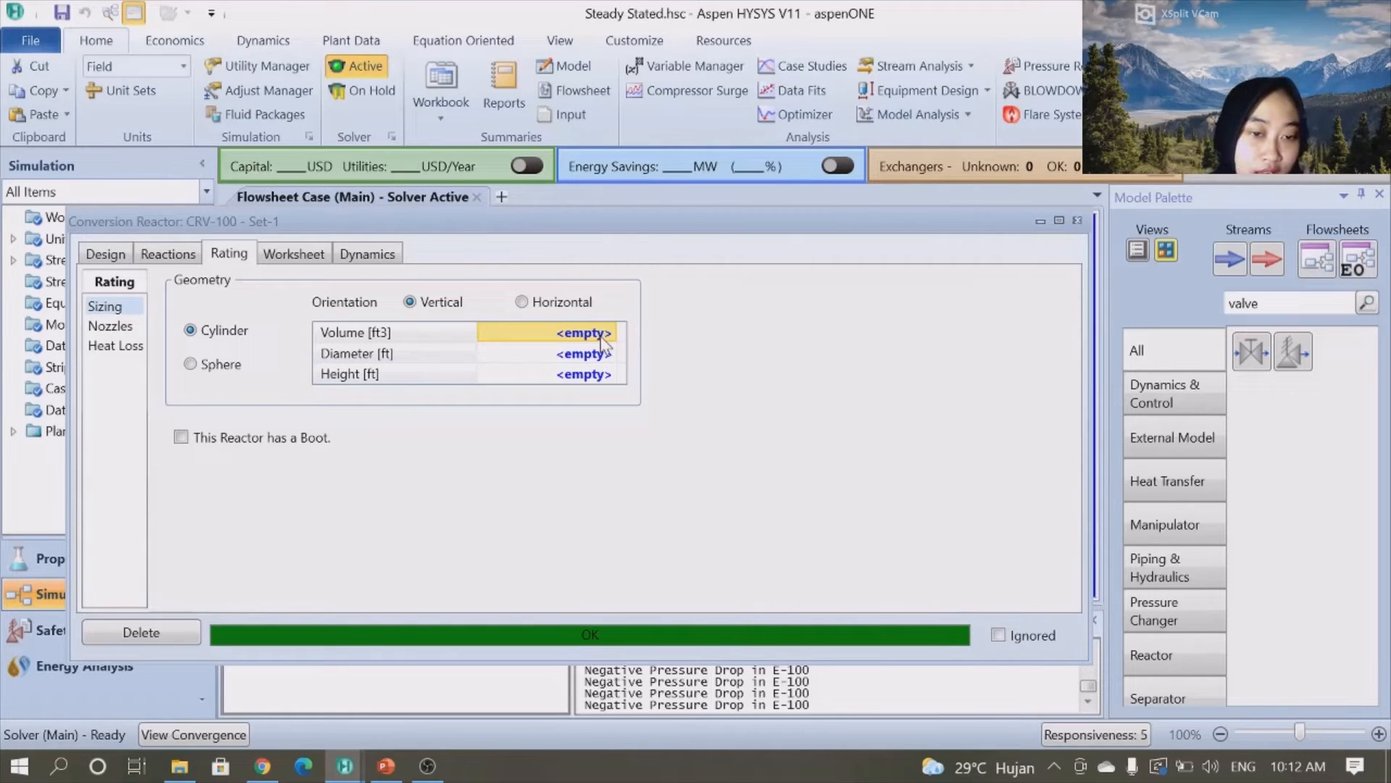
{"action": "type", "text": "1080"}
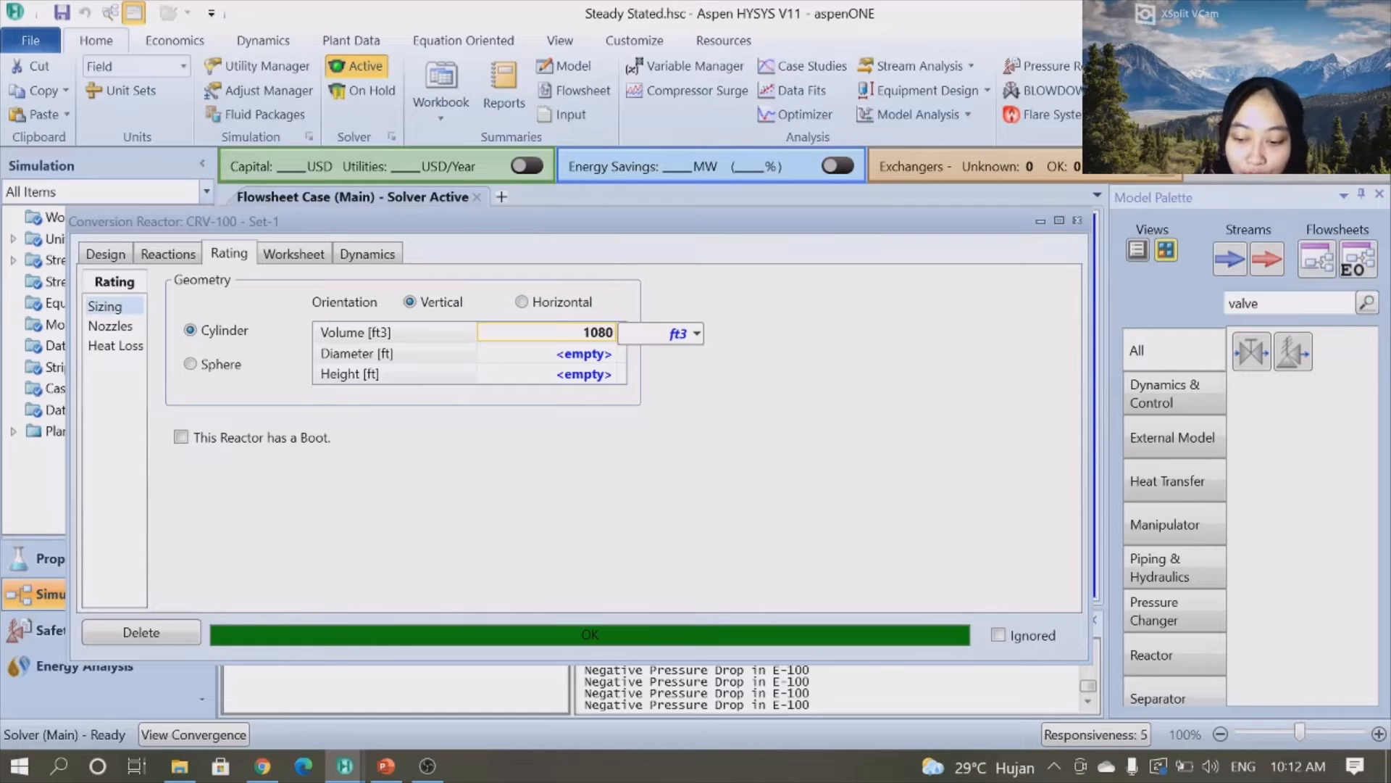
{"action": "key", "text": "Return"}
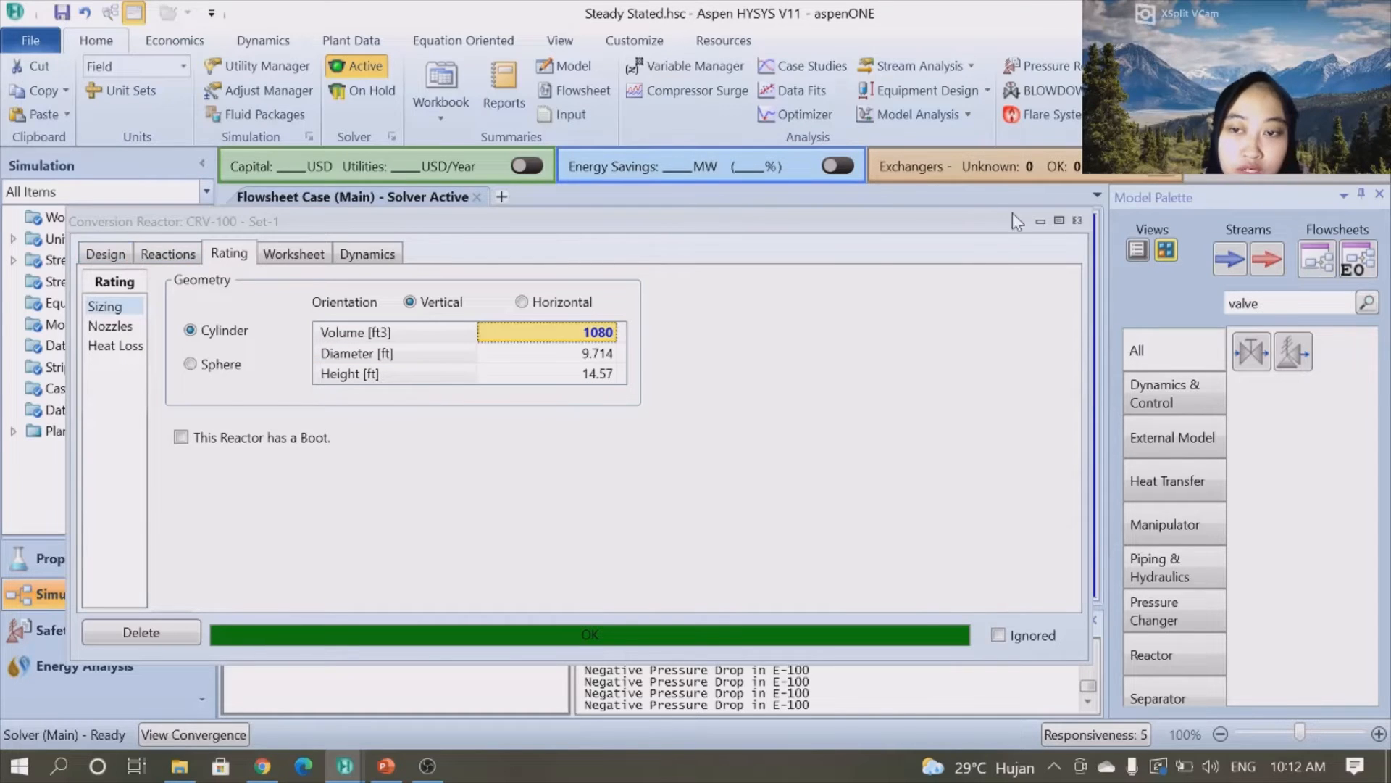
{"action": "left_click", "coordinate": [1078, 221]}
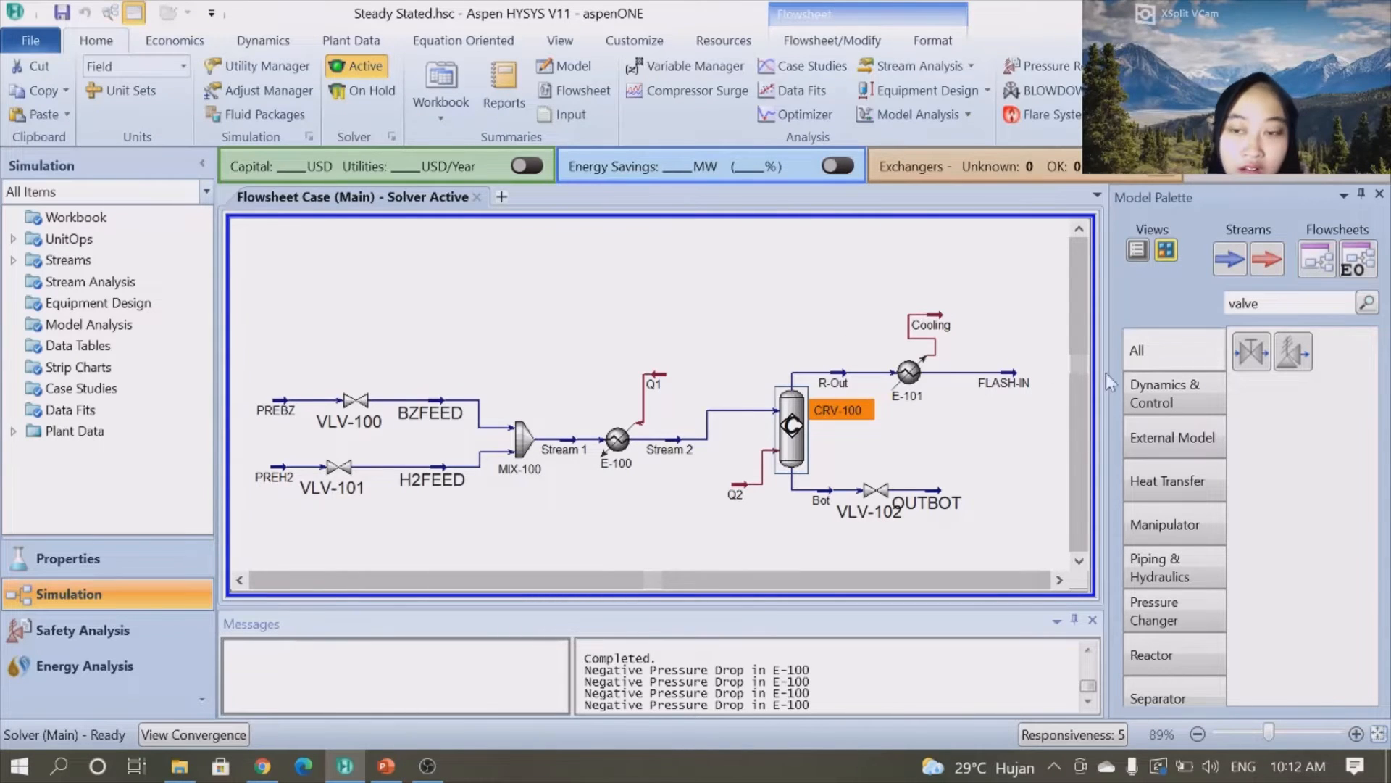
- Search the palette for PID and place a PID controller above valve VLV-100
{"action": "mouse_move", "coordinate": [377, 428]}
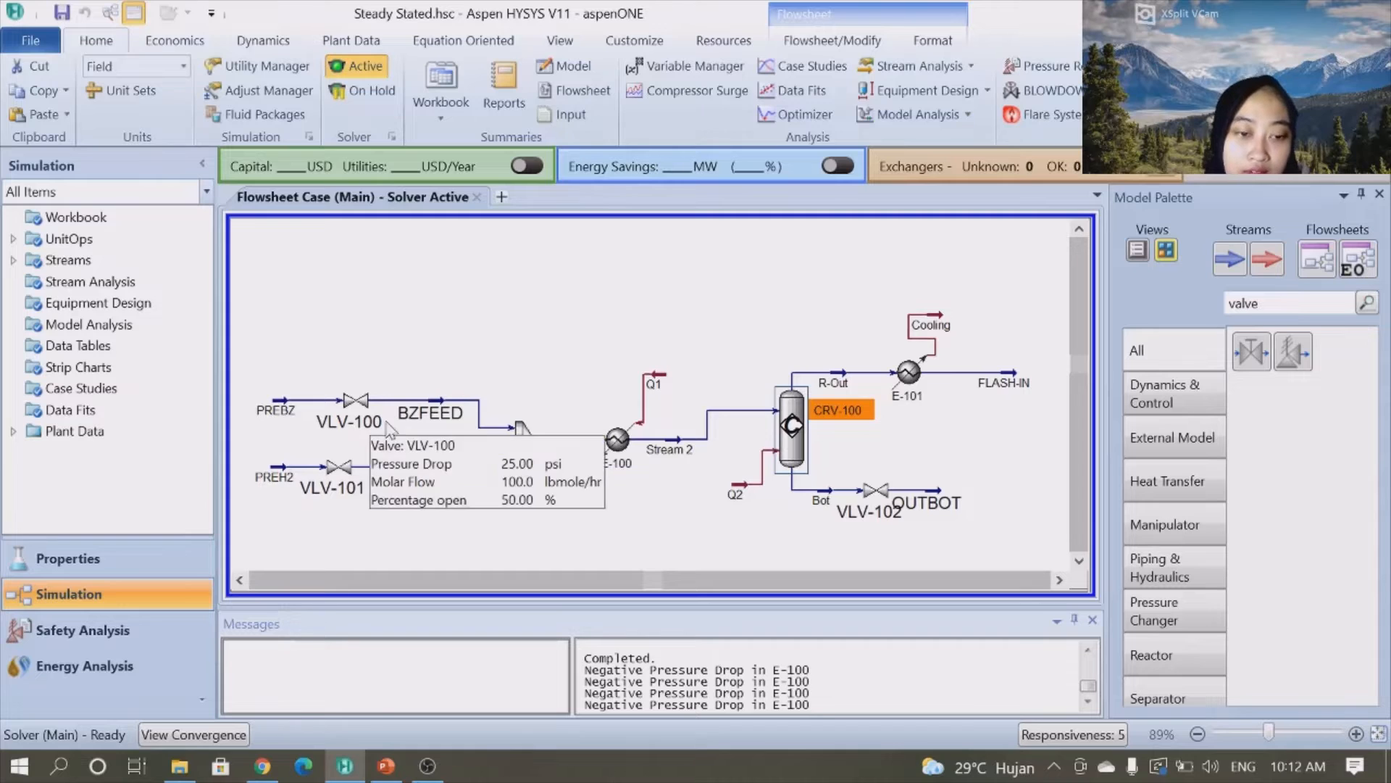
{"action": "mouse_move", "coordinate": [400, 490]}
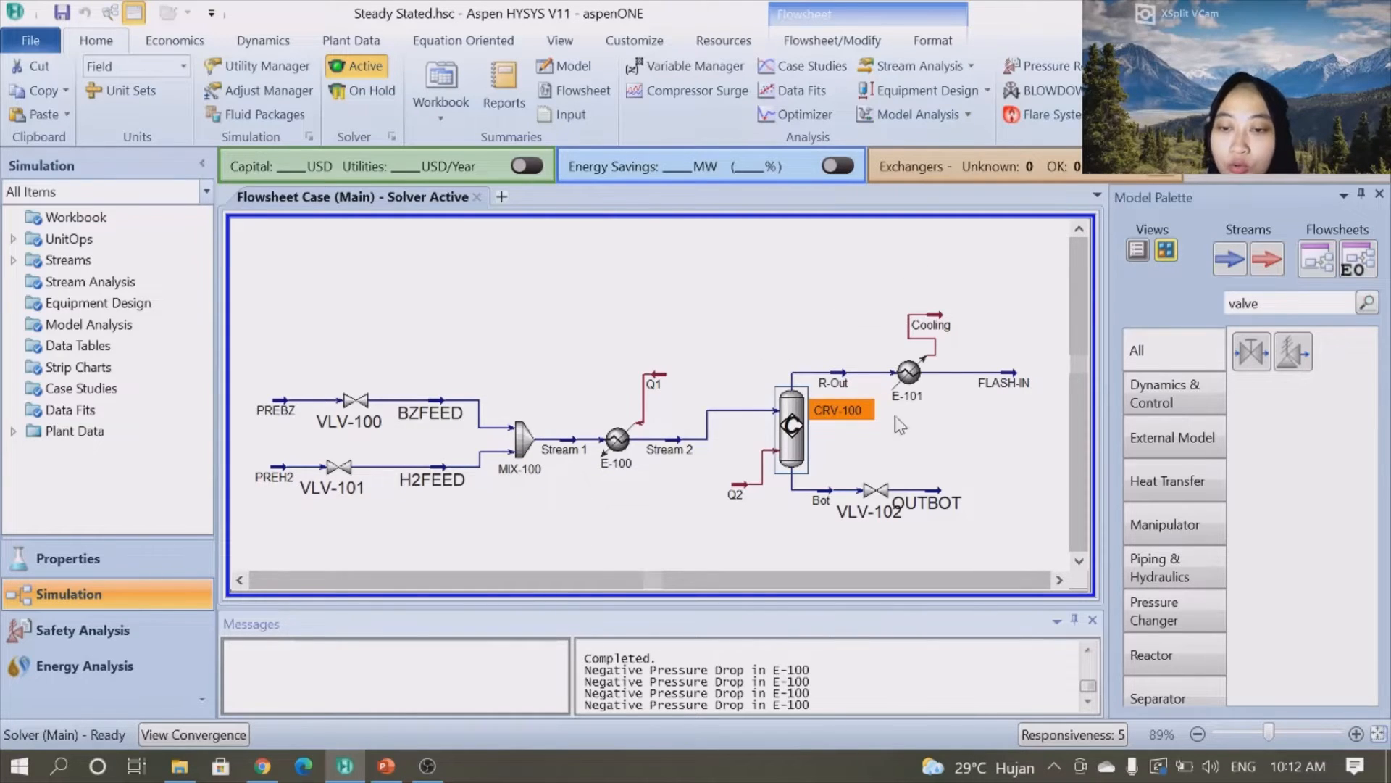
{"action": "left_click", "coordinate": [1313, 305]}
{"action": "key", "text": "BackSpace"}
{"action": "key", "text": "BackSpace"}
{"action": "key", "text": "BackSpace"}
{"action": "key", "text": "BackSpace"}
{"action": "type", "text": "PiD"}
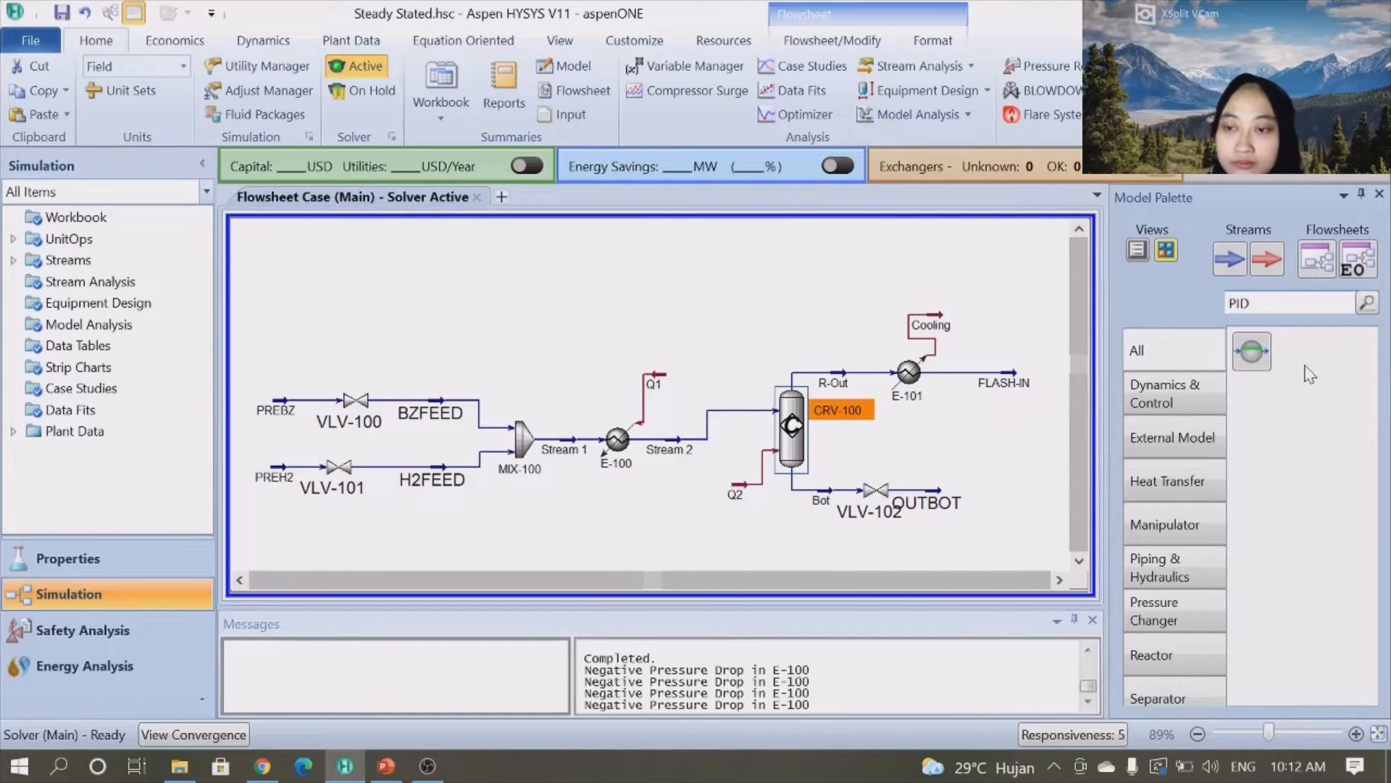
{"action": "left_click", "coordinate": [1241, 348]}
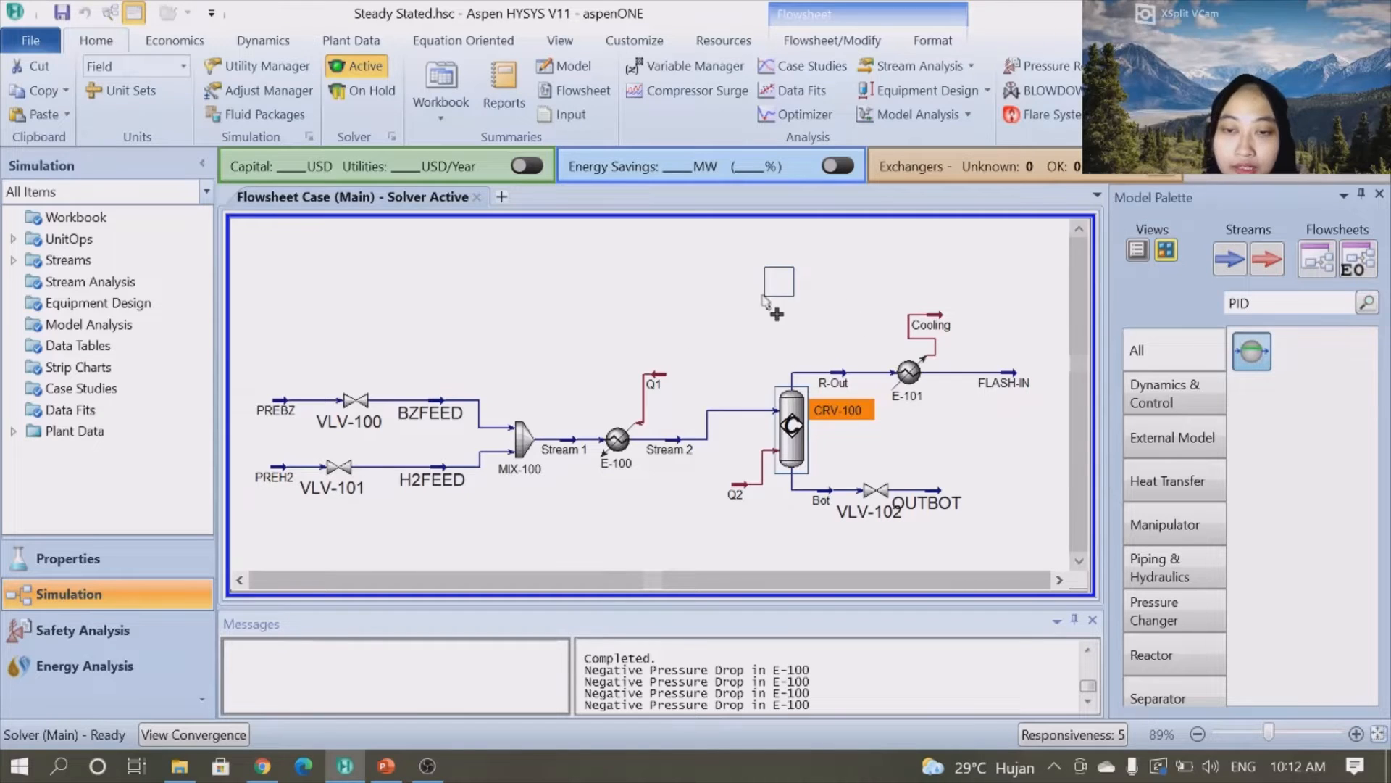
{"action": "left_click", "coordinate": [377, 369]}
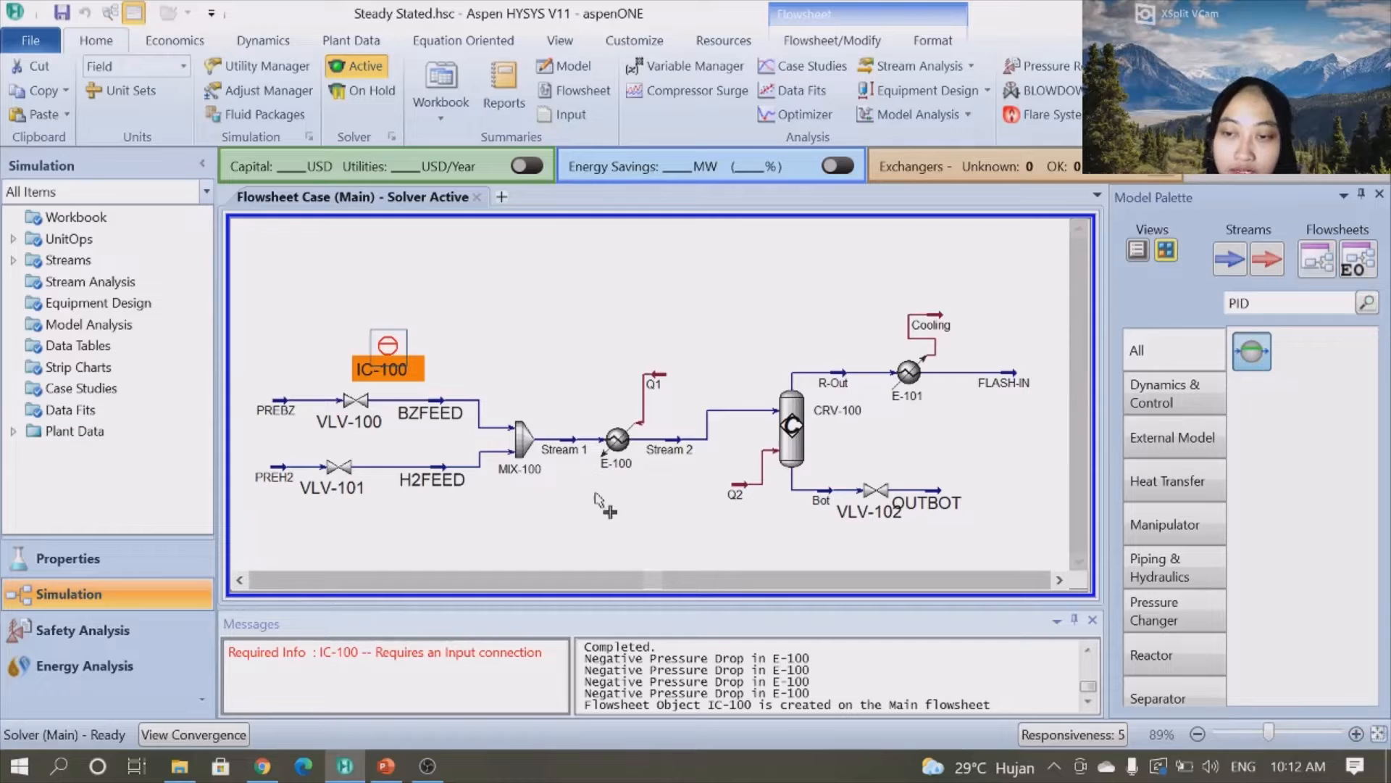
- Place two more PID controllers, one below VLV-101 and one above cooler E-101
{"action": "left_click", "coordinate": [368, 549]}
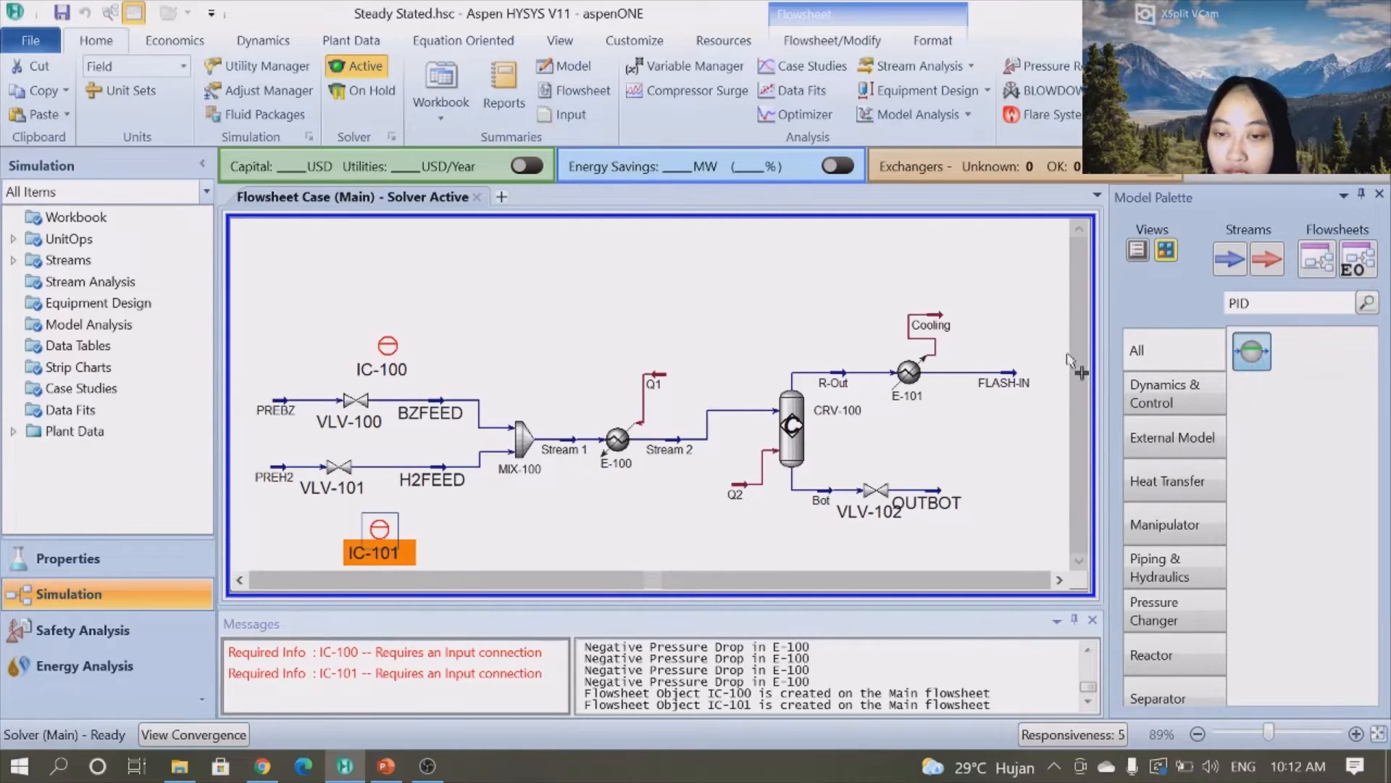
{"action": "left_click", "coordinate": [985, 346]}
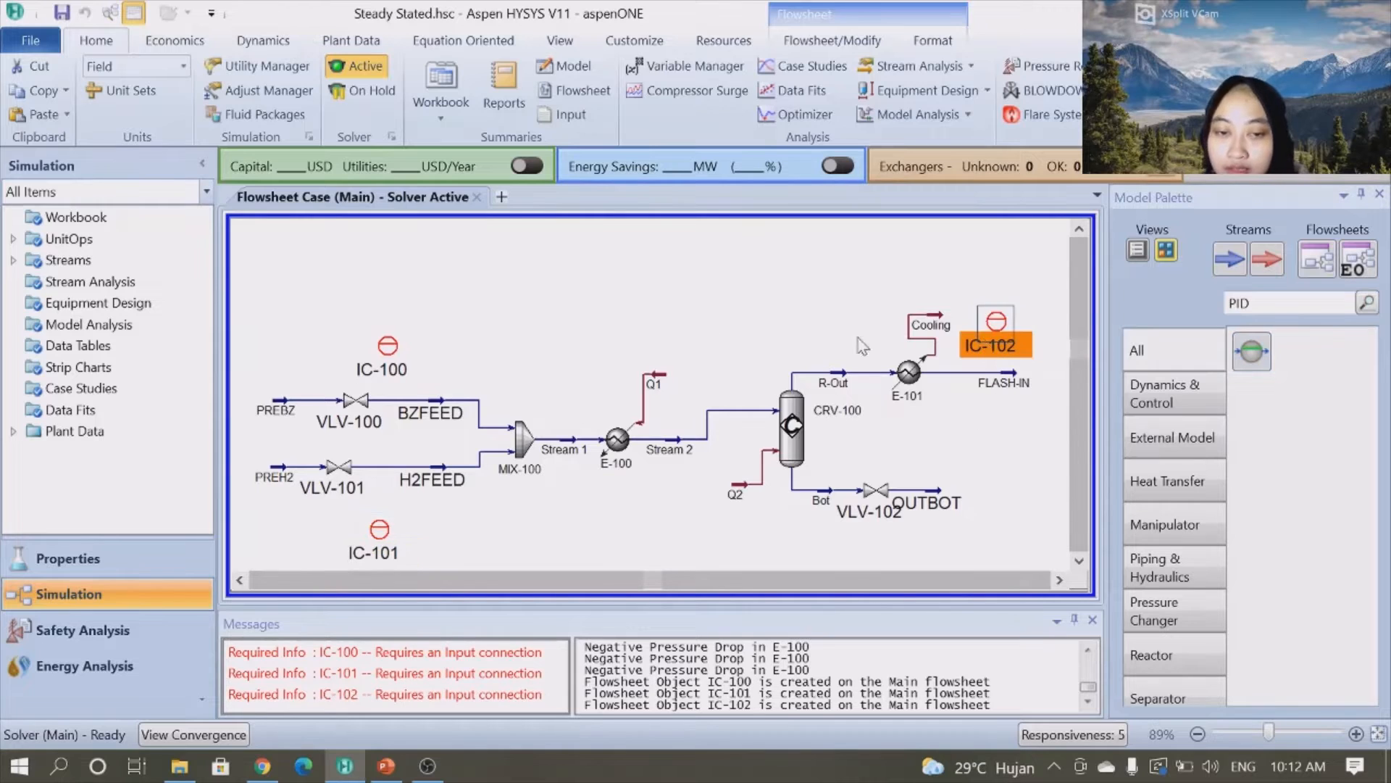
{"action": "left_click", "coordinate": [580, 300]}
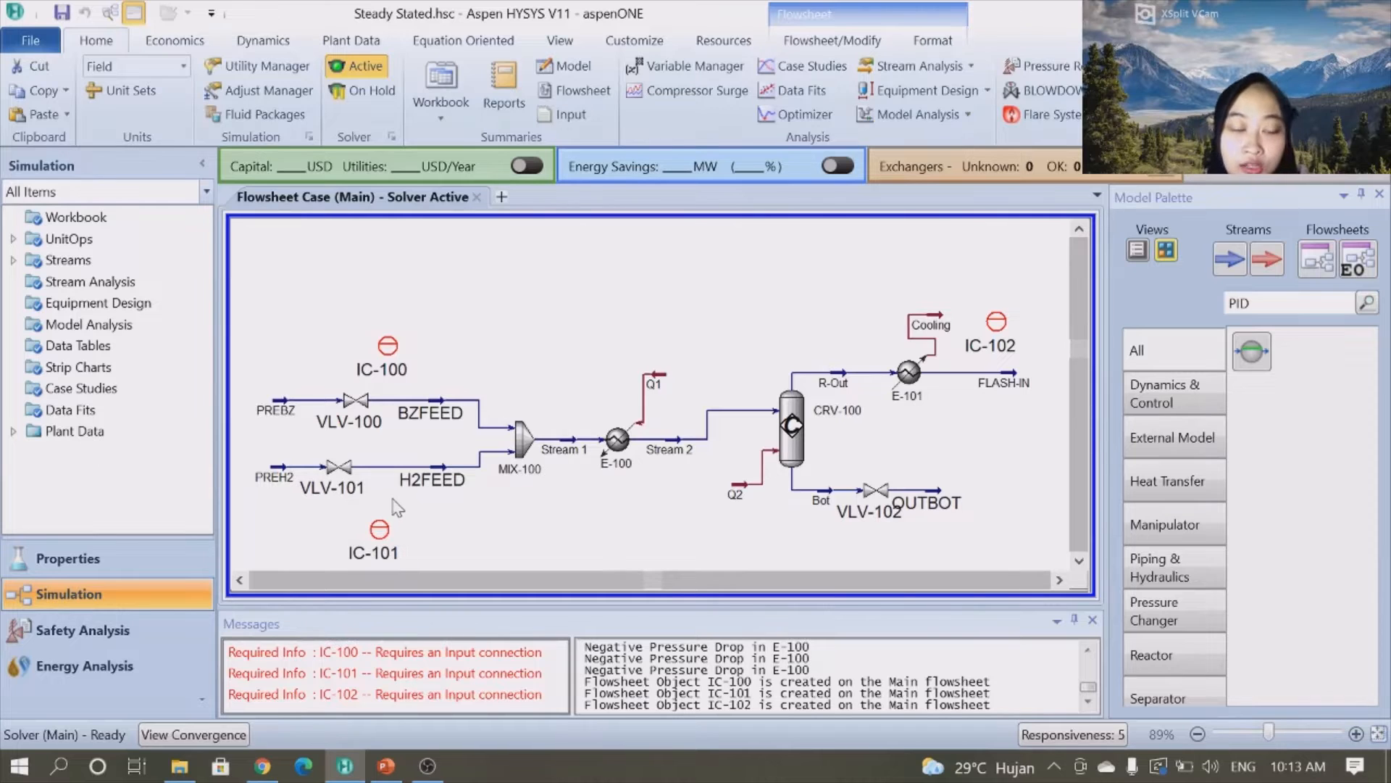
- Open controller IC-100 and set its process variable to BZFEED's Molar Flow
{"action": "double_click", "coordinate": [388, 353]}
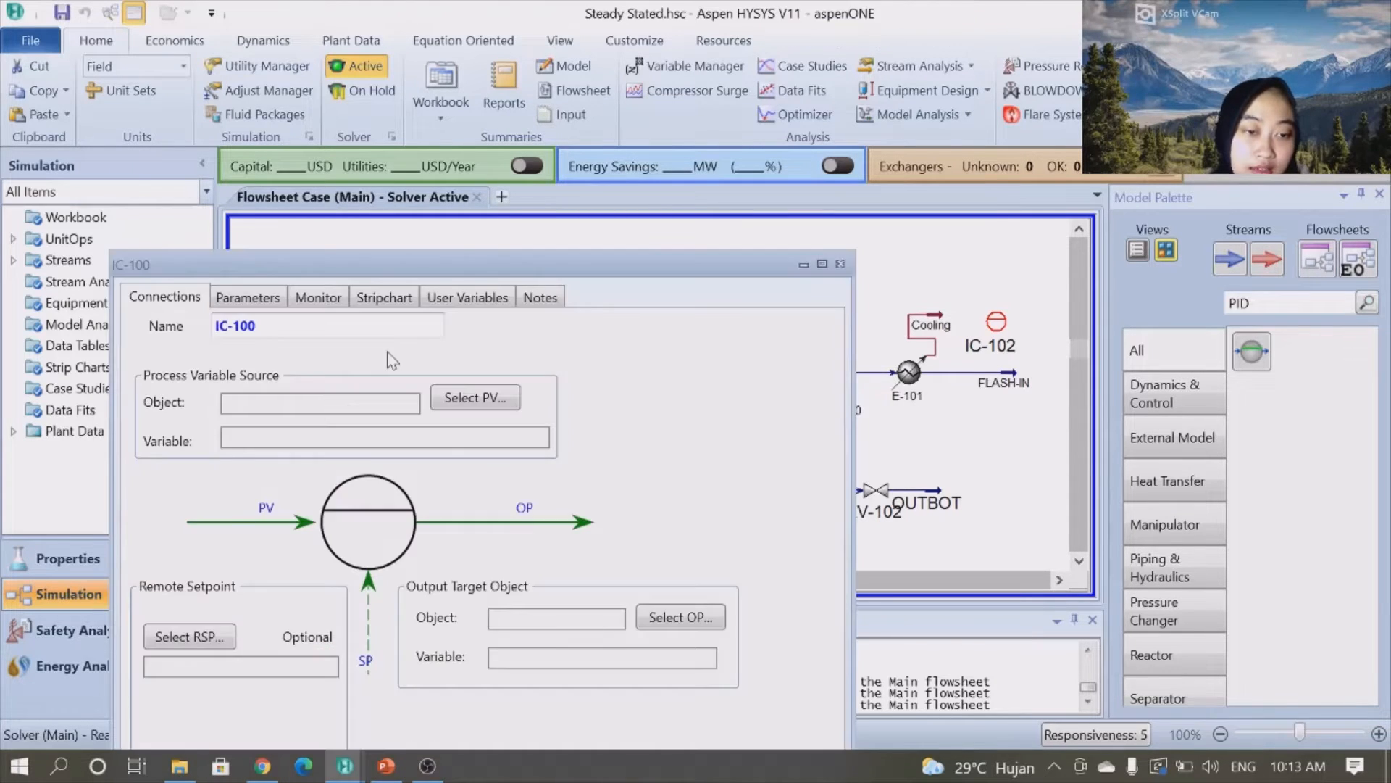
{"action": "left_click", "coordinate": [467, 403]}
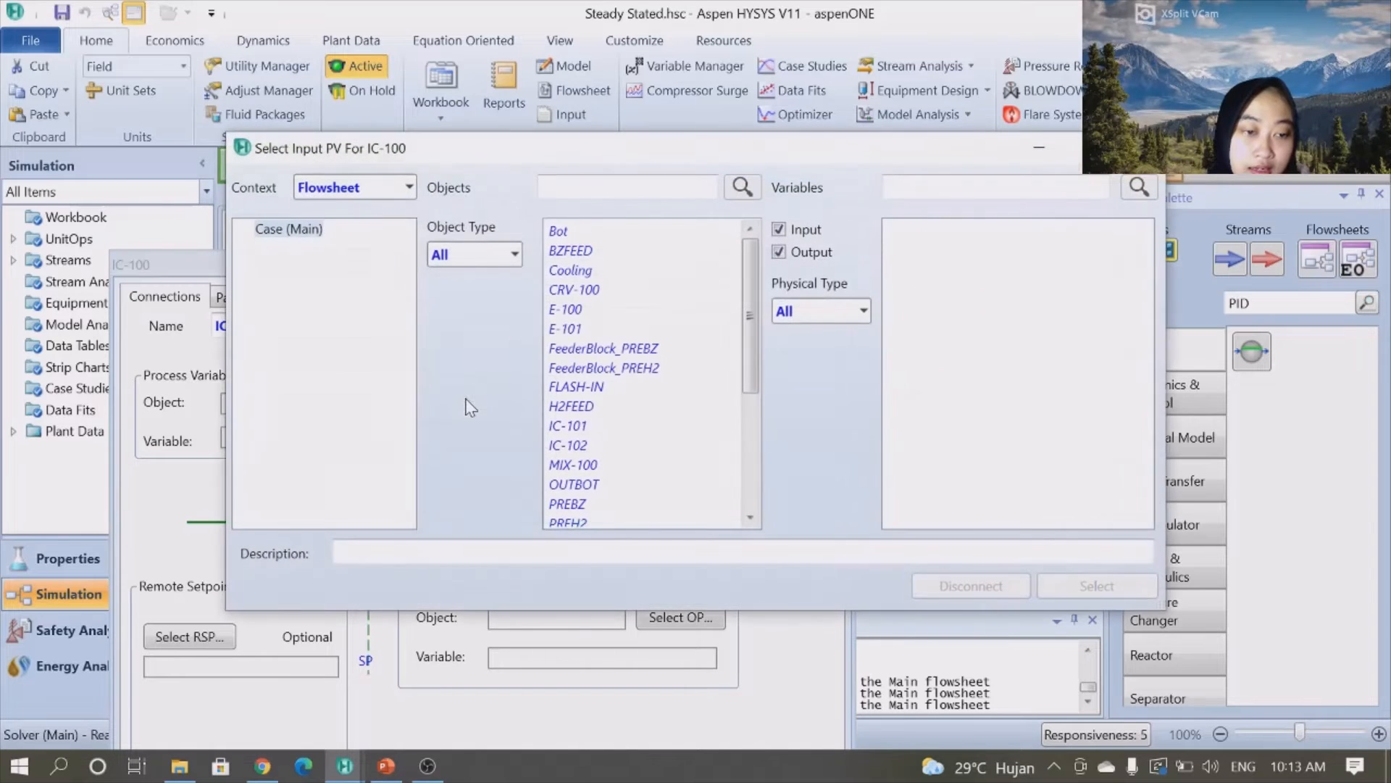
{"action": "left_click", "coordinate": [580, 254]}
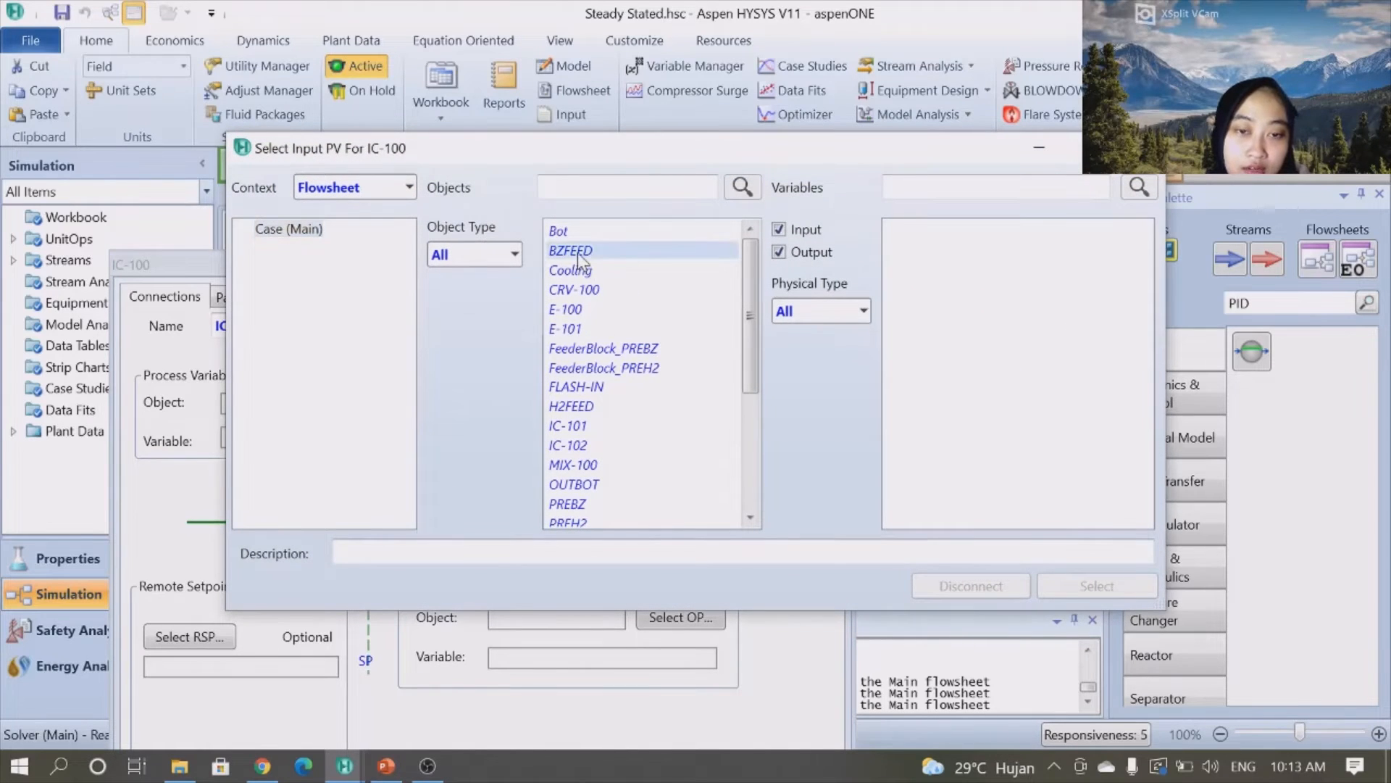
{"action": "left_click", "coordinate": [889, 188]}
{"action": "type", "text": "MOLAR"}
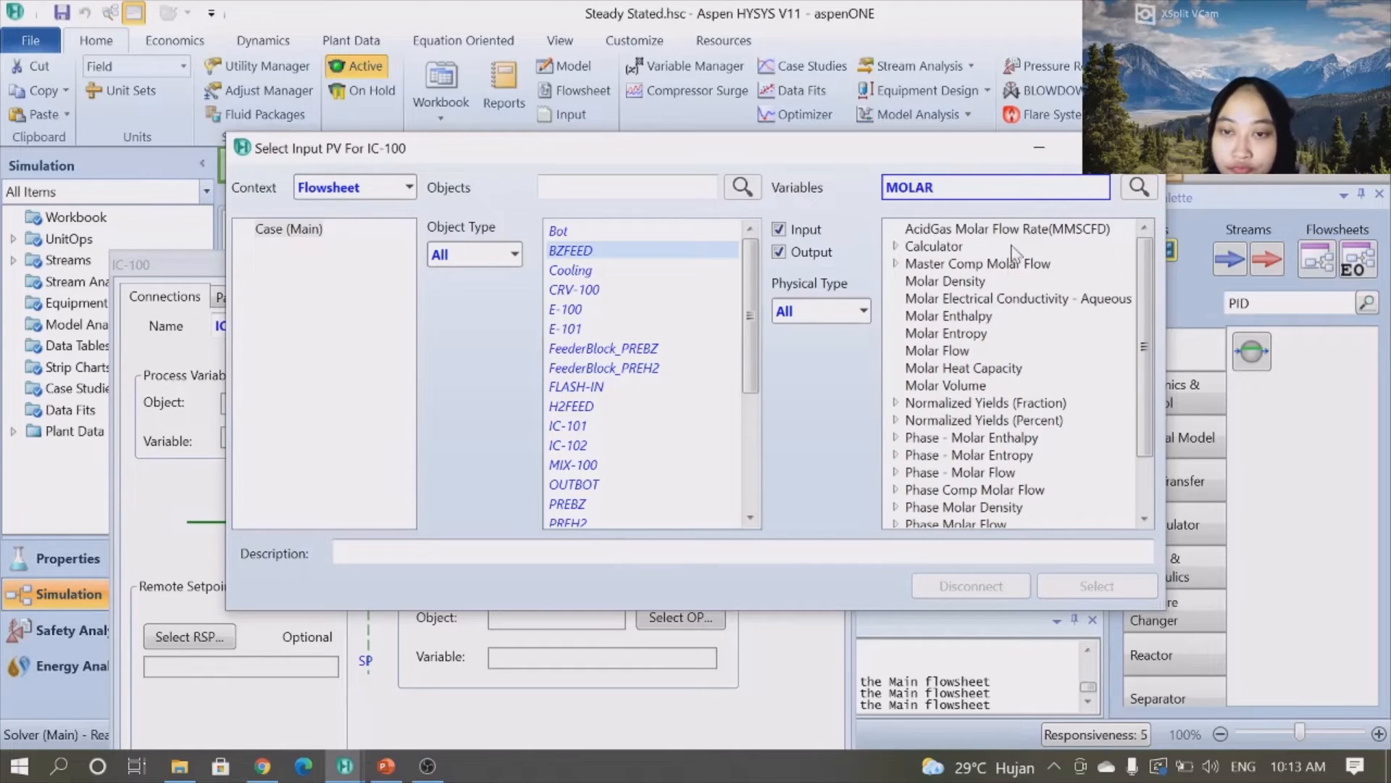
{"action": "left_click", "coordinate": [959, 350]}
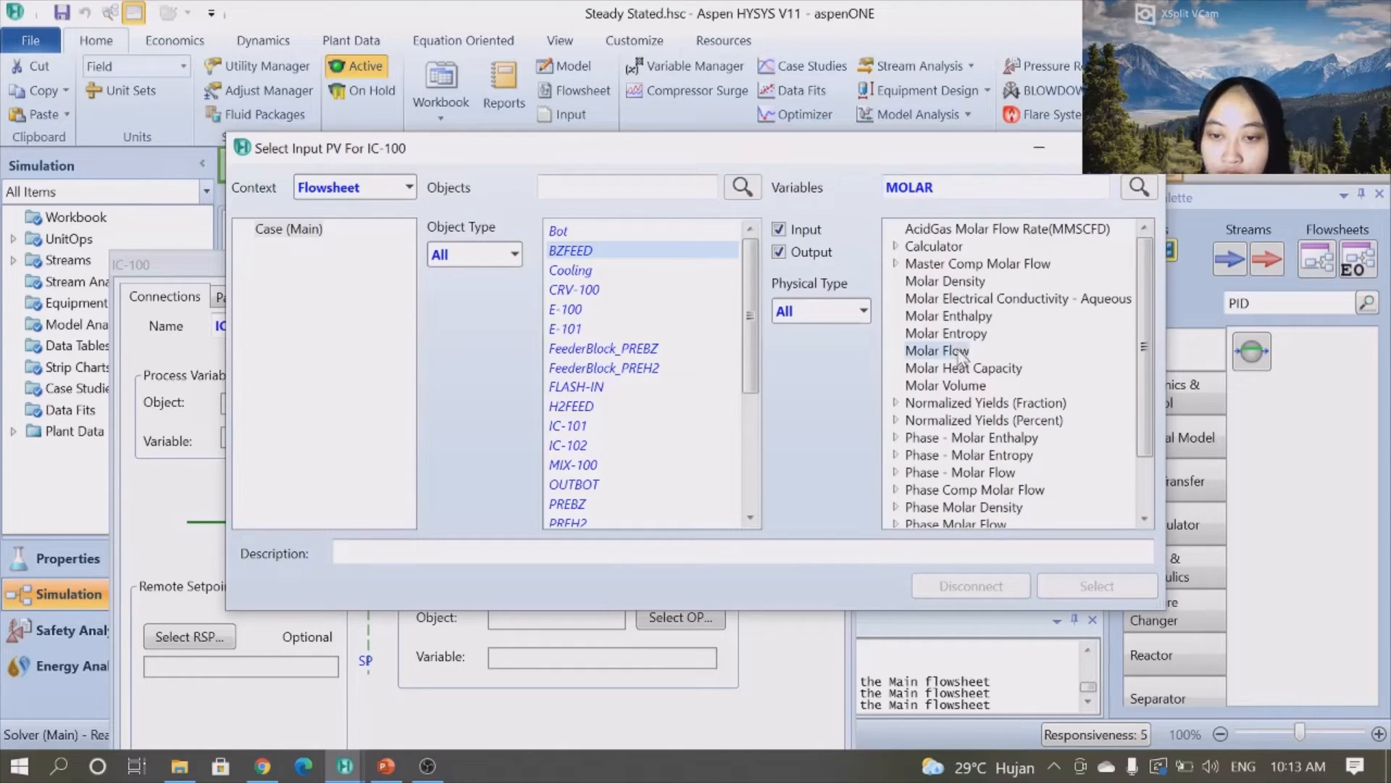
{"action": "left_click", "coordinate": [1110, 599]}
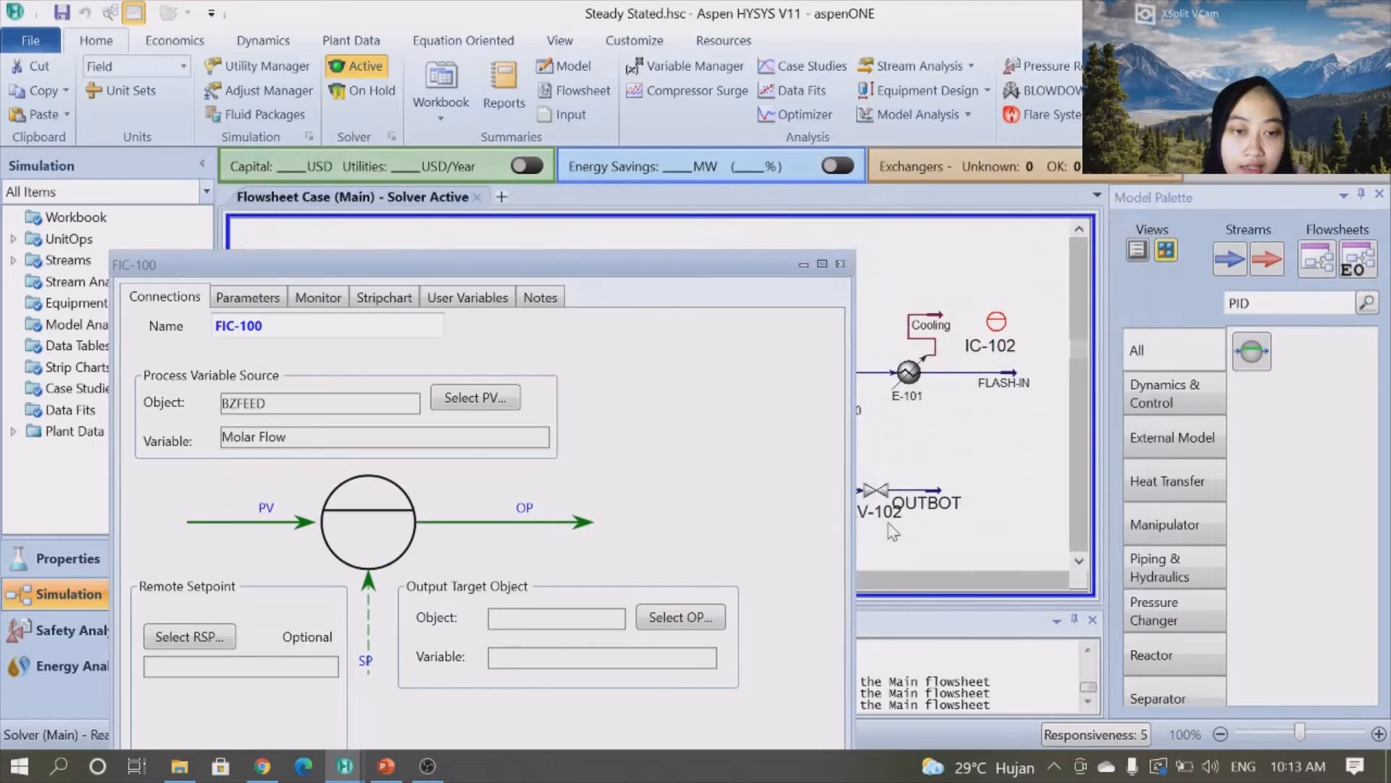
- Set the controller's output target to VLV-100's Actuator Desired Position
{"action": "left_click_drag", "start_coordinate": [681, 269], "coordinate": [690, 180]}
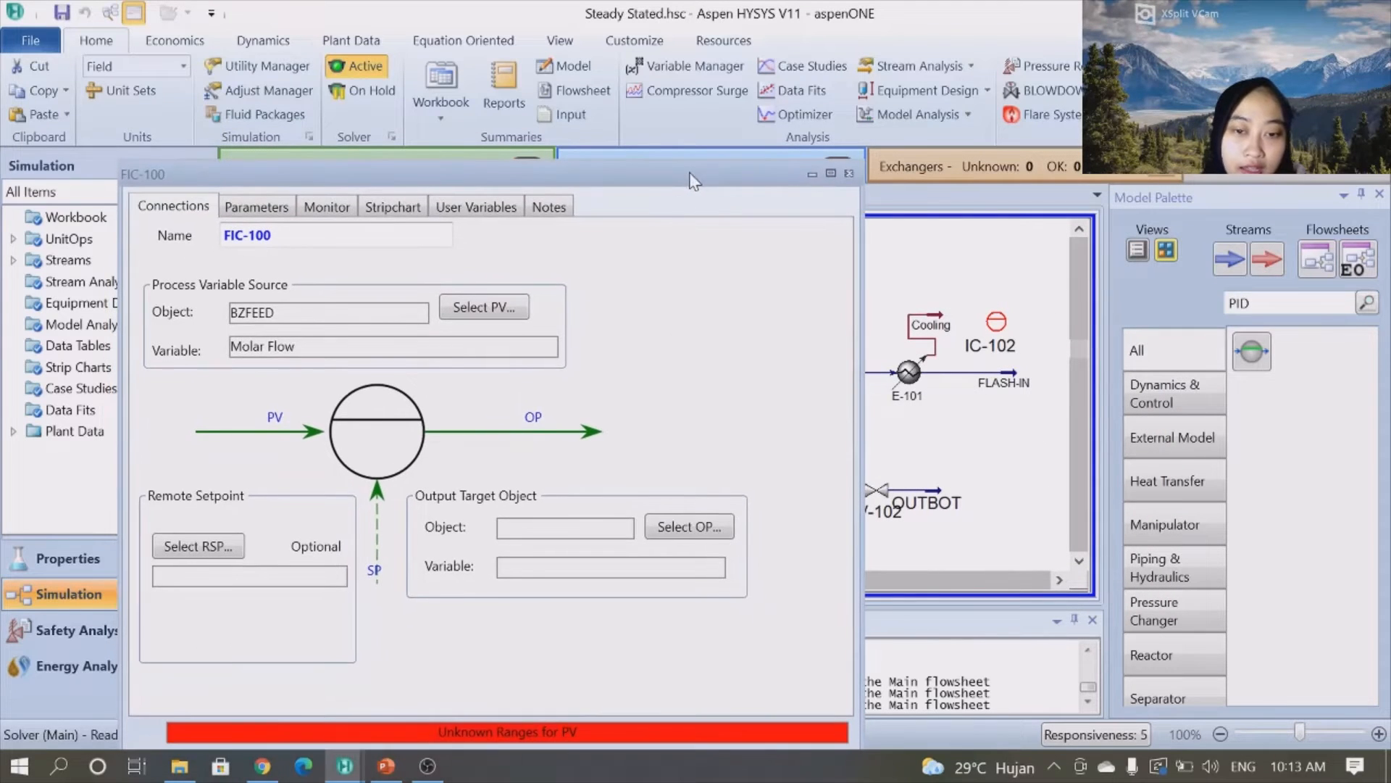
{"action": "left_click", "coordinate": [677, 530]}
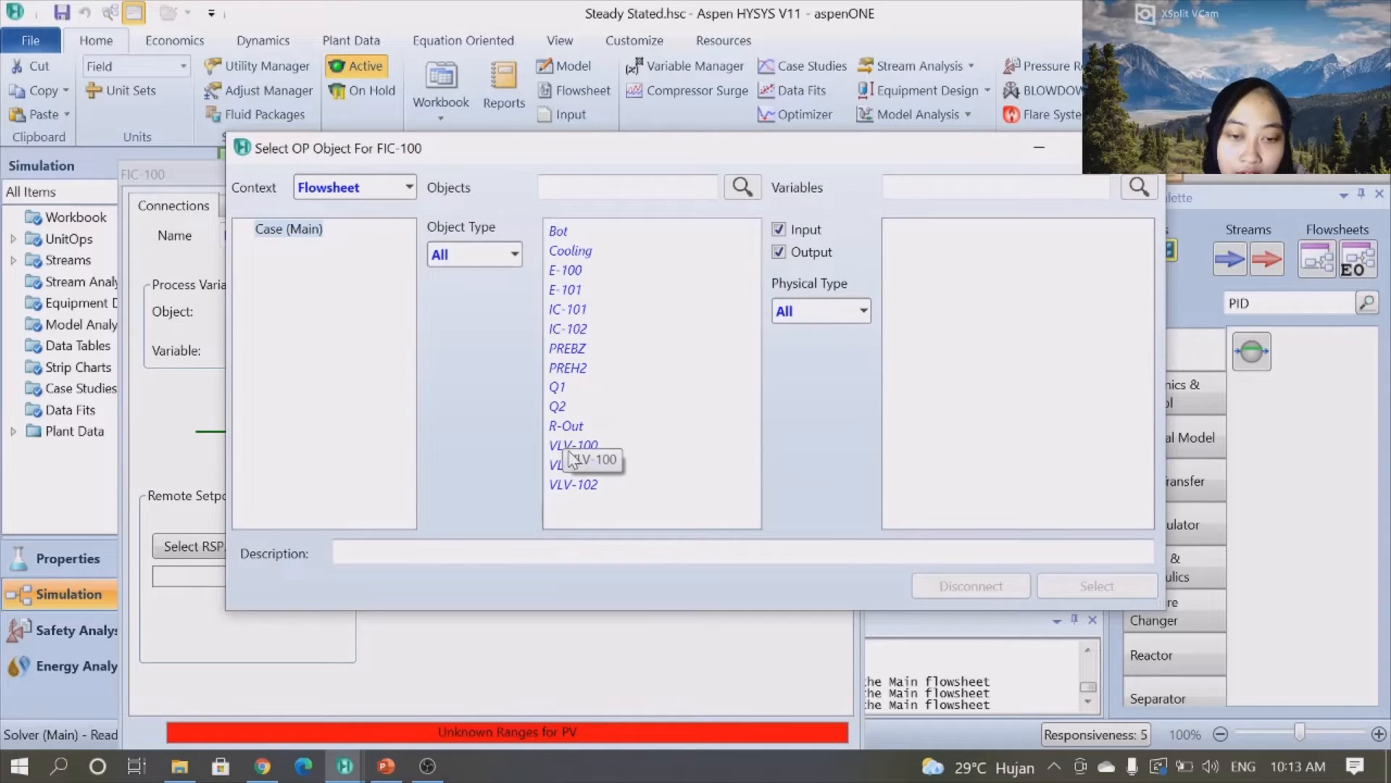
{"action": "left_click", "coordinate": [569, 445]}
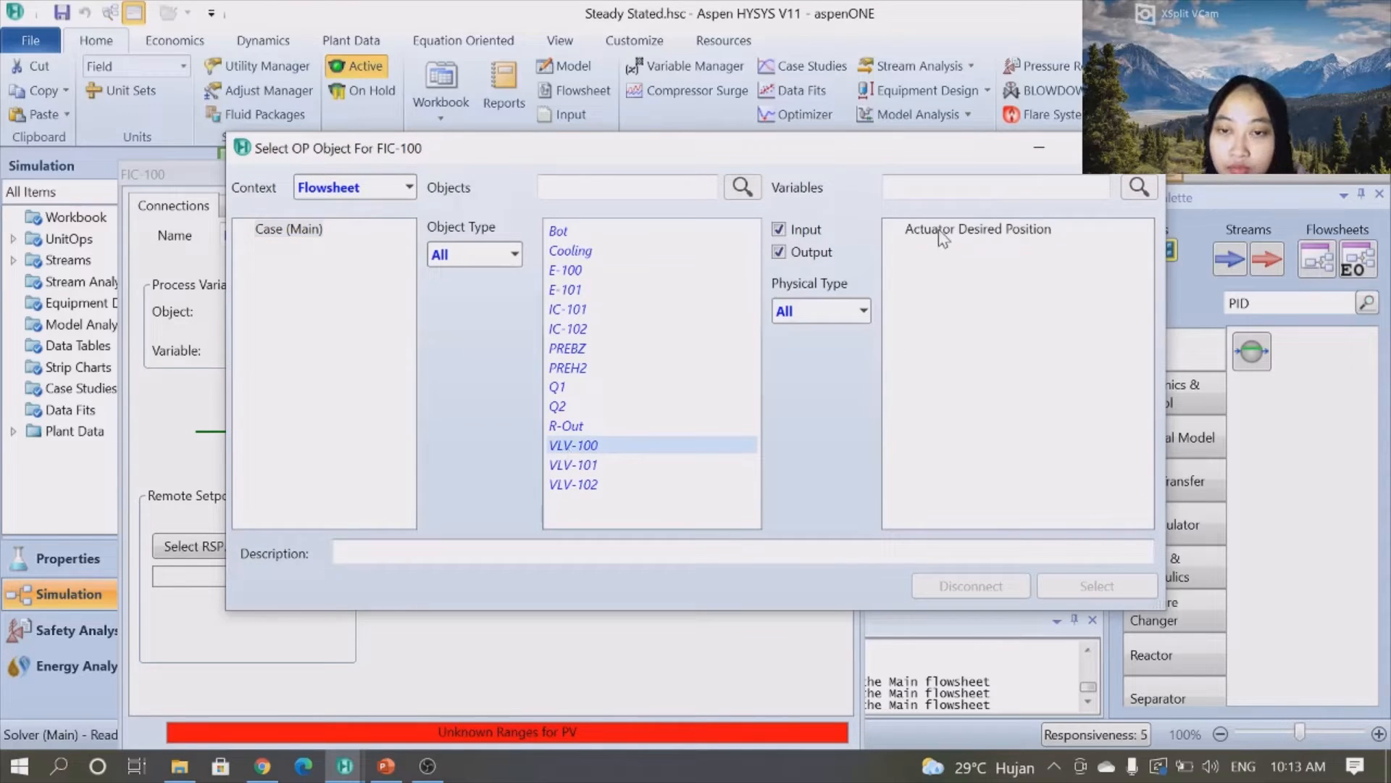
{"action": "left_click", "coordinate": [937, 229]}
{"action": "left_click", "coordinate": [1116, 588]}
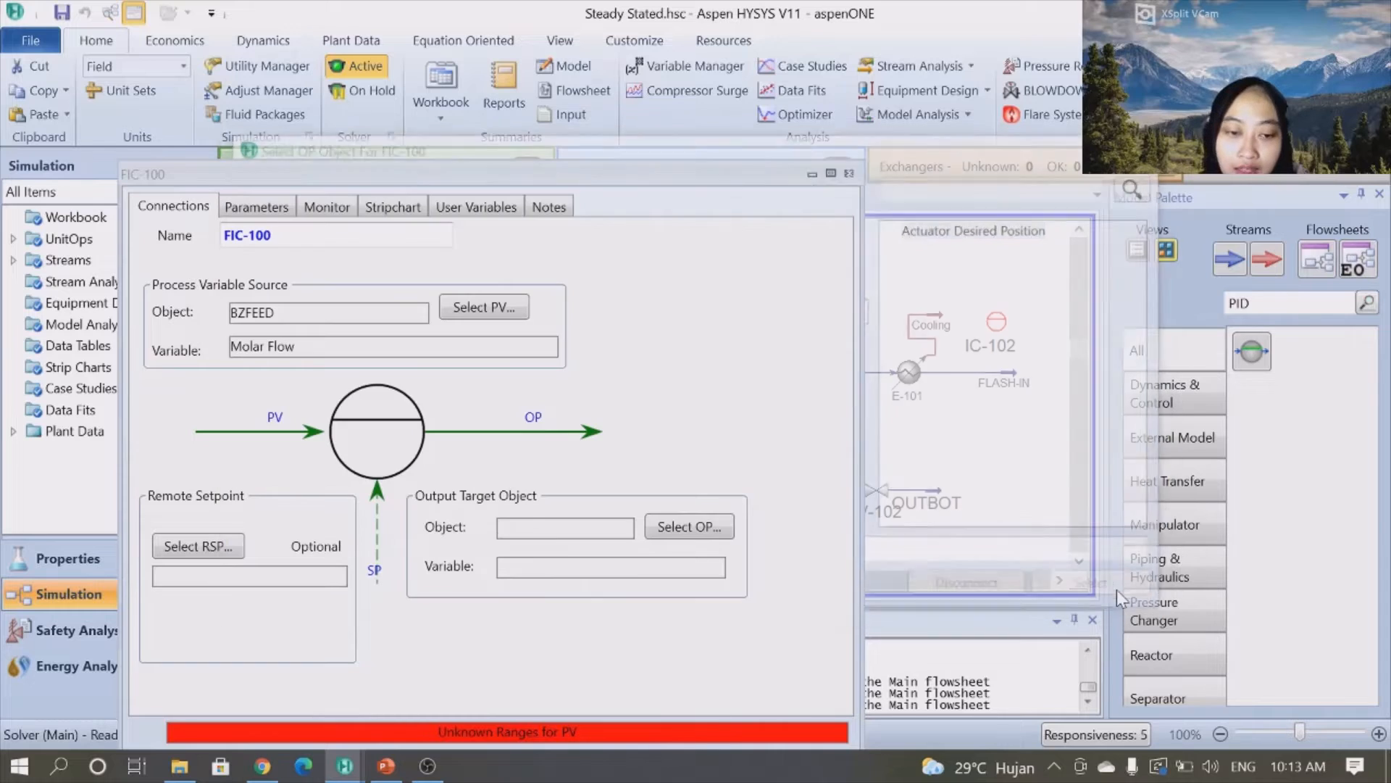
- Set the controller's PV range from 0 to 400 lbmole/hr
{"action": "left_click", "coordinate": [276, 210]}
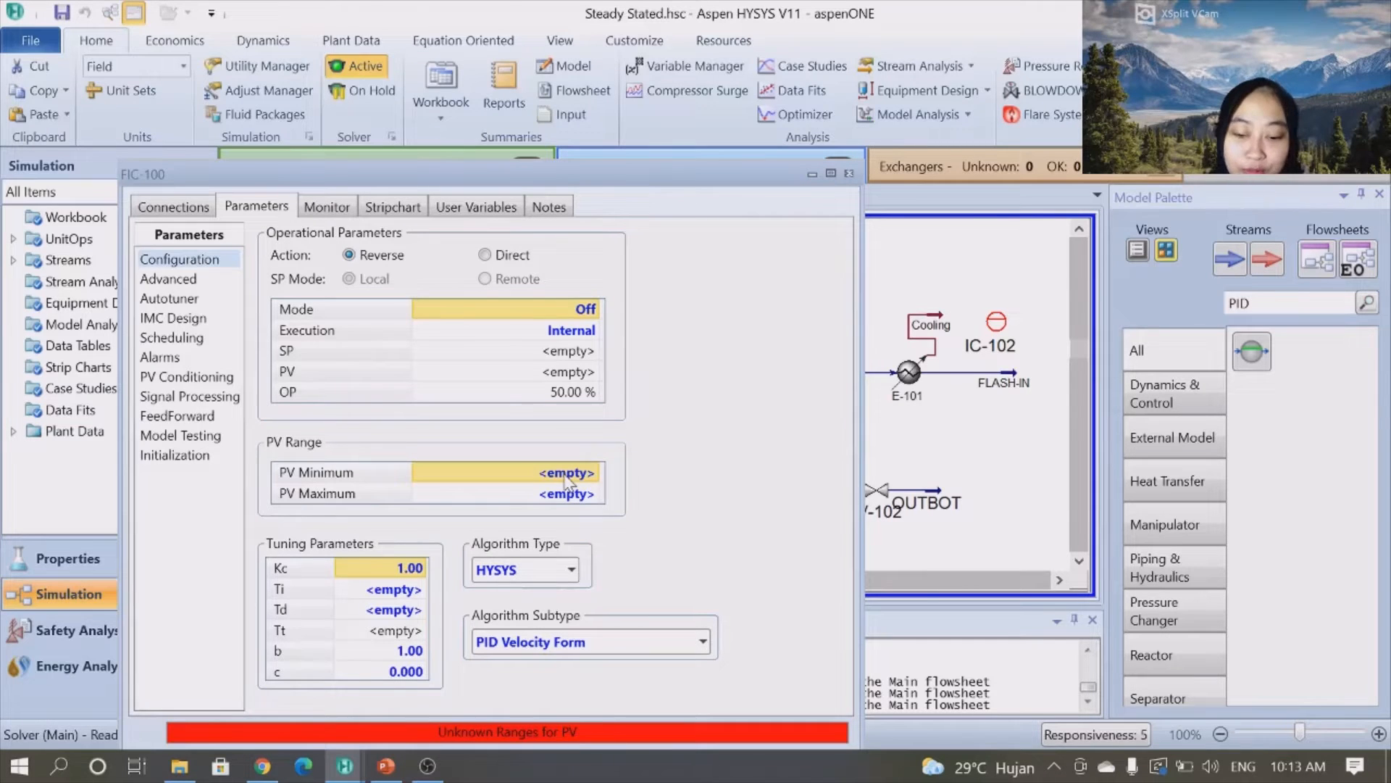
{"action": "type", "text": "0"}
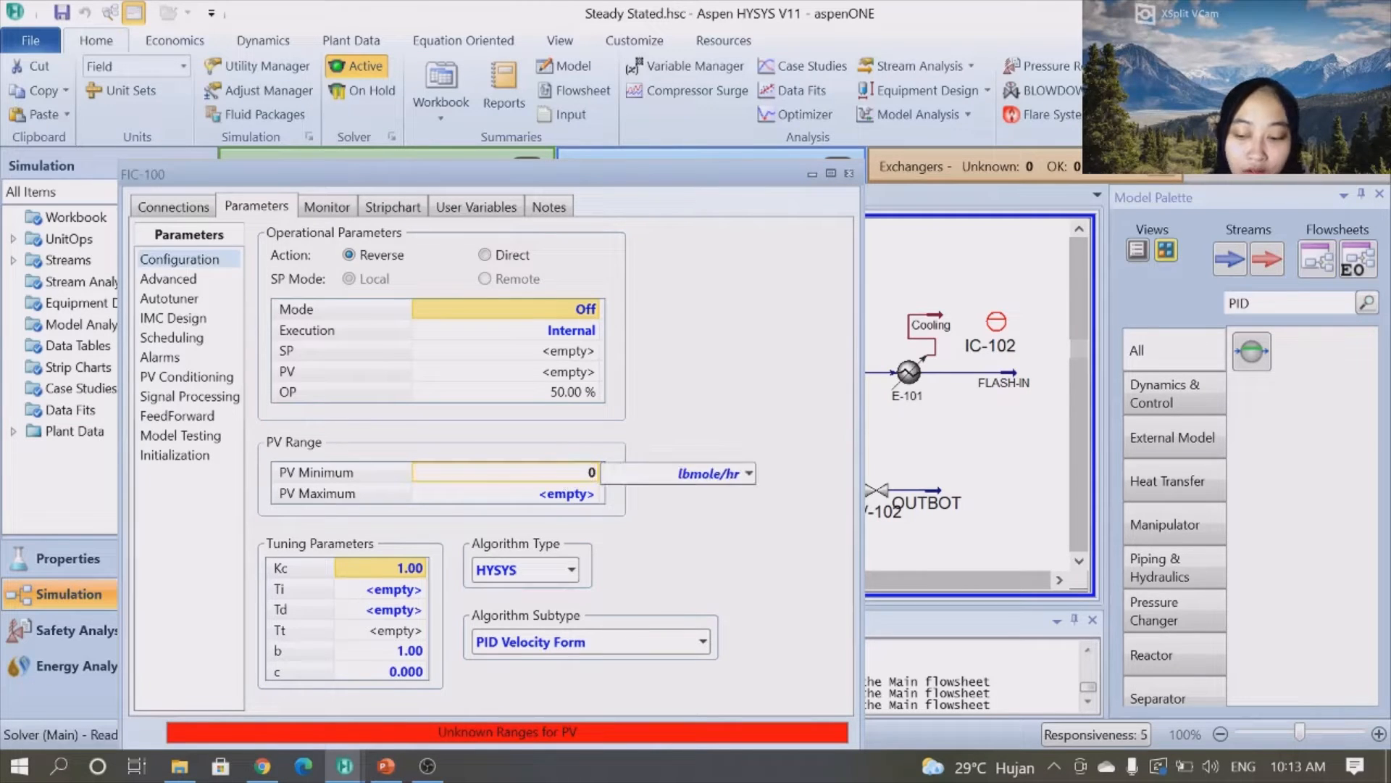
{"action": "key", "text": "Return"}
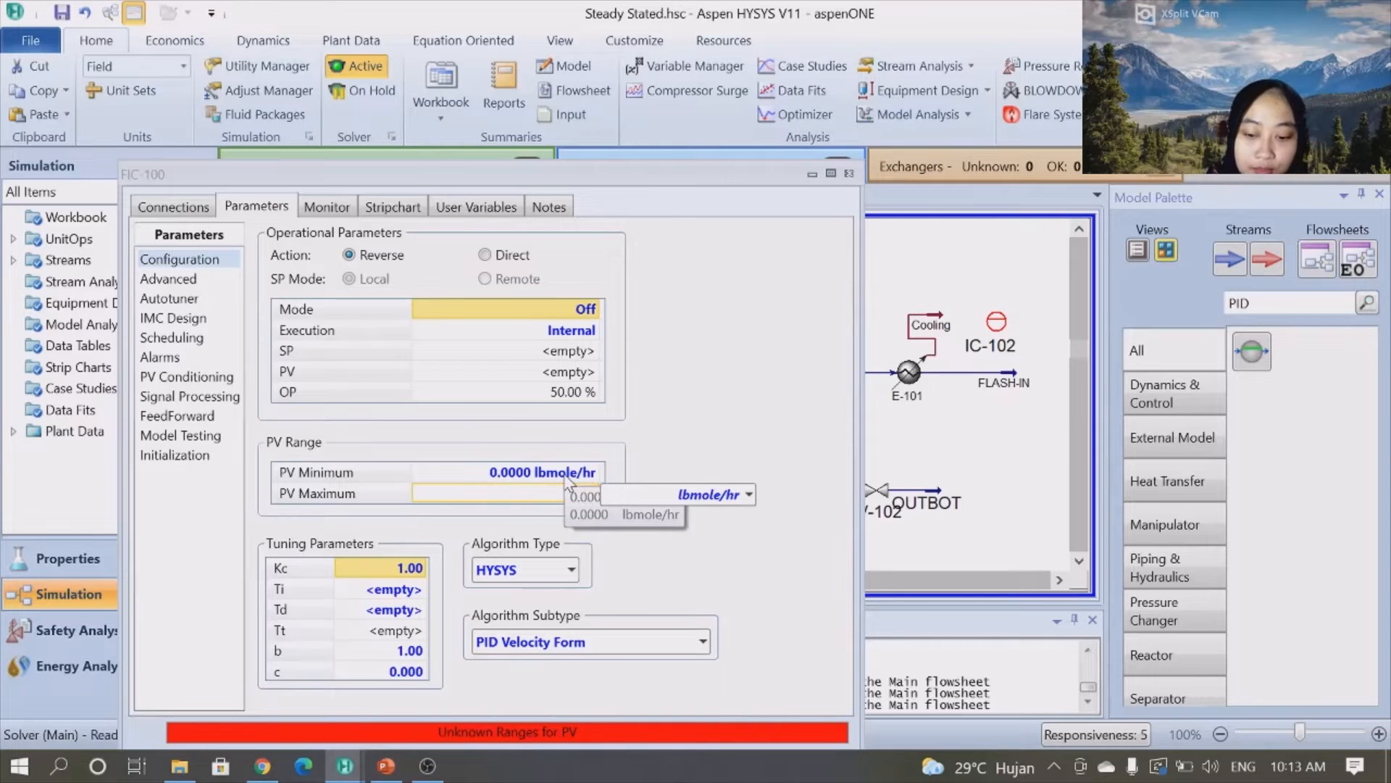
{"action": "type", "text": "400 lbm"}
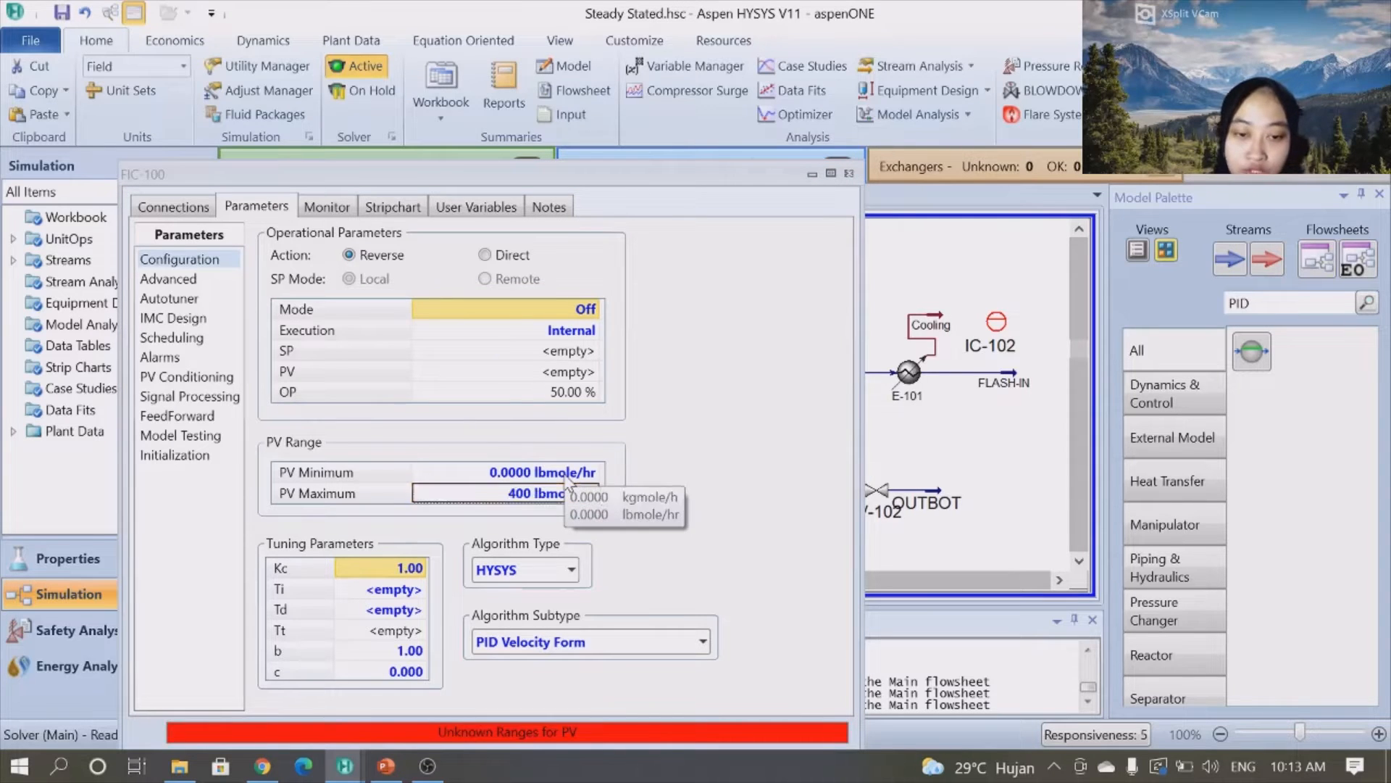
{"action": "key", "text": "Return"}
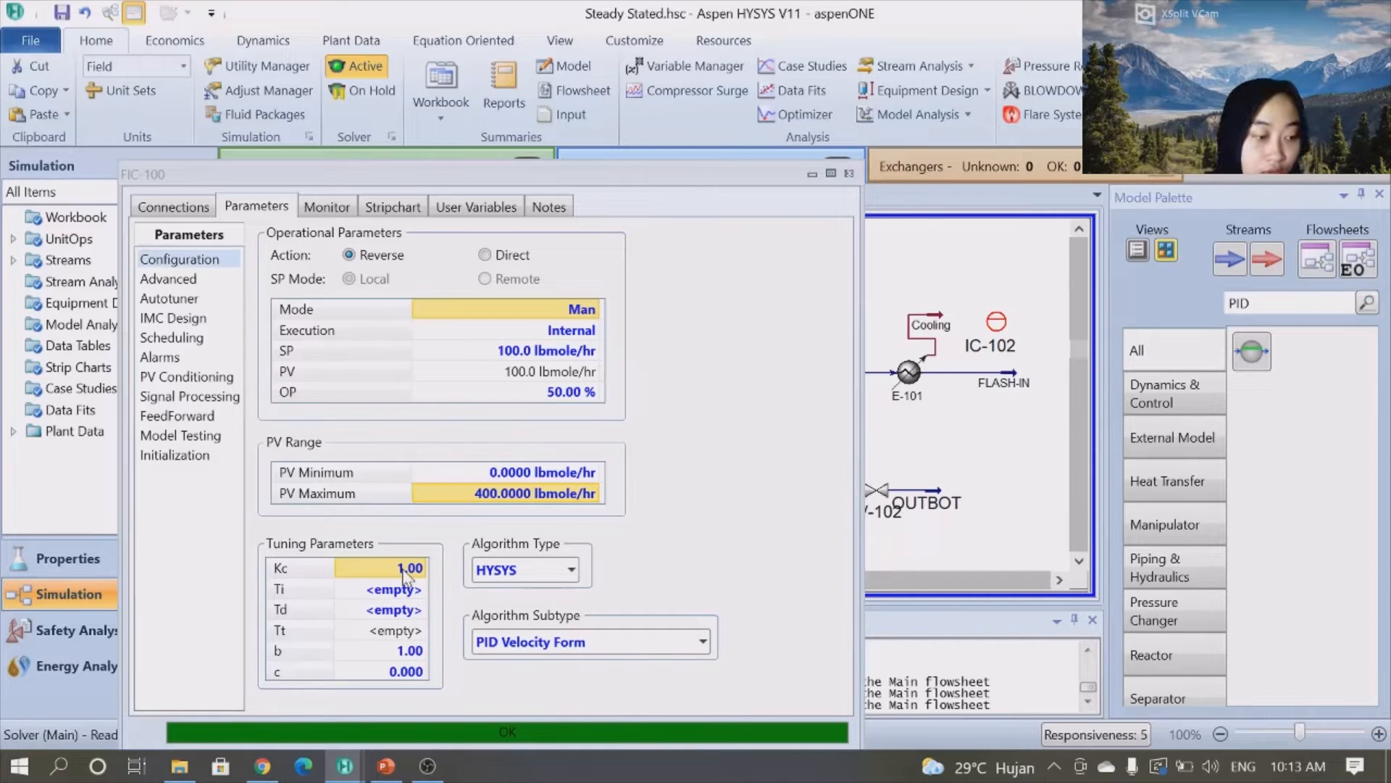
- Set the controller's tuning parameters Kc to 0.3 and Ti to 0.213
{"action": "type", "text": "0."}
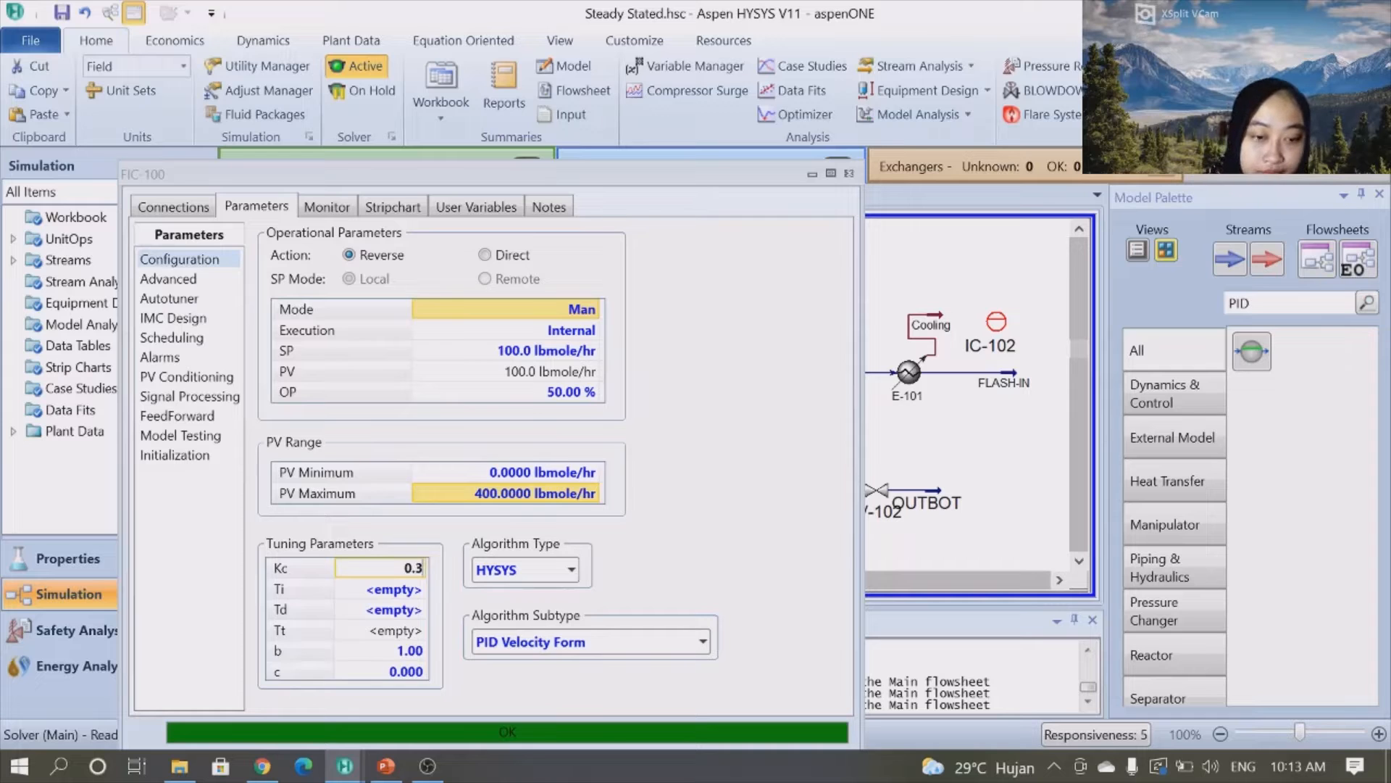
{"action": "type", "text": "3"}
{"action": "key", "text": "Return"}
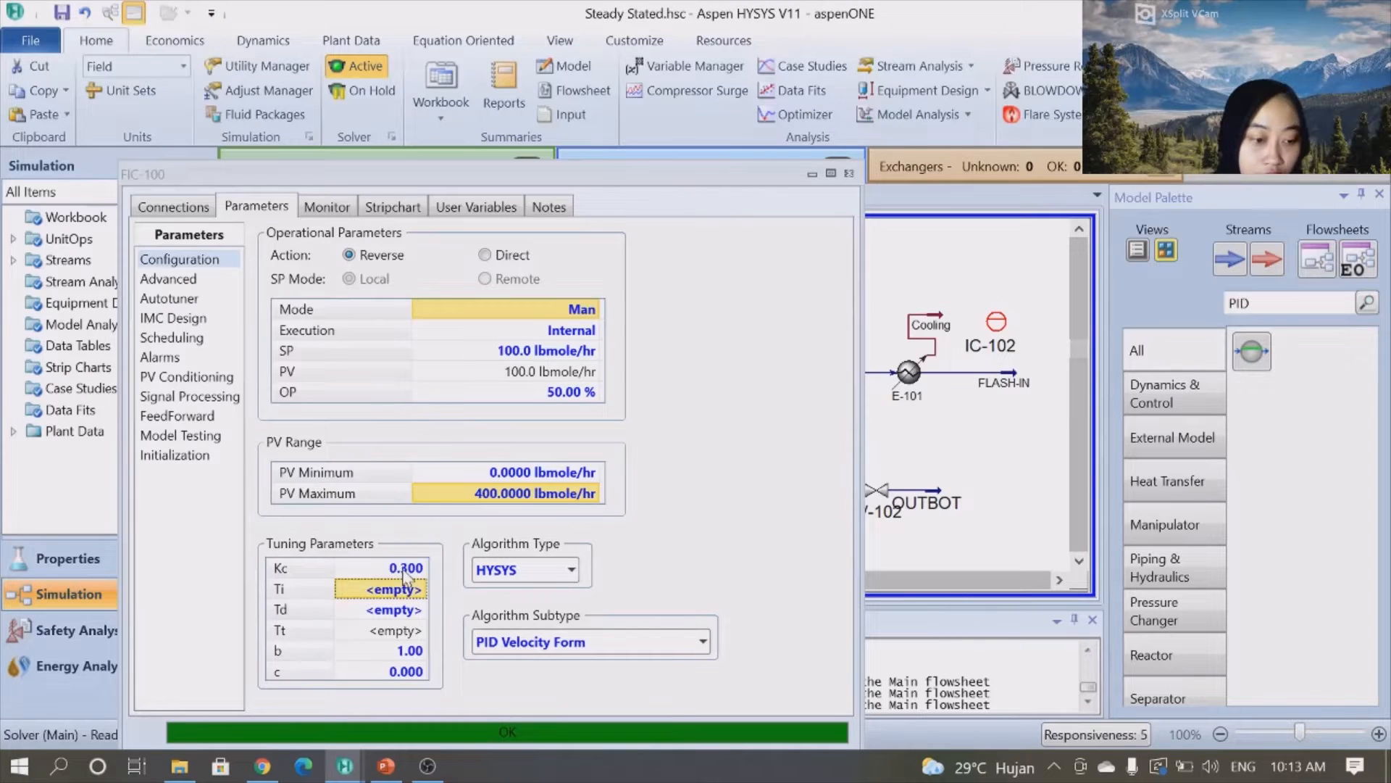
{"action": "type", "text": "0.213"}
{"action": "key", "text": "Return"}
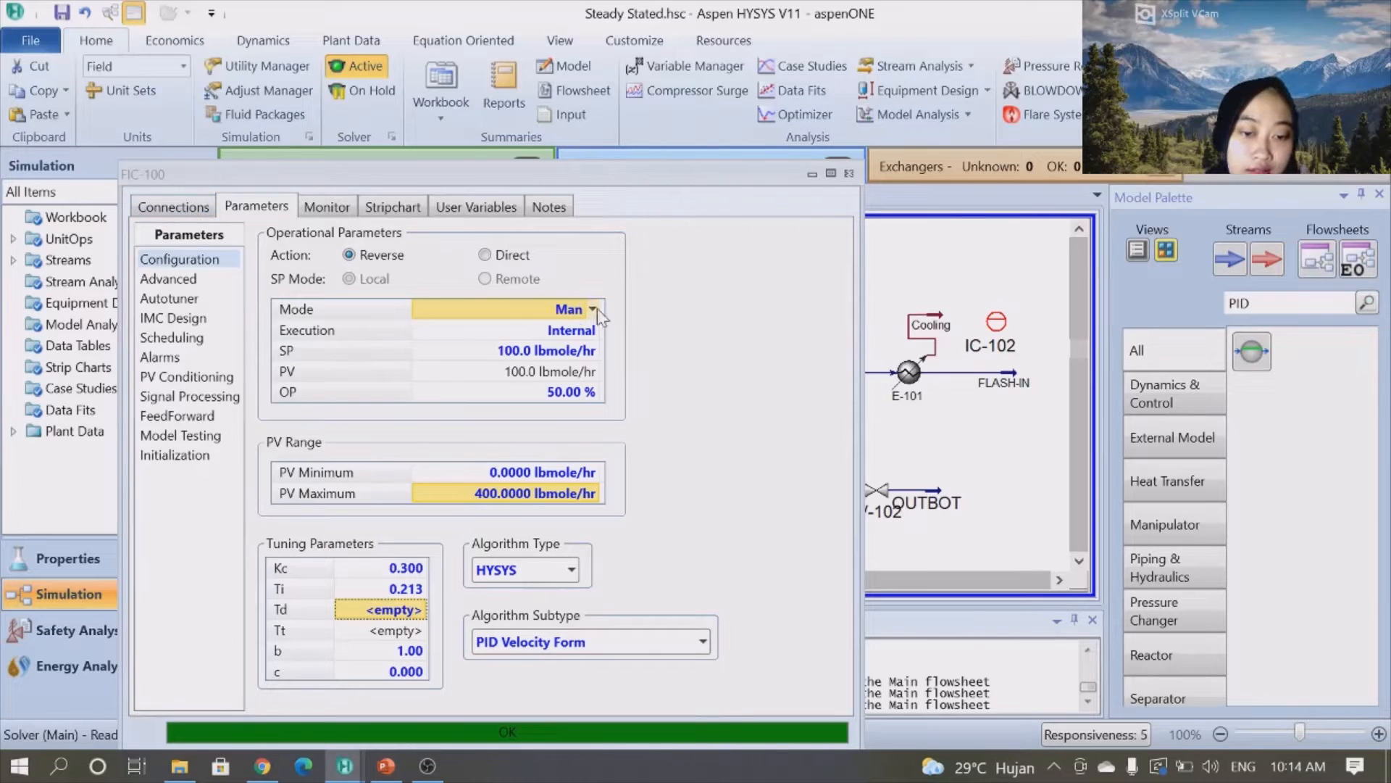
- Rename the first flow controller BZ-TUNE and close its window
{"action": "left_click", "coordinate": [202, 209]}
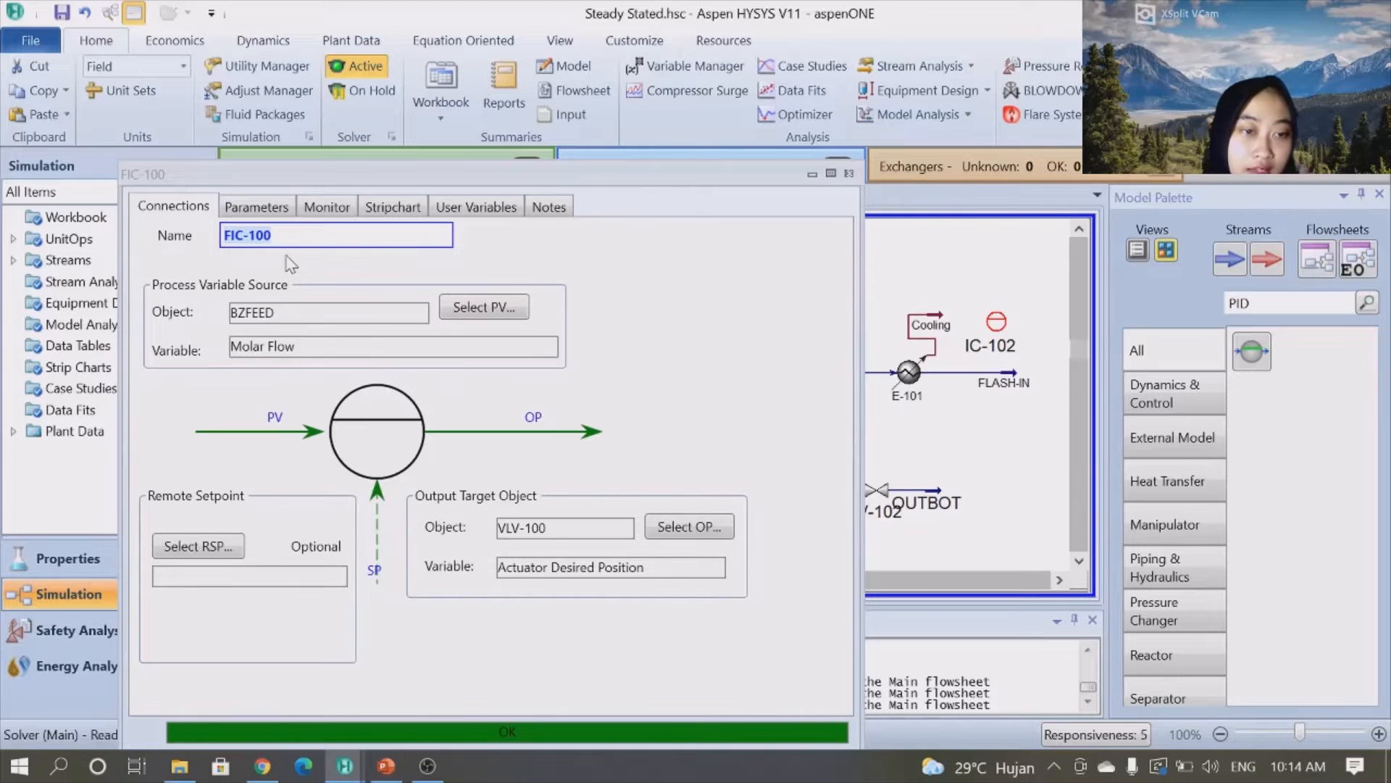
{"action": "key", "text": "BackSpace"}
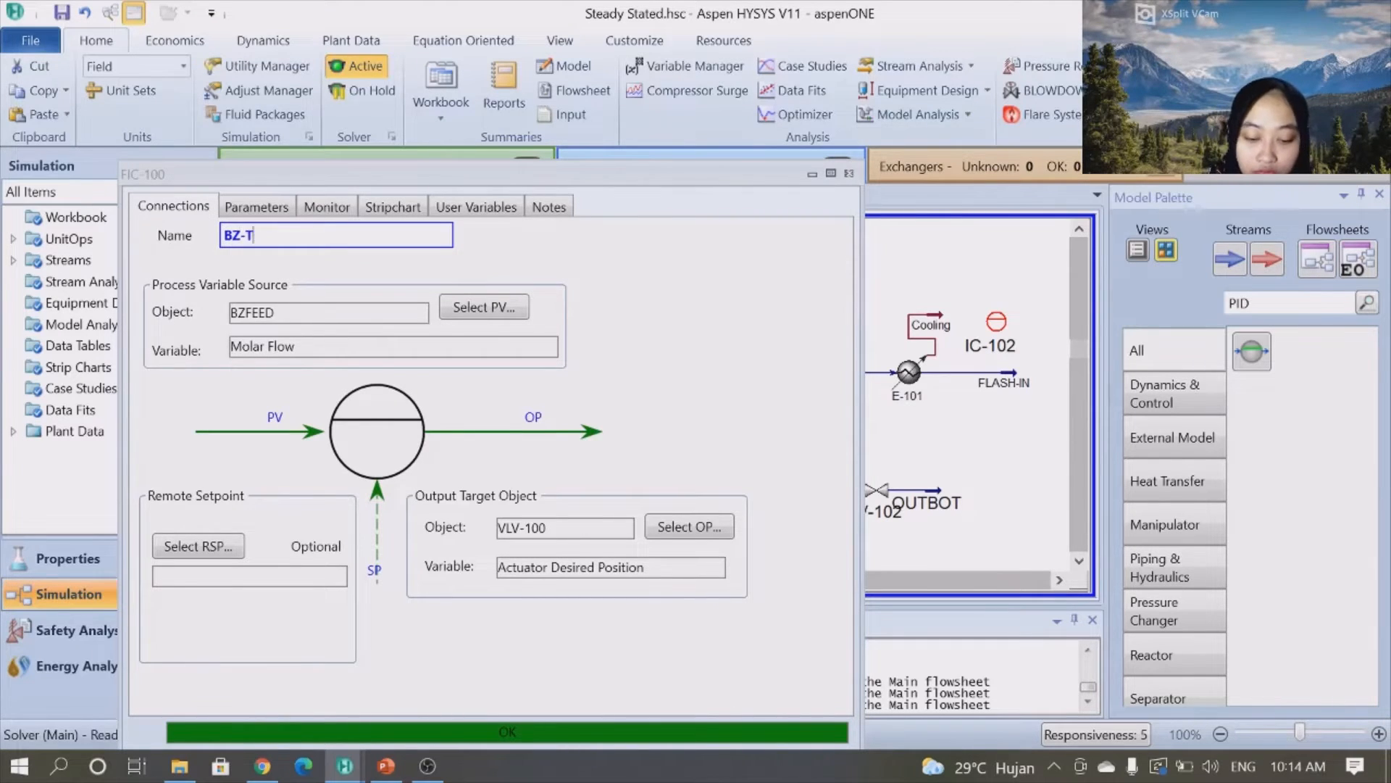
{"action": "key", "text": "Return"}
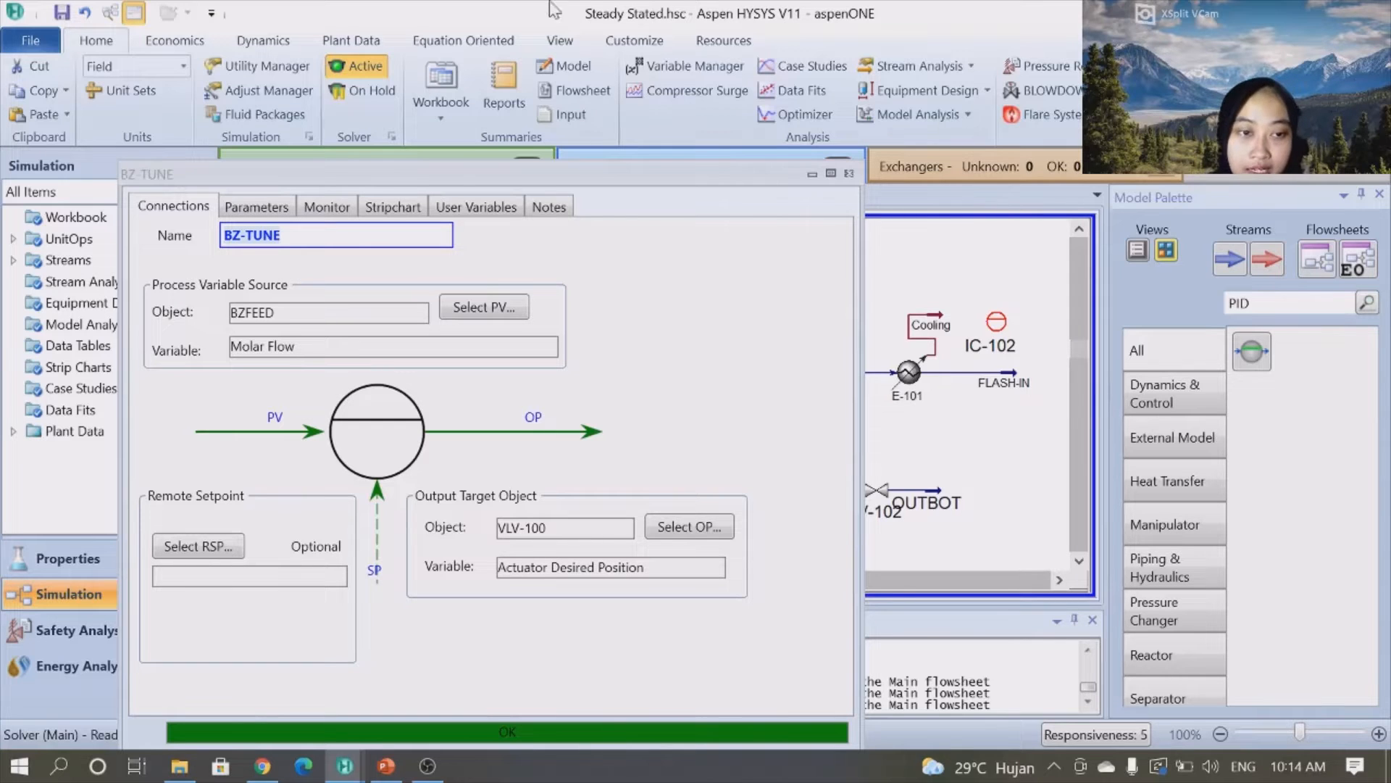
{"action": "left_click", "coordinate": [849, 174]}
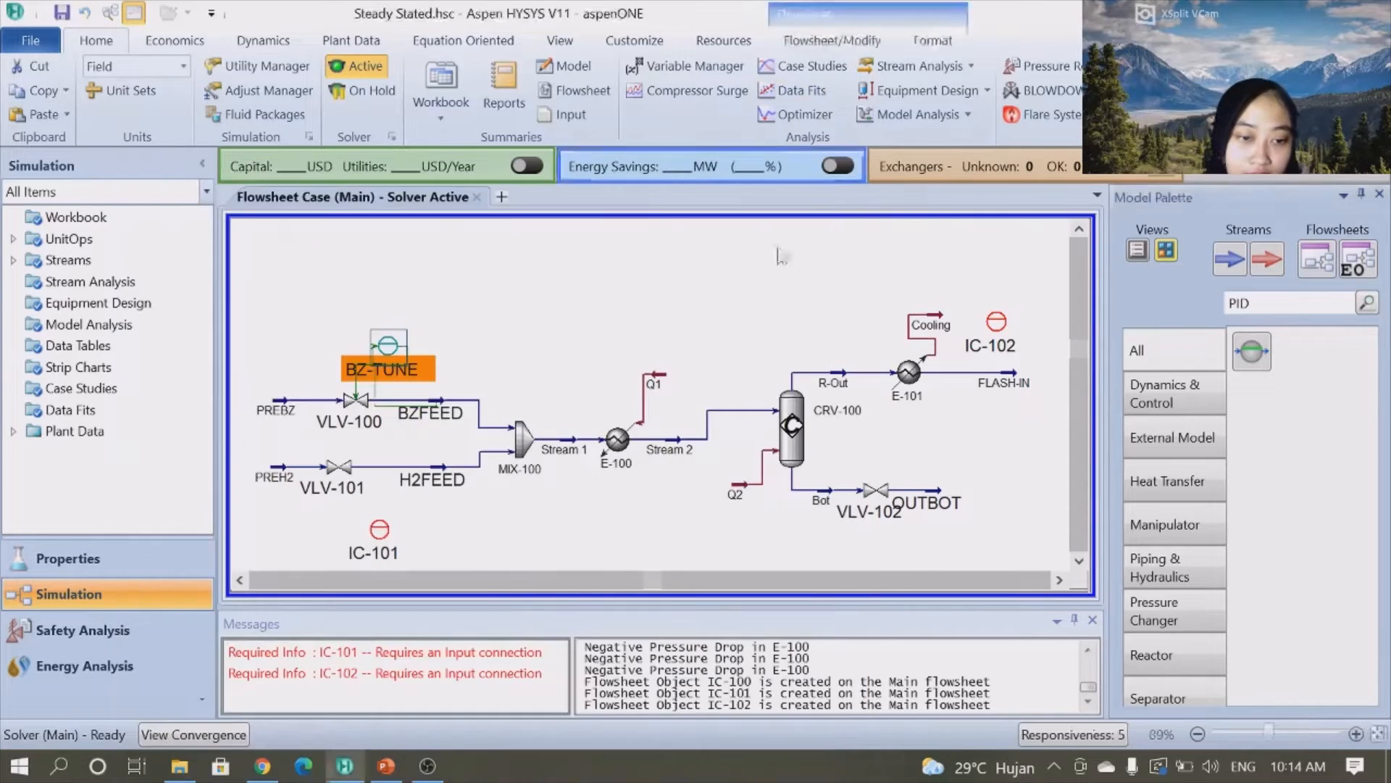
- Rotate the BZ-TUNE controller icon by 180 degrees on the flowsheet
{"action": "left_click", "coordinate": [833, 44]}
{"action": "left_click", "coordinate": [164, 67]}
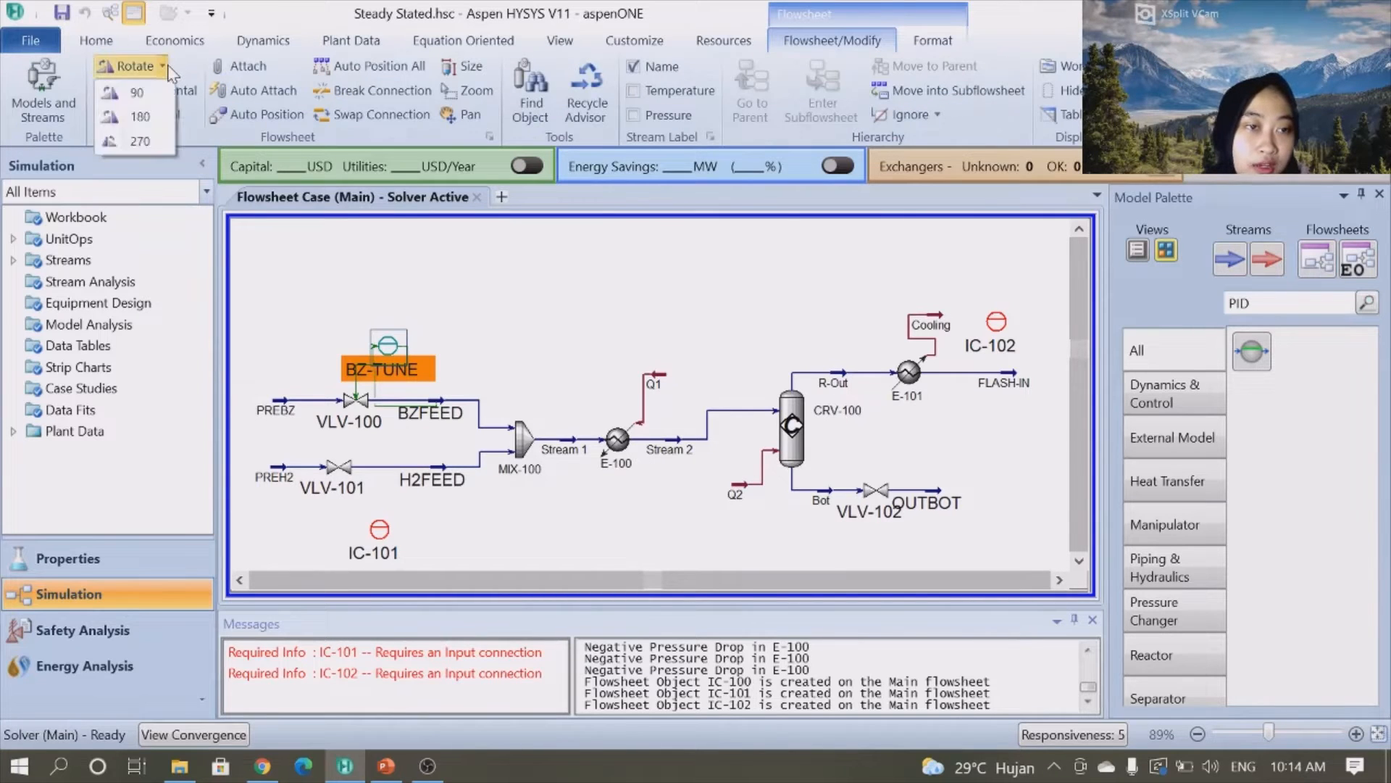
{"action": "left_click", "coordinate": [145, 116]}
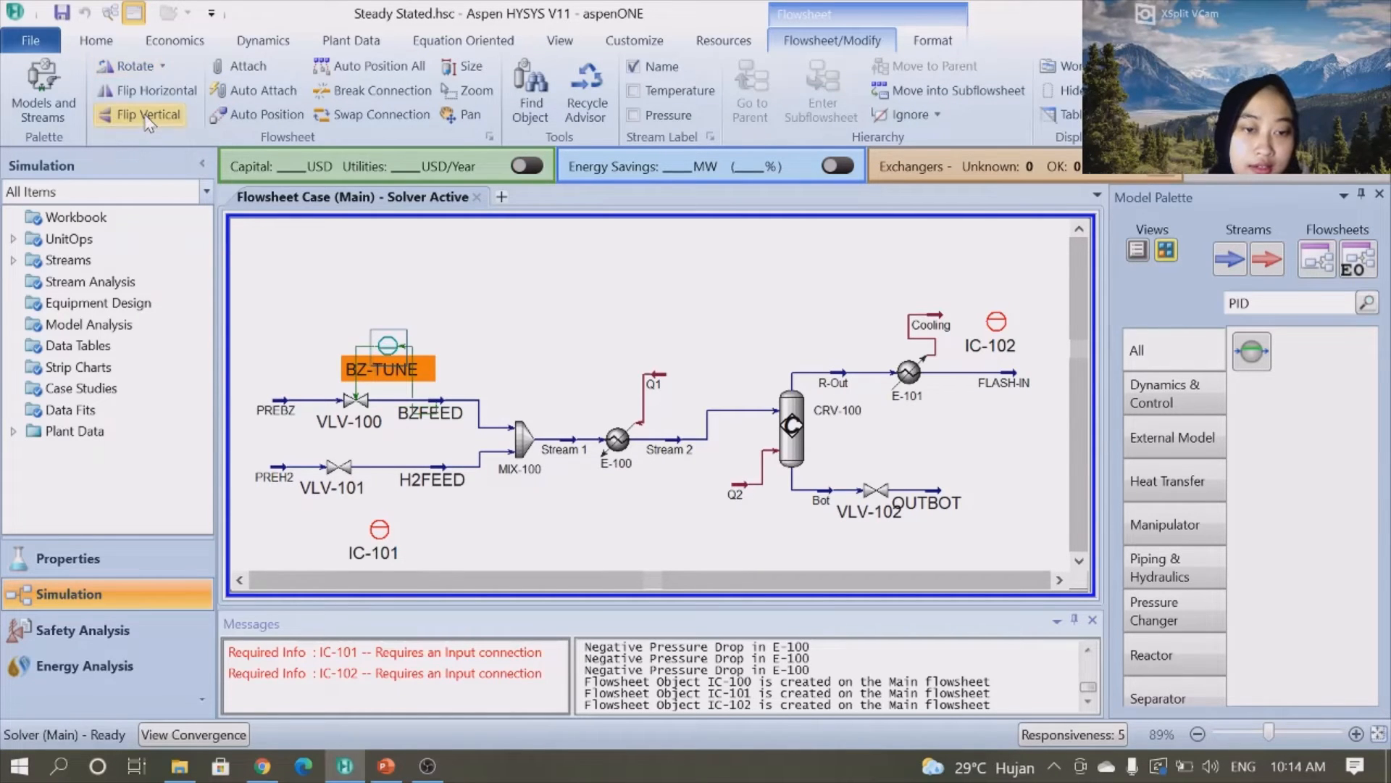
{"action": "left_click", "coordinate": [574, 371]}
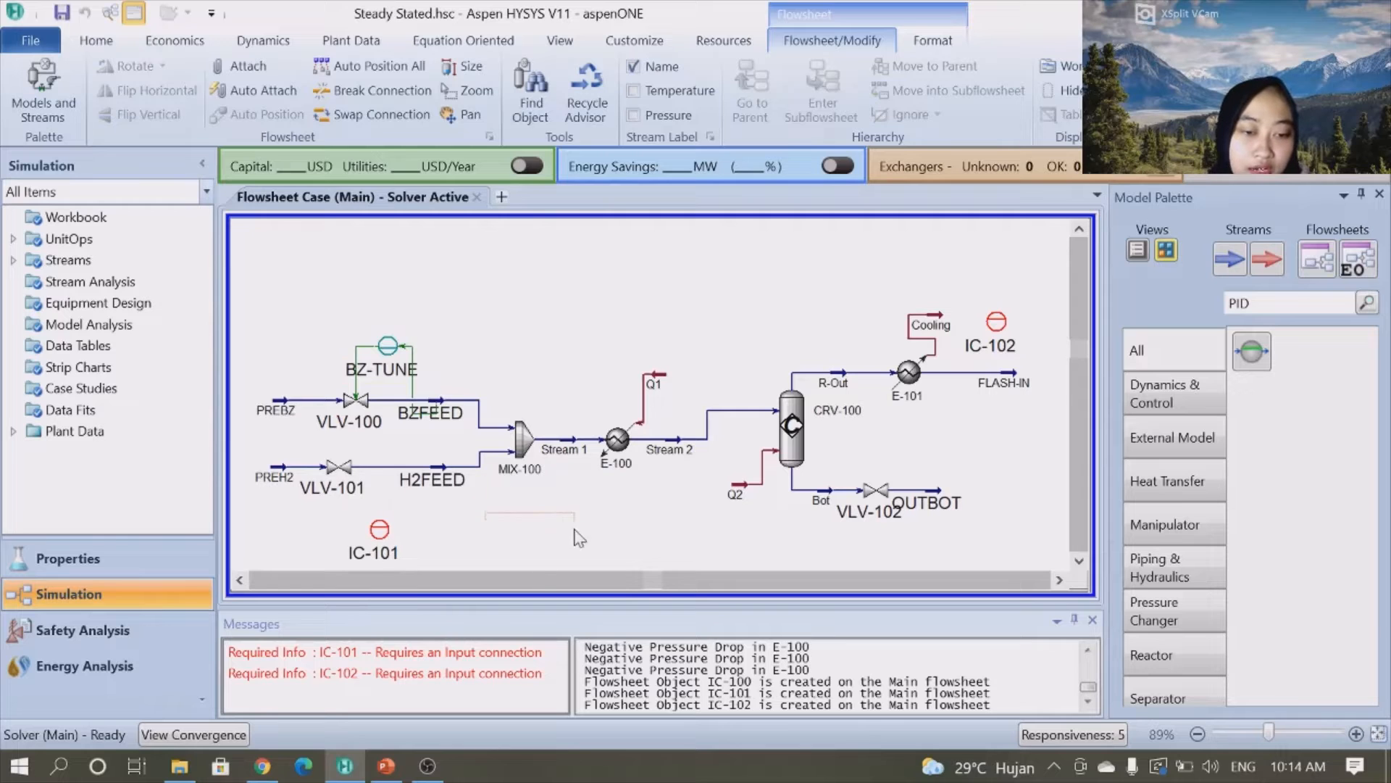
- Open controller IC-101 and set its process variable to H2FEED's Molar Flow
{"action": "scroll", "coordinate": [566, 516], "scroll_direction": "down", "scroll_amount": 1}
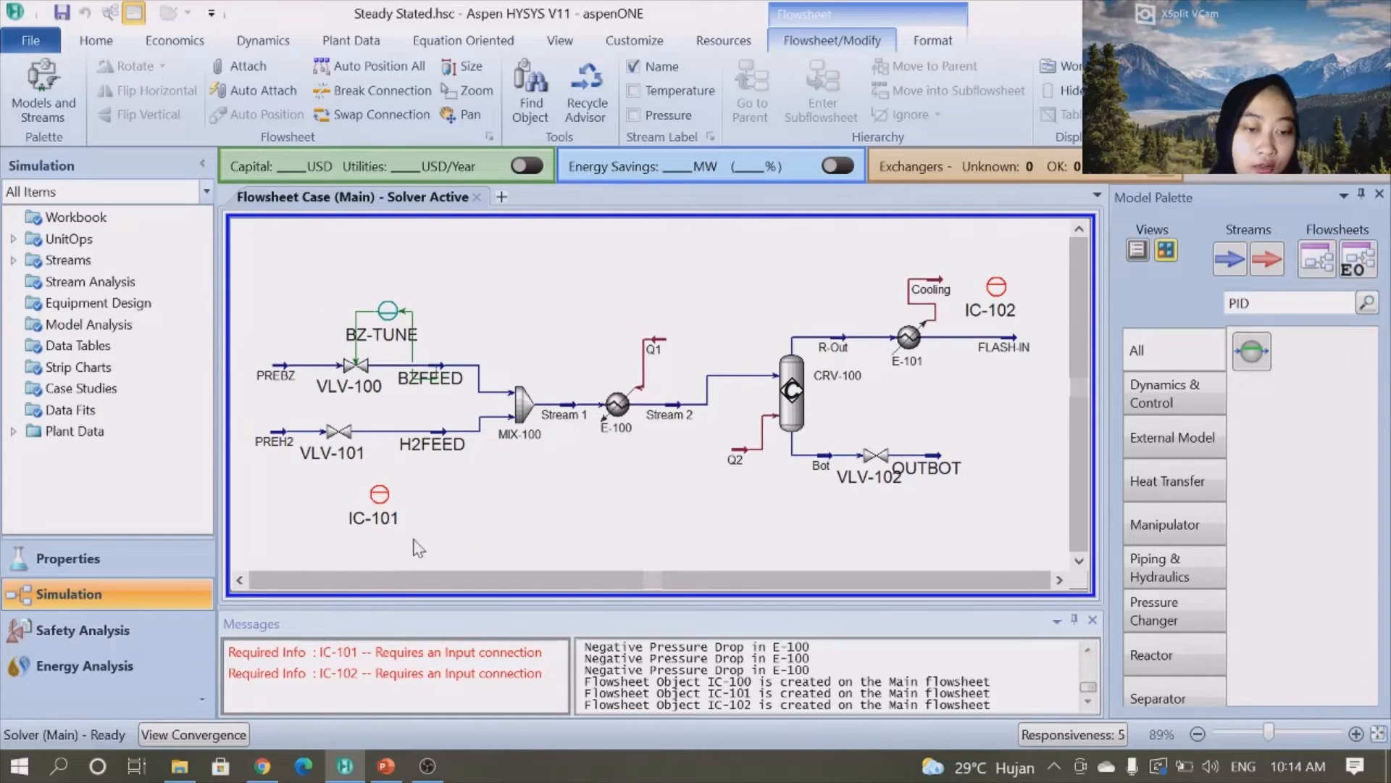
{"action": "double_click", "coordinate": [380, 498]}
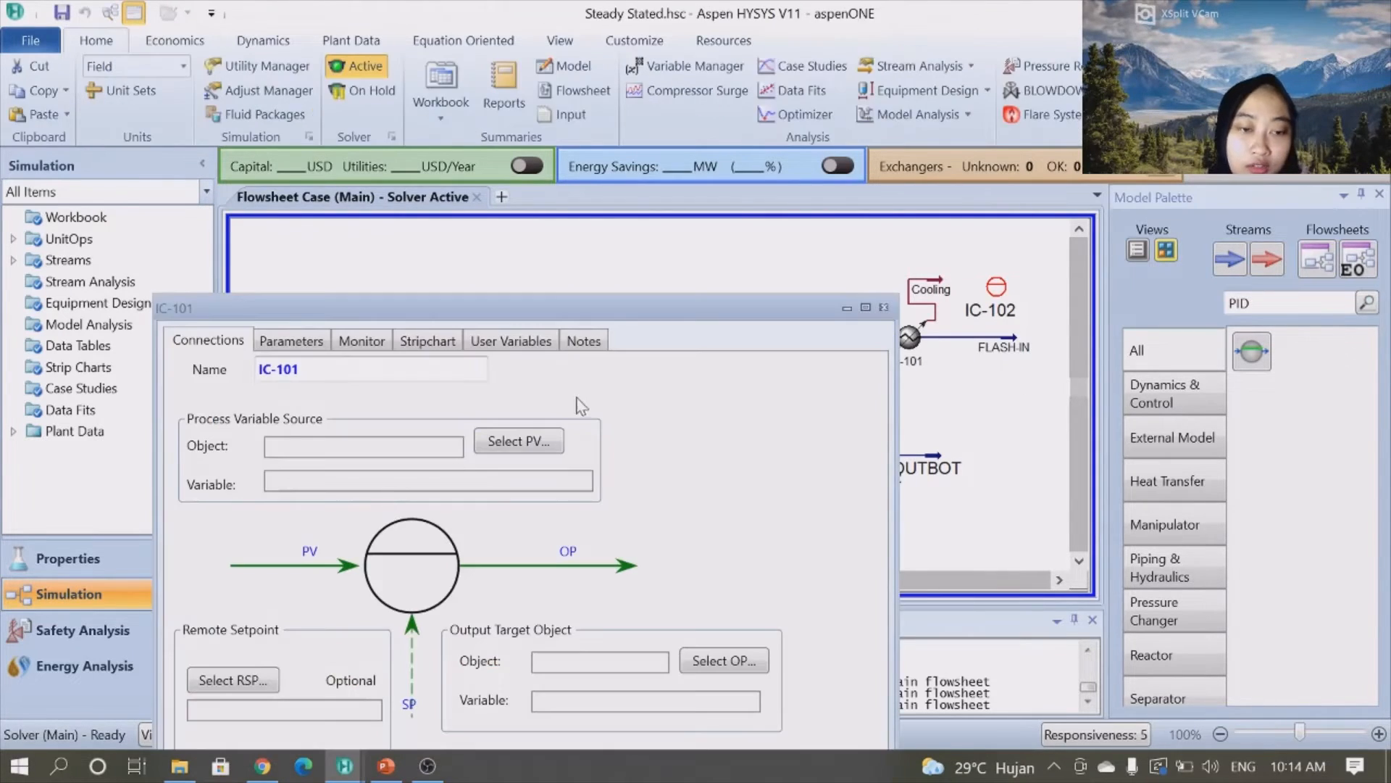
{"action": "left_click_drag", "start_coordinate": [675, 311], "coordinate": [582, 134]}
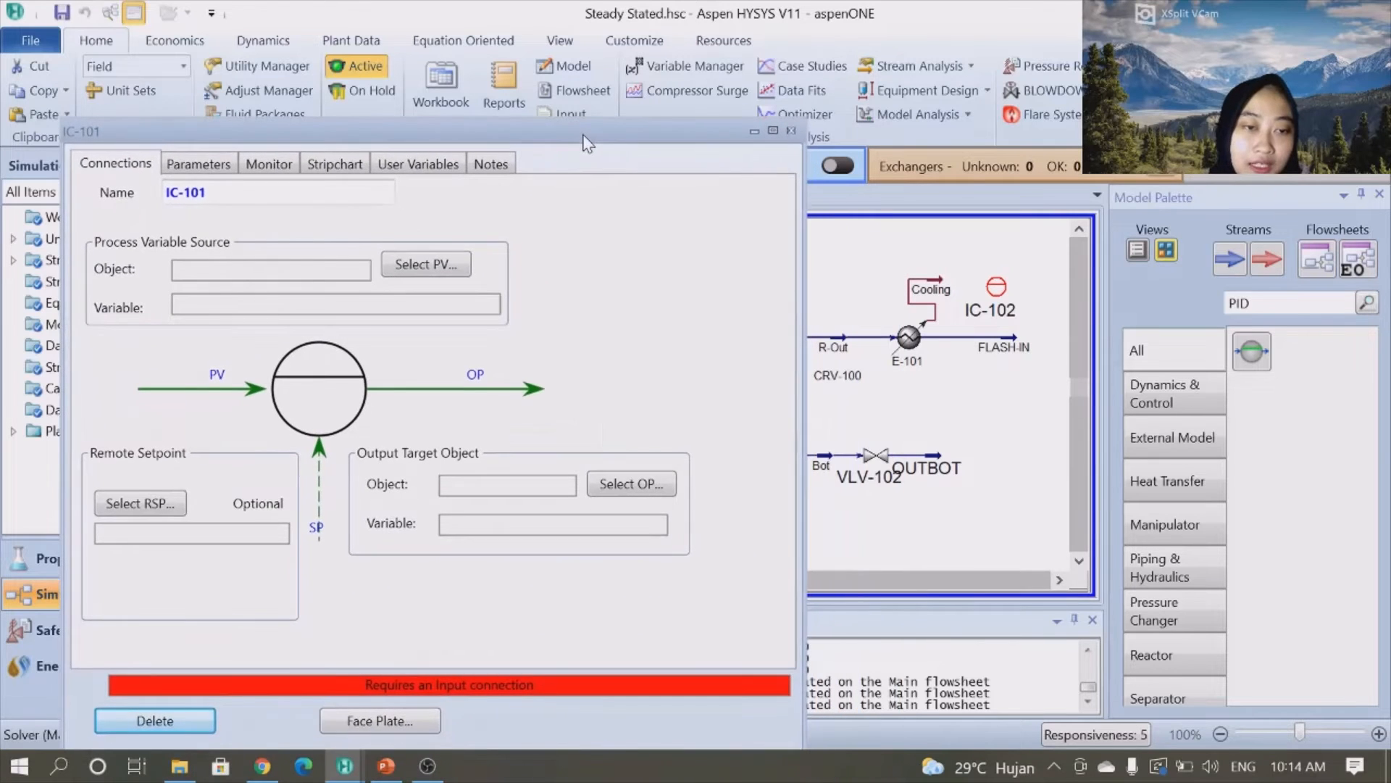
{"action": "left_click", "coordinate": [437, 262]}
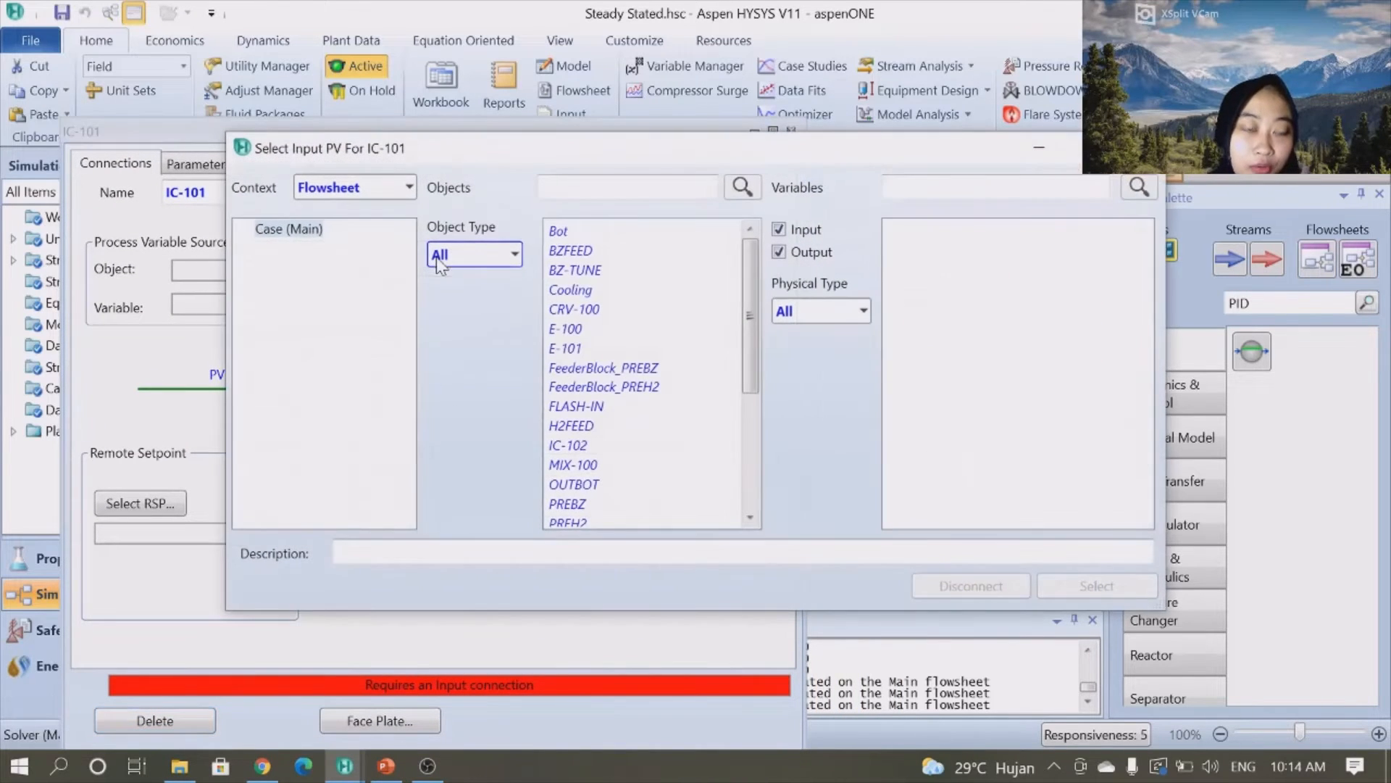
{"action": "left_click", "coordinate": [571, 433]}
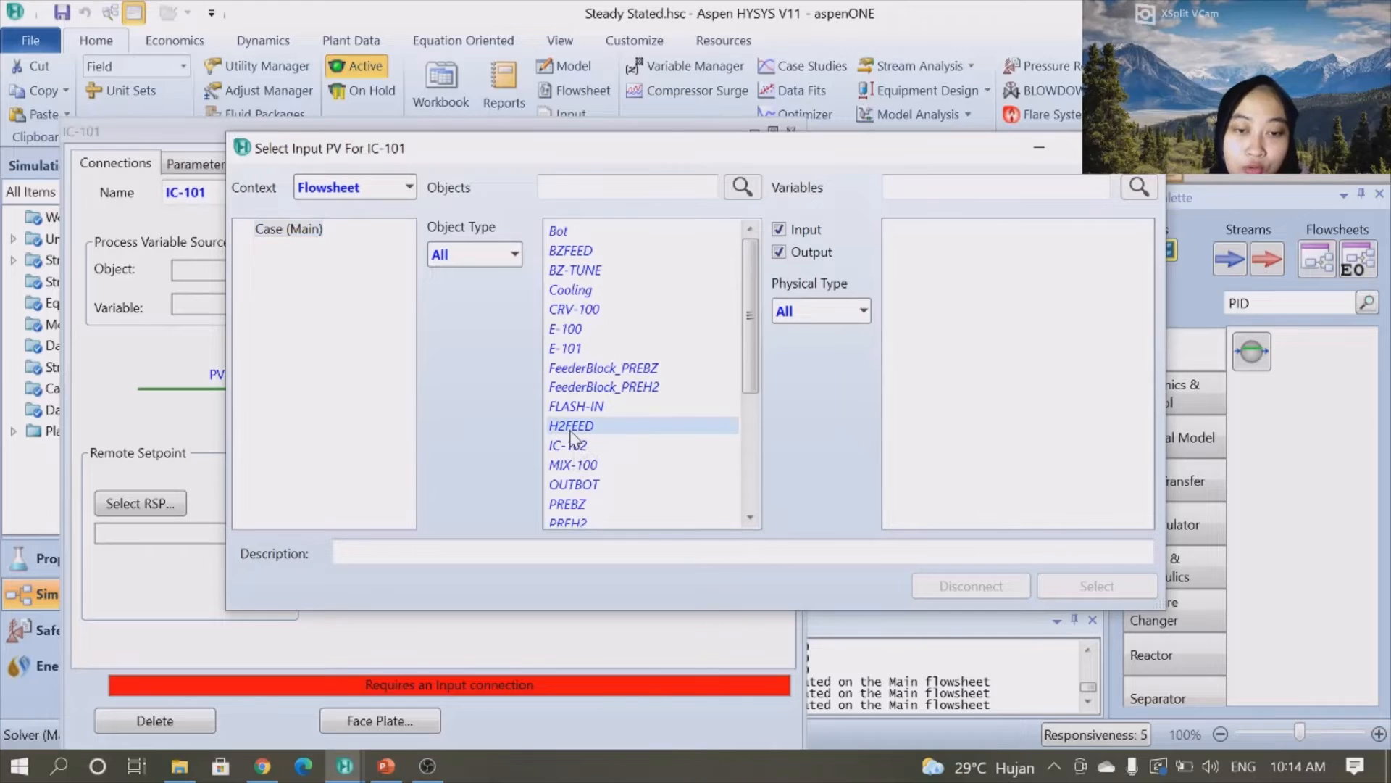
{"action": "left_click", "coordinate": [995, 188]}
{"action": "type", "text": "MOLAR"}
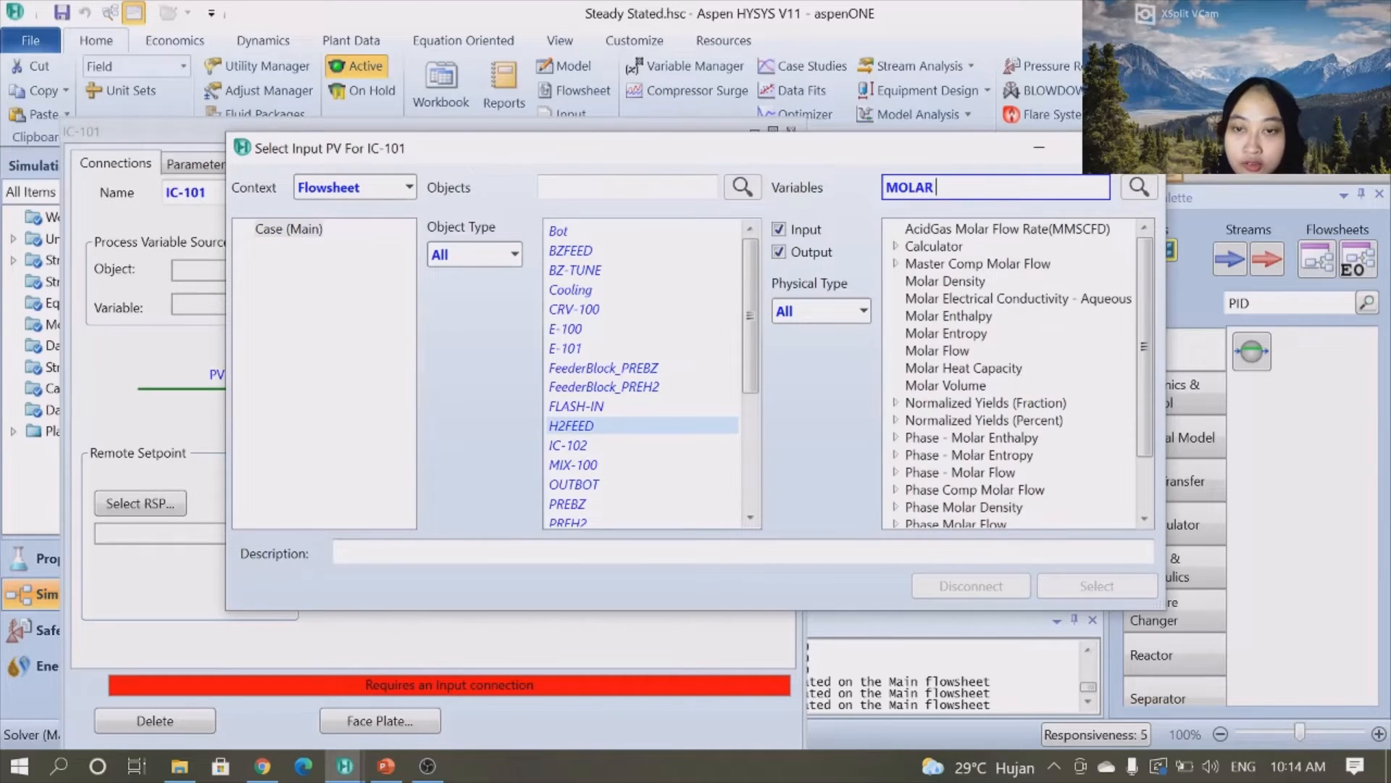
{"action": "left_click", "coordinate": [958, 350]}
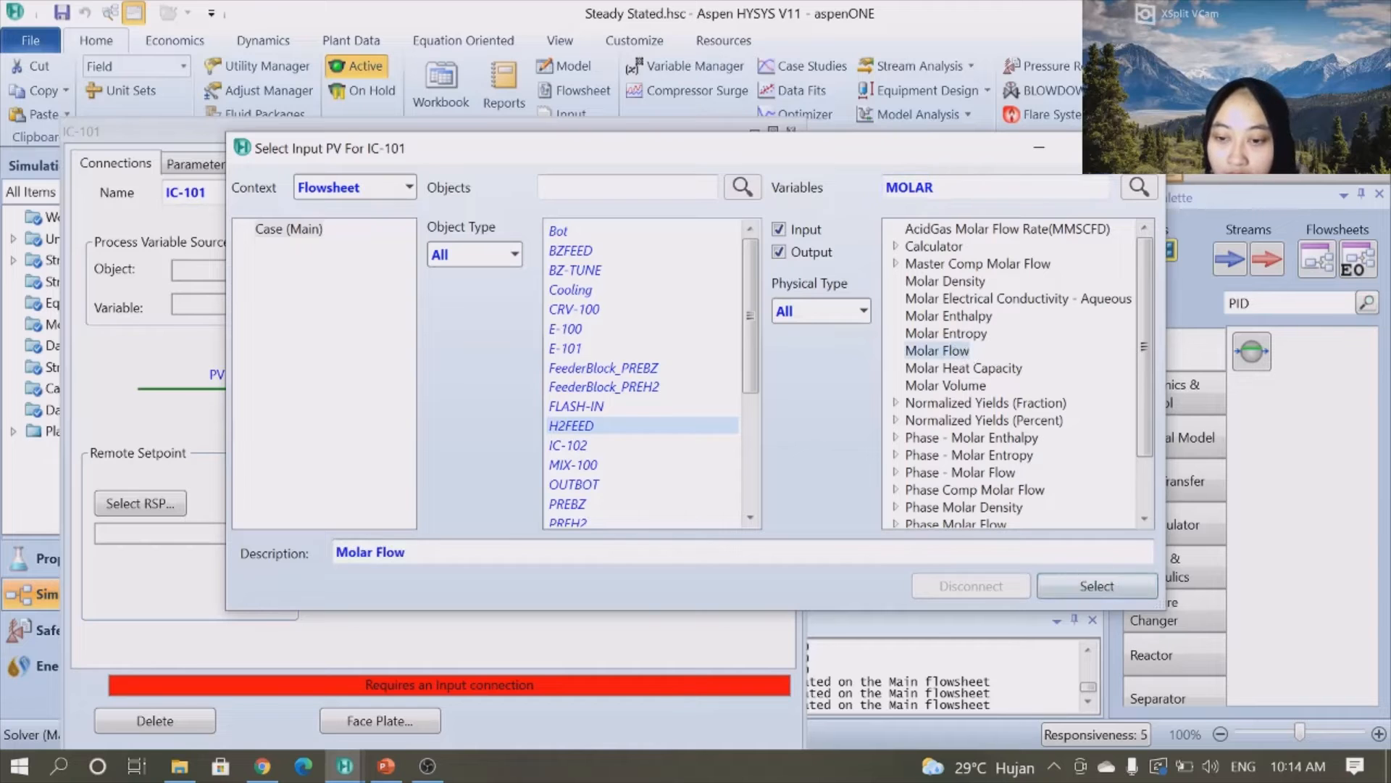
{"action": "left_click", "coordinate": [1076, 590]}
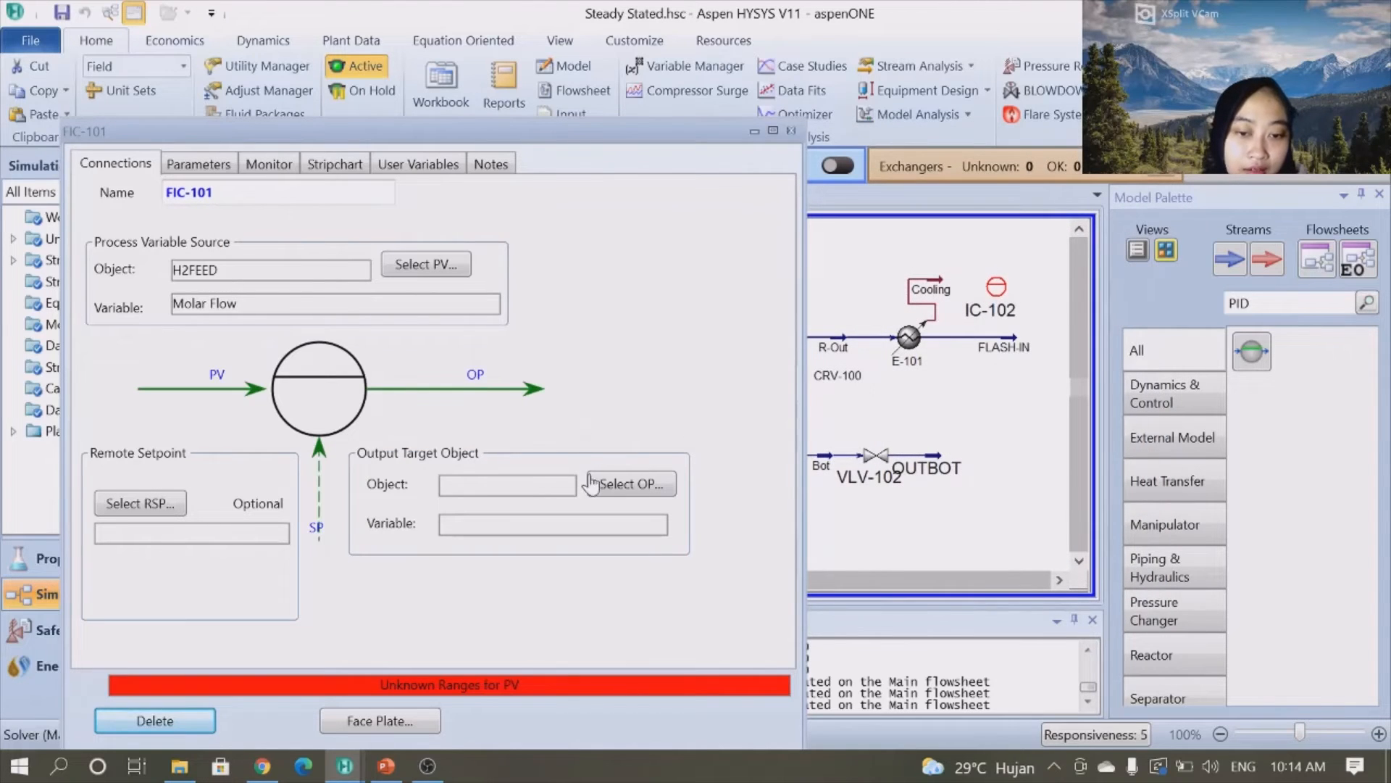
- Set the controller's output target to VLV-101's Actuator Desired Position
{"action": "left_click", "coordinate": [636, 483]}
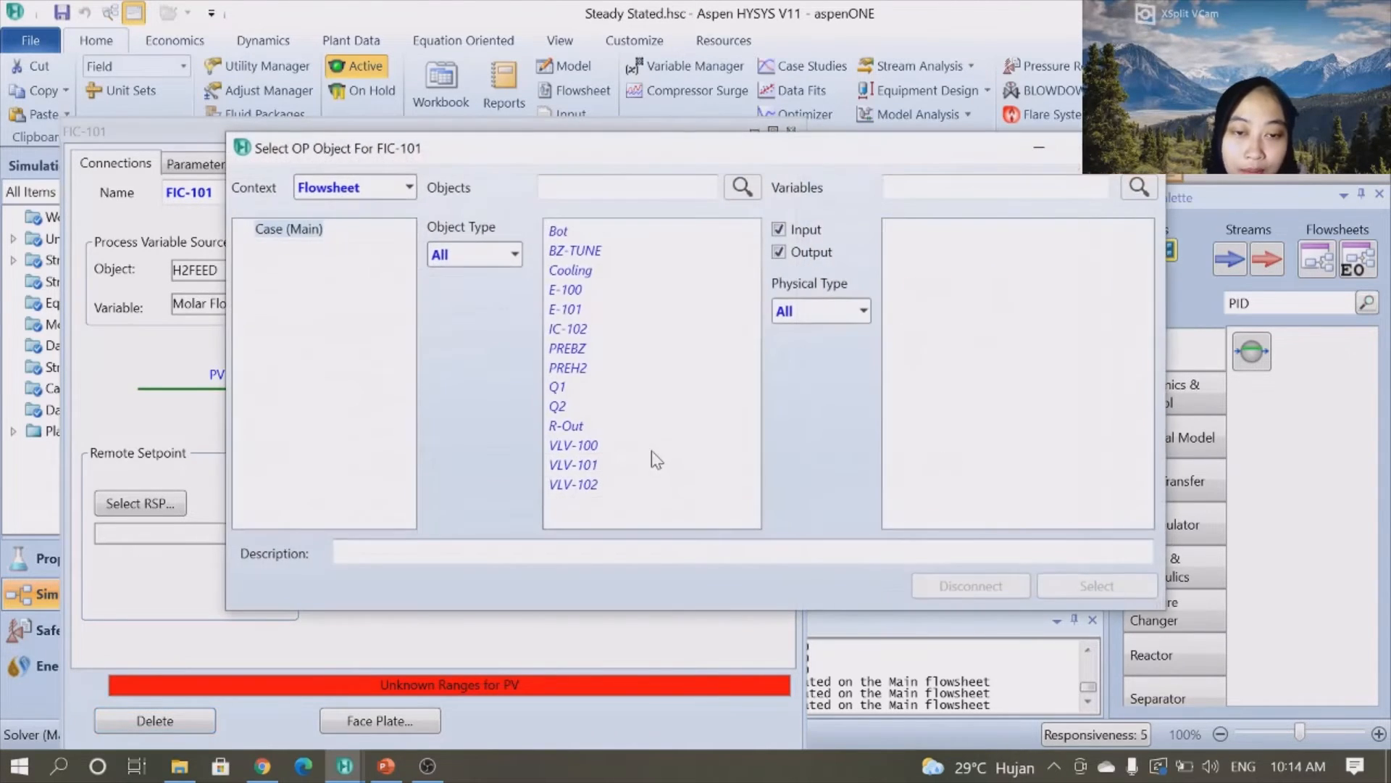
{"action": "left_click", "coordinate": [575, 463]}
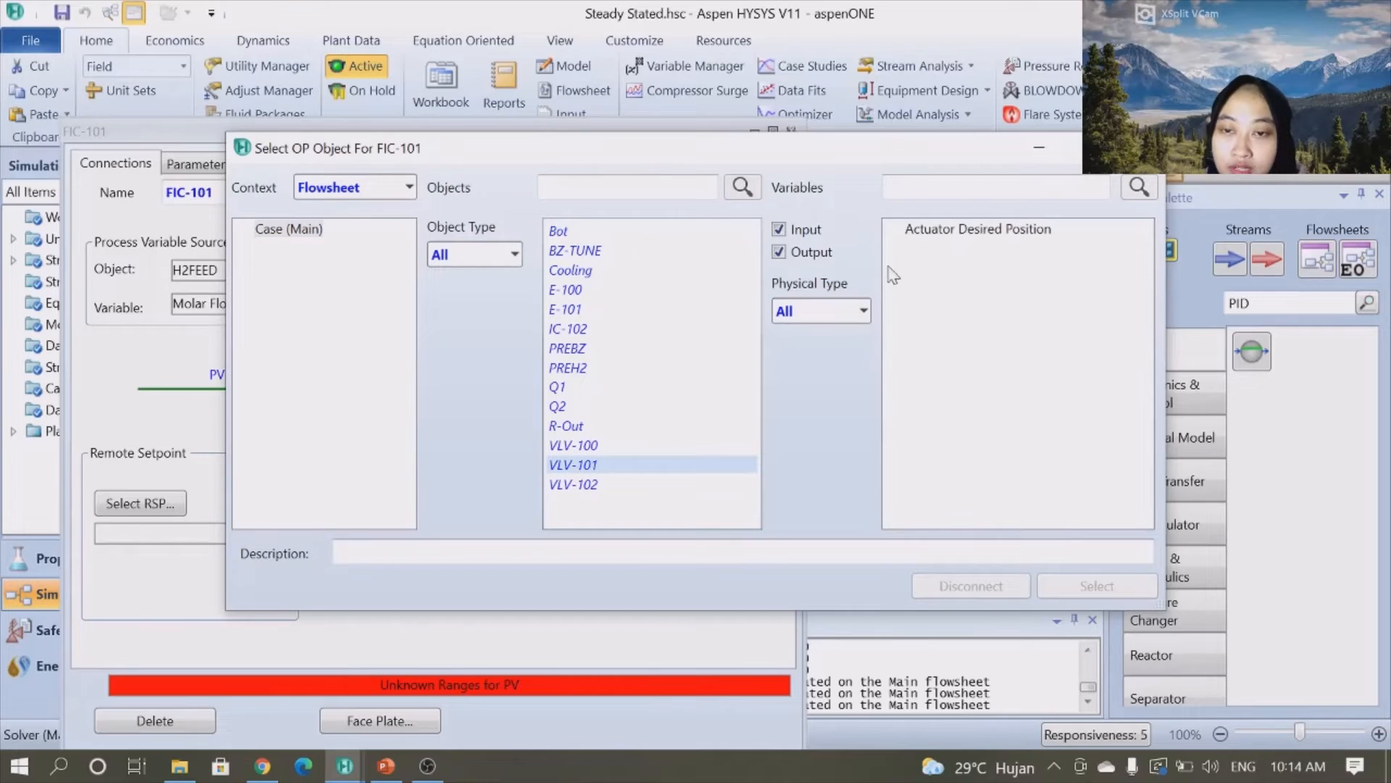
{"action": "left_click", "coordinate": [958, 230]}
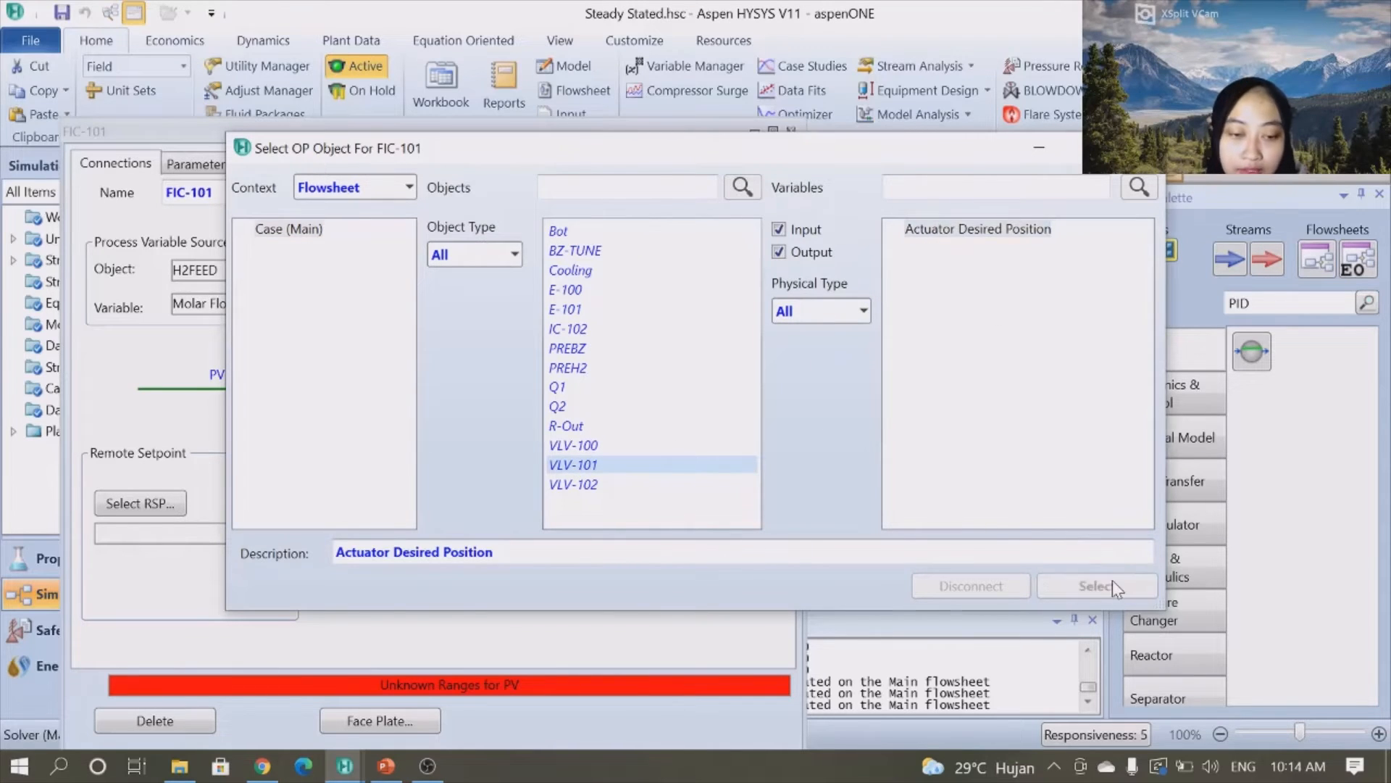
{"action": "left_click", "coordinate": [1109, 583]}
- Set the controller's PV range from 0 to 400 lbmole/hr
{"action": "left_click", "coordinate": [205, 165]}
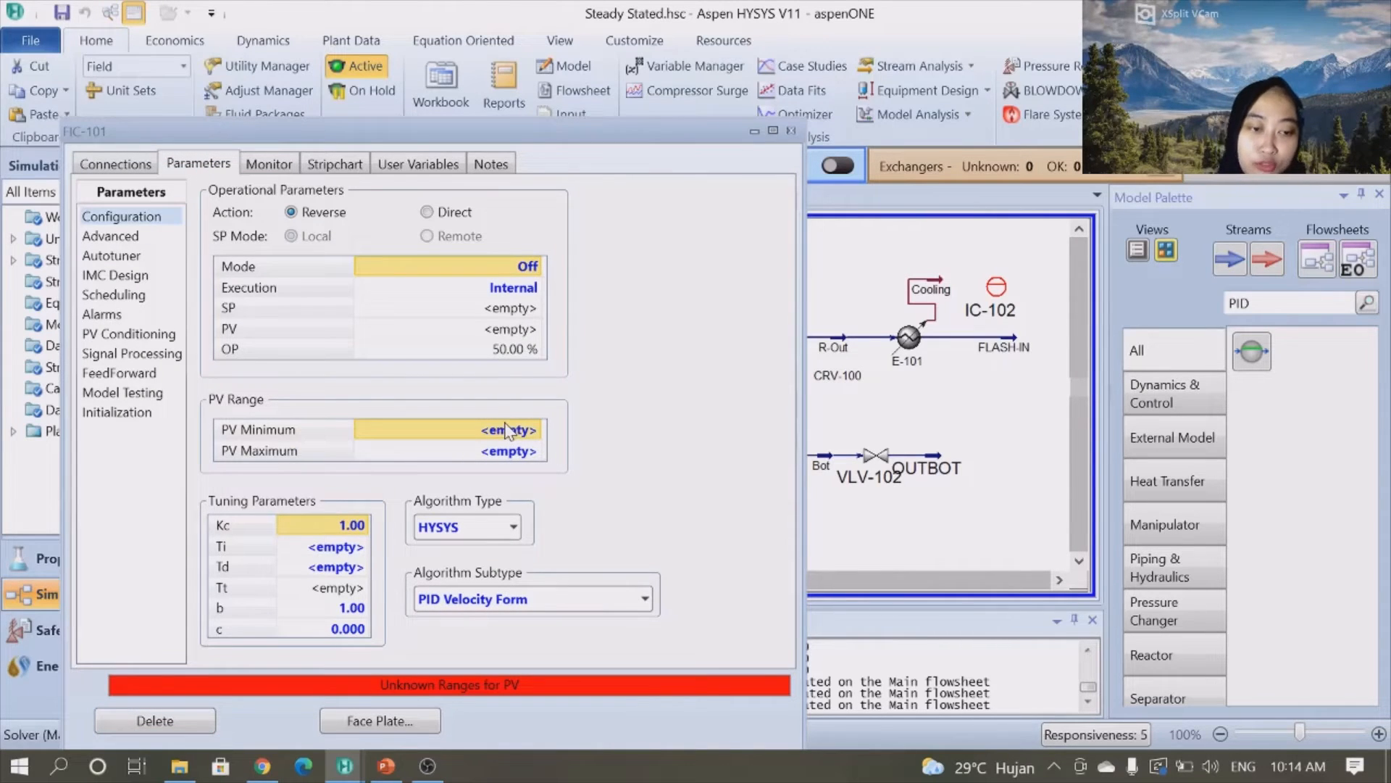
{"action": "type", "text": "0"}
{"action": "key", "text": "Return"}
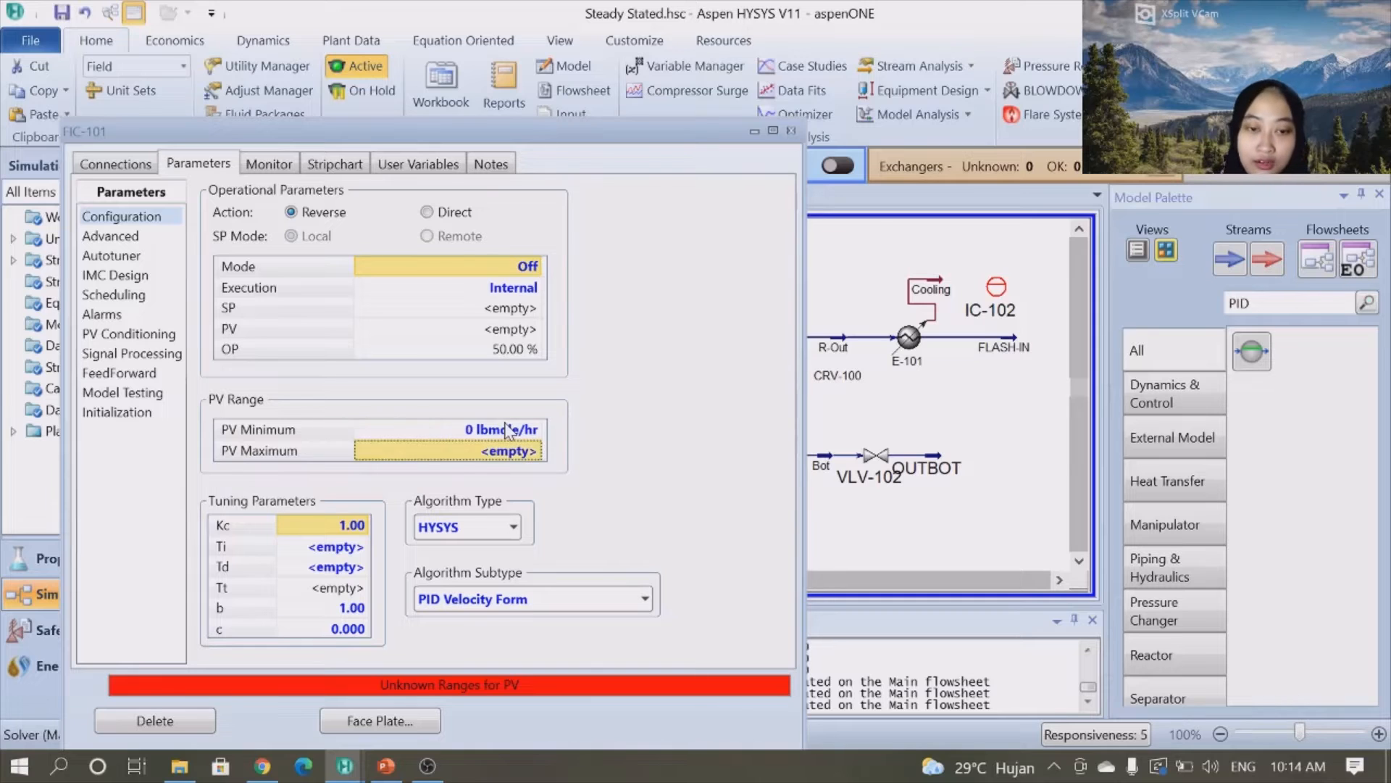
{"action": "type", "text": "400 lbmo"}
{"action": "key", "text": "Return"}
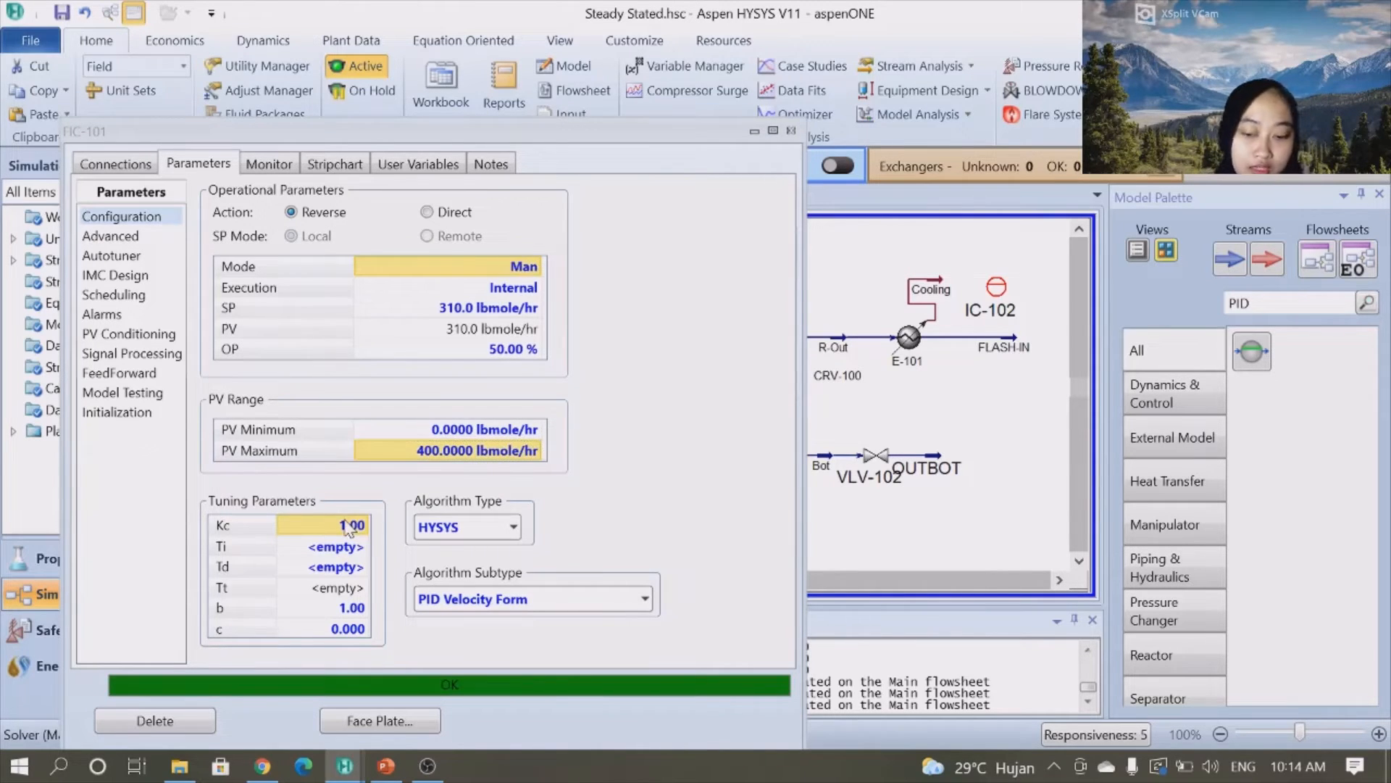
- Set the controller's tuning parameters Kc to 0.3 and Ti to 0.213
{"action": "type", "text": "0.3"}
{"action": "key", "text": "Return"}
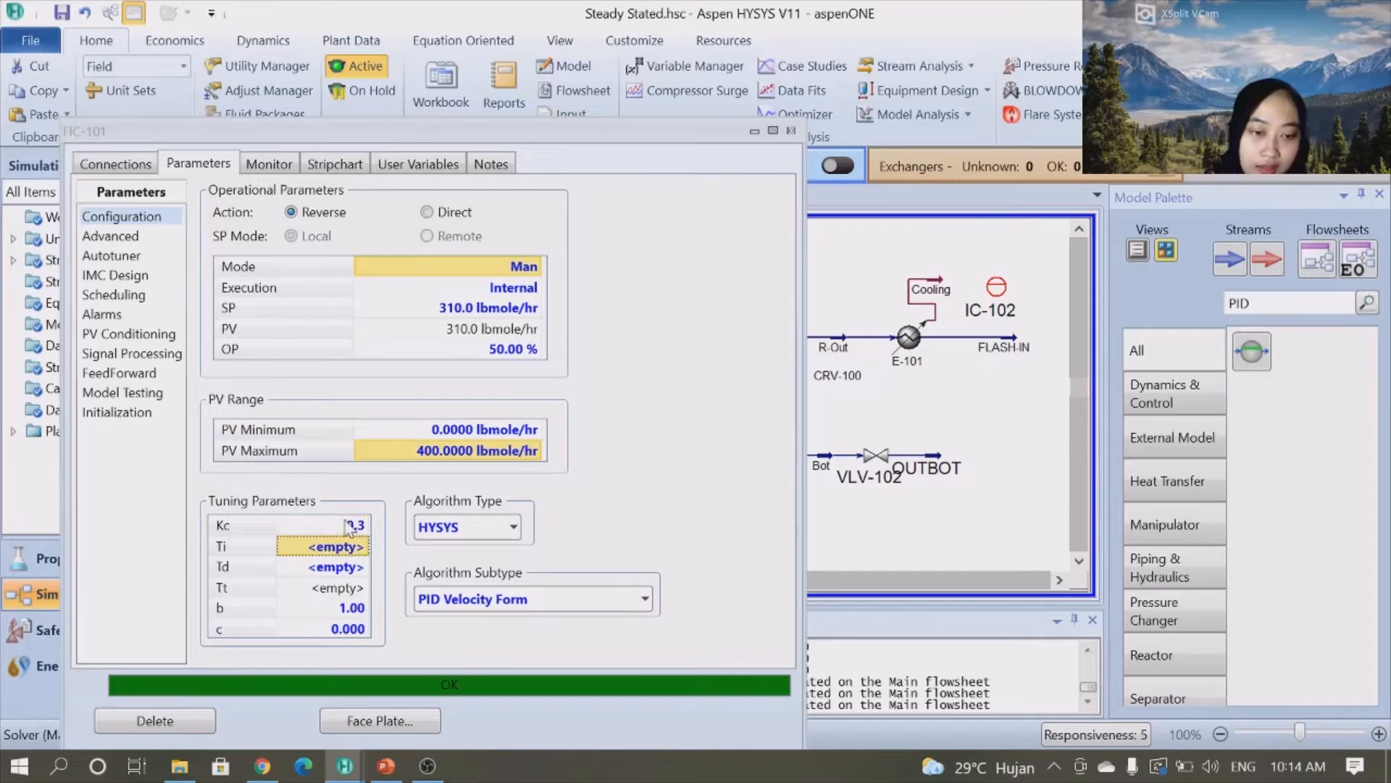
{"action": "type", "text": "0.21`3"}
{"action": "key", "text": "BackSpace"}
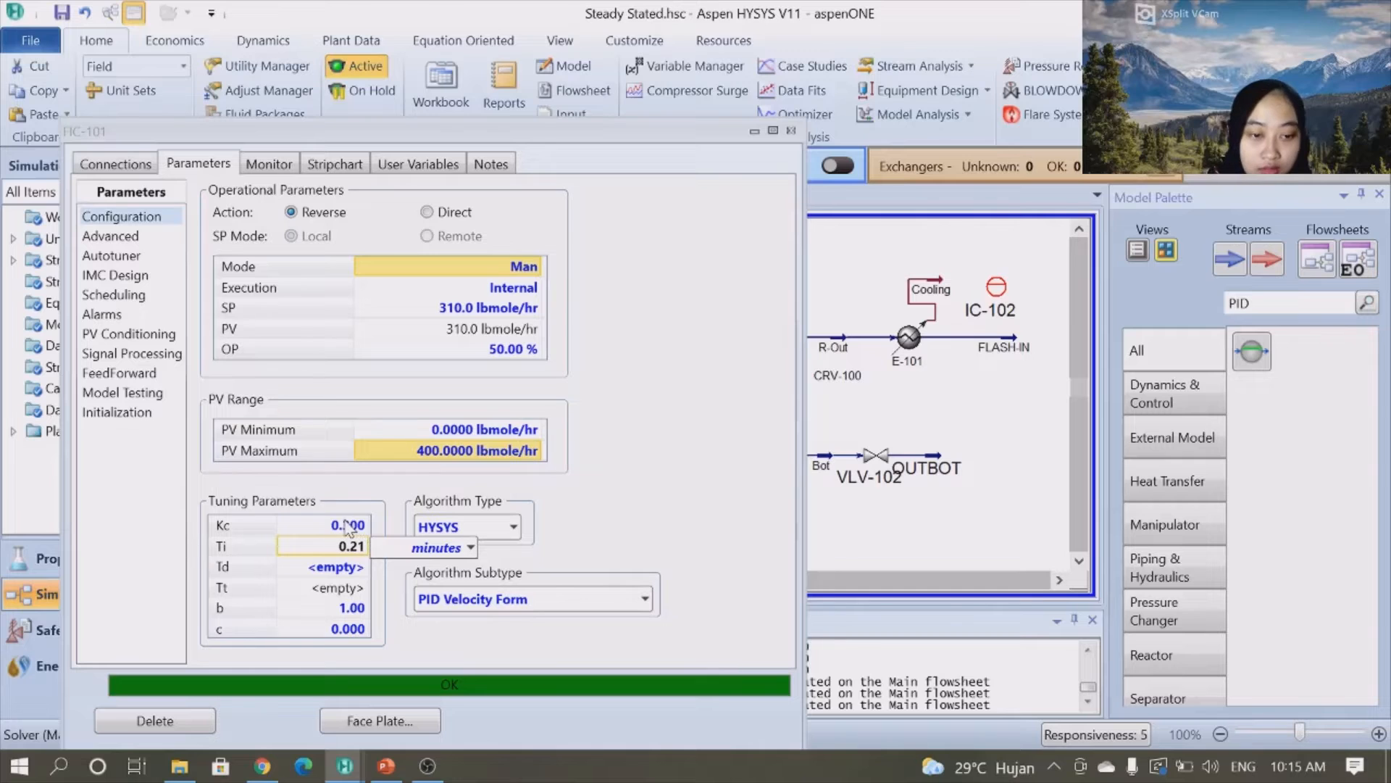
{"action": "type", "text": "3"}
{"action": "key", "text": "Return"}
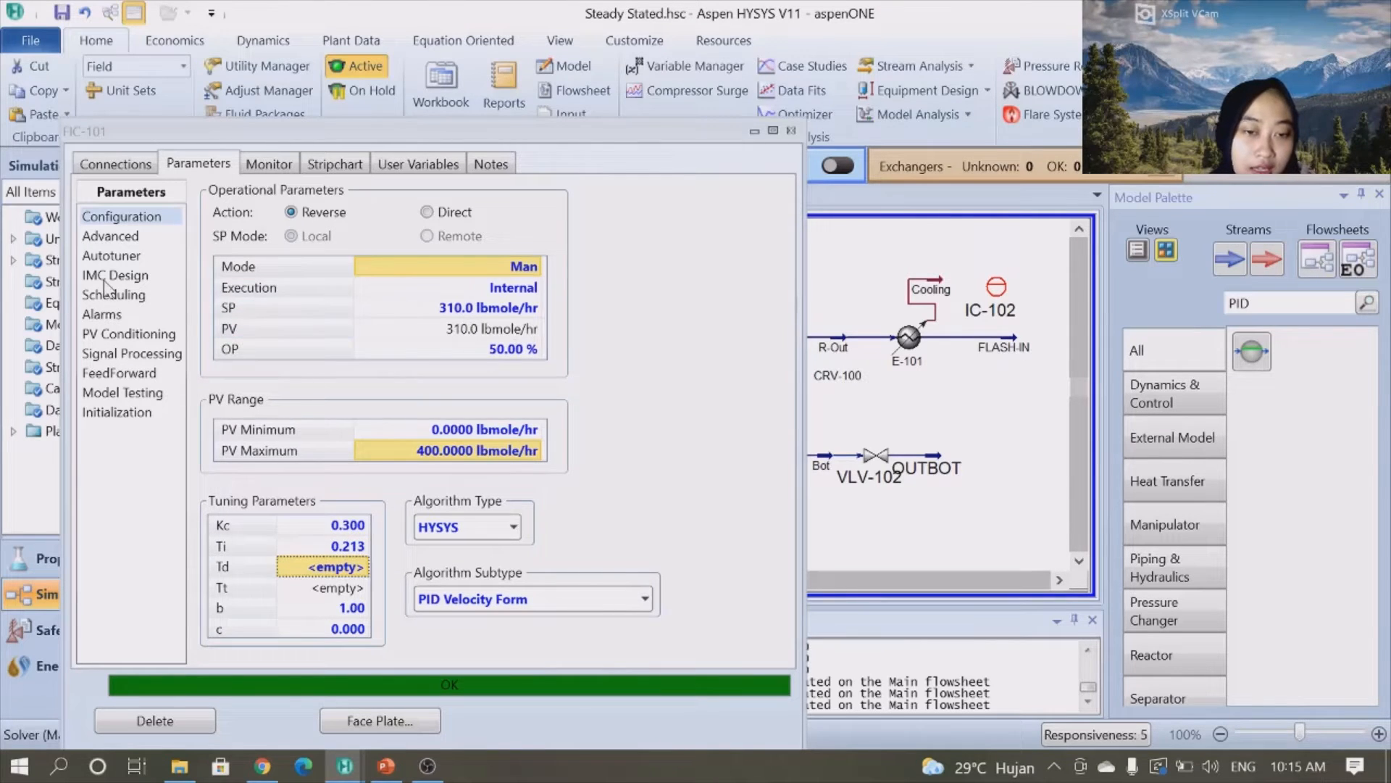
- Rename the hydrogen flow controller H2-TUNE and return to the flowsheet
{"action": "left_click", "coordinate": [98, 169]}
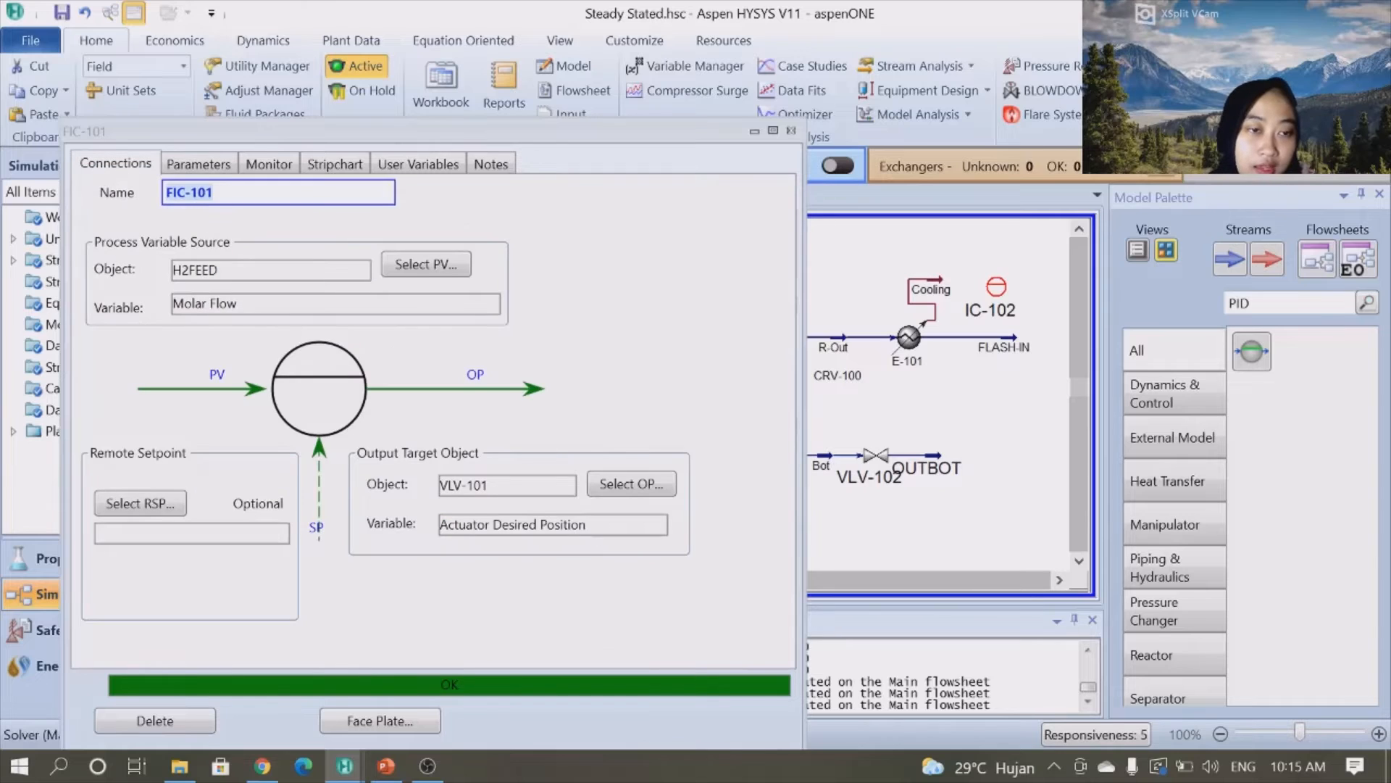
{"action": "key", "text": "BackSpace"}
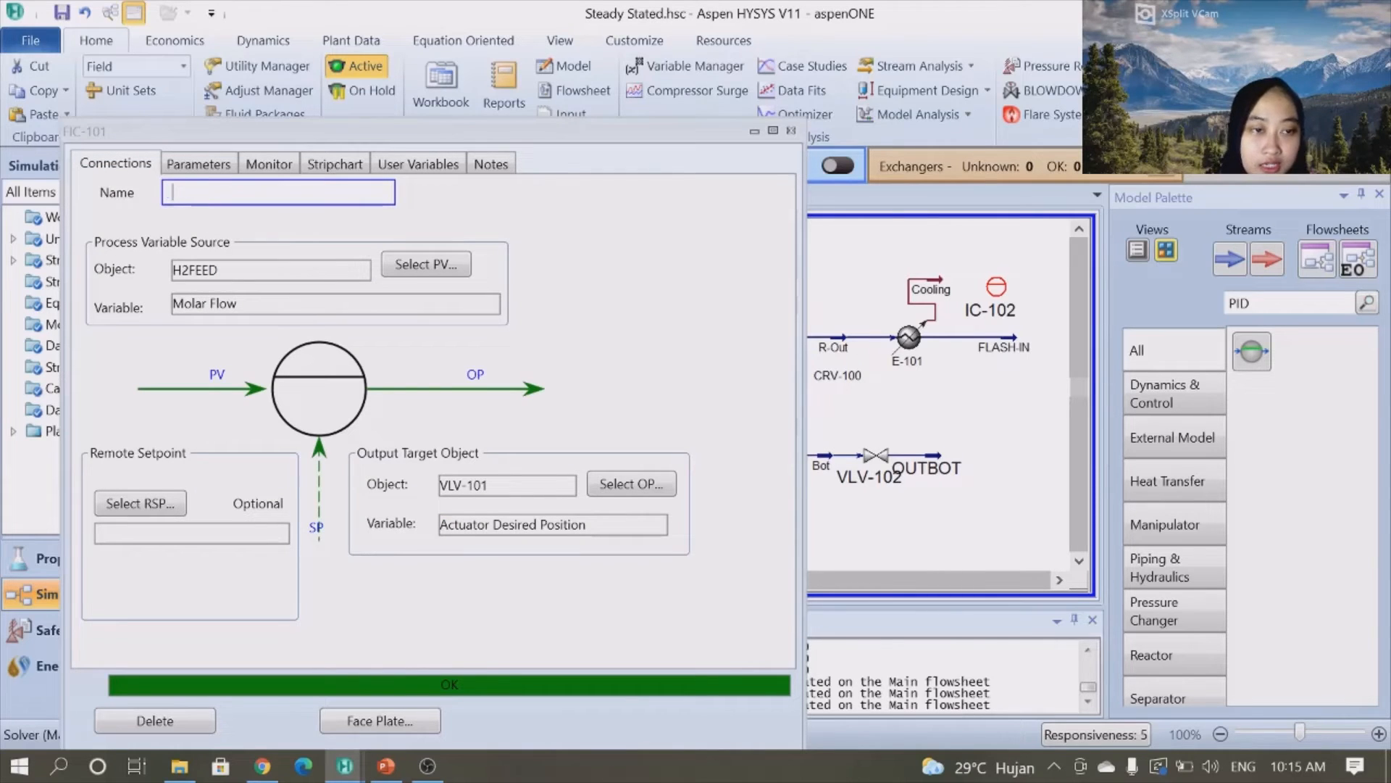
{"action": "type", "text": "H2-TU"}
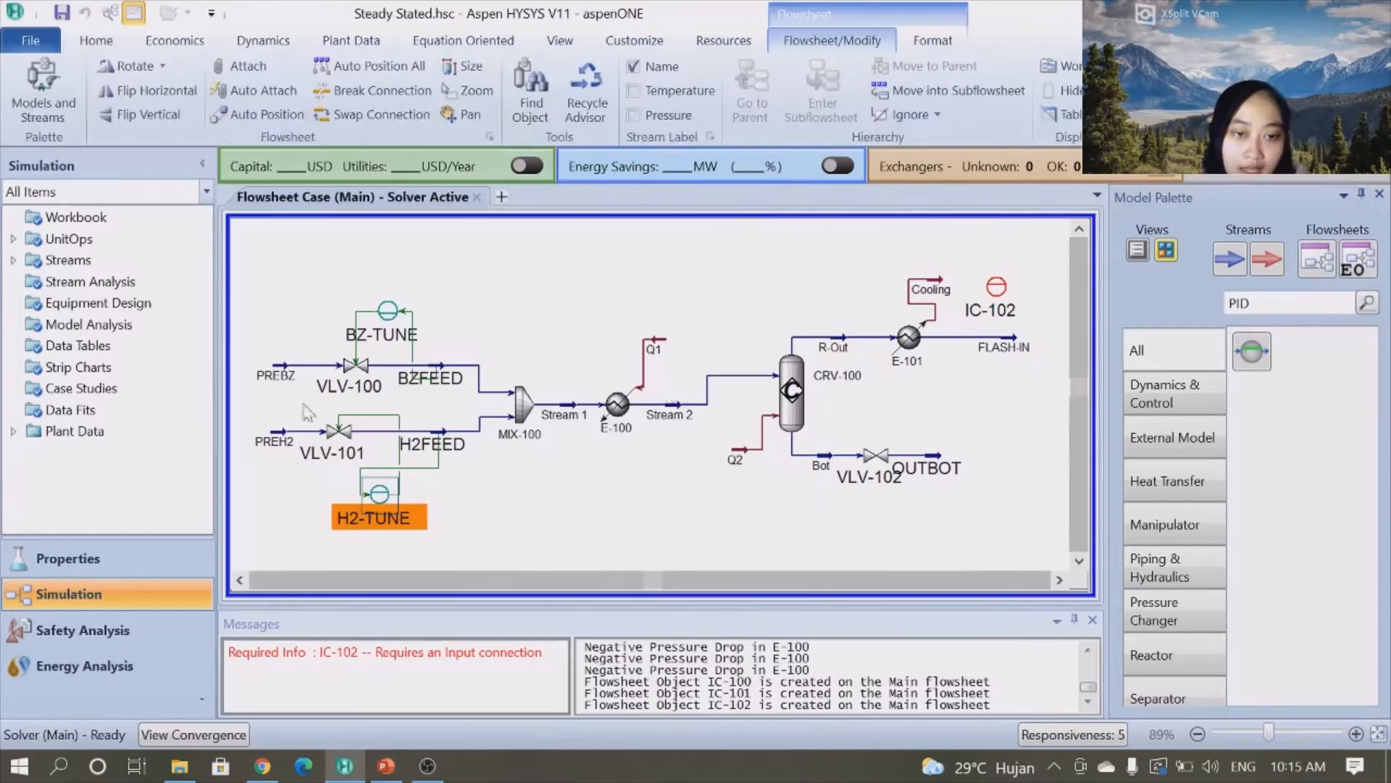
{"action": "left_click", "coordinate": [514, 489]}
- Rotate the H2-TUNE controller icon 180 degrees and shift its connection line left beside VLV-101
{"action": "left_click", "coordinate": [375, 497]}
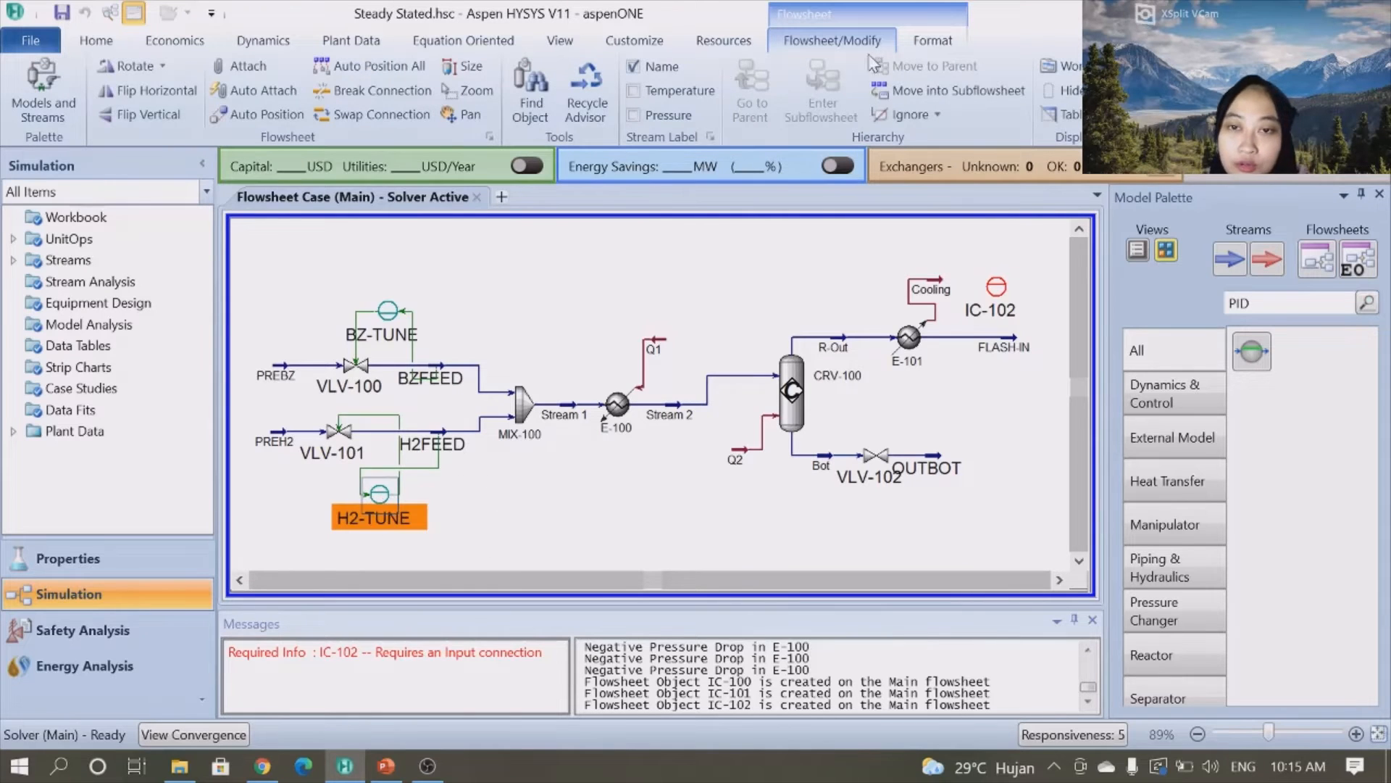
{"action": "left_click", "coordinate": [161, 67]}
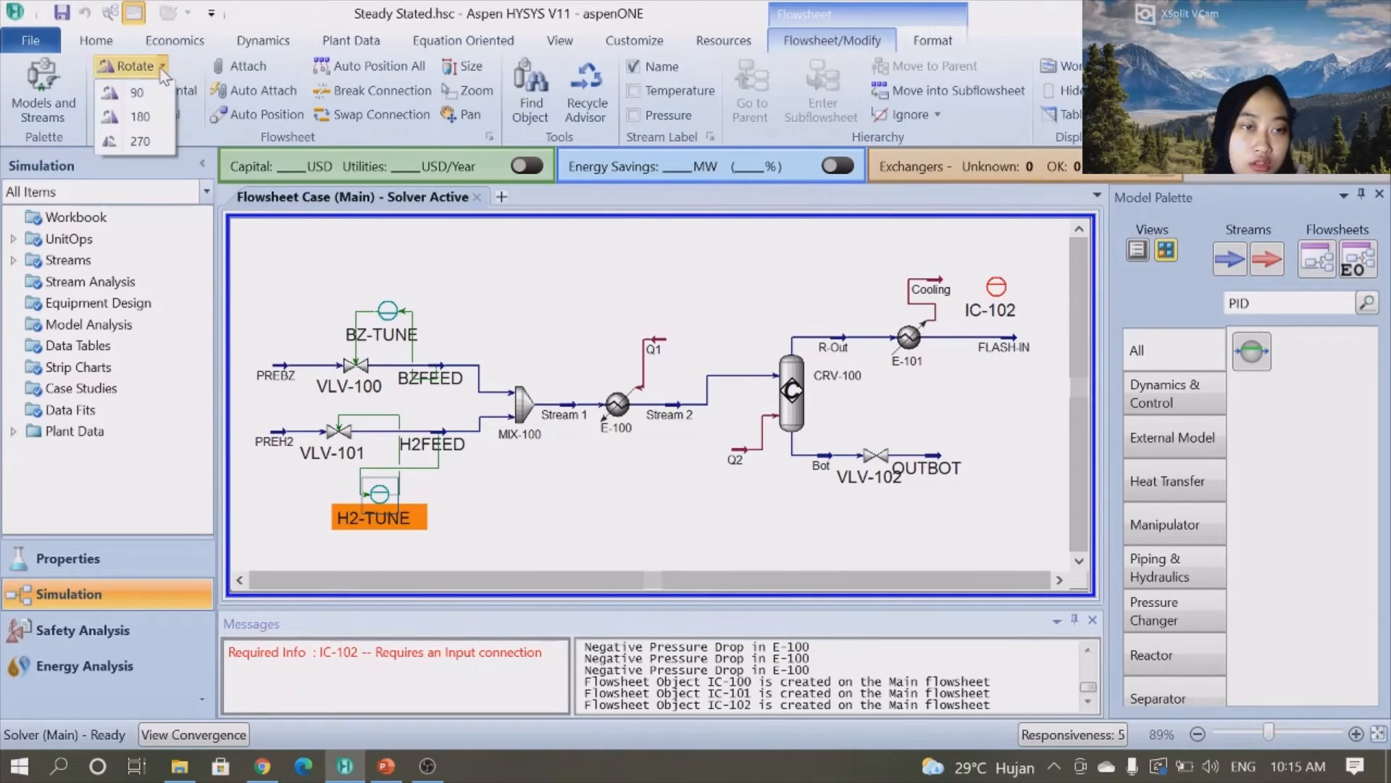
{"action": "left_click", "coordinate": [141, 116]}
{"action": "left_click", "coordinate": [493, 500]}
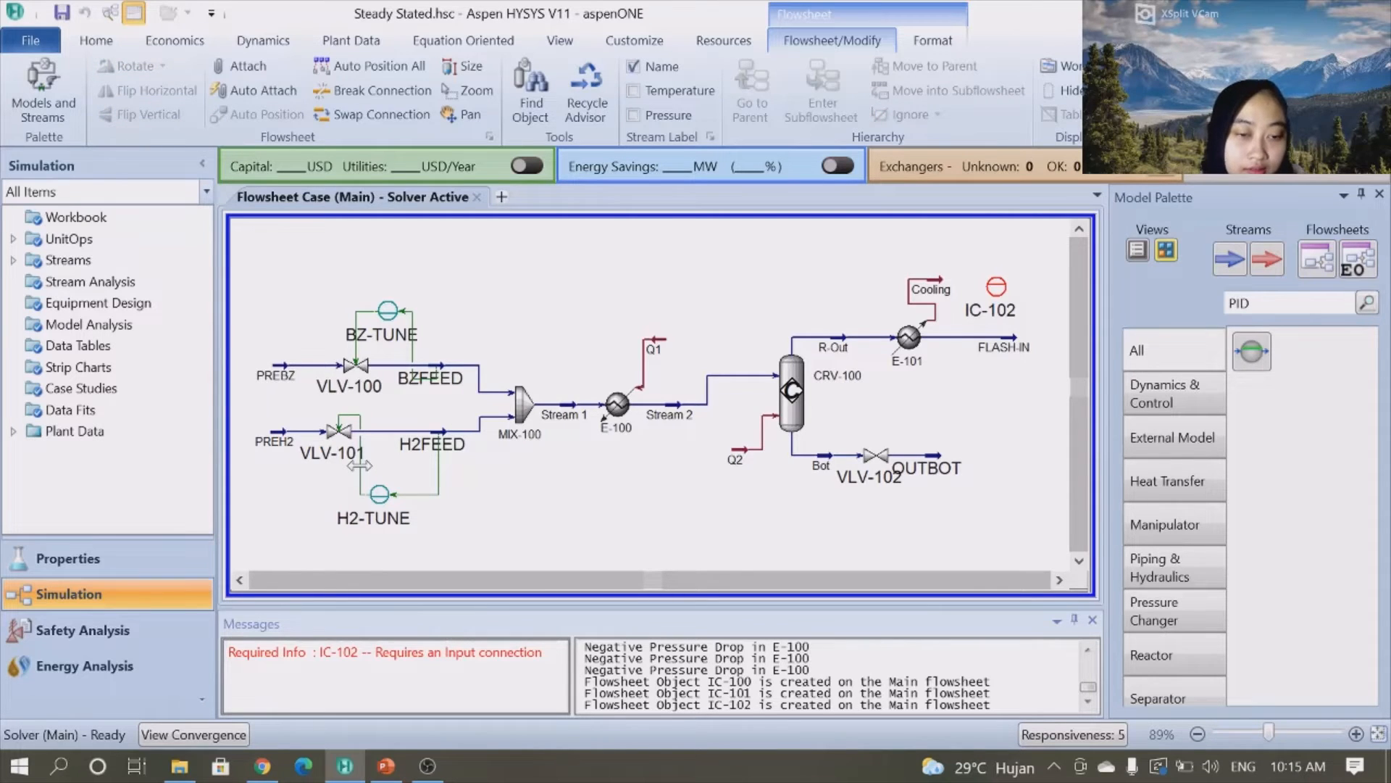
{"action": "left_click_drag", "start_coordinate": [357, 465], "coordinate": [302, 465]}
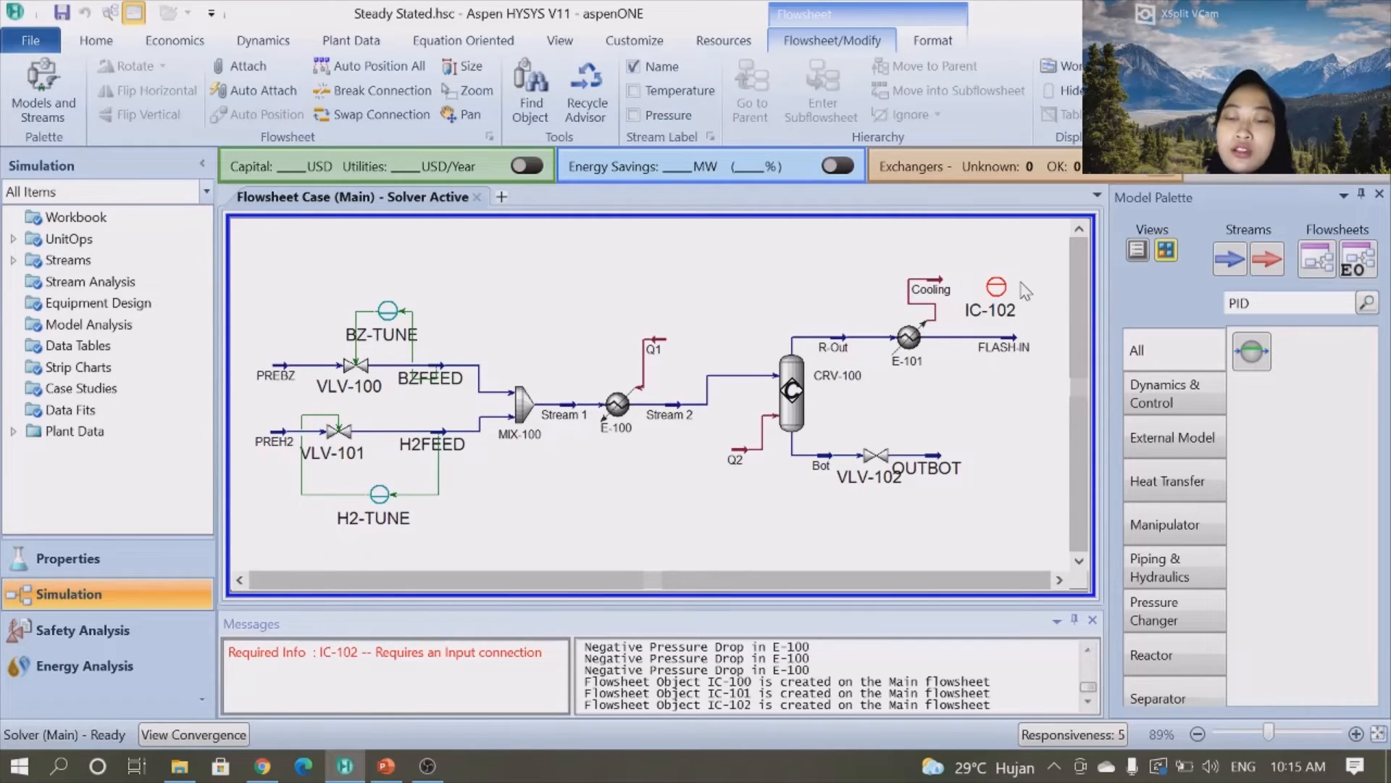
- Open the new controller IC-102 and set its process variable source to the Temperature of stream FLASH-IN
{"action": "double_click", "coordinate": [998, 290]}
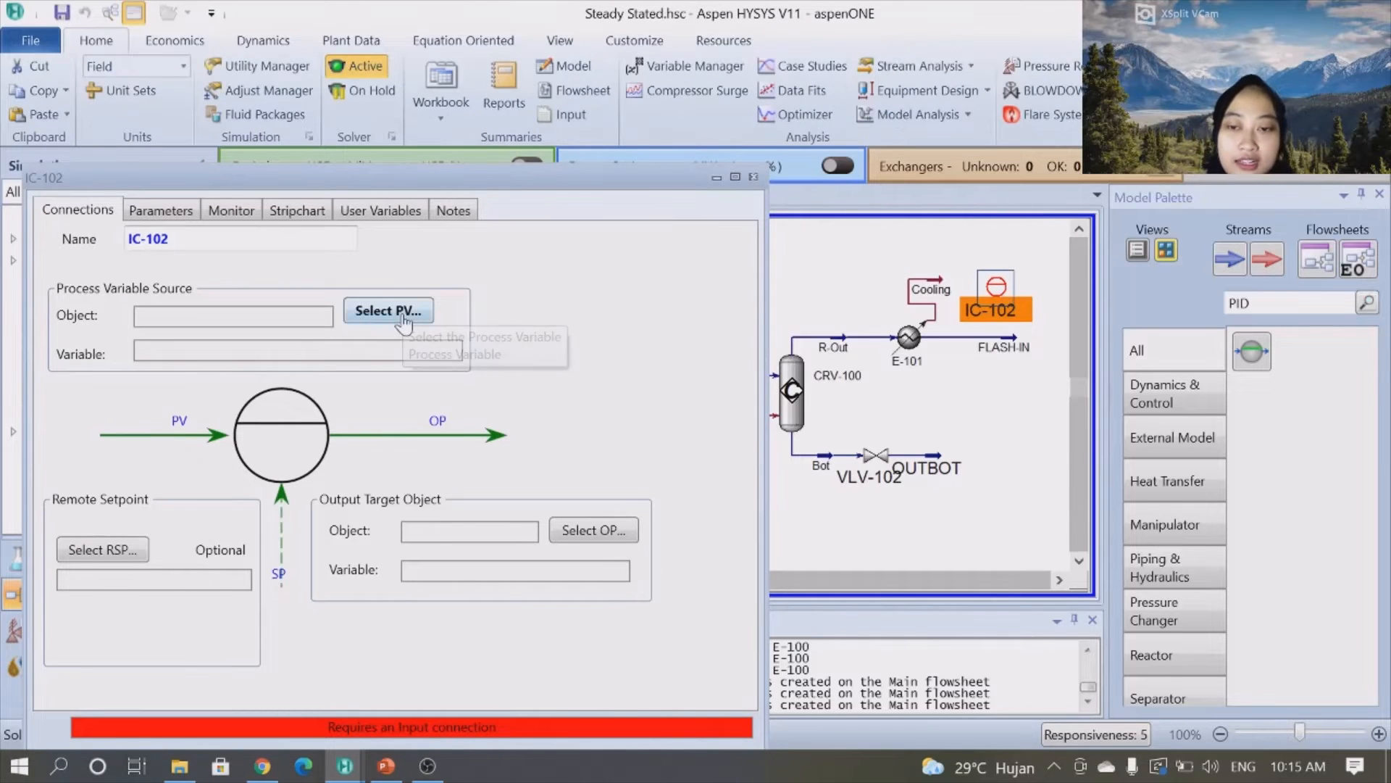
{"action": "left_click", "coordinate": [405, 316]}
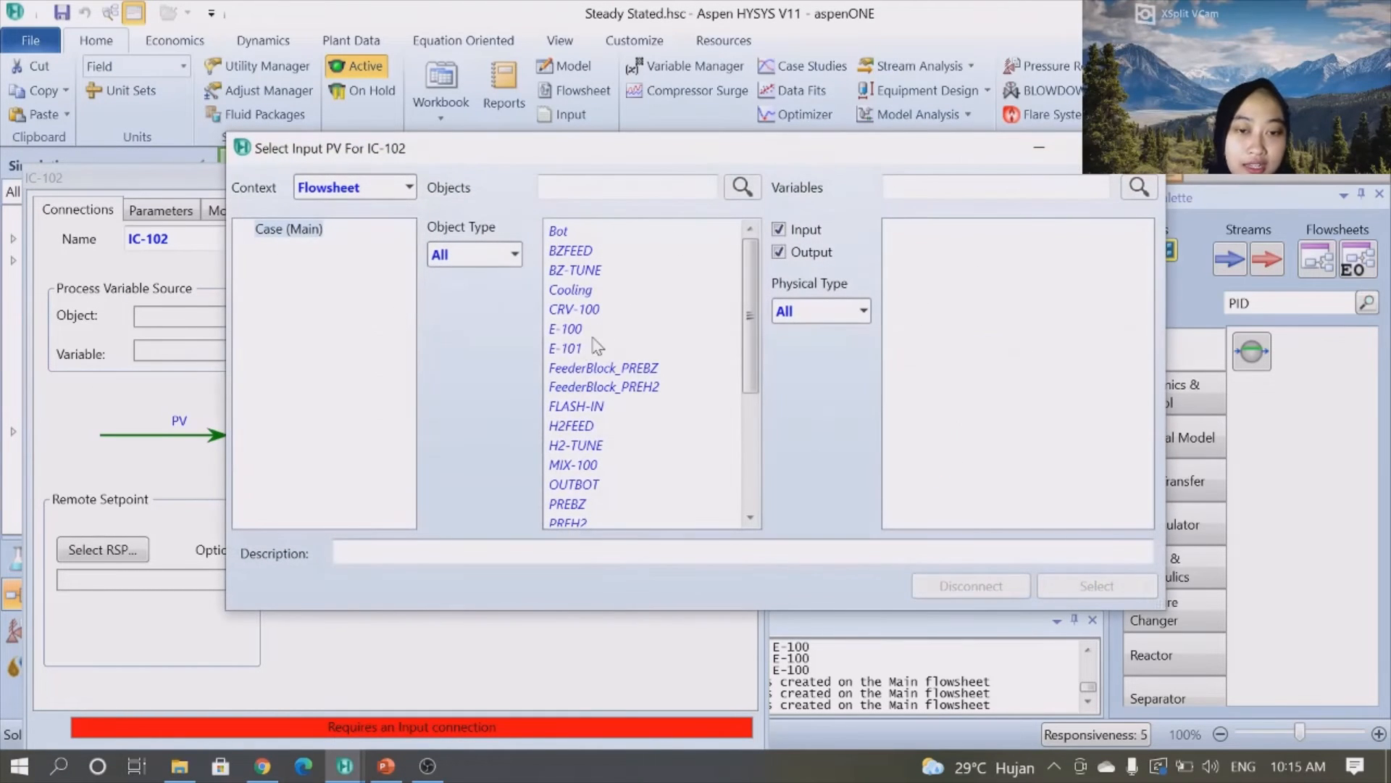
{"action": "left_click", "coordinate": [576, 405]}
{"action": "left_click", "coordinate": [996, 188]}
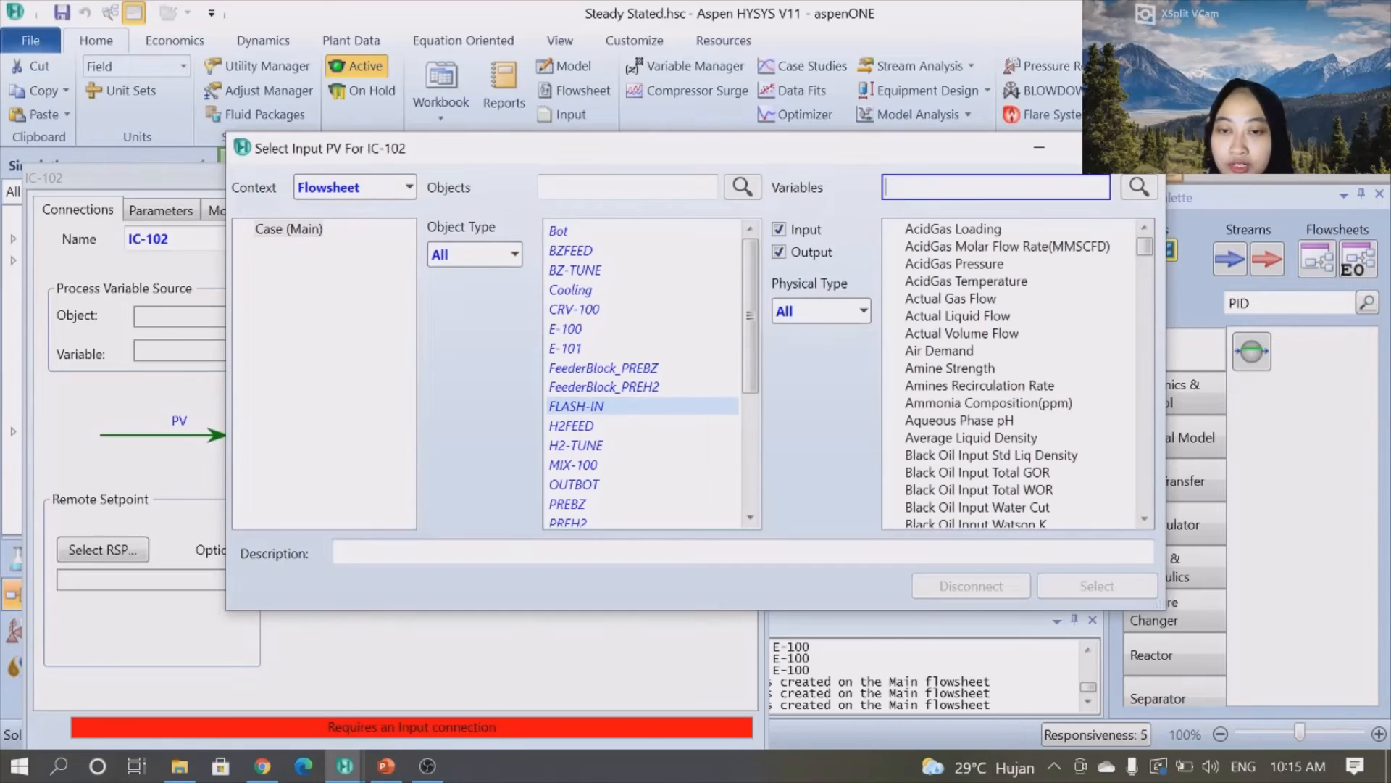
{"action": "type", "text": "TEMP"}
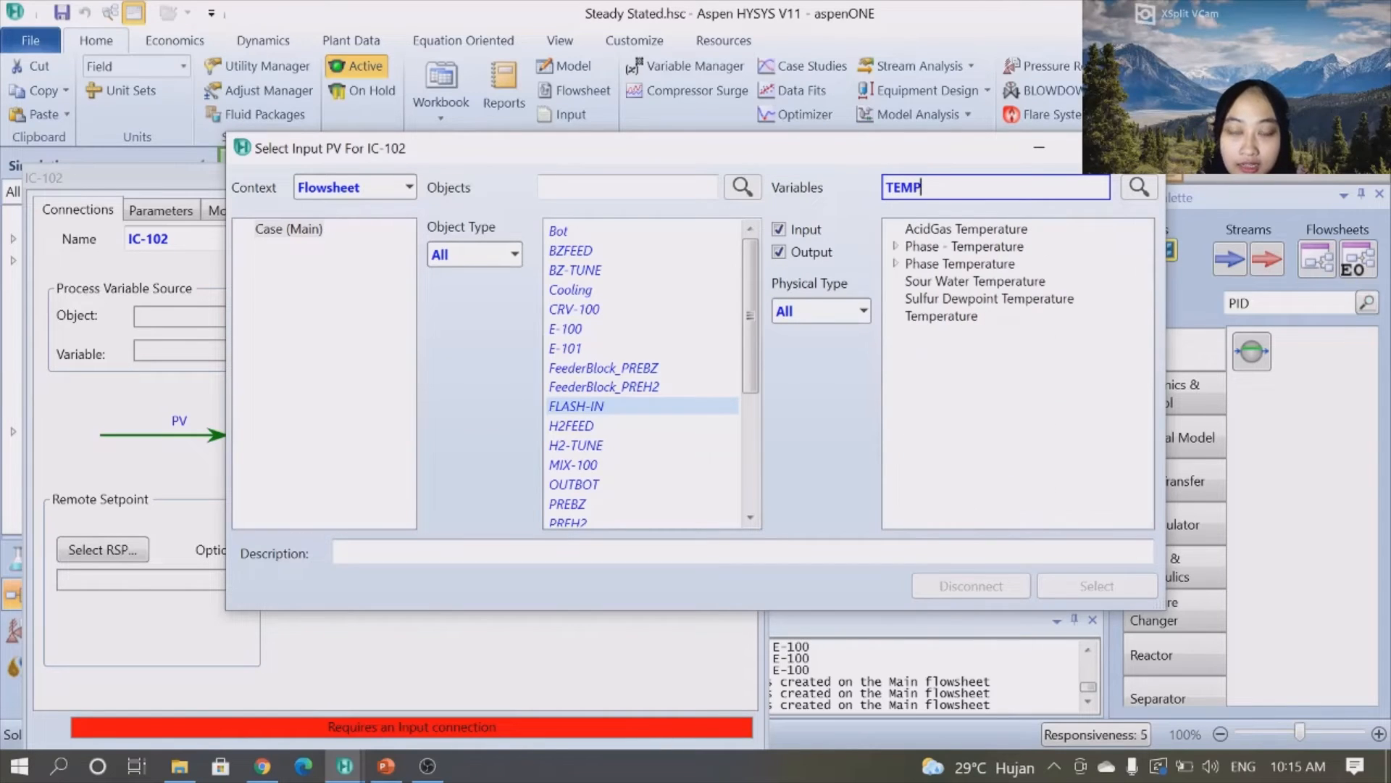
{"action": "left_click", "coordinate": [944, 319]}
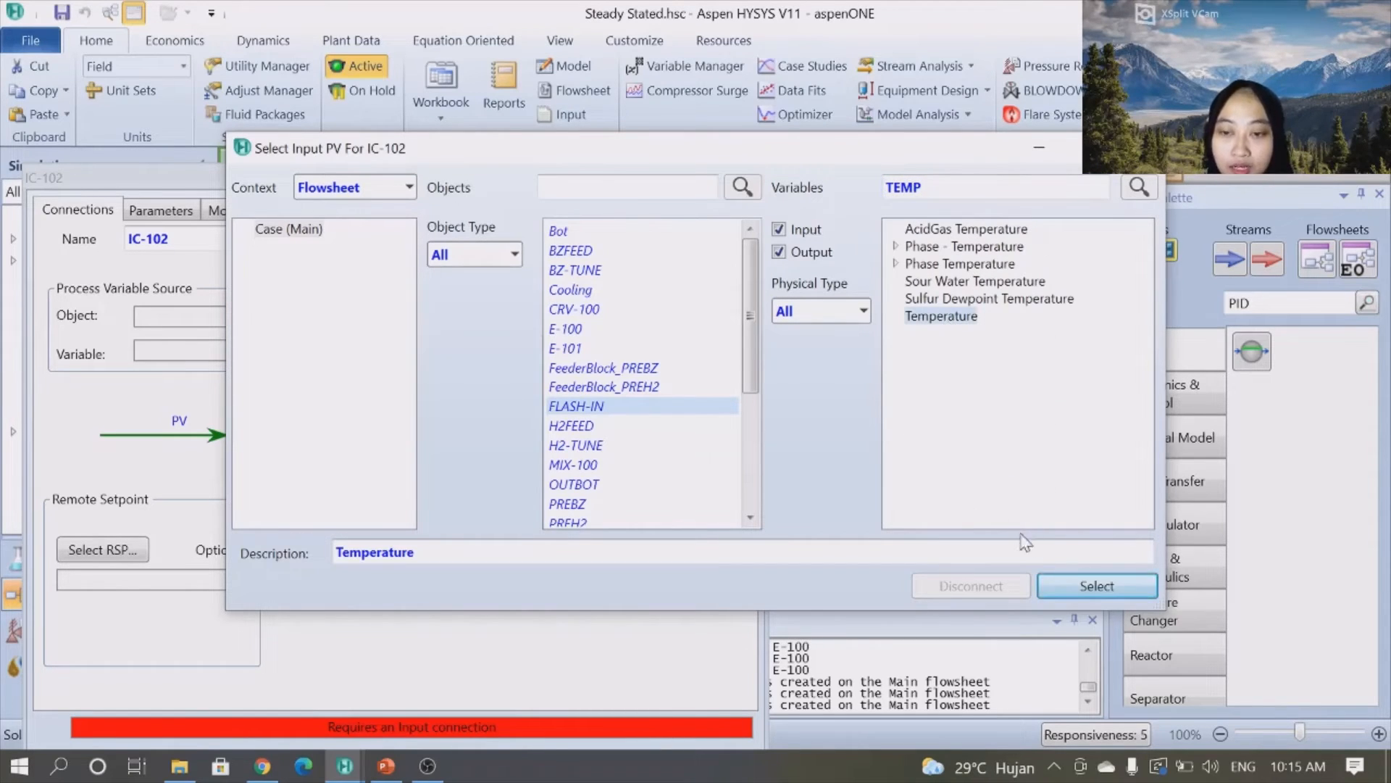
{"action": "left_click", "coordinate": [1096, 586]}
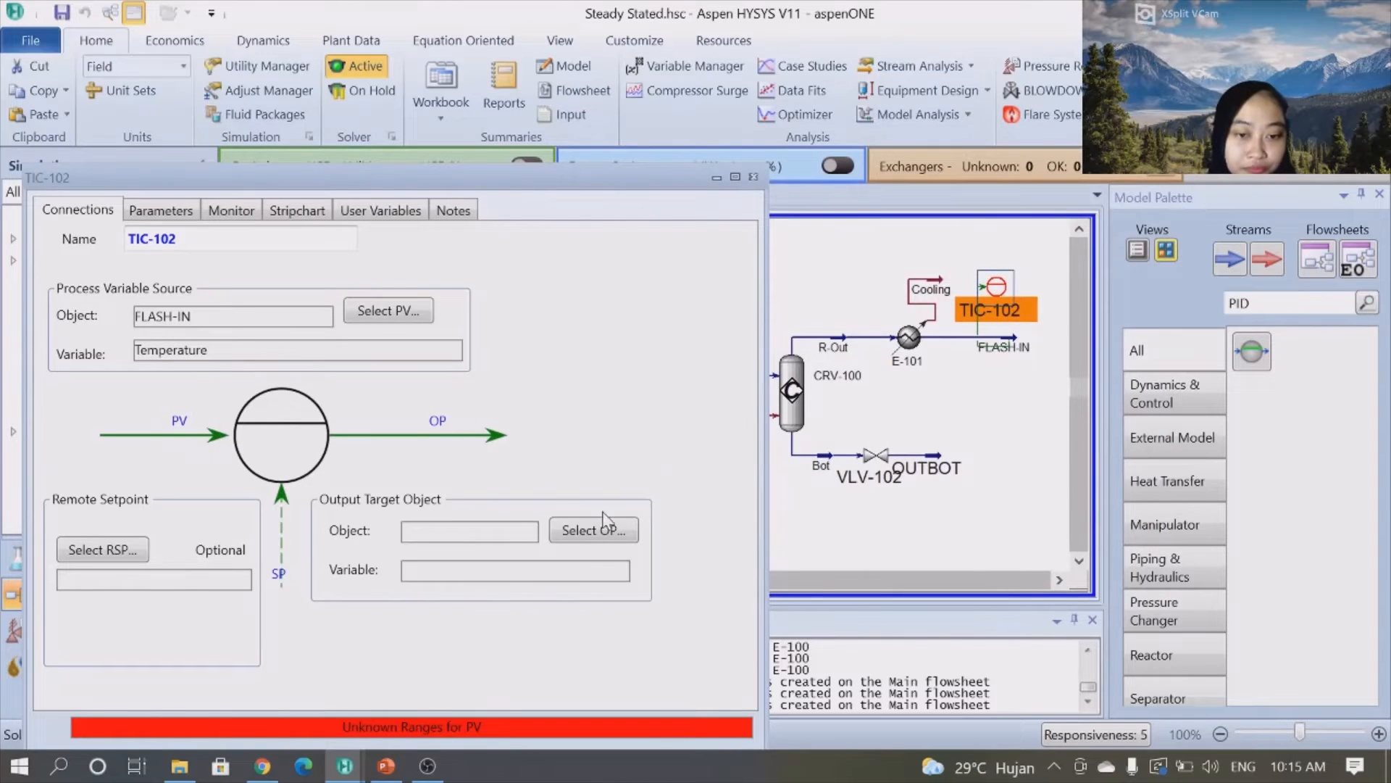
- Set the controller's output target to the Control Valve of the Cooling energy stream
{"action": "left_click", "coordinate": [595, 542]}
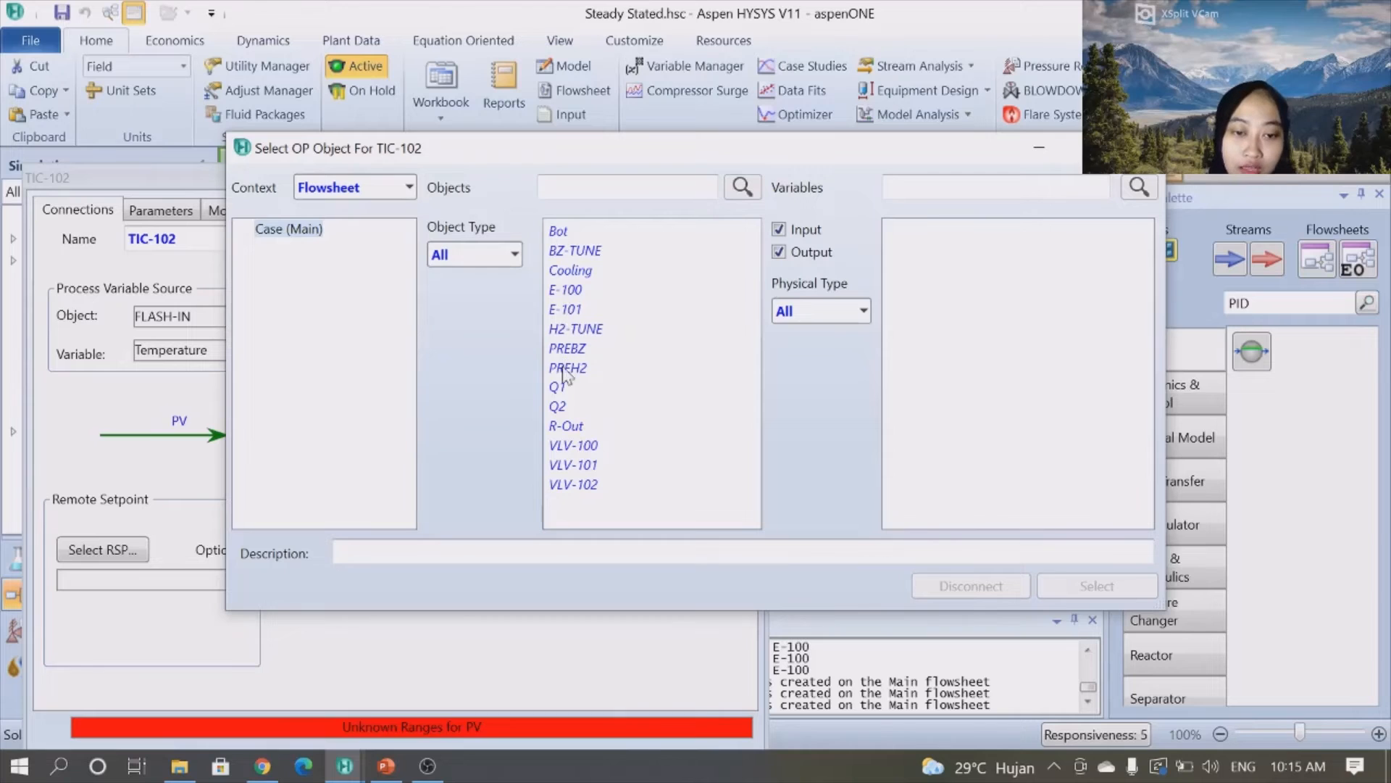
{"action": "left_click", "coordinate": [573, 270]}
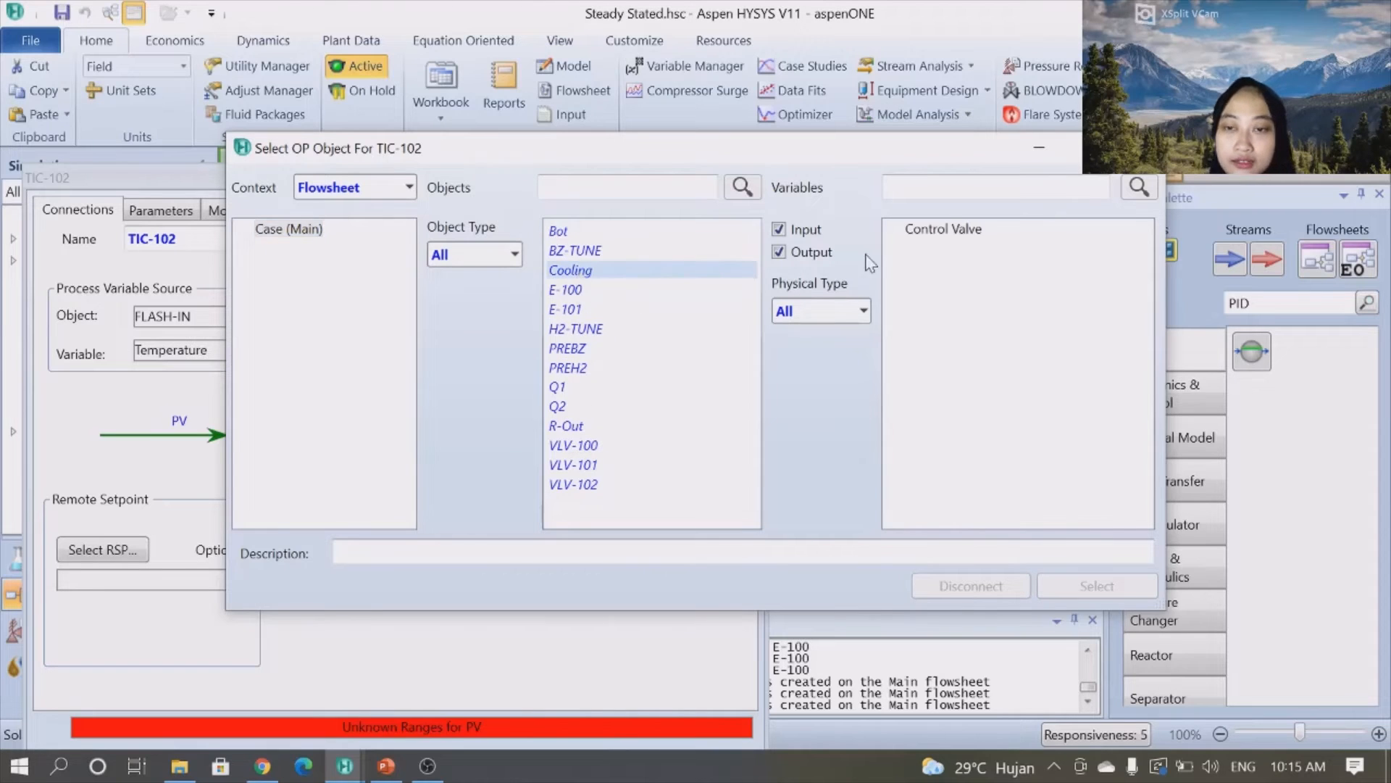
{"action": "left_click", "coordinate": [942, 231]}
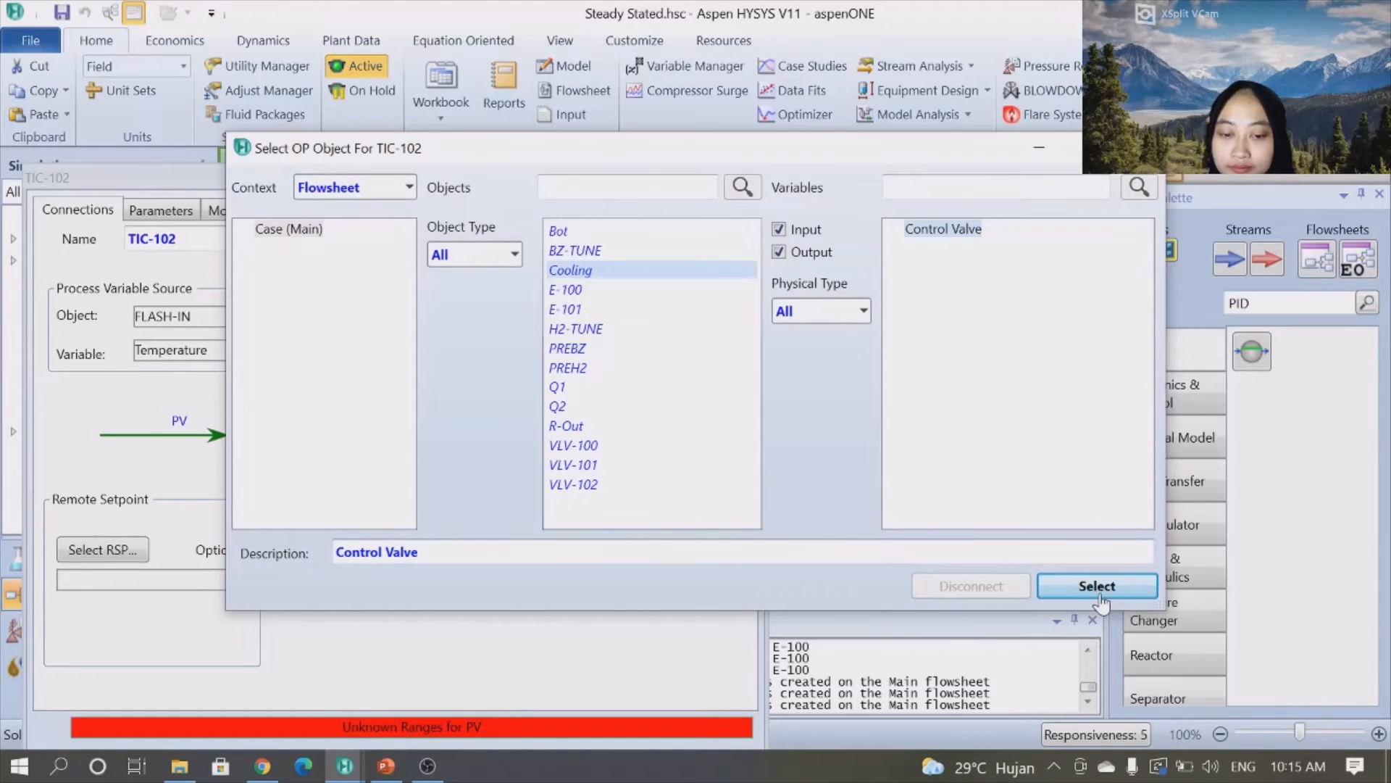
{"action": "left_click", "coordinate": [1083, 589]}
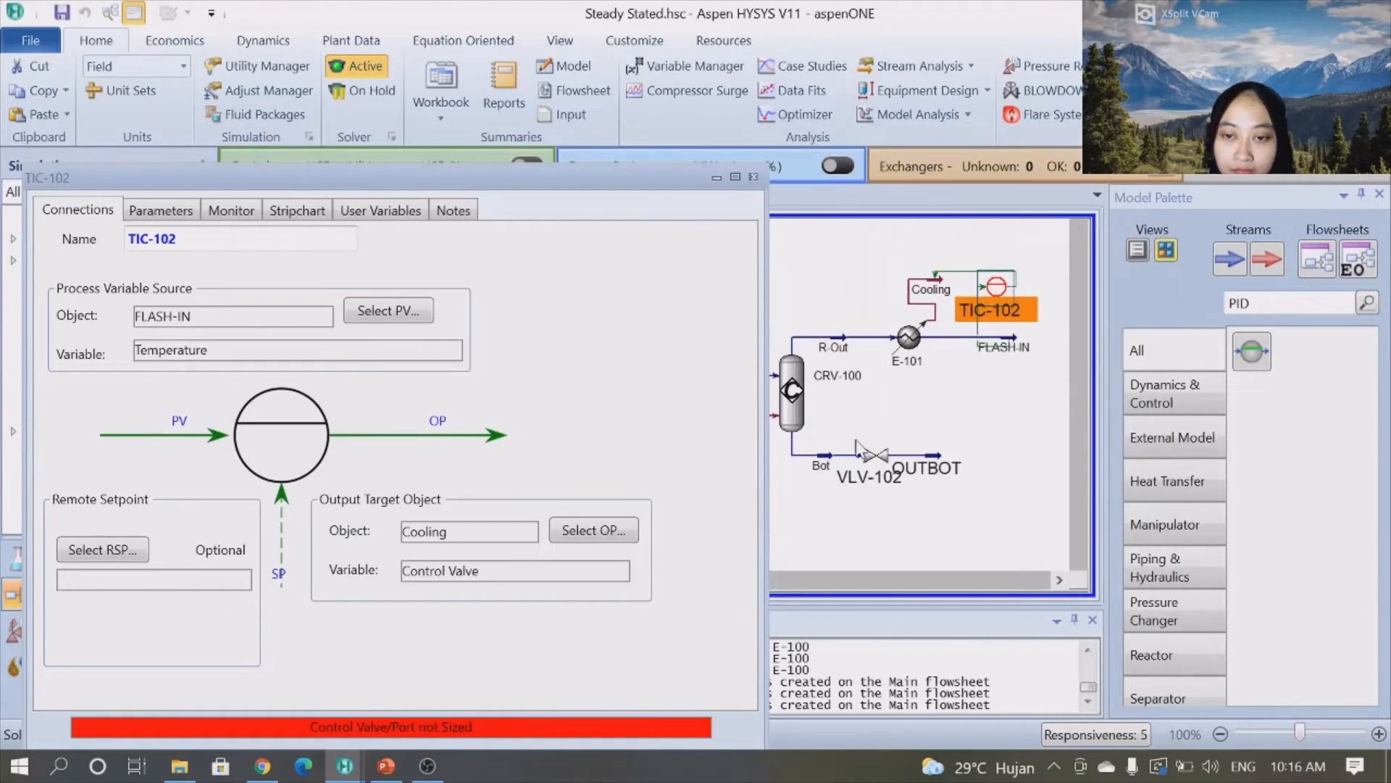
- Set the temperature controller's PV range from 0 to 1000 F
{"action": "left_click", "coordinate": [161, 209]}
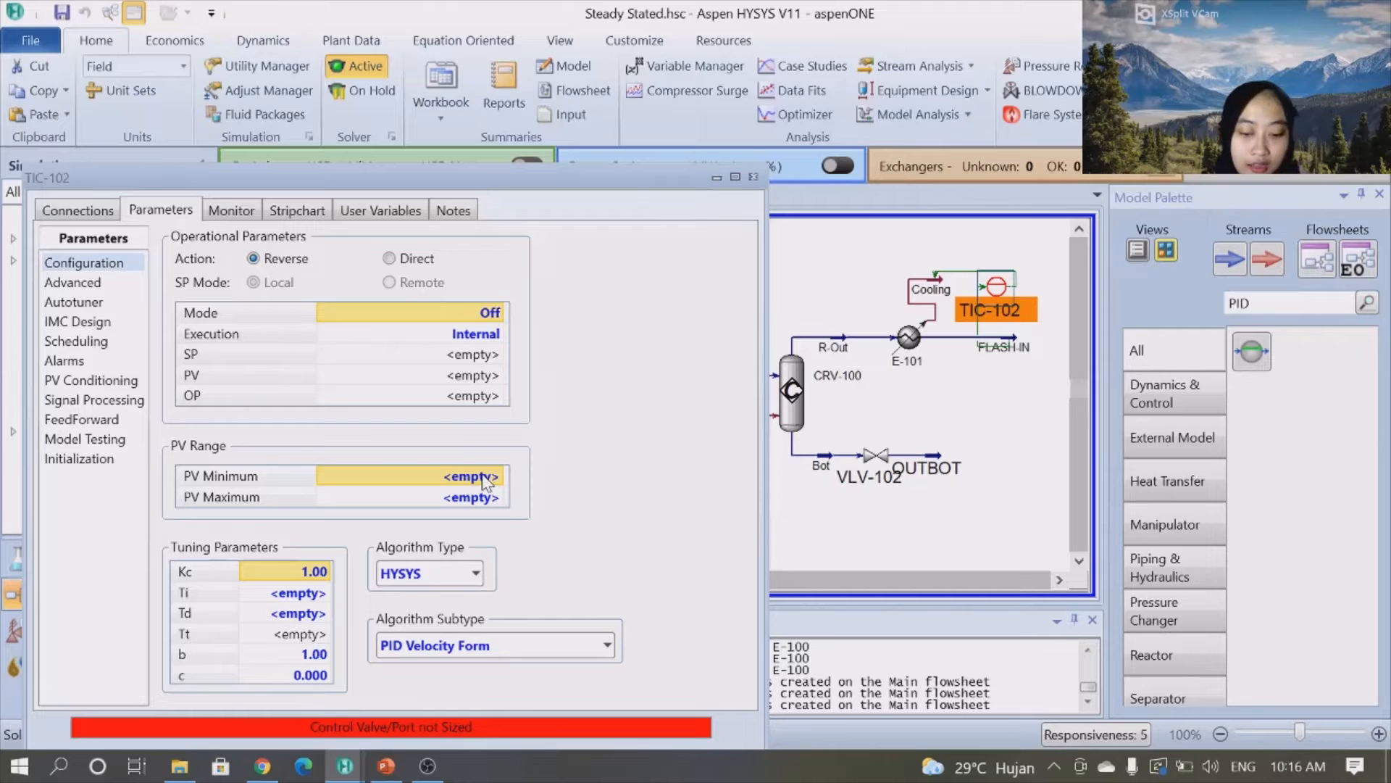
{"action": "type", "text": "10"}
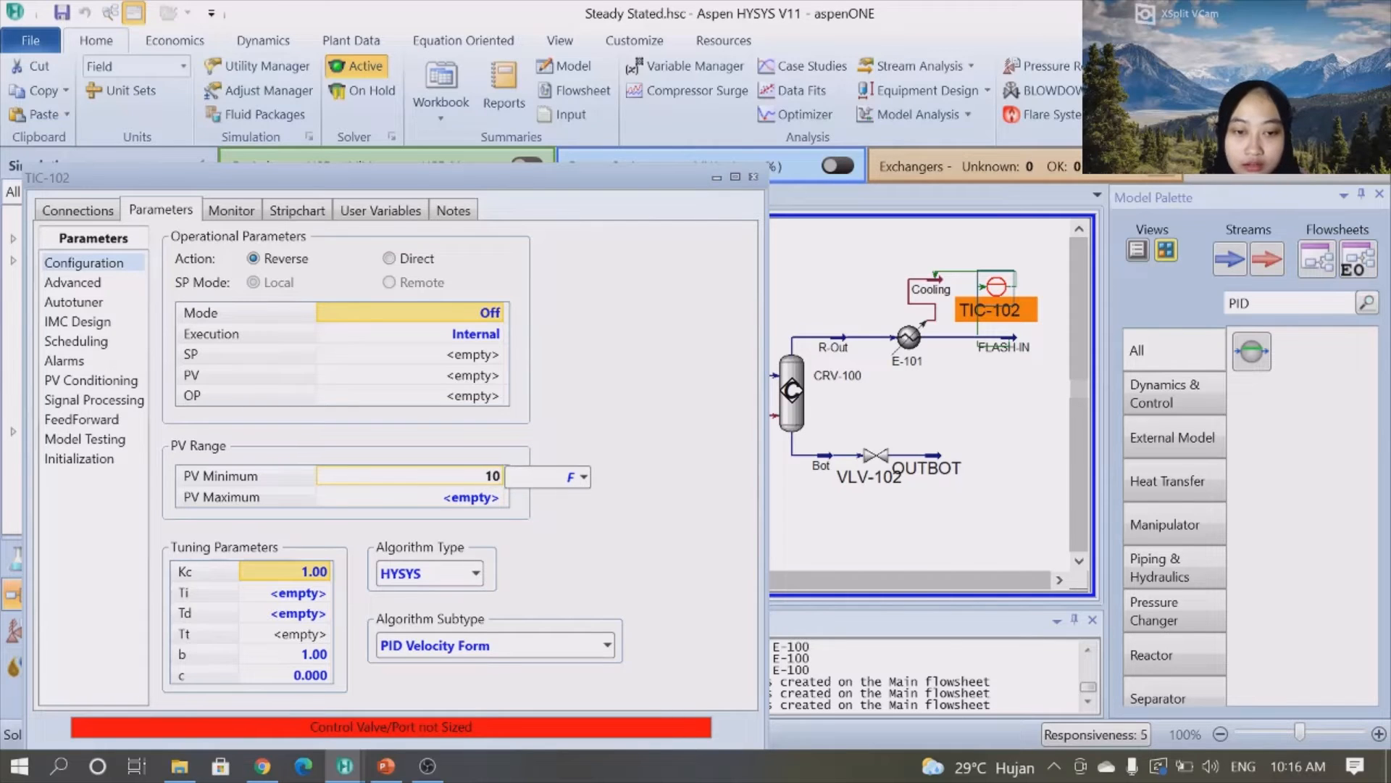
{"action": "key", "text": "Return"}
{"action": "type", "text": "1"}
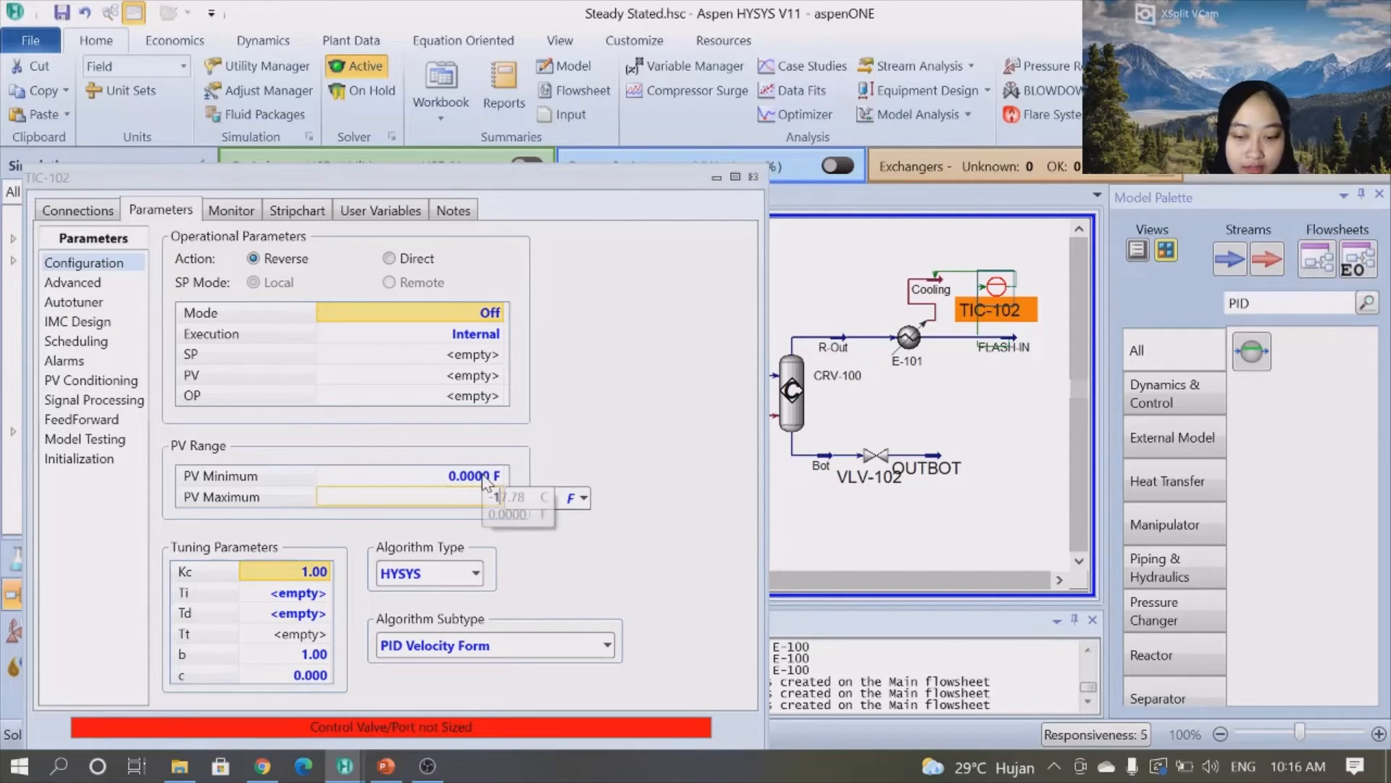
{"action": "type", "text": "000"}
{"action": "key", "text": "Return"}
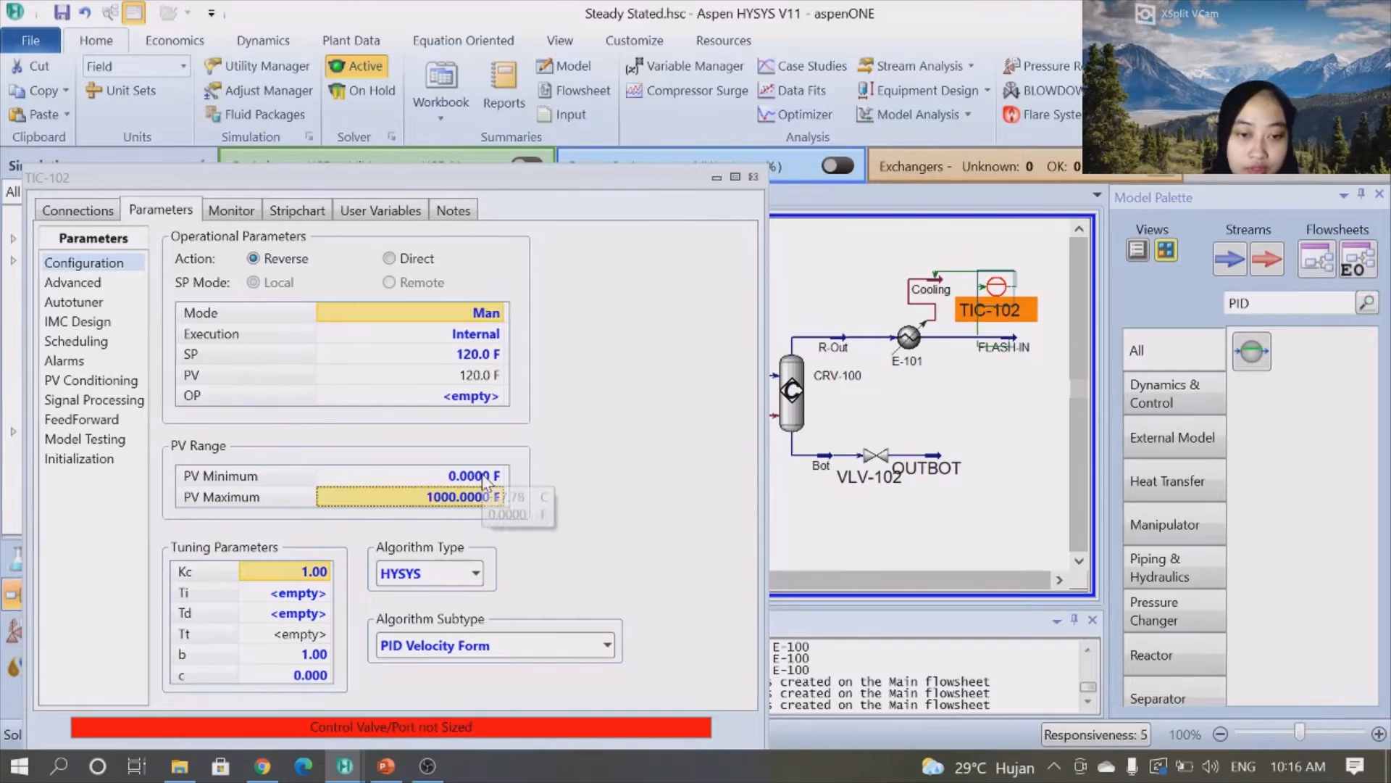
- Set the temperature controller's tuning parameters Kc to 0.3 and Ti to 0.213
{"action": "left_click", "coordinate": [313, 571]}
{"action": "type", "text": "0.3"}
{"action": "key", "text": "Return"}
{"action": "type", "text": "0.213"}
{"action": "key", "text": "Return"}
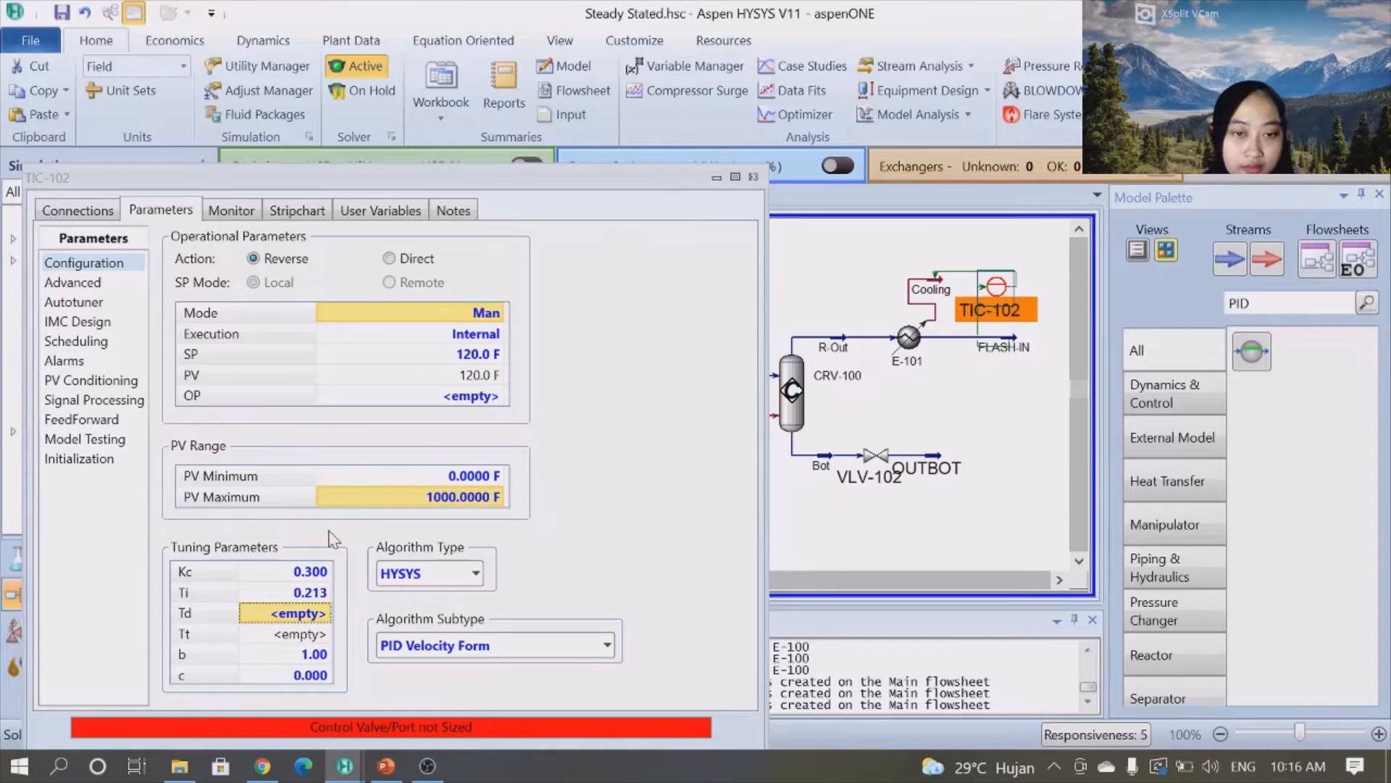
- Rename the temperature controller TEMP-TUNE and return to the flowsheet
{"action": "left_click", "coordinate": [80, 210]}
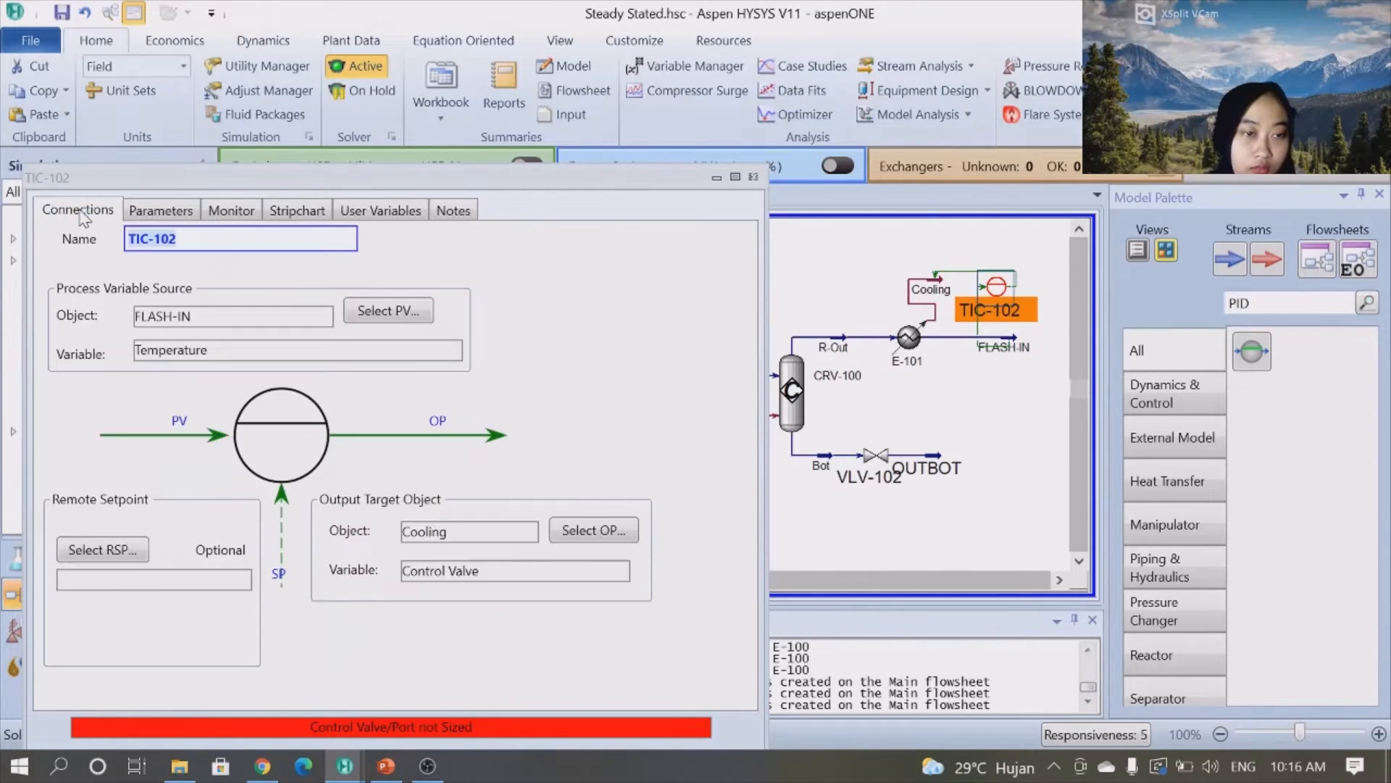
{"action": "left_click", "coordinate": [178, 239]}
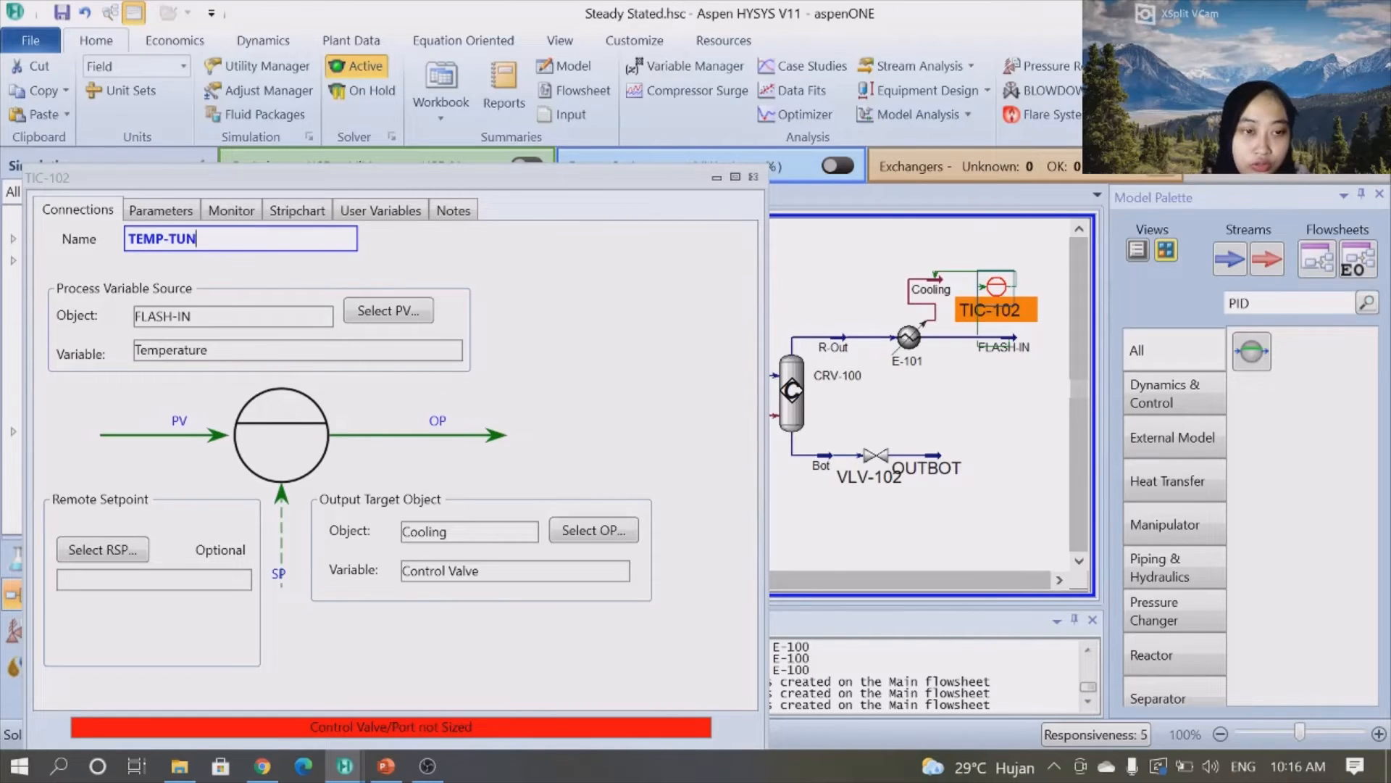
{"action": "type", "text": "TEMP-TUNE"}
{"action": "key", "text": "Return"}
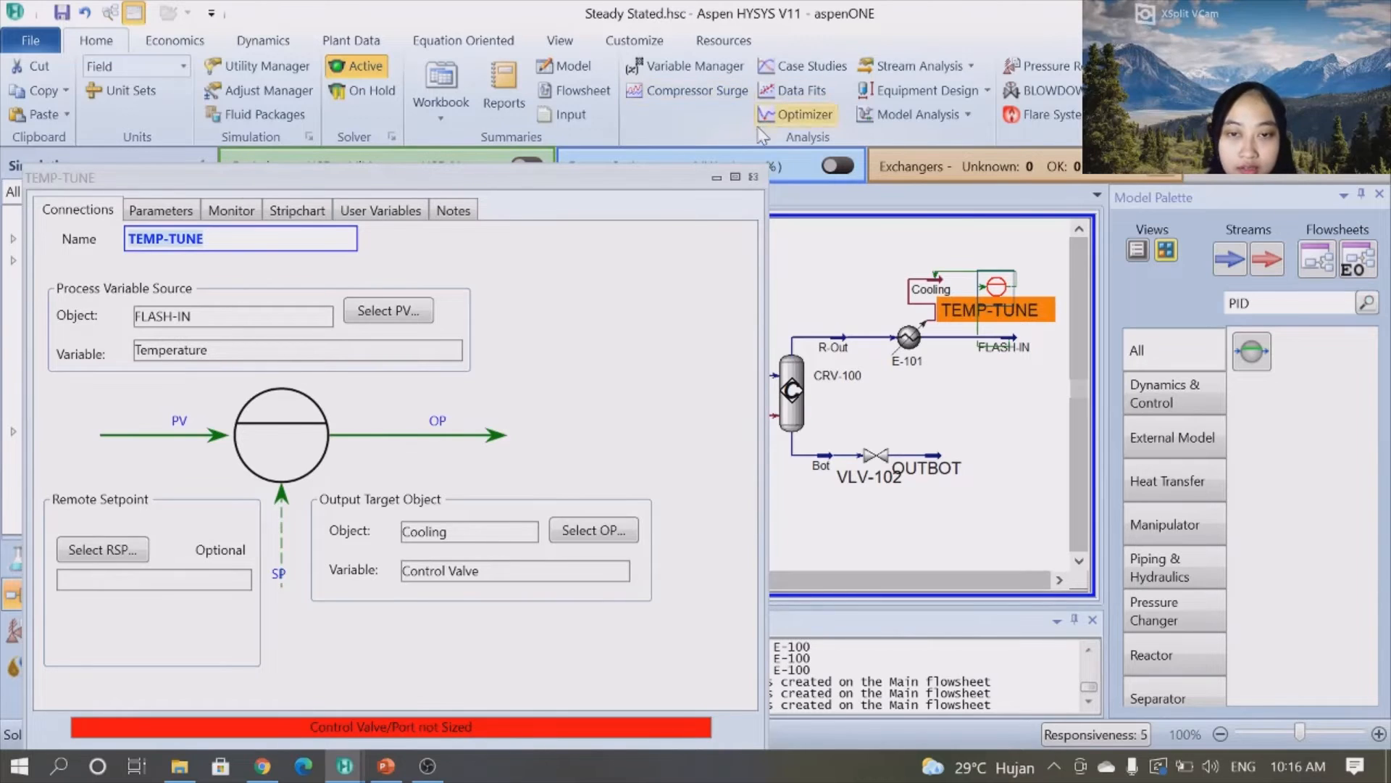
{"action": "left_click", "coordinate": [753, 177]}
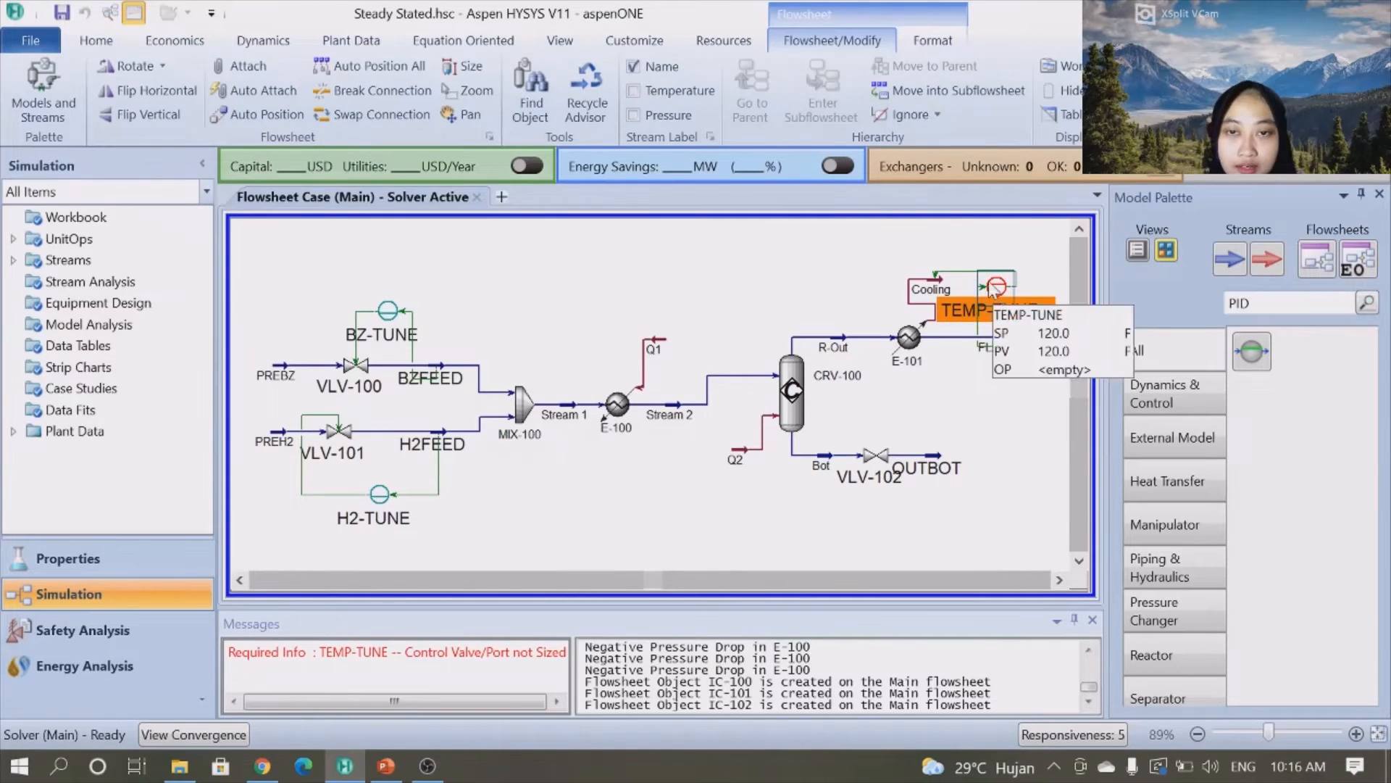
- Rotate the TEMP-TUNE controller icon 180 degrees and shift the BZ-TUNE connection line slightly right
{"action": "left_click", "coordinate": [162, 72]}
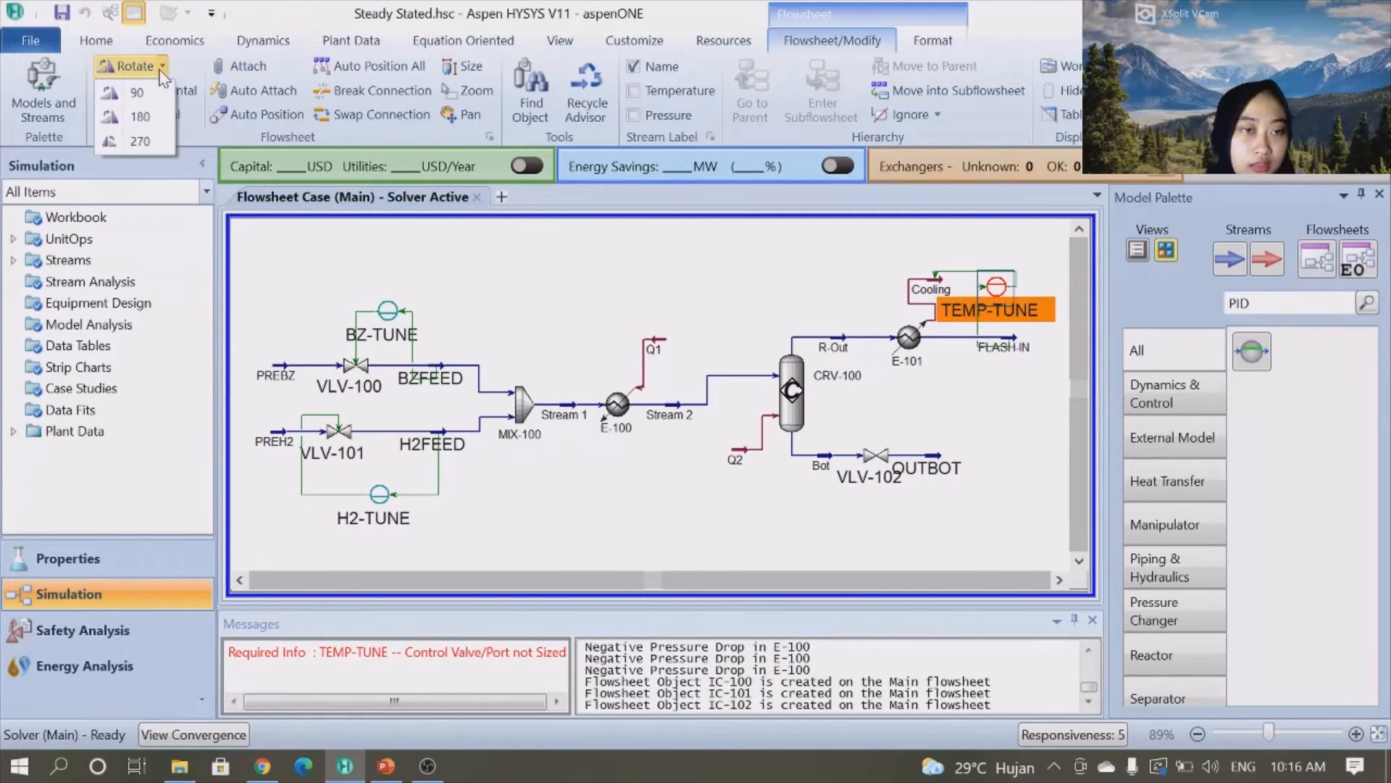
{"action": "left_click", "coordinate": [134, 142]}
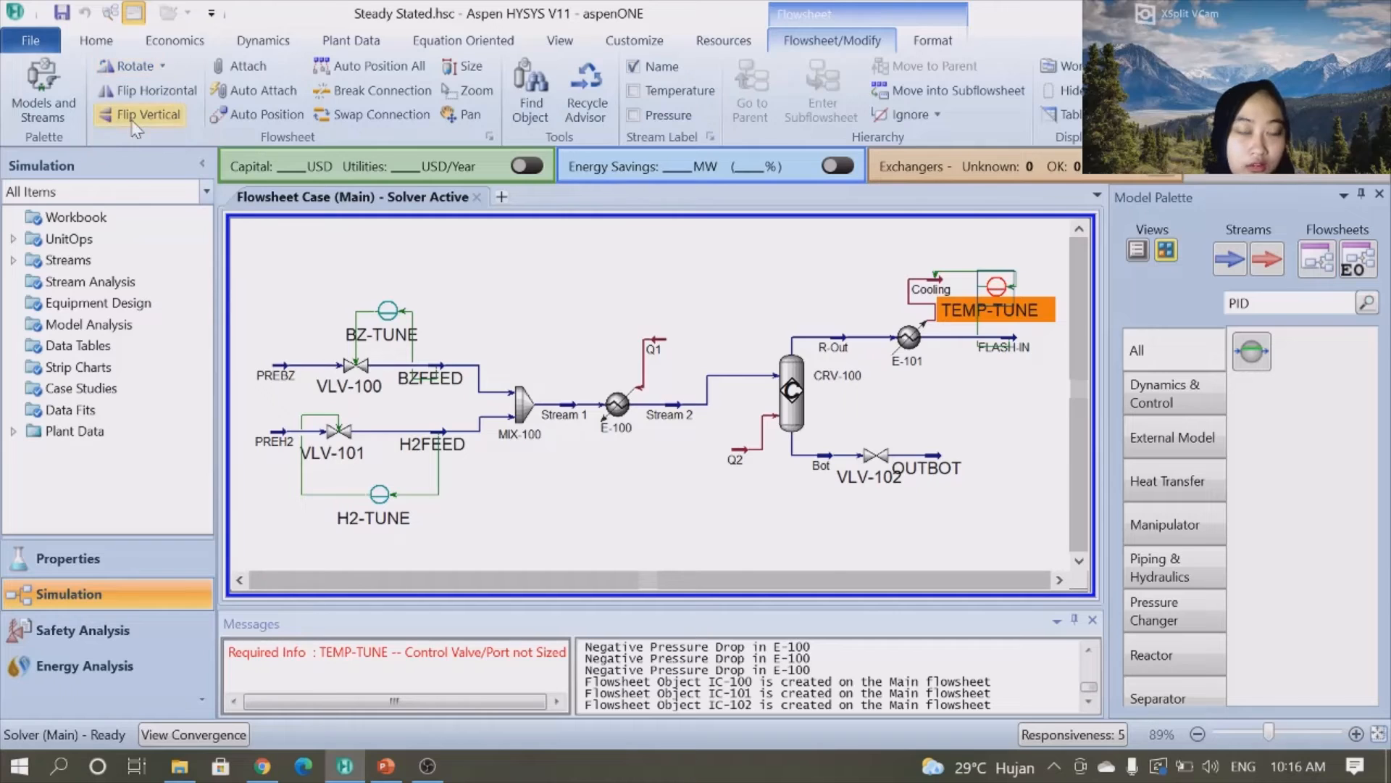
{"action": "left_click", "coordinate": [972, 400]}
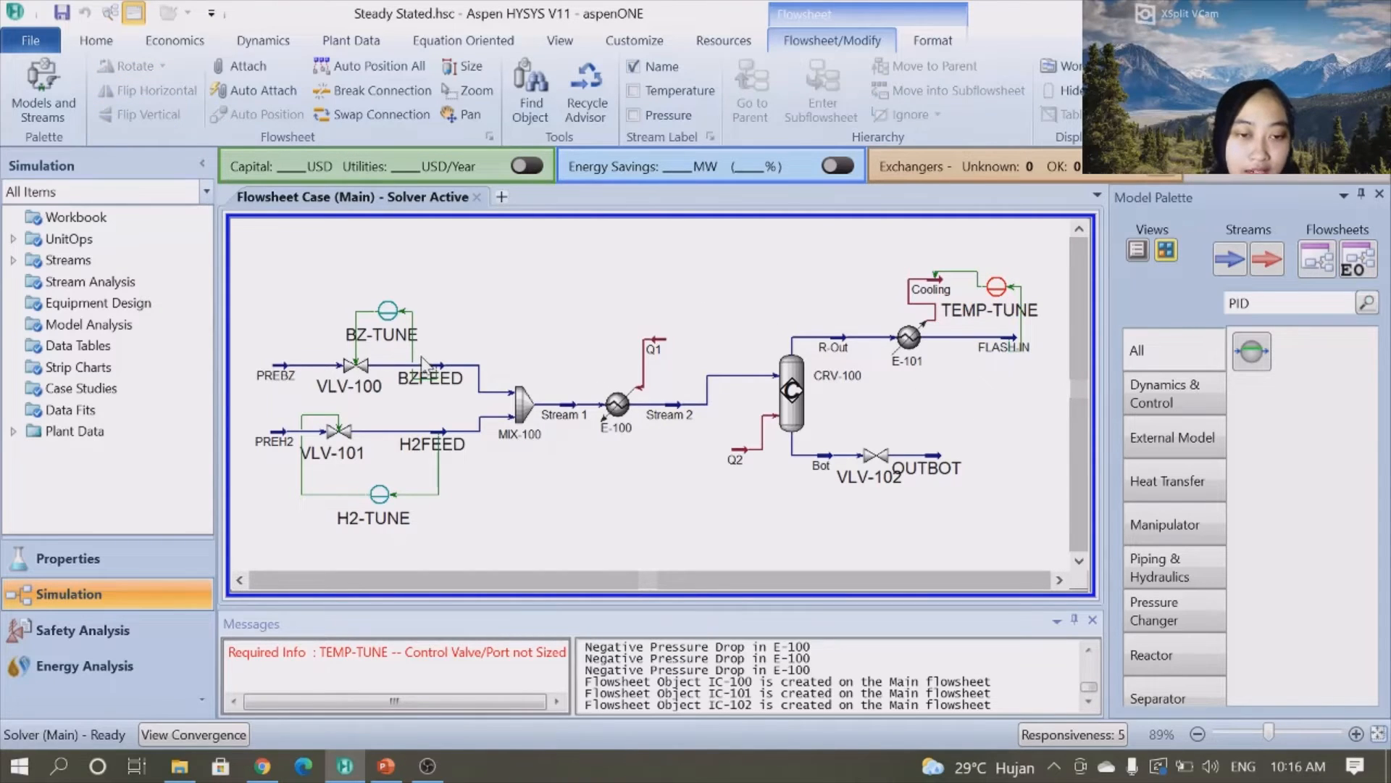
{"action": "left_click_drag", "start_coordinate": [411, 353], "coordinate": [436, 353]}
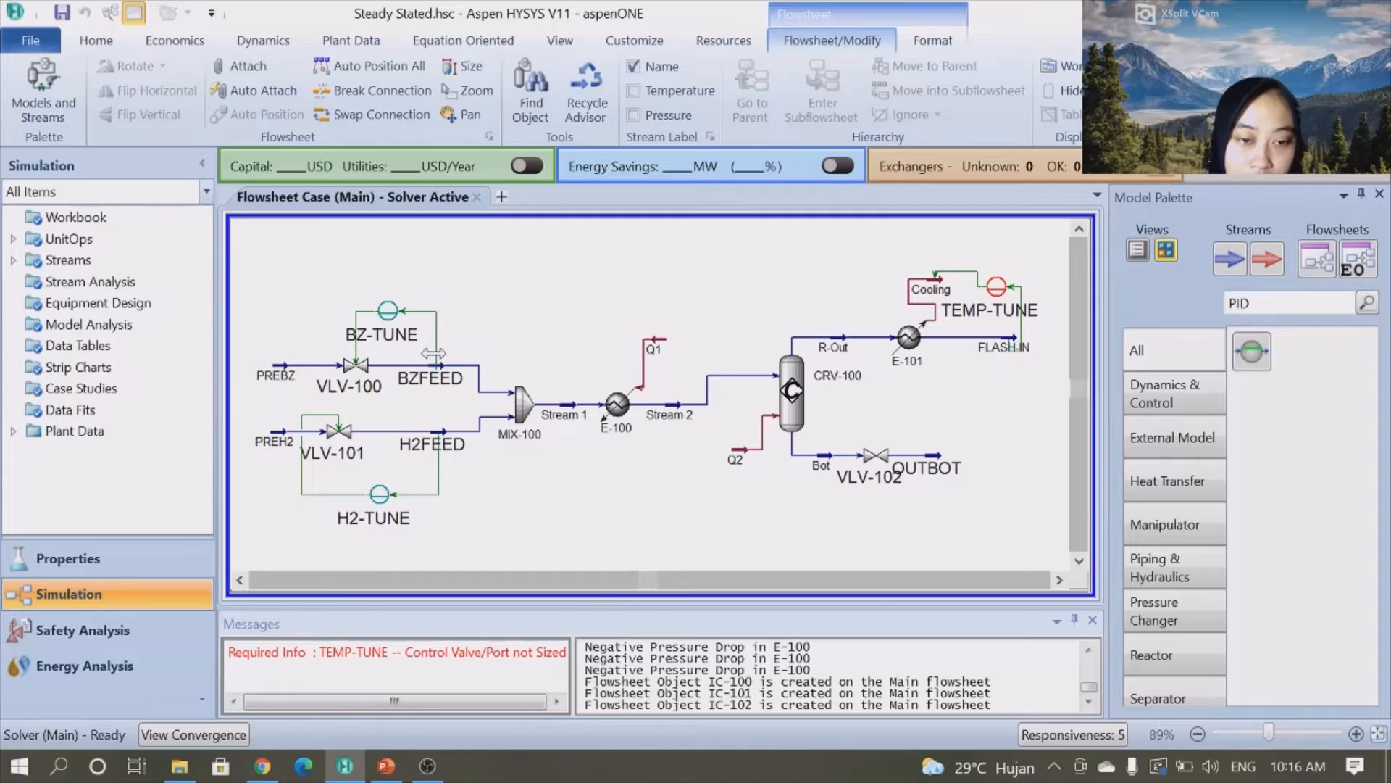
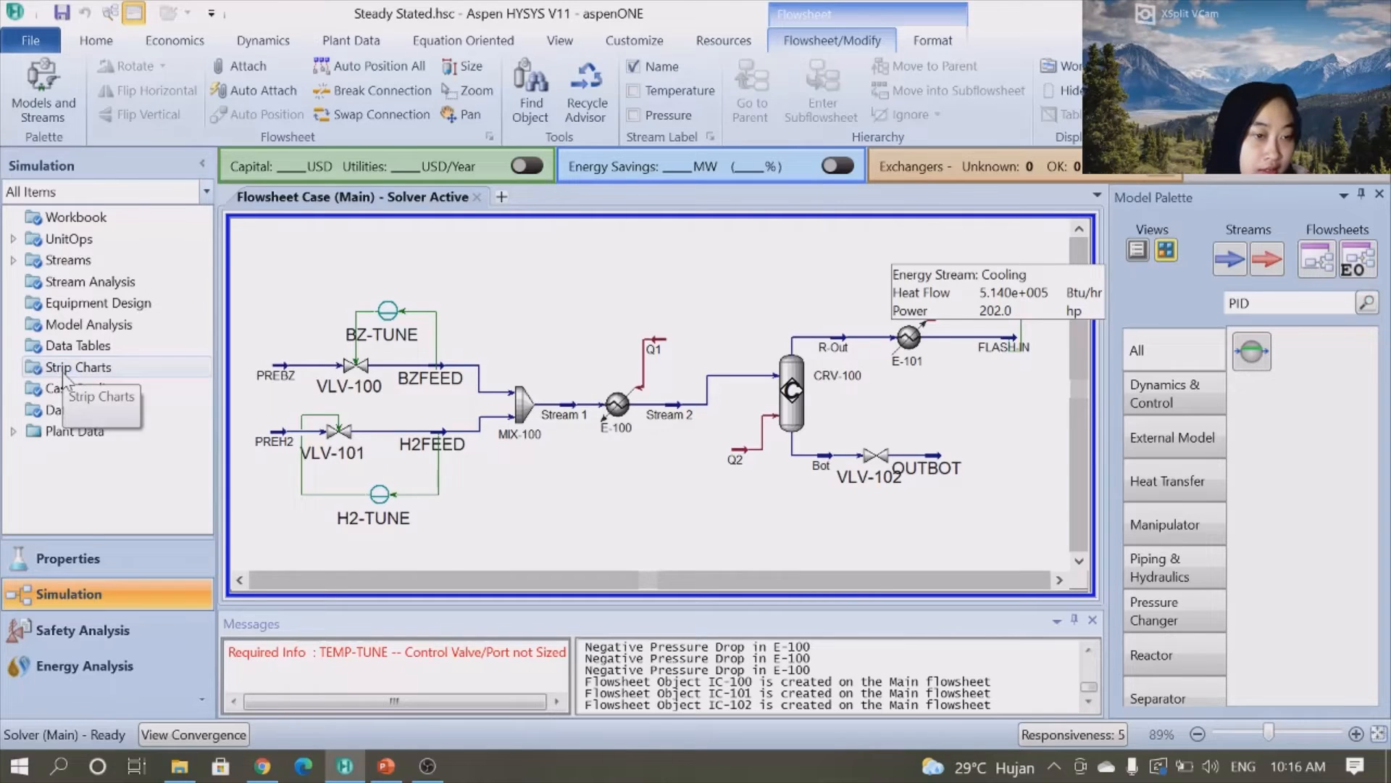
- Add a new strip chart data logger and select the FLASH-IN stream's Molar Flow as a logged variable
{"action": "double_click", "coordinate": [65, 372]}
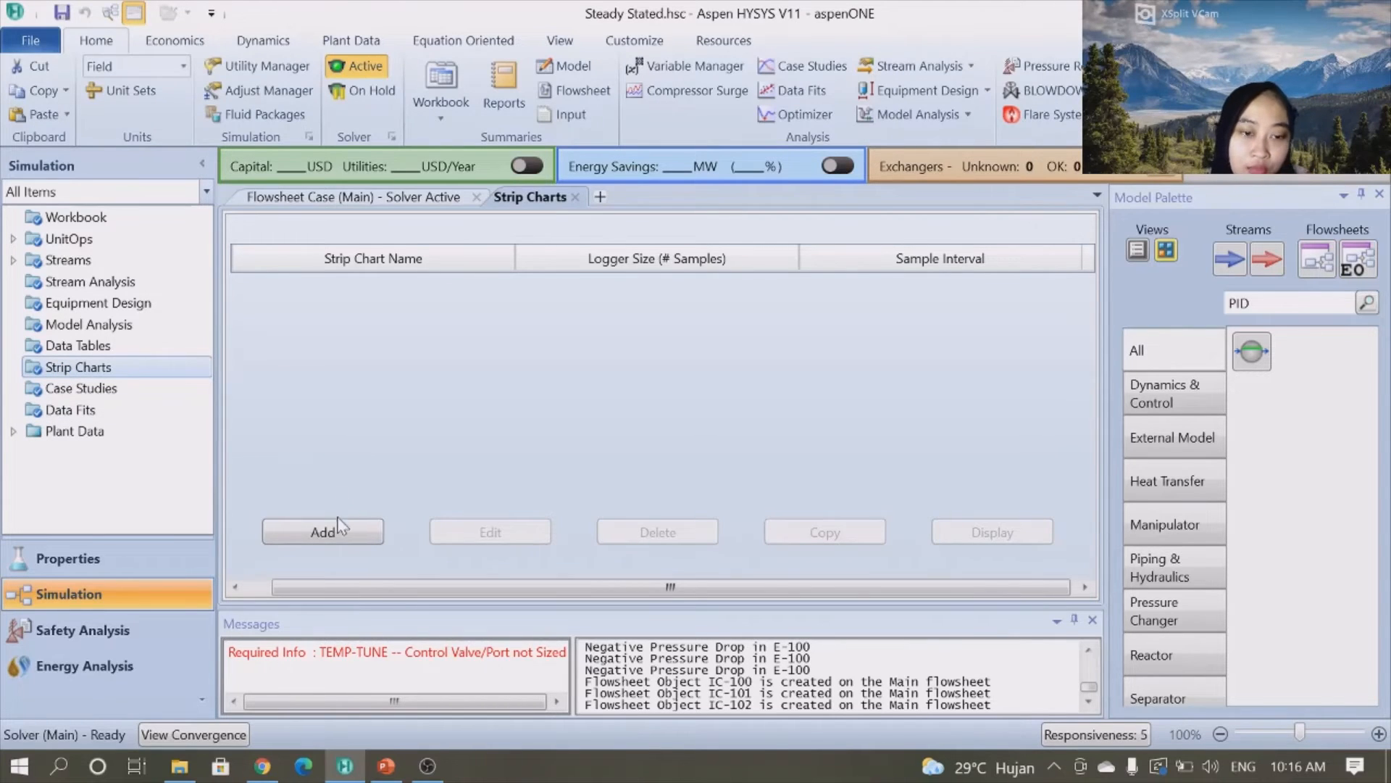
{"action": "left_click", "coordinate": [324, 531]}
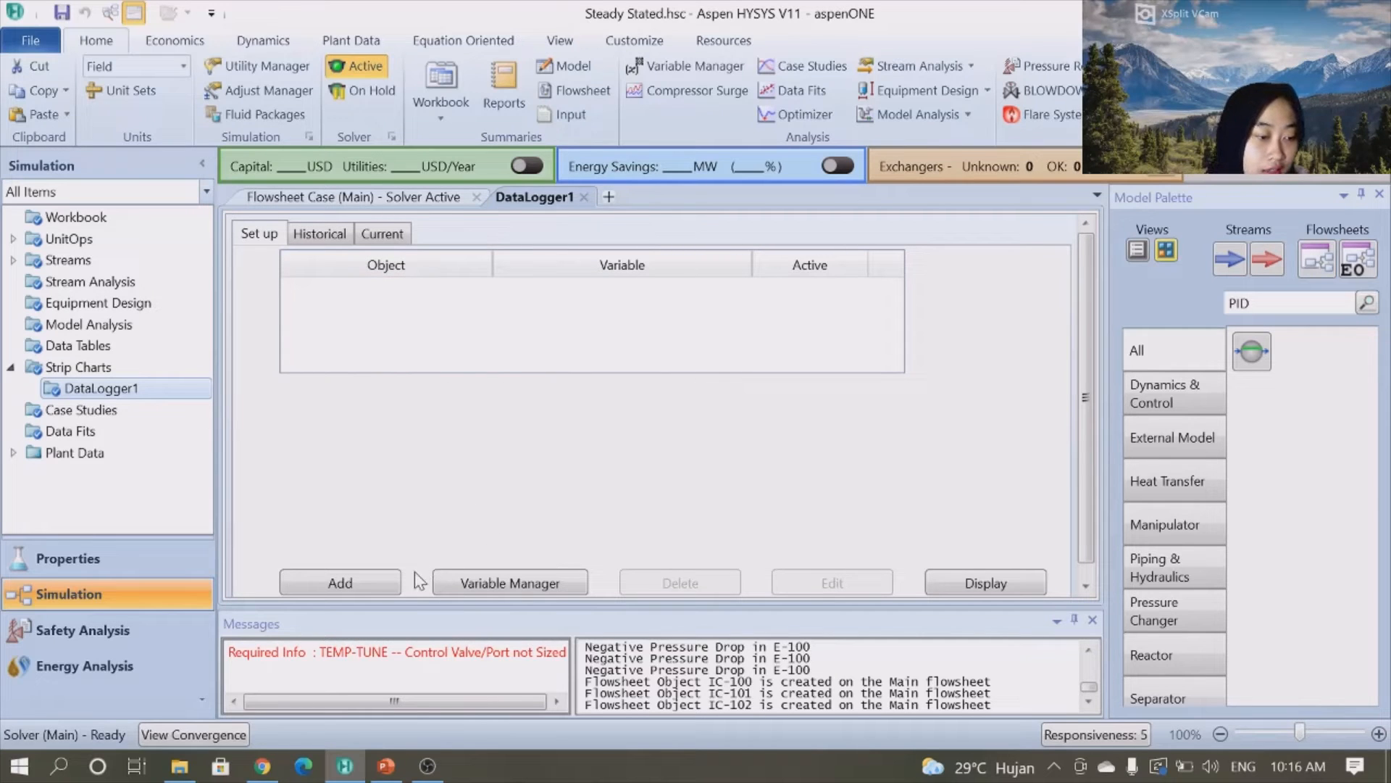
{"action": "left_click", "coordinate": [376, 582]}
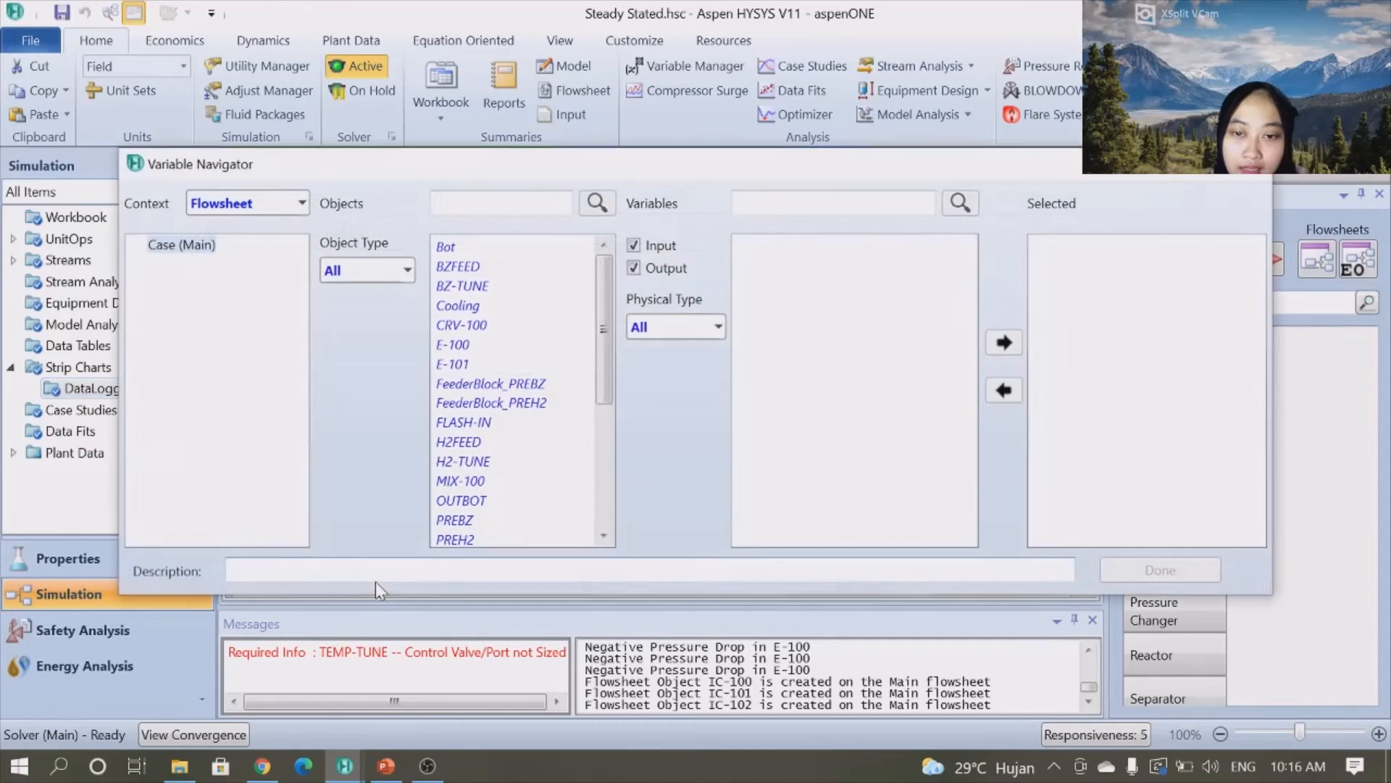
{"action": "left_click", "coordinate": [469, 422]}
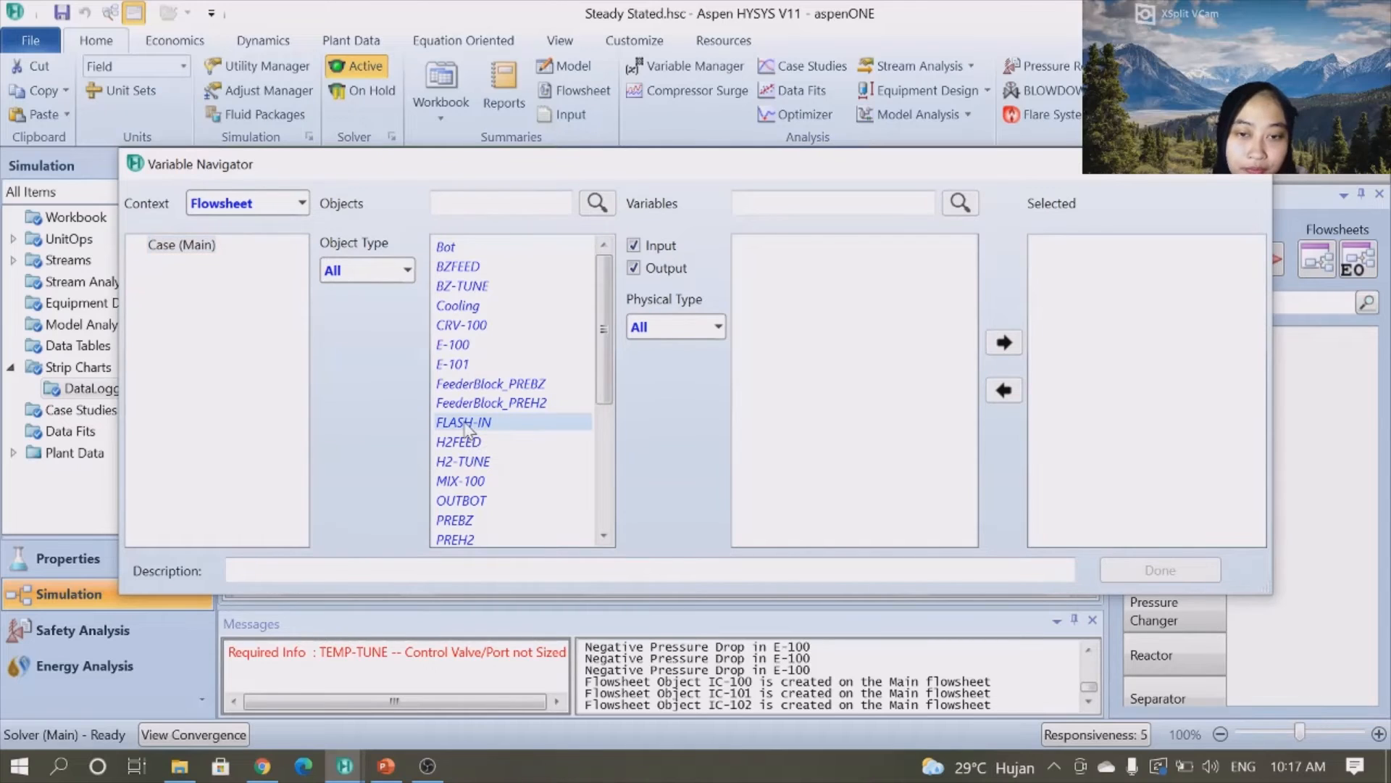
{"action": "left_click", "coordinate": [753, 203]}
{"action": "type", "text": "MO"}
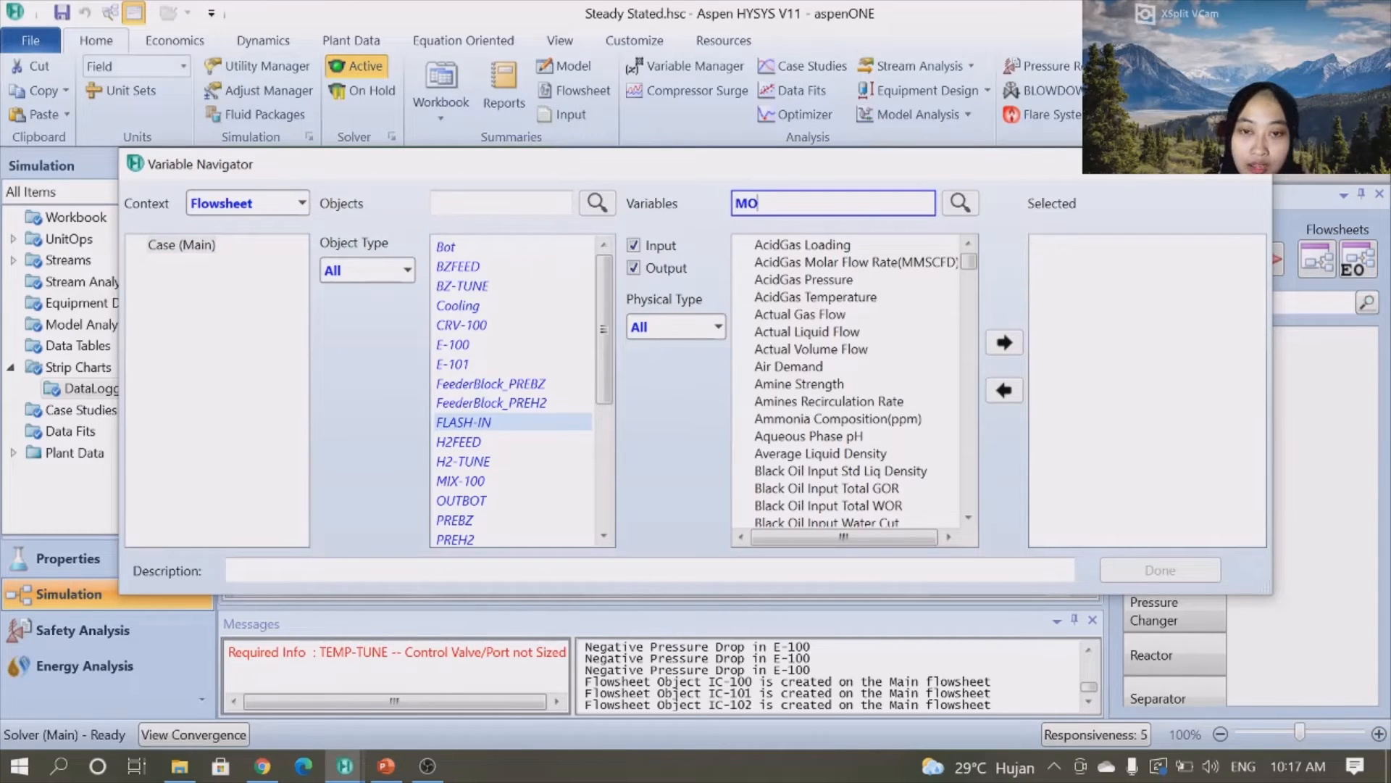
{"action": "type", "text": "LAR"}
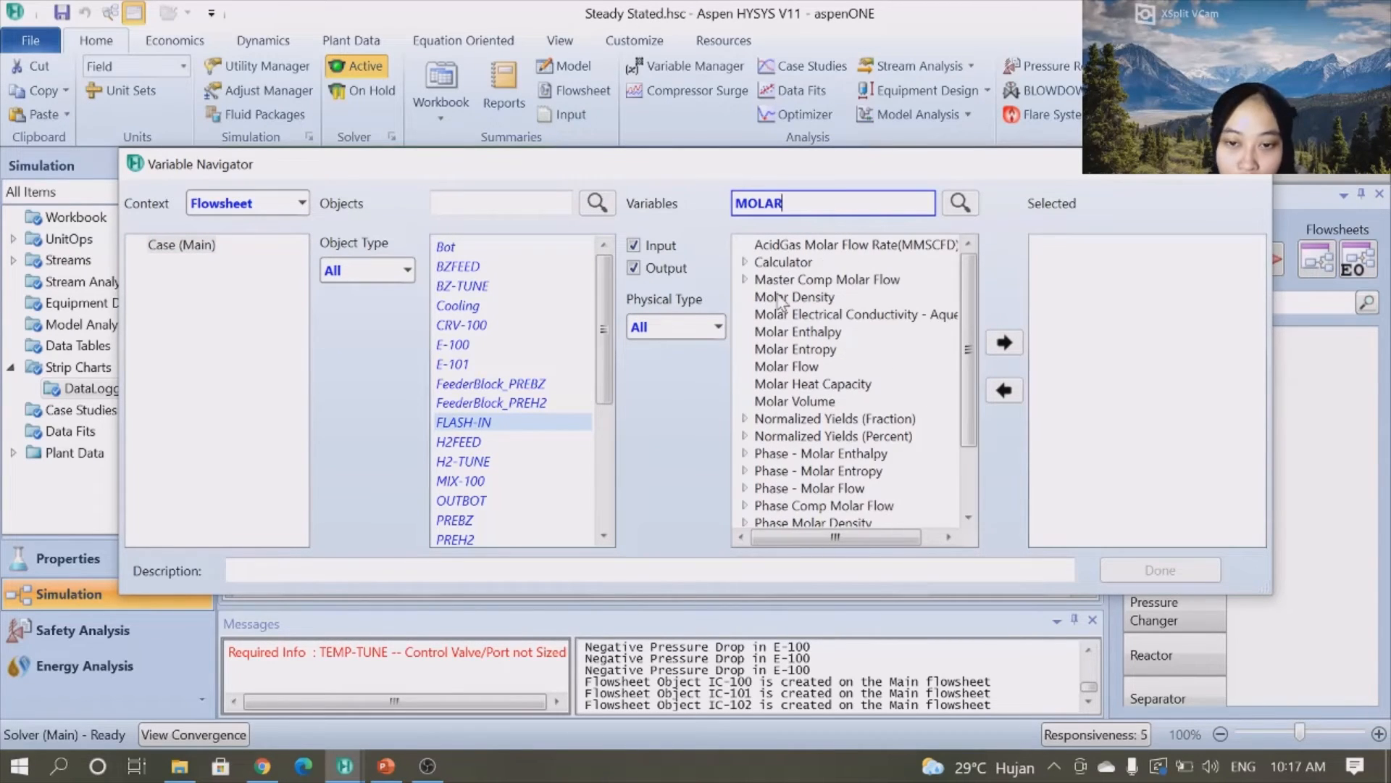
{"action": "left_click", "coordinate": [797, 366]}
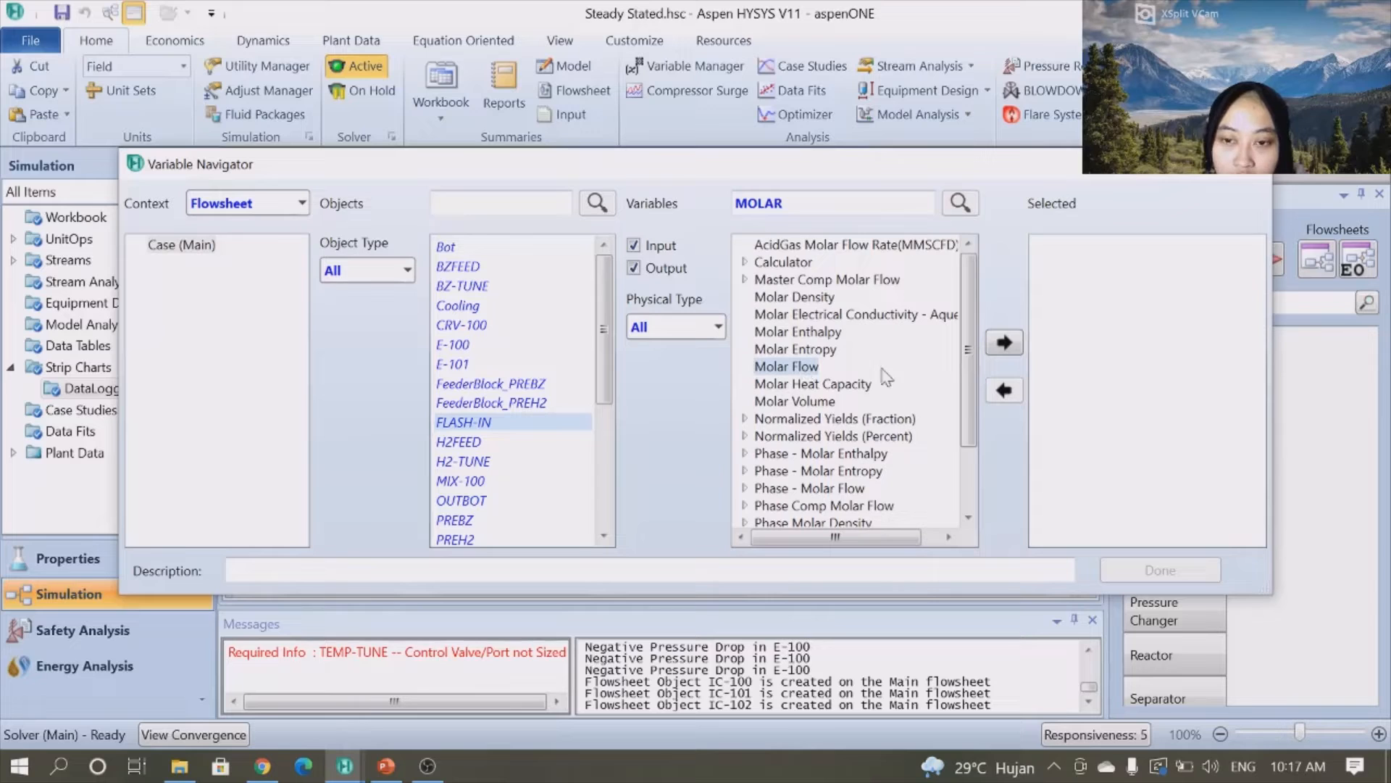
{"action": "left_click", "coordinate": [1003, 342]}
- Add FLASH-IN's Master Comp Mole Frac for Cyclohexane to the logged variables and finish the selection
{"action": "left_click", "coordinate": [834, 204]}
{"action": "key", "text": "BackSpace"}
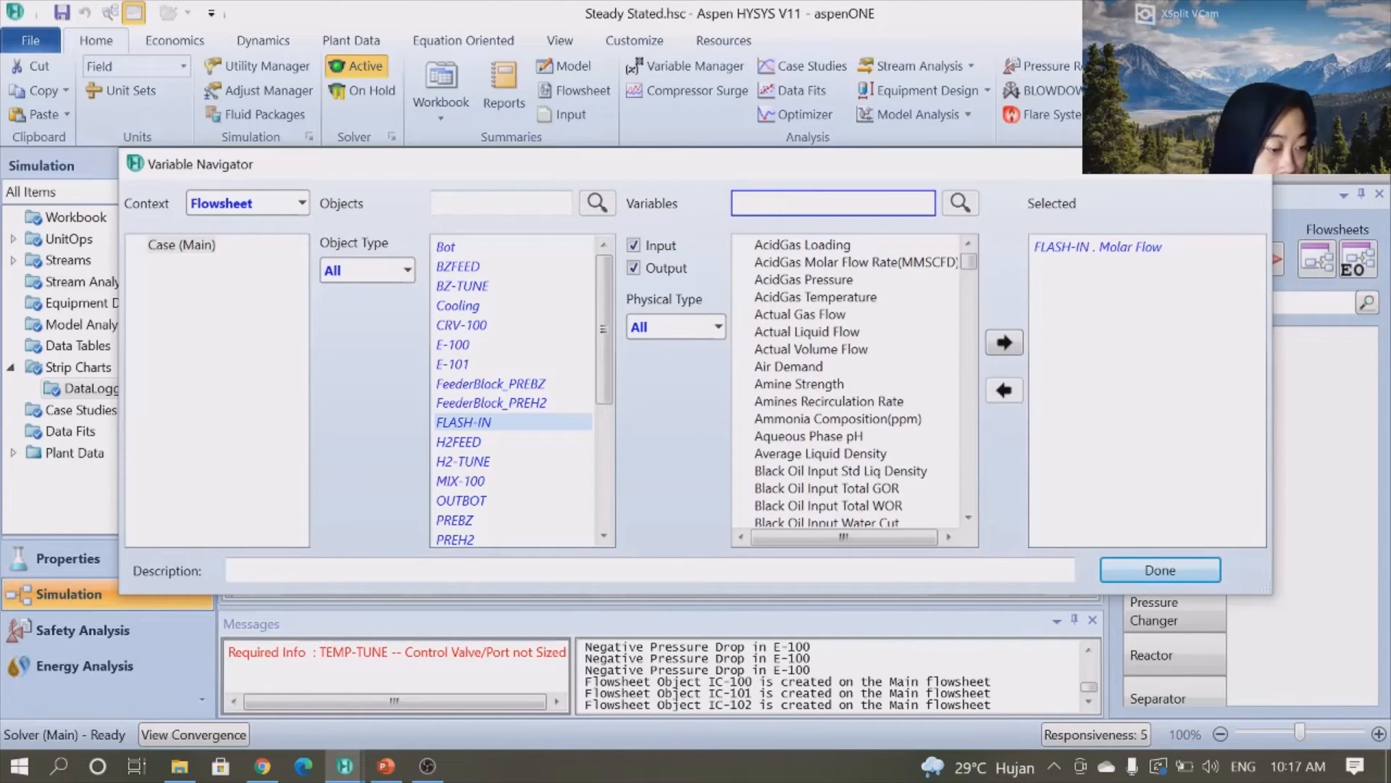
{"action": "type", "text": "MASTER COMP"}
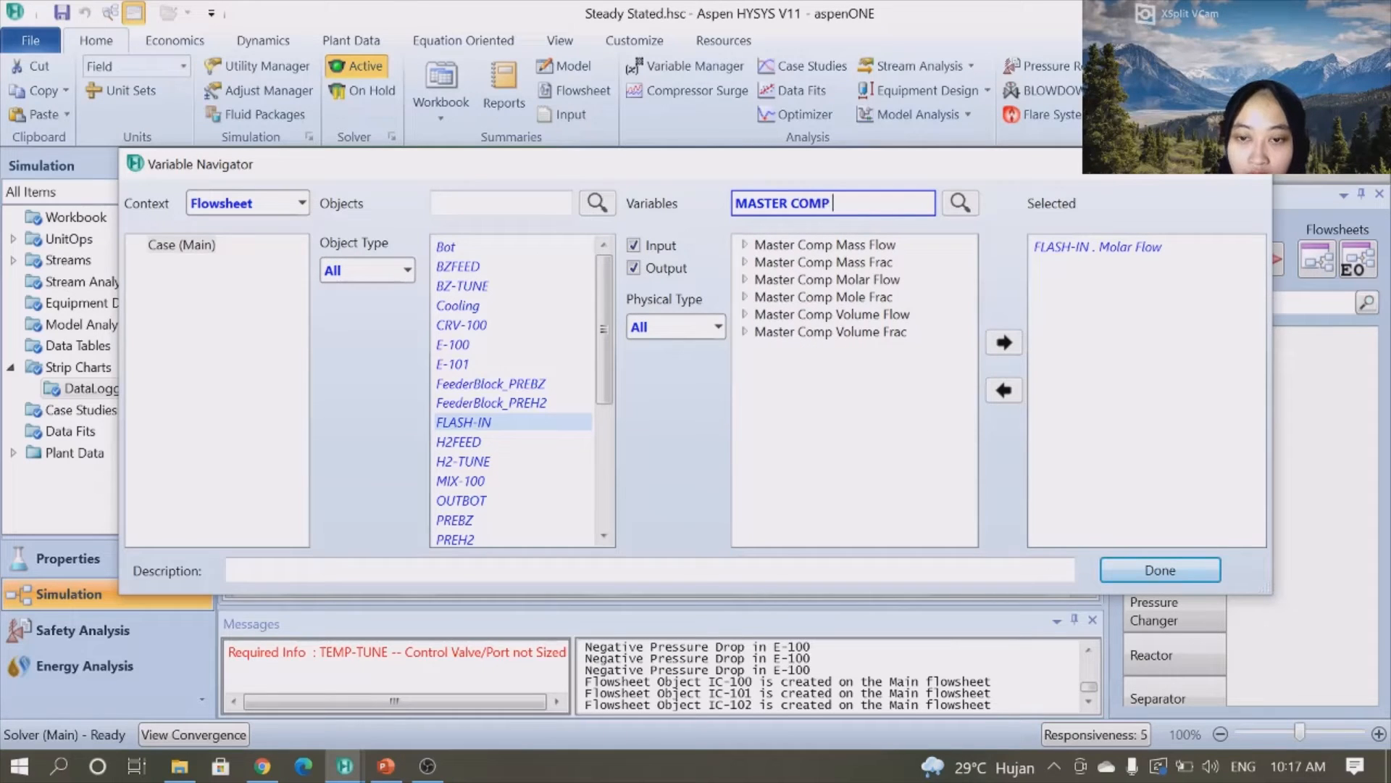
{"action": "left_click", "coordinate": [744, 297]}
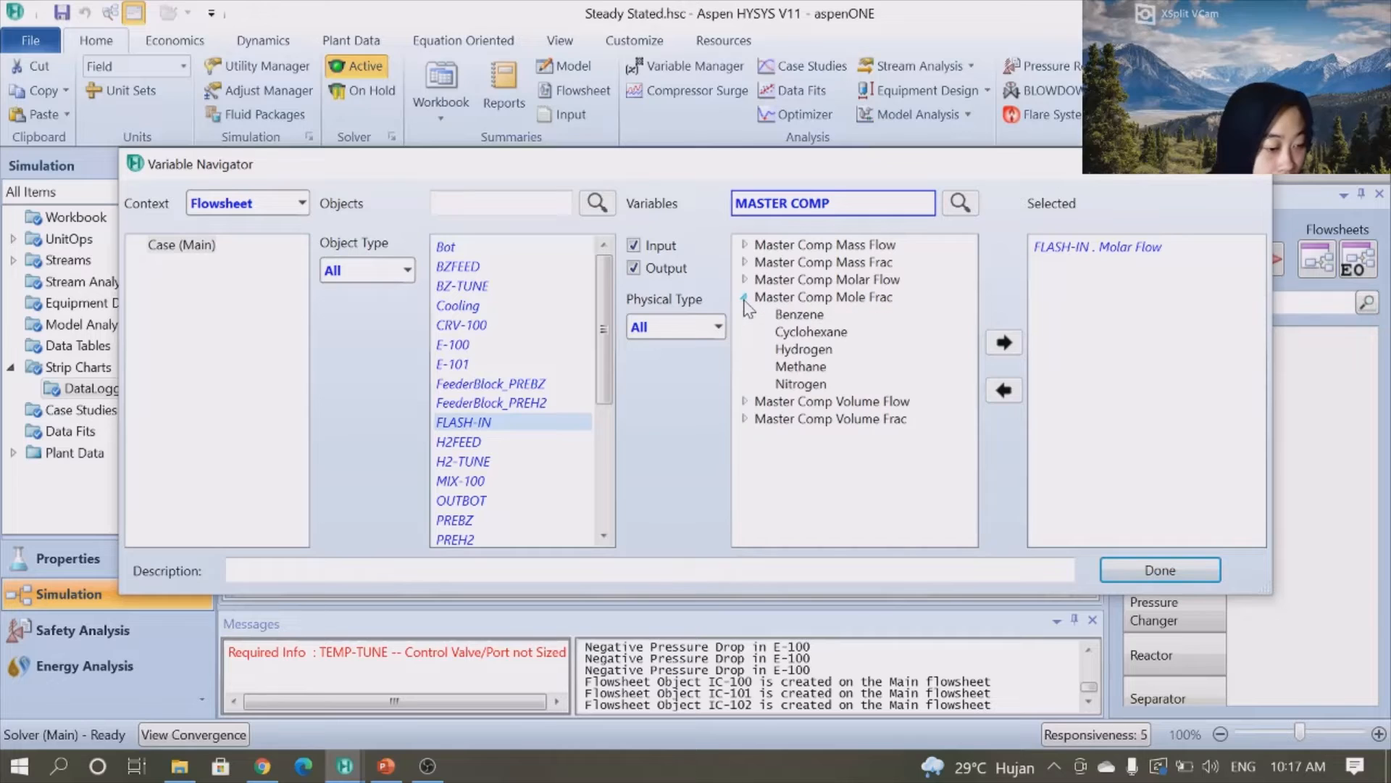
{"action": "left_click", "coordinate": [792, 332]}
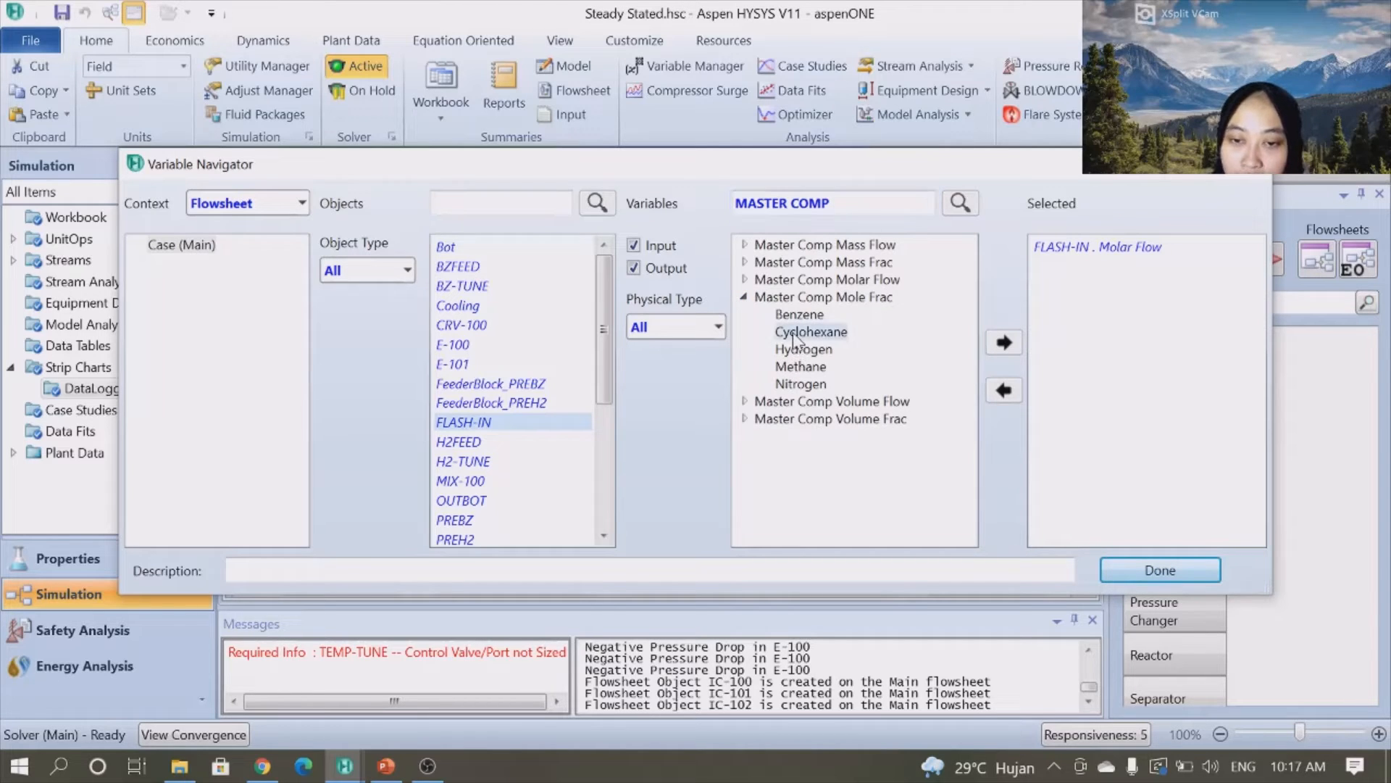
{"action": "left_click", "coordinate": [1004, 344]}
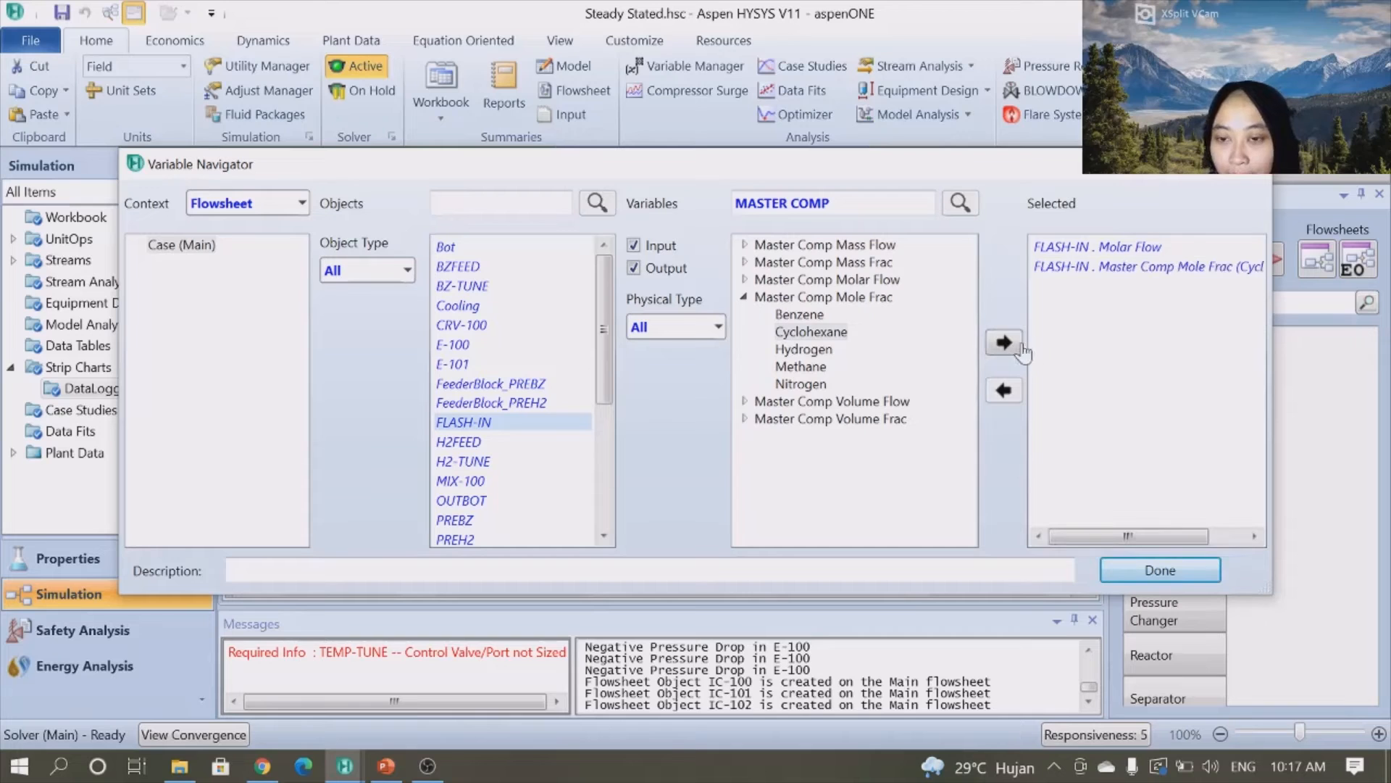
{"action": "left_click", "coordinate": [1173, 572]}
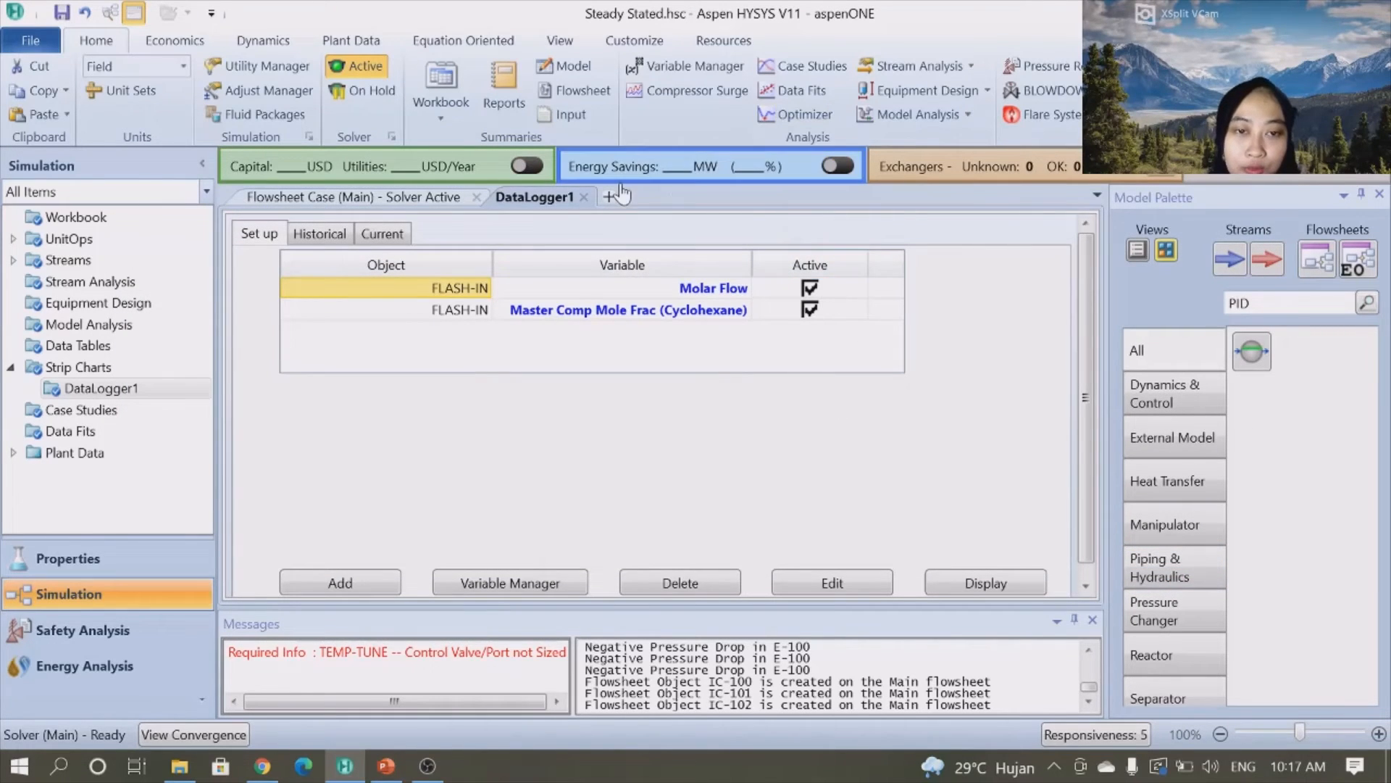
- Display the DataLogger1 strip chart and enlarge and reposition its window
{"action": "left_click", "coordinate": [998, 583]}
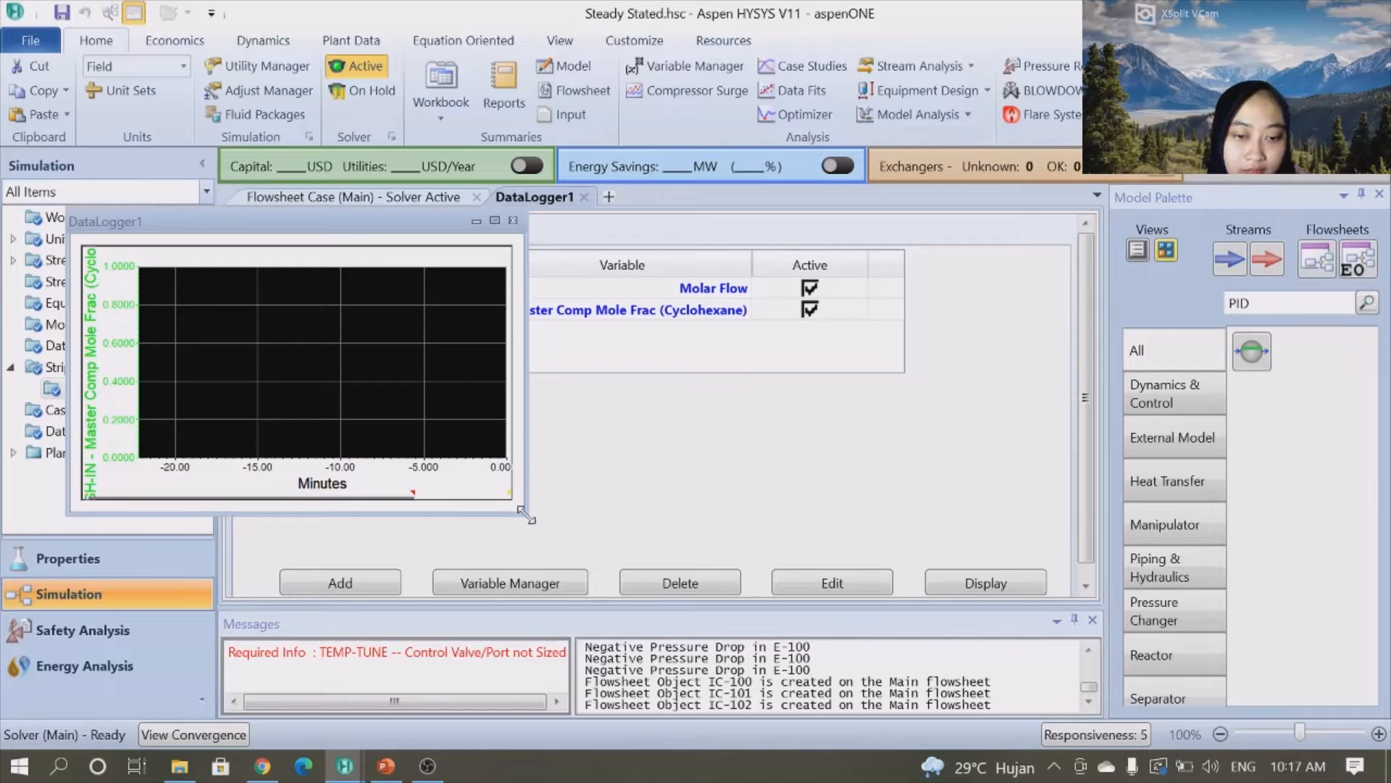
{"action": "left_click_drag", "start_coordinate": [526, 515], "coordinate": [775, 620]}
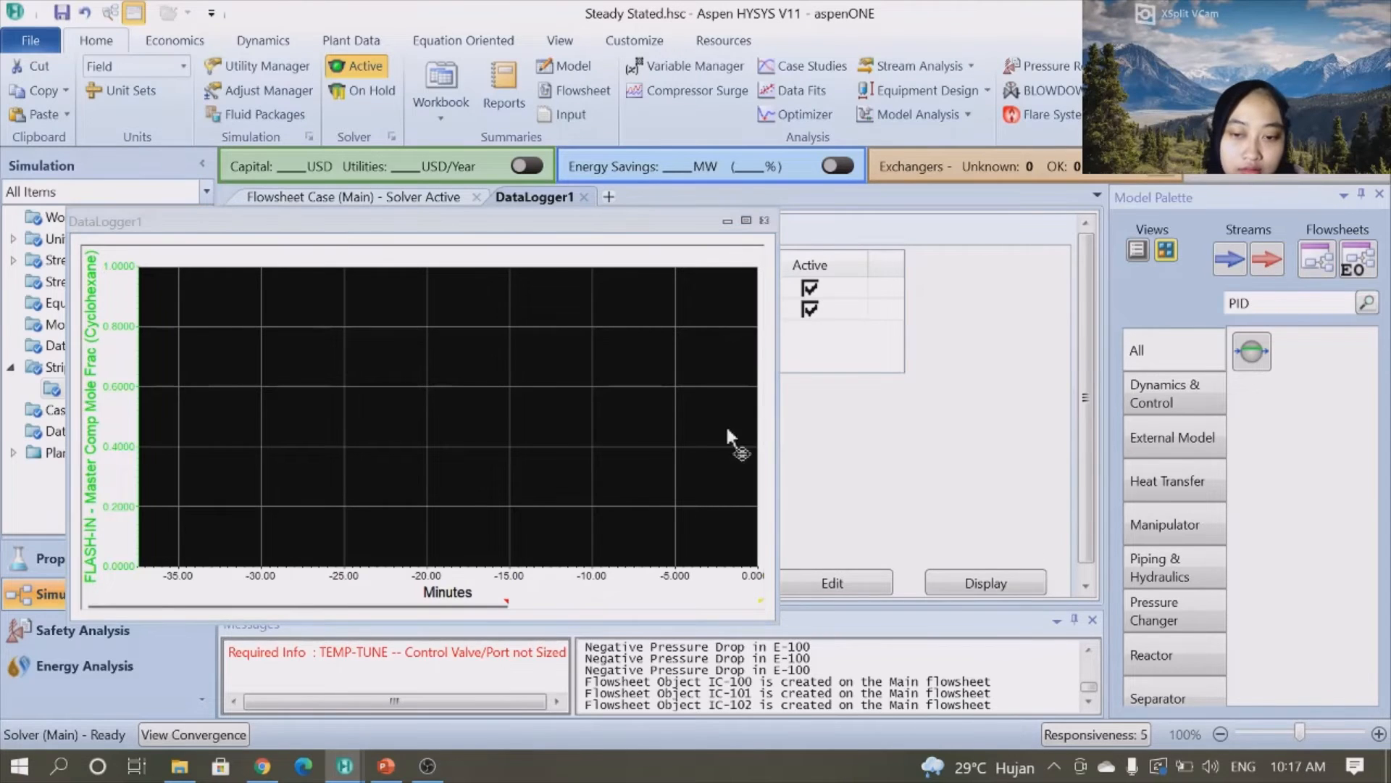
{"action": "left_click", "coordinate": [590, 430]}
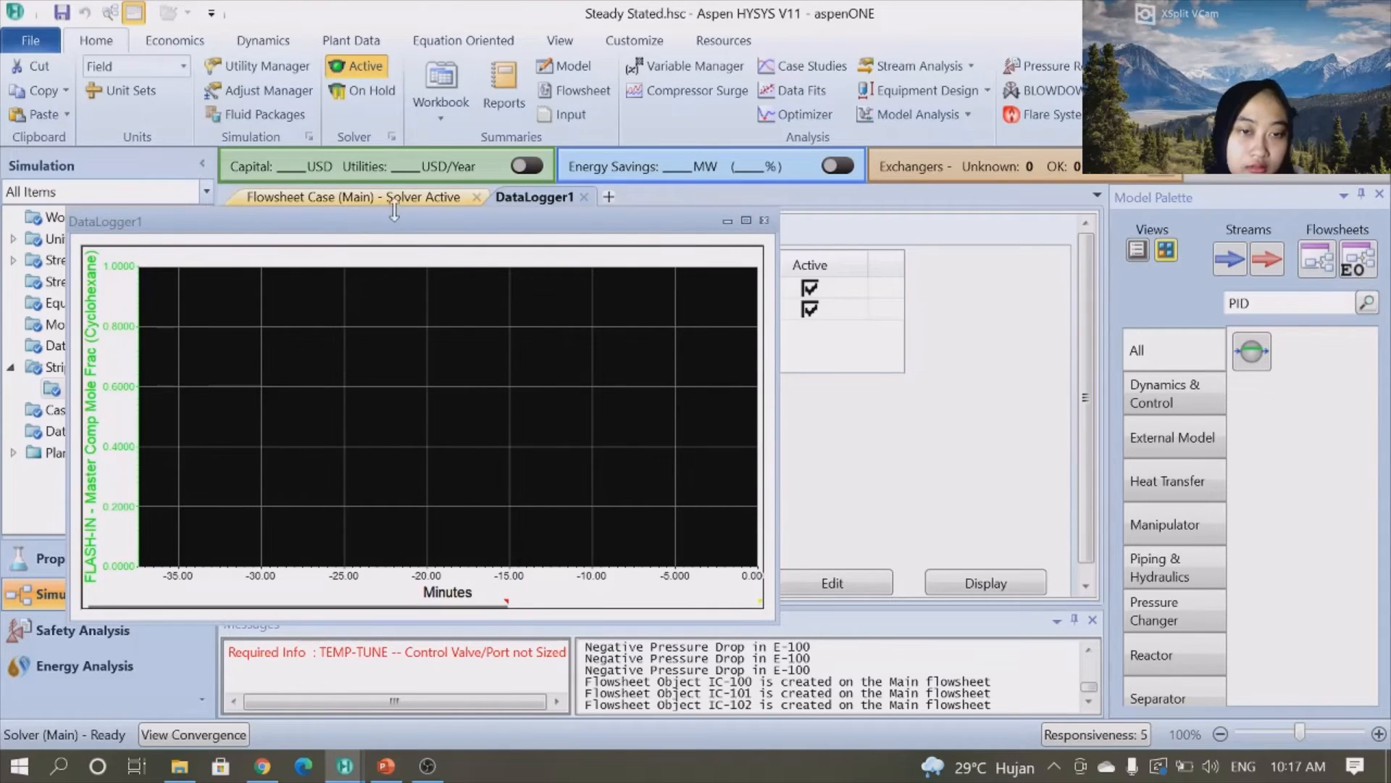
{"action": "left_click_drag", "start_coordinate": [399, 221], "coordinate": [613, 129]}
- In the strip chart's graph control, enable Automatic Auto Scale and Show All for the mole fraction axis
{"action": "right_click", "coordinate": [541, 303]}
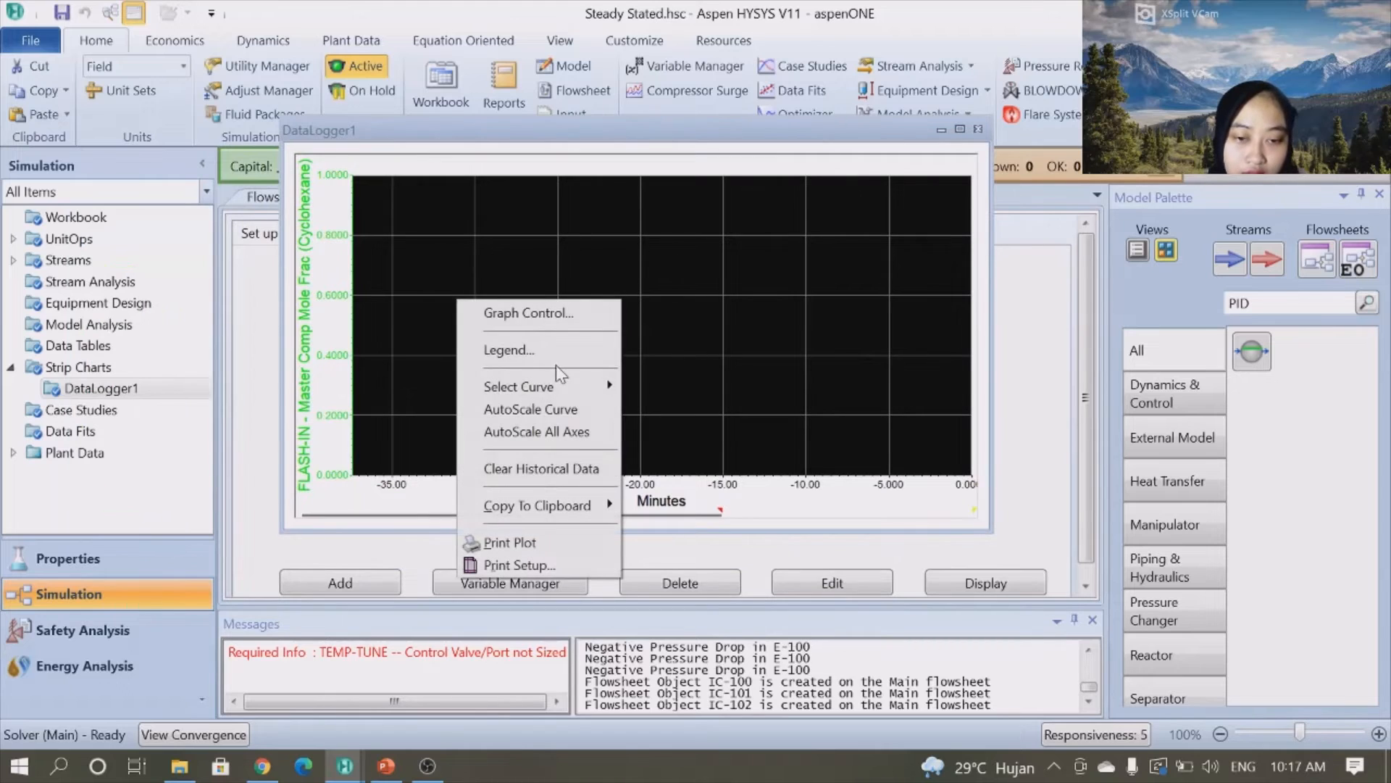
{"action": "left_click", "coordinate": [516, 313]}
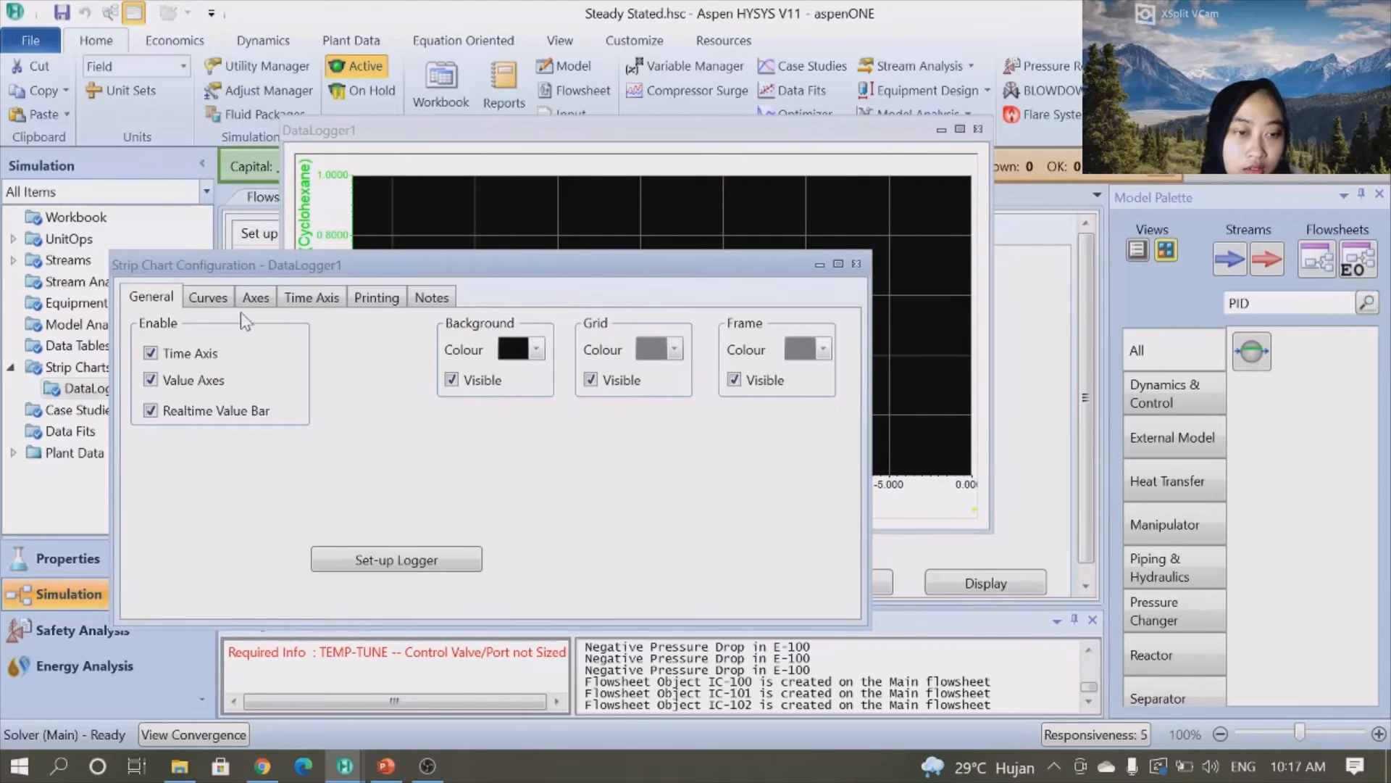
{"action": "left_click", "coordinate": [256, 298]}
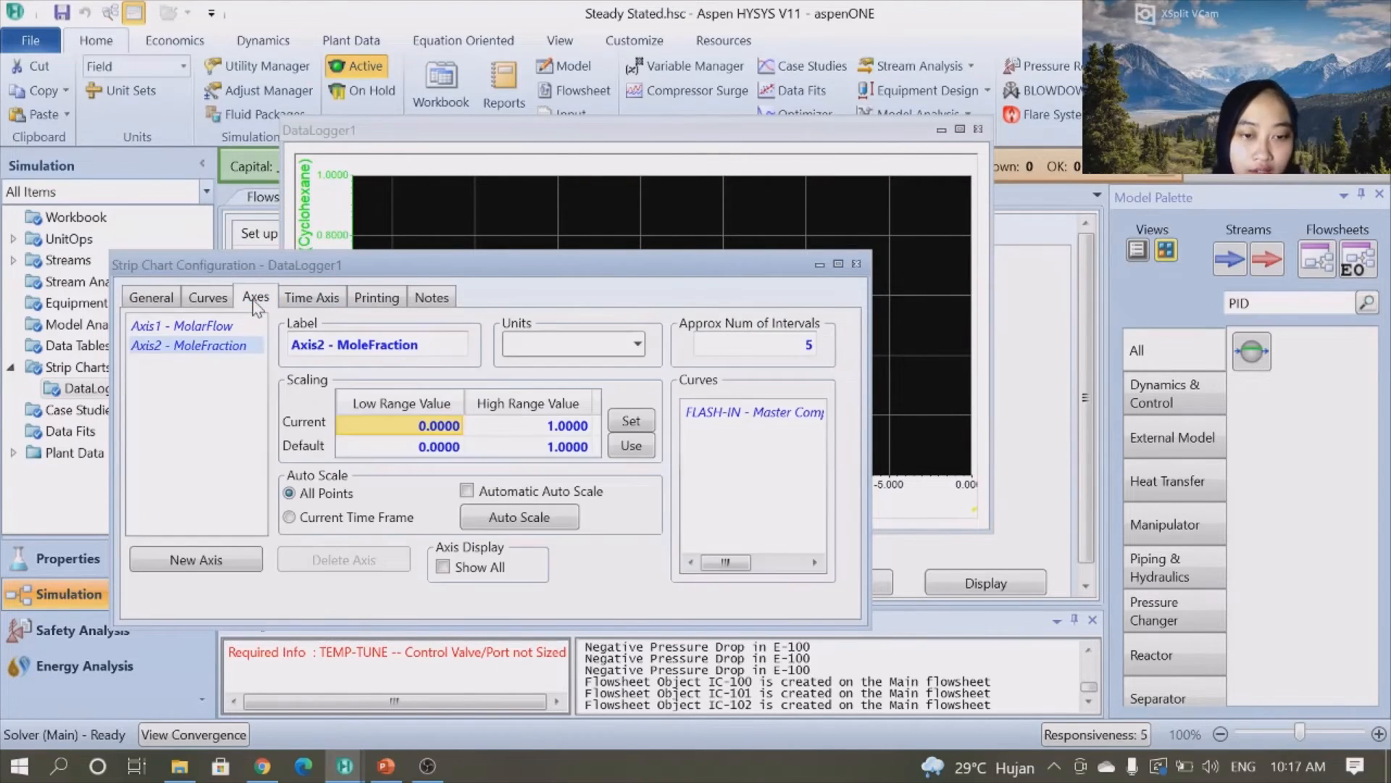
{"action": "left_click", "coordinate": [467, 490]}
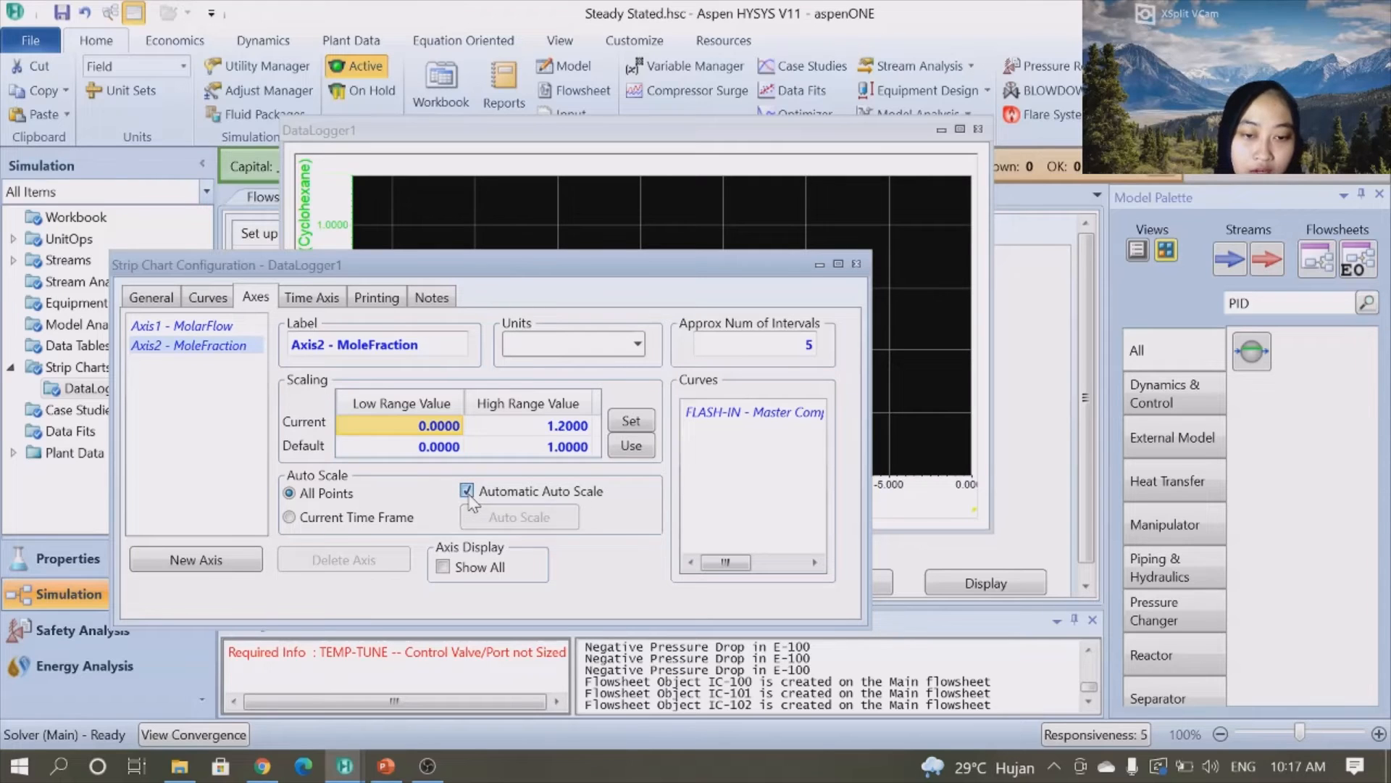
{"action": "left_click", "coordinate": [443, 567]}
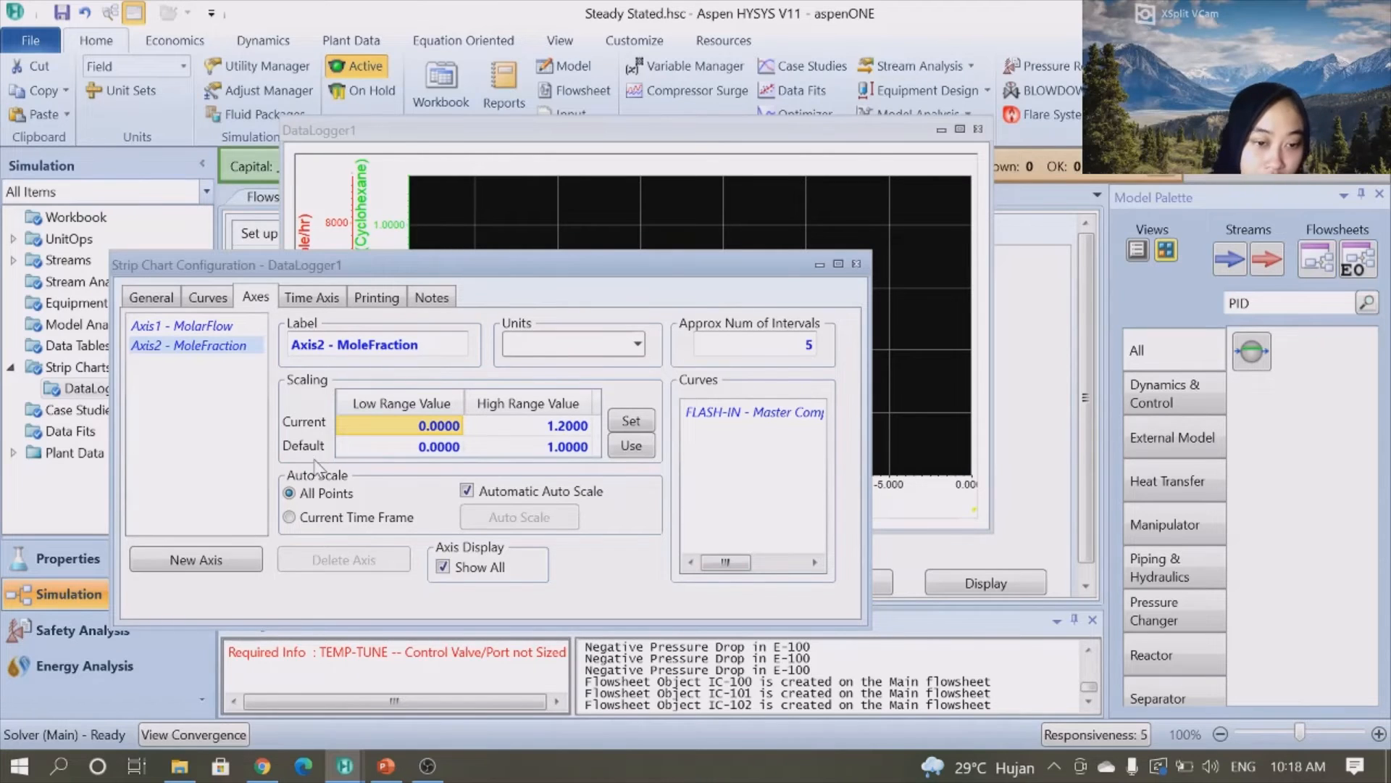
- Set the strip chart logger size to 900 samples and close the configuration
{"action": "left_click", "coordinate": [313, 300]}
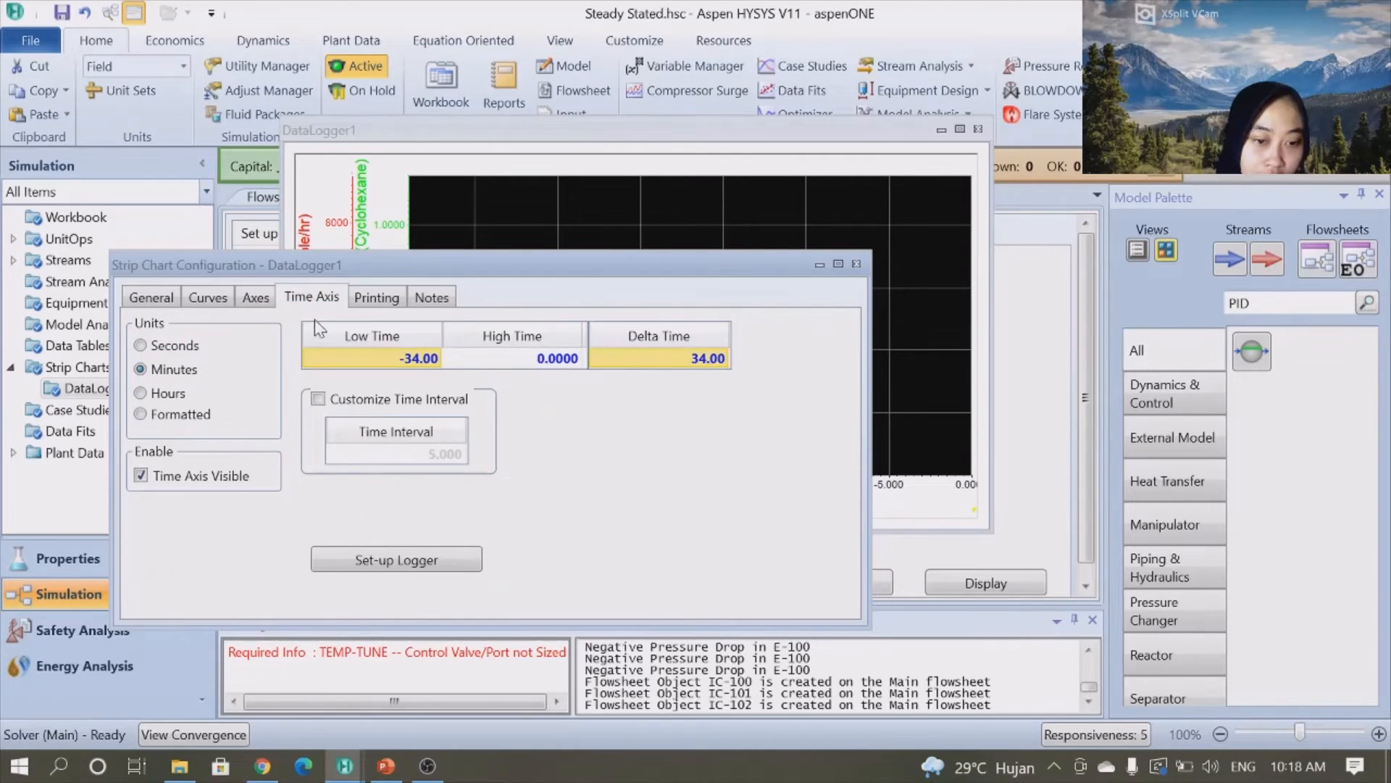
{"action": "left_click", "coordinate": [417, 561]}
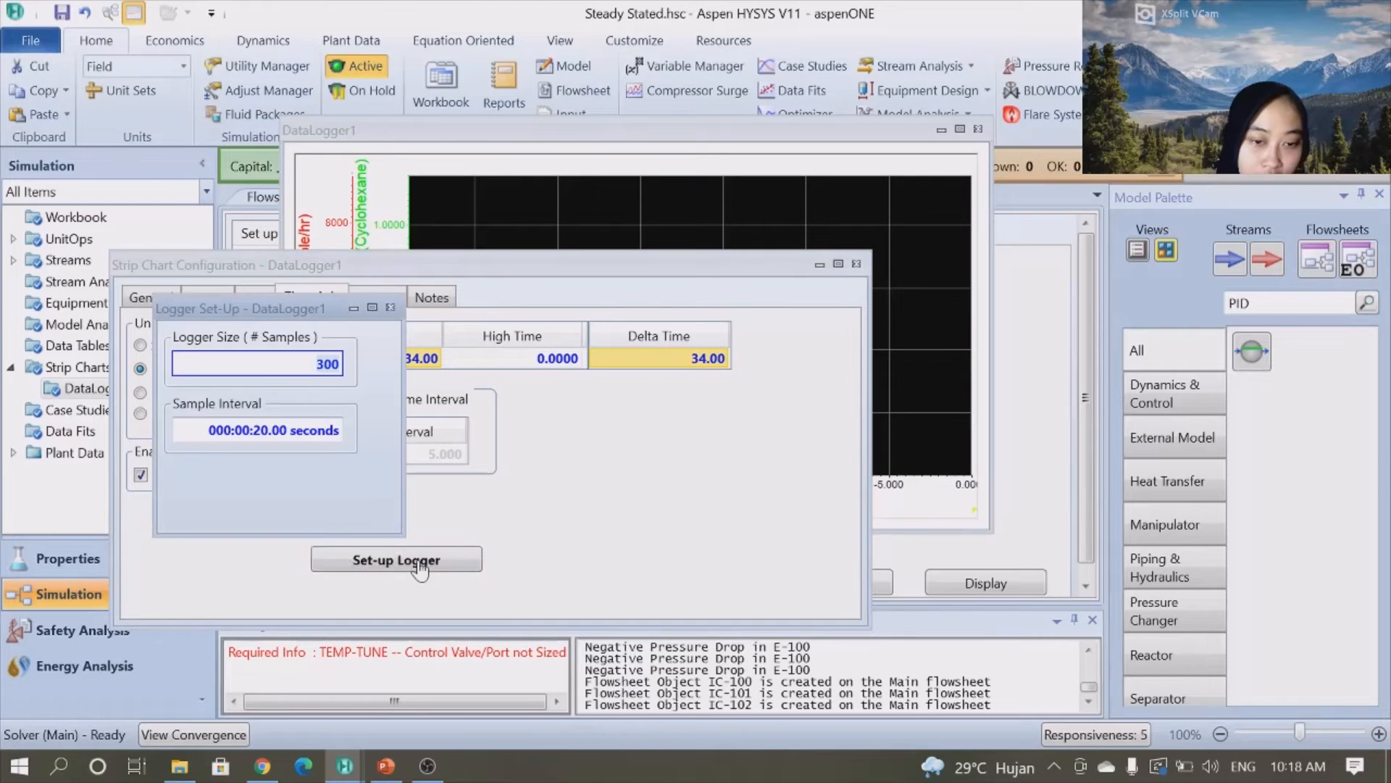
{"action": "type", "text": "900"}
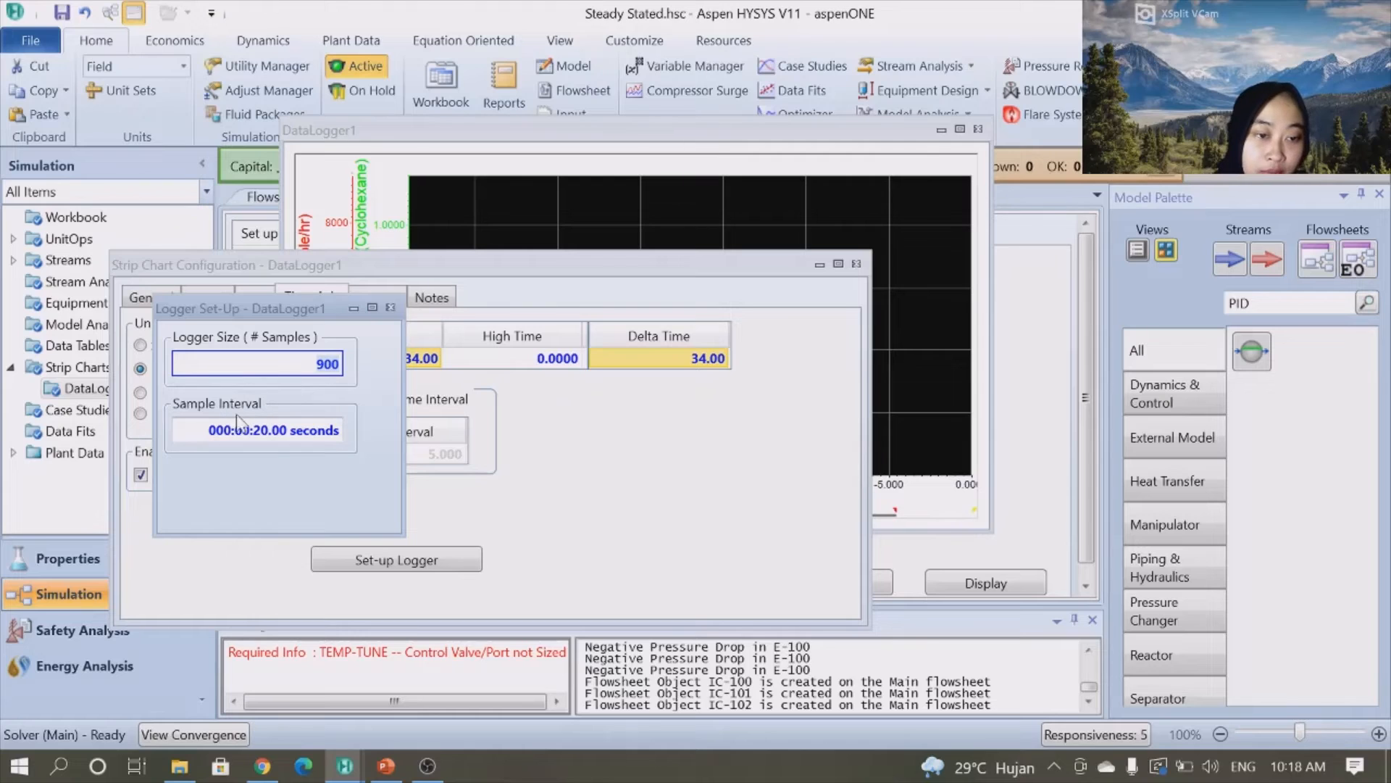
{"action": "left_click", "coordinate": [391, 307]}
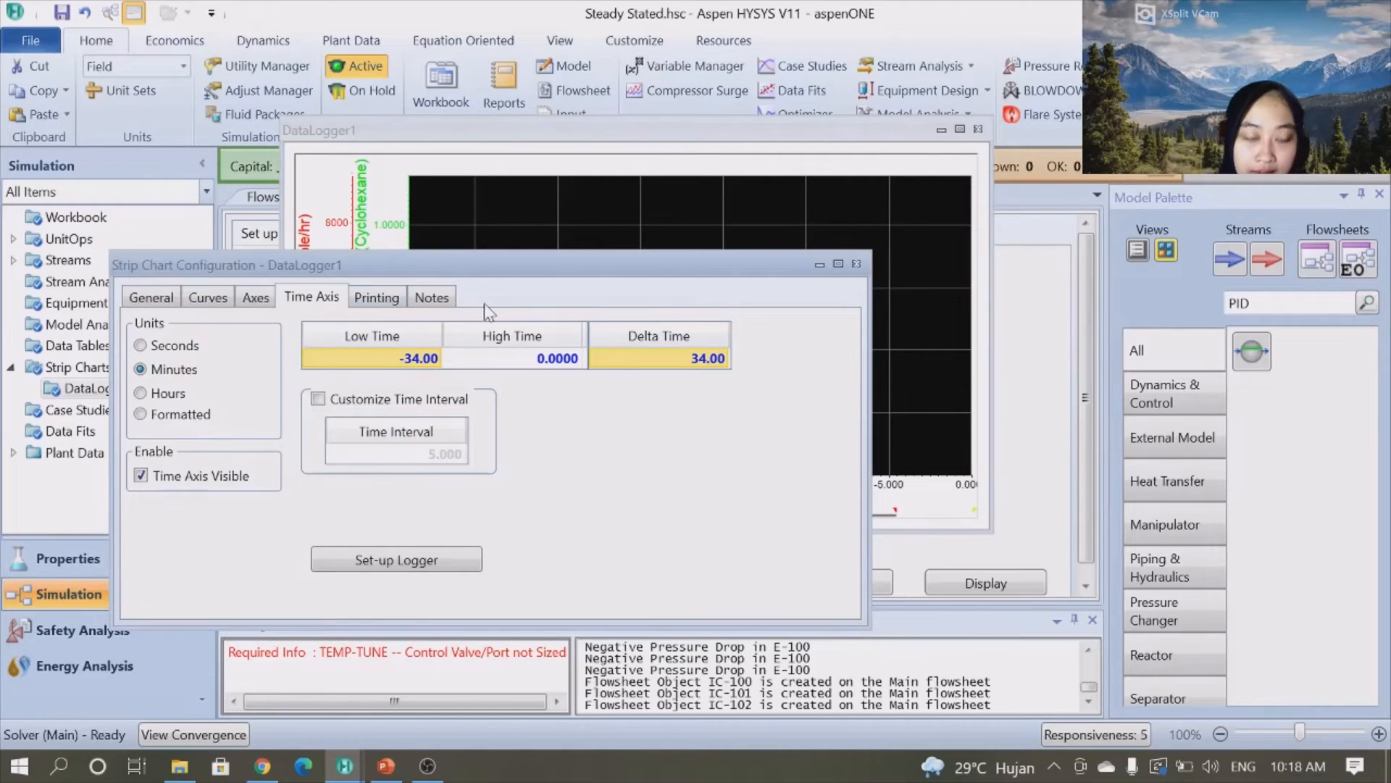
{"action": "left_click", "coordinate": [855, 264]}
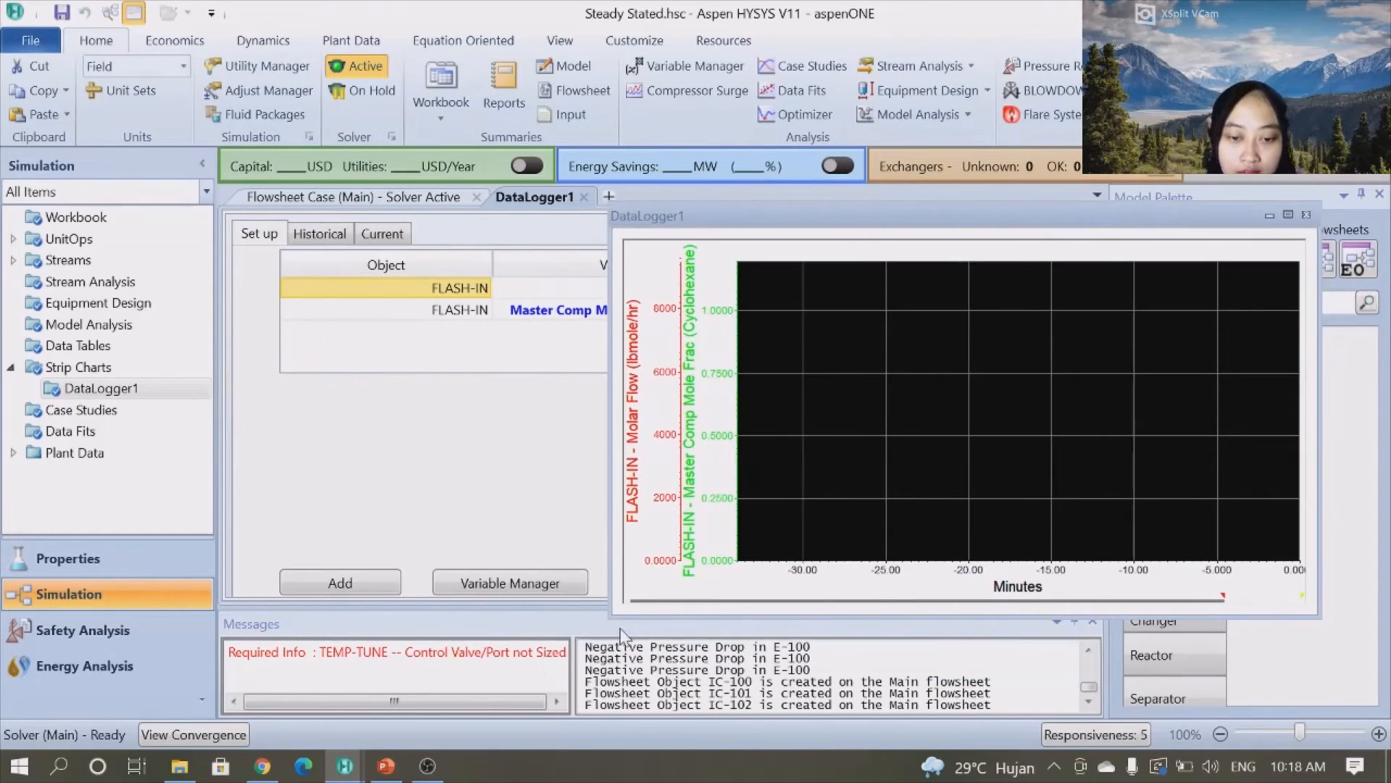
- Return to the flowsheet and reduce the font size of the VLV-100 label
{"action": "left_click_drag", "start_coordinate": [615, 618], "coordinate": [798, 583]}
{"action": "left_click", "coordinate": [377, 197]}
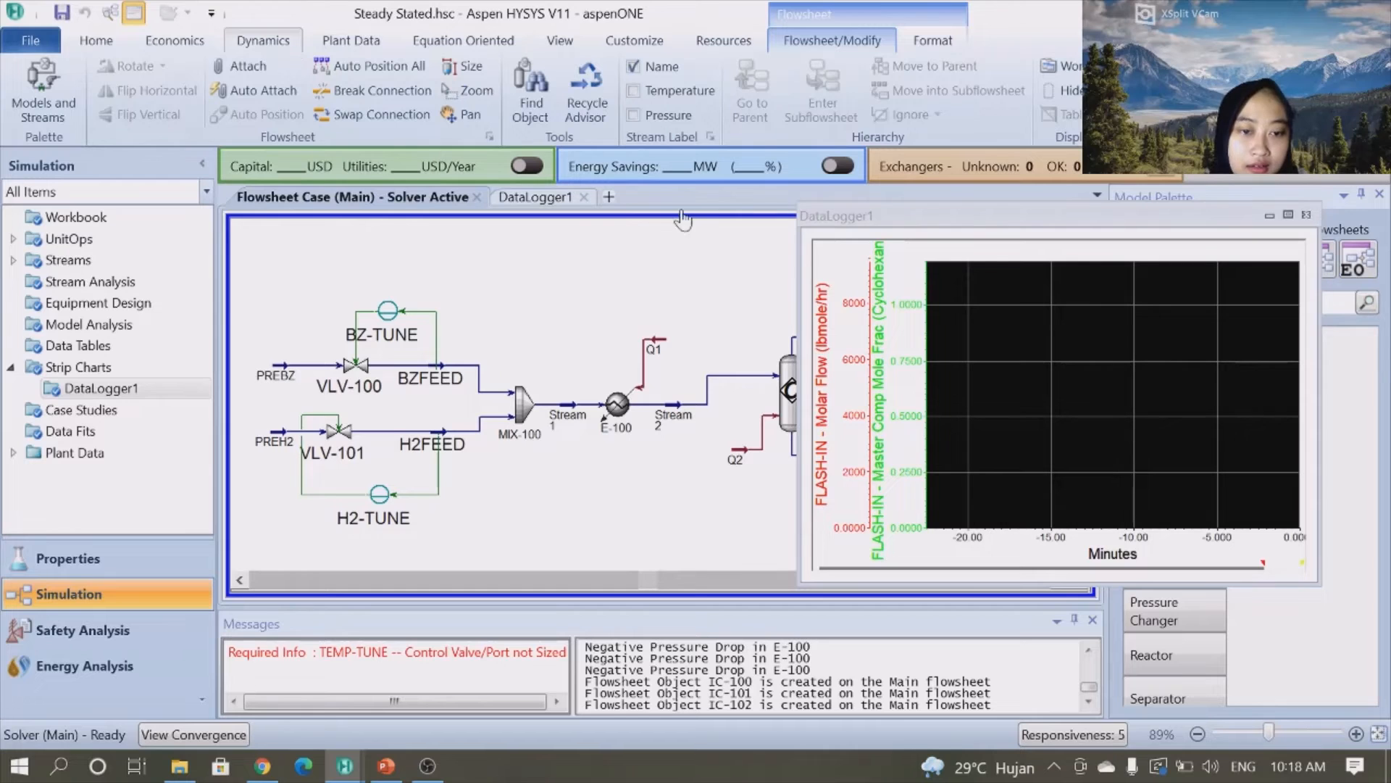
{"action": "left_click_drag", "start_coordinate": [1014, 216], "coordinate": [140, 179]}
{"action": "left_click", "coordinate": [395, 175]}
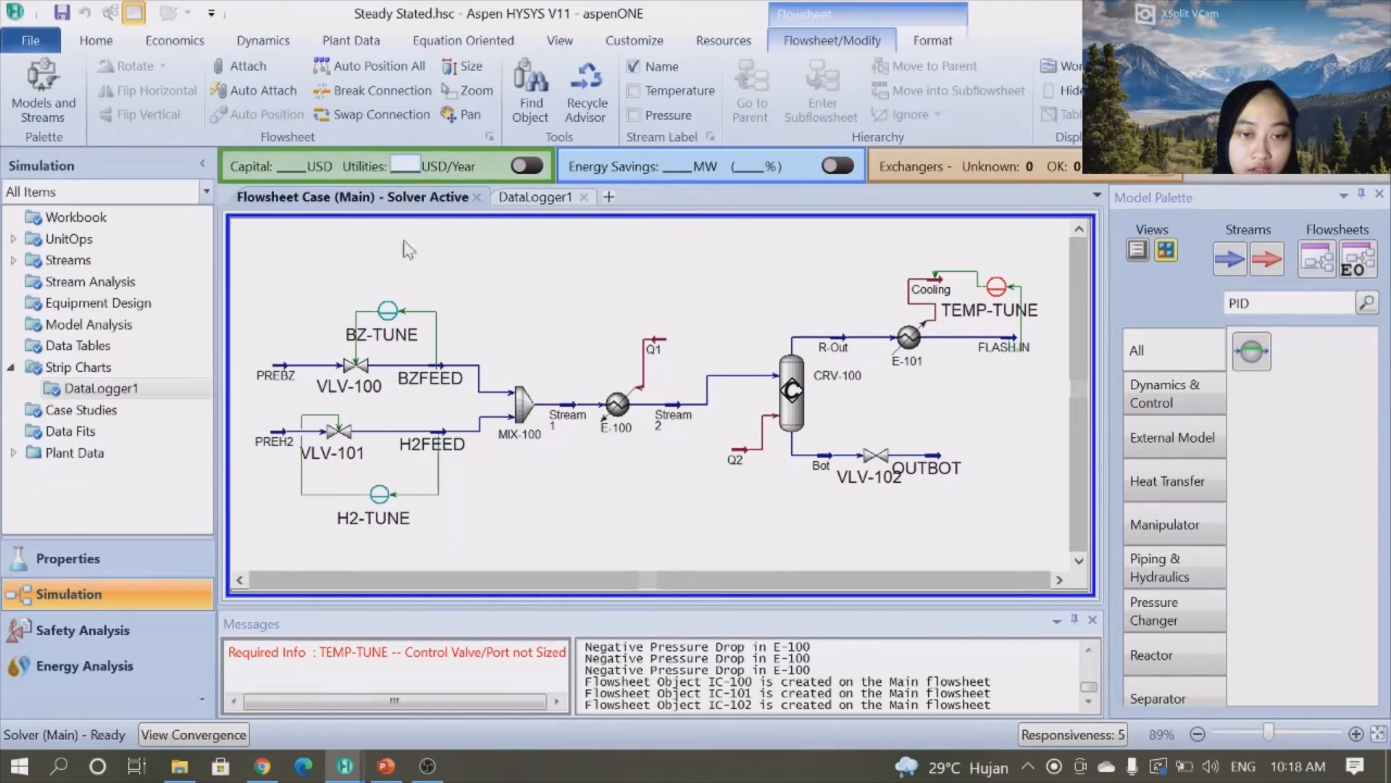
{"action": "left_click", "coordinate": [371, 371]}
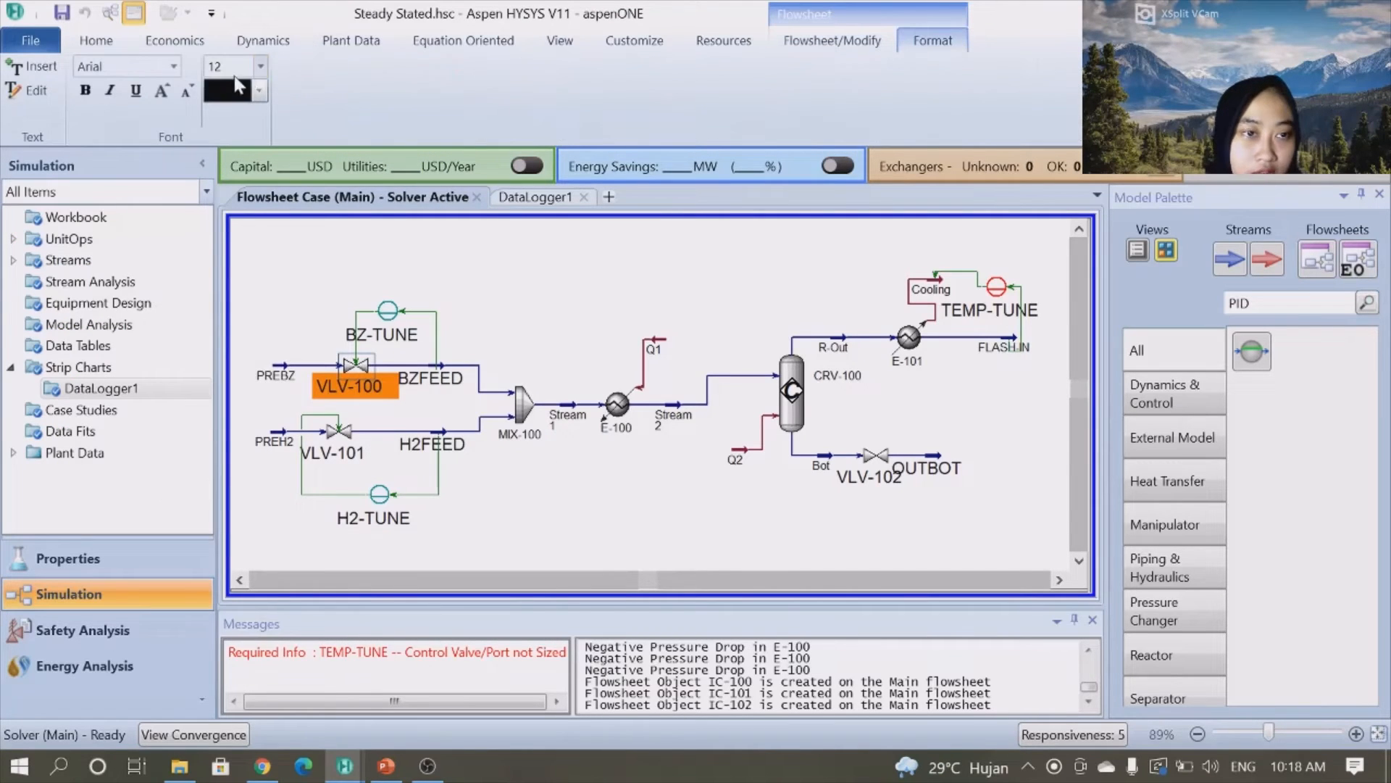
{"action": "left_click", "coordinate": [259, 66]}
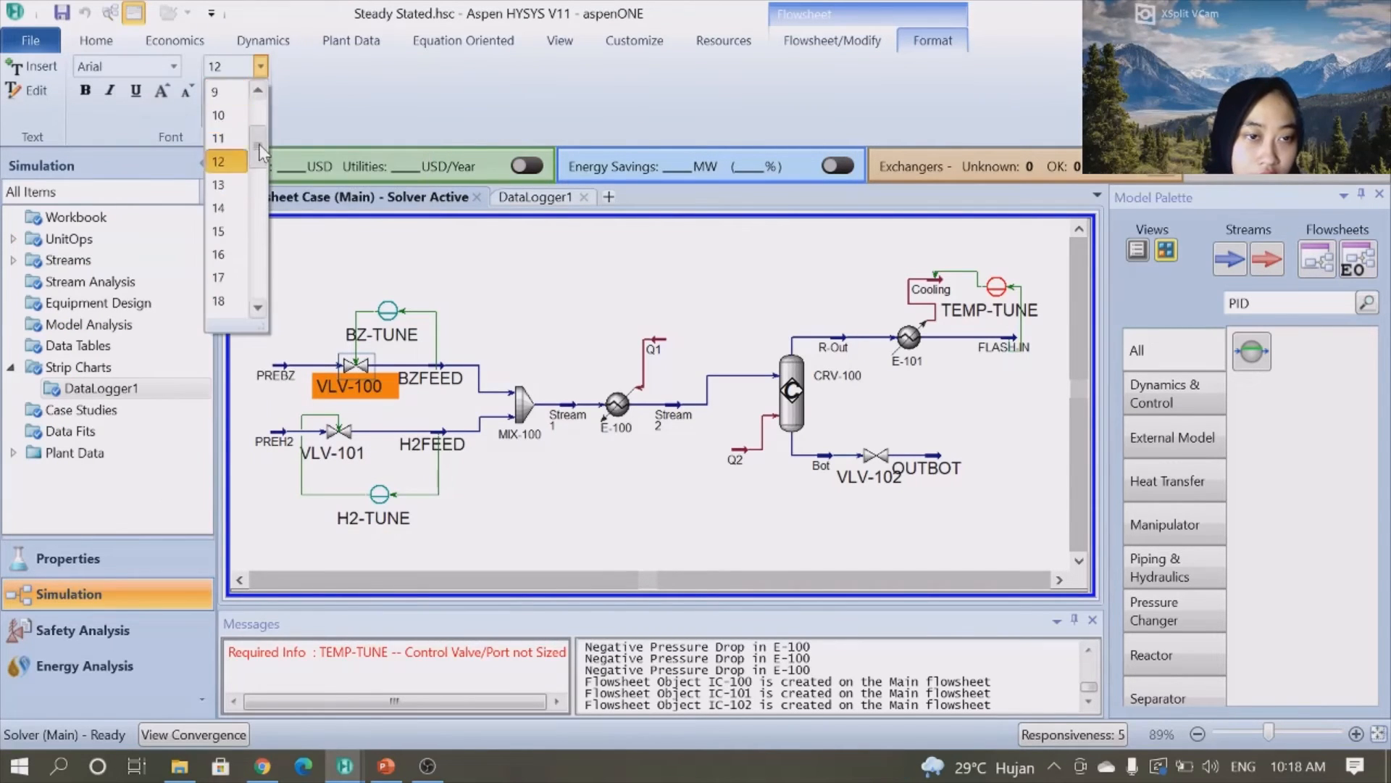
{"action": "left_click", "coordinate": [242, 138]}
- Set the BZFEED stream label's font size to 8
{"action": "left_click", "coordinate": [428, 385]}
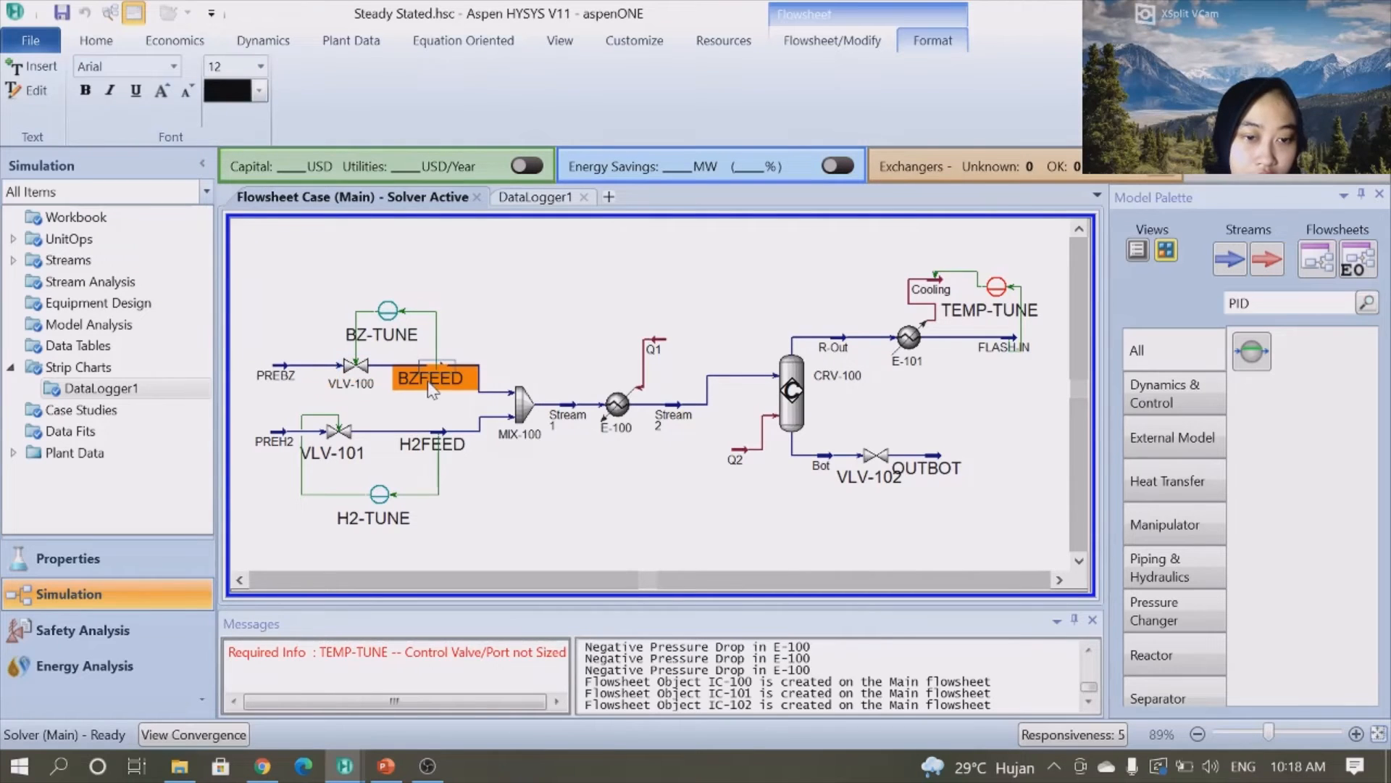
{"action": "left_click", "coordinate": [260, 66]}
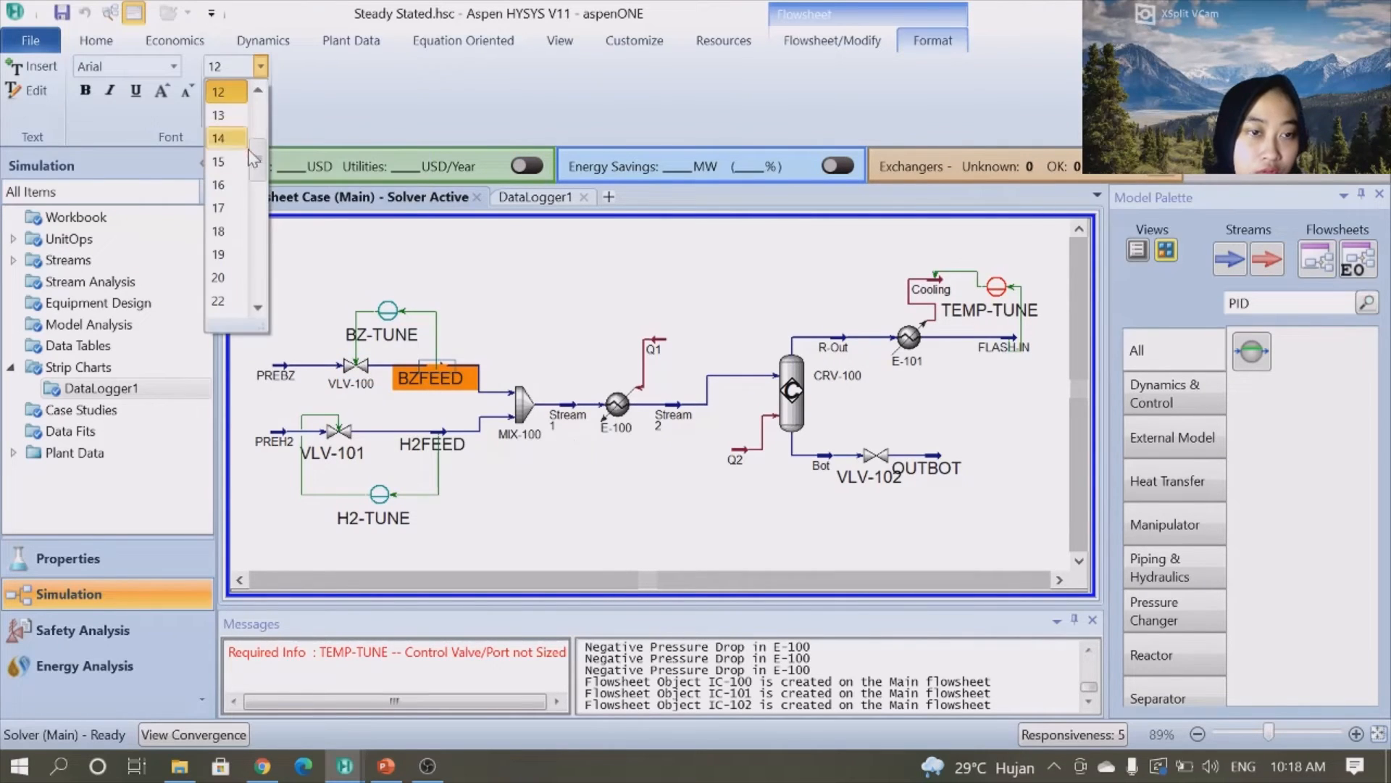
{"action": "scroll", "coordinate": [260, 135], "scroll_direction": "up", "scroll_amount": 1}
{"action": "left_click", "coordinate": [218, 184]}
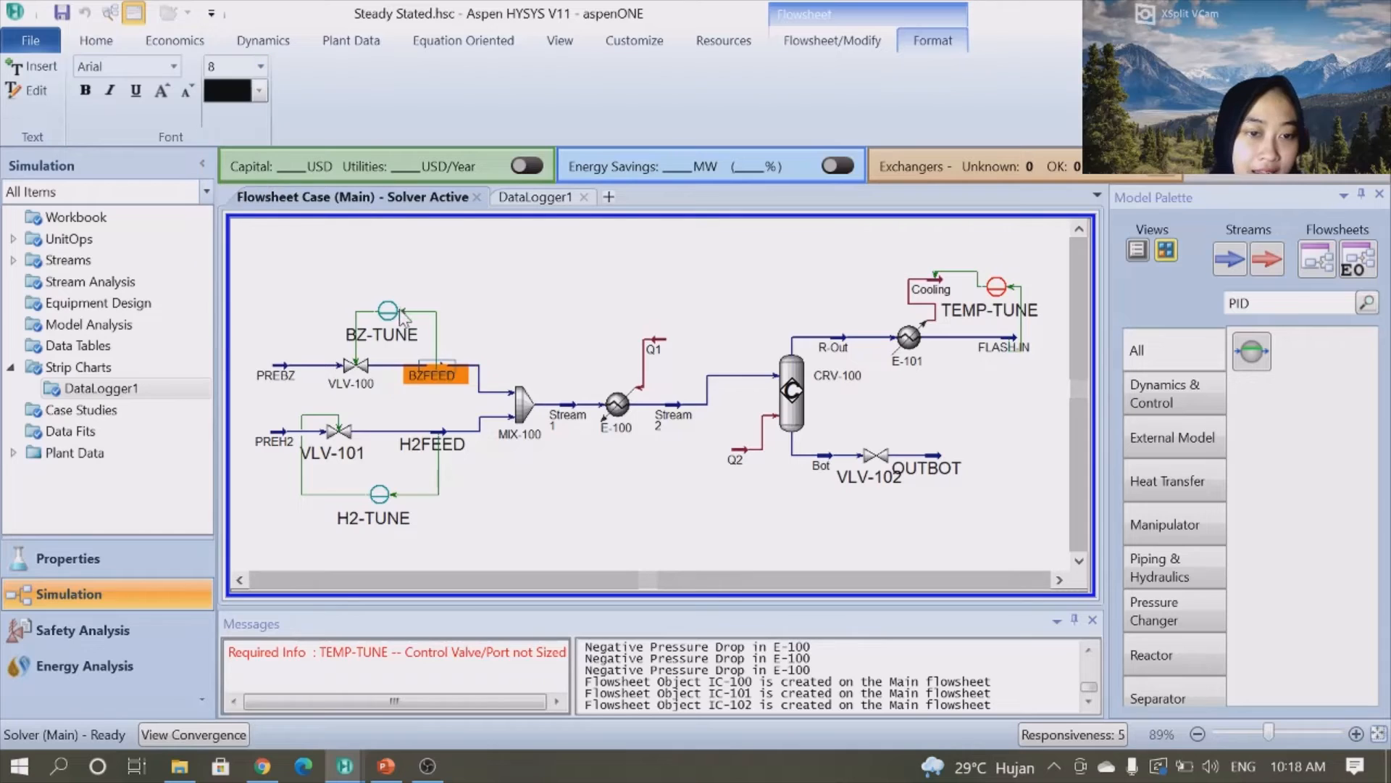
- Try to change the BZ-TUNE controller label's font size
{"action": "left_click", "coordinate": [389, 310]}
{"action": "left_click", "coordinate": [259, 66]}
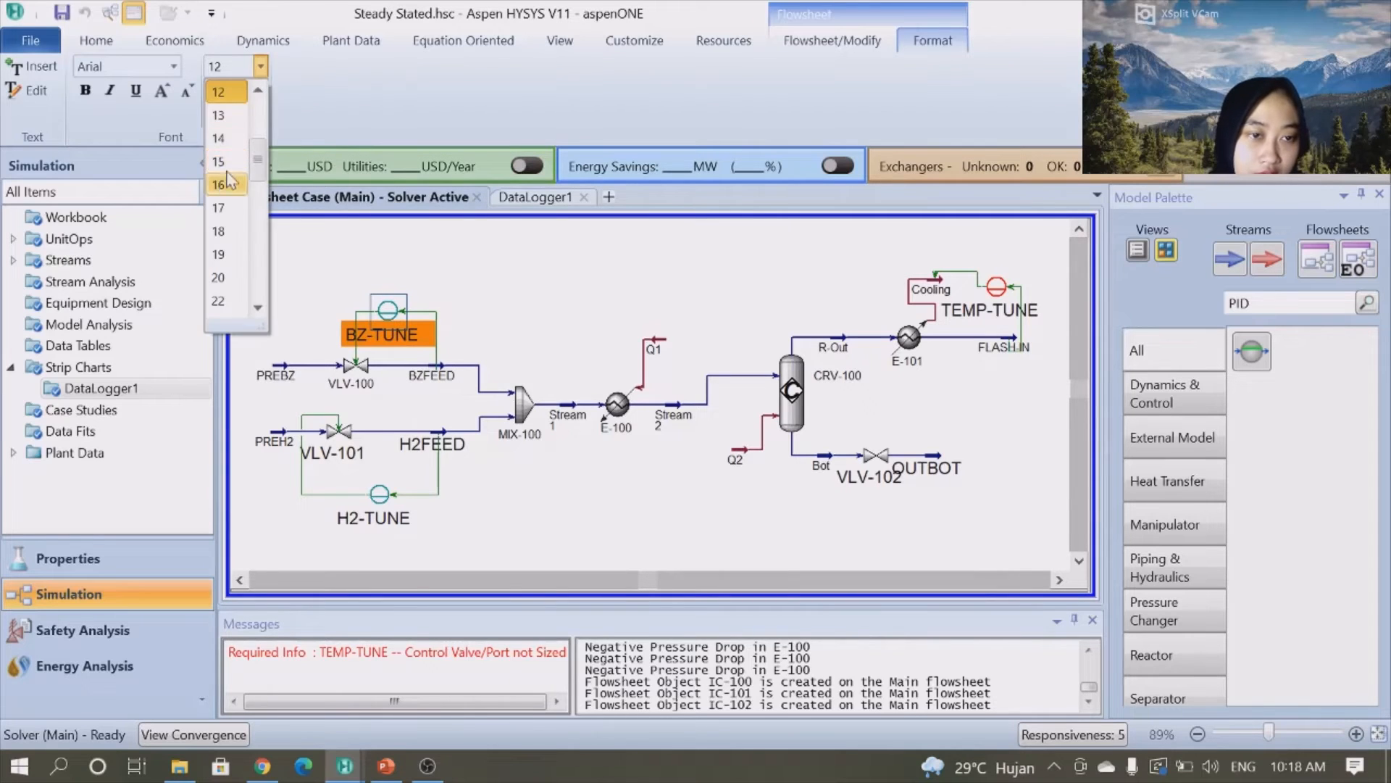
{"action": "left_click", "coordinate": [206, 116]}
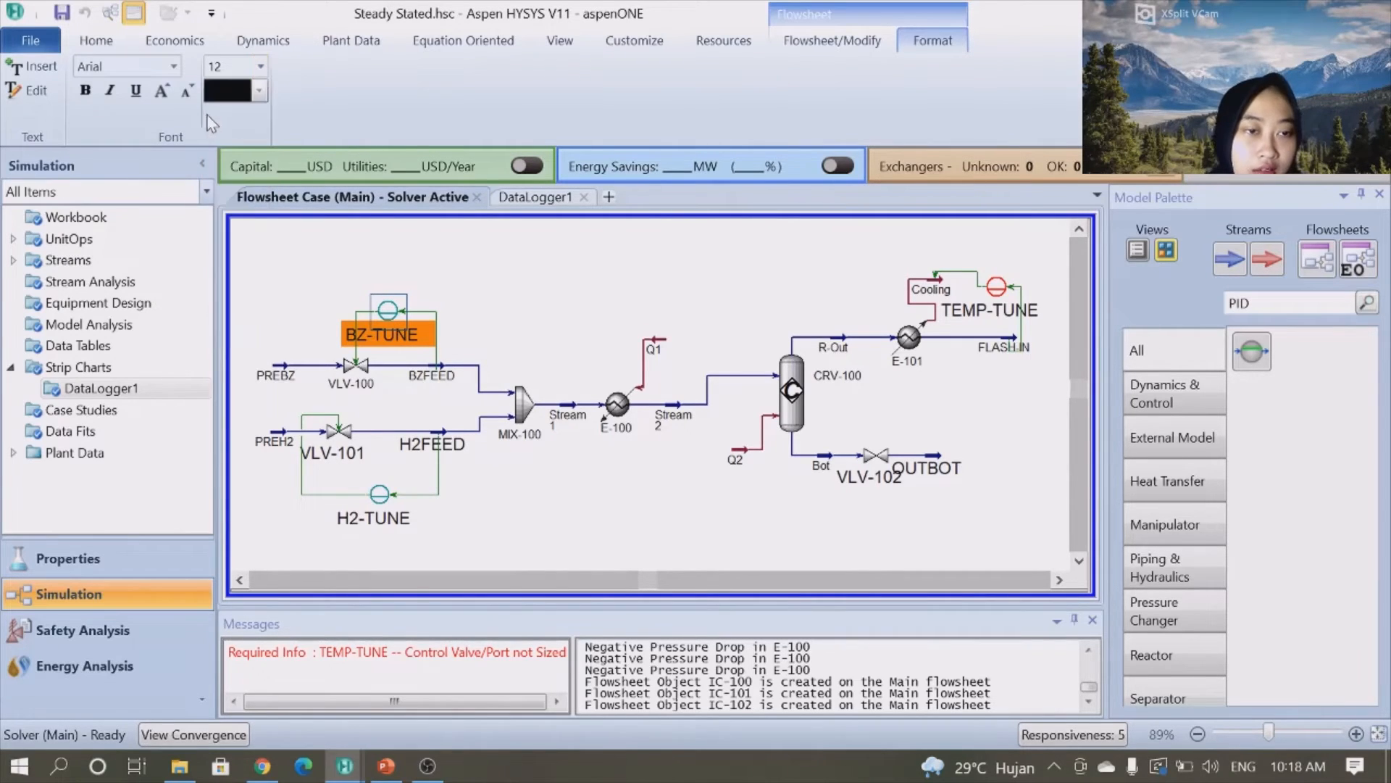
- Set the BZ-TUNE controller label's font size to 8
{"action": "left_click", "coordinate": [260, 67]}
{"action": "left_click_drag", "start_coordinate": [262, 142], "coordinate": [261, 124]}
{"action": "left_click", "coordinate": [225, 92]}
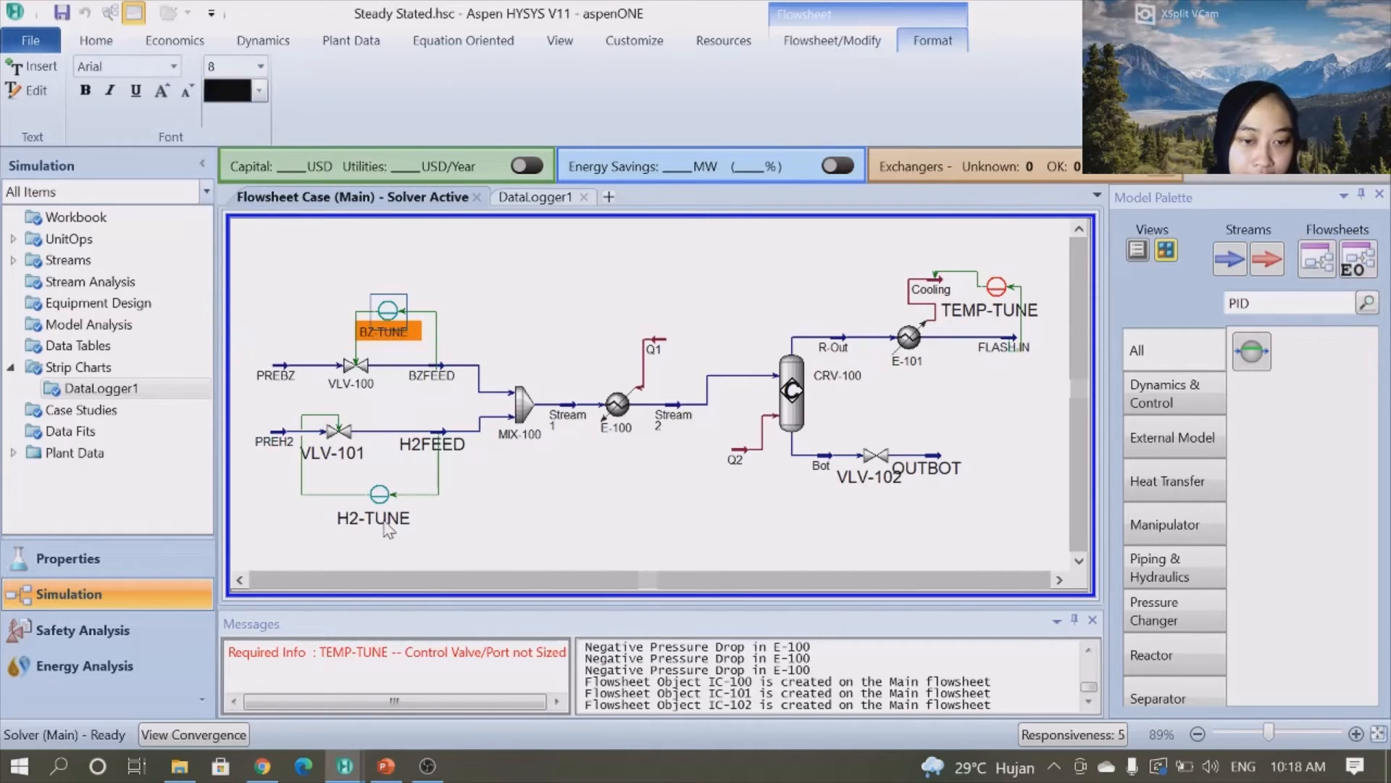
- Reduce the font size of the H2-TUNE controller label and the VLV-101 valve label
{"action": "left_click", "coordinate": [382, 497]}
{"action": "double_click", "coordinate": [187, 91]}
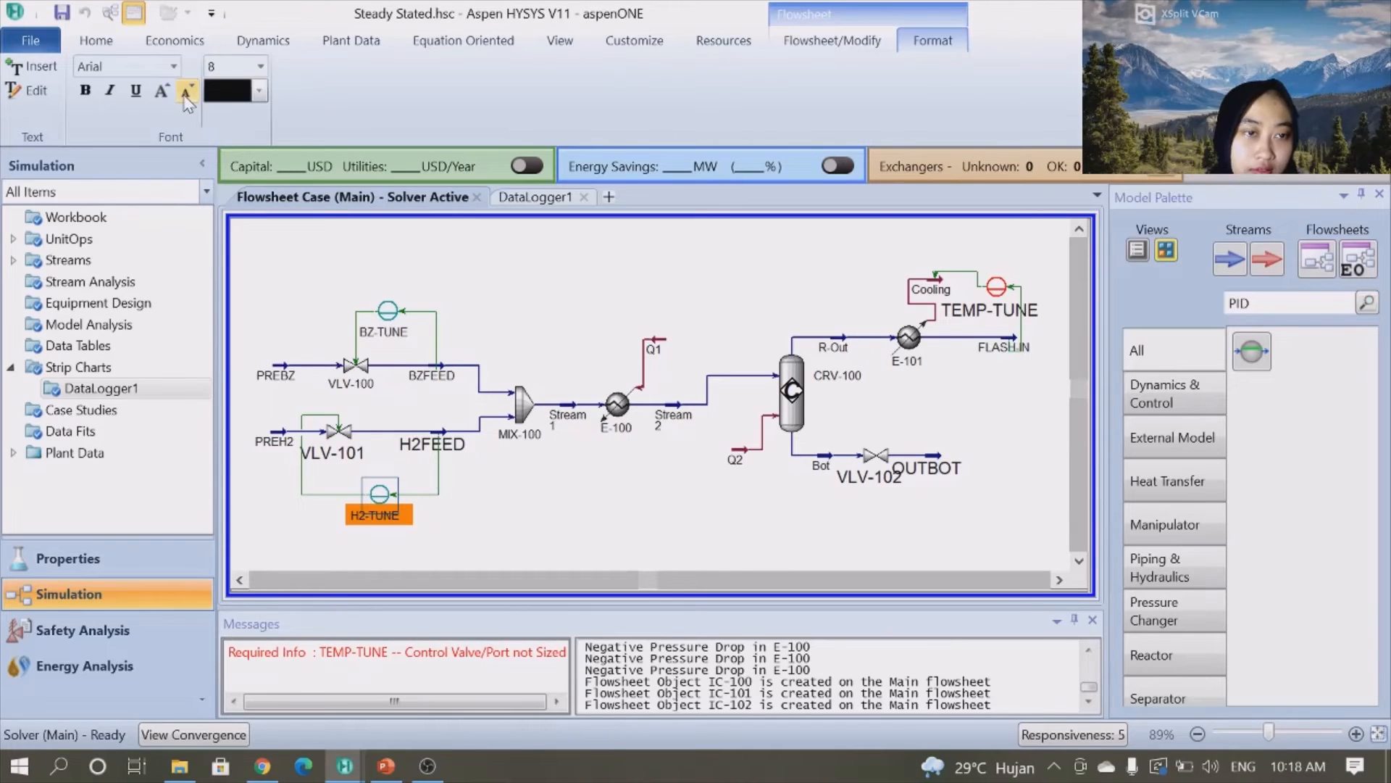
{"action": "left_click", "coordinate": [332, 455]}
{"action": "double_click", "coordinate": [185, 89]}
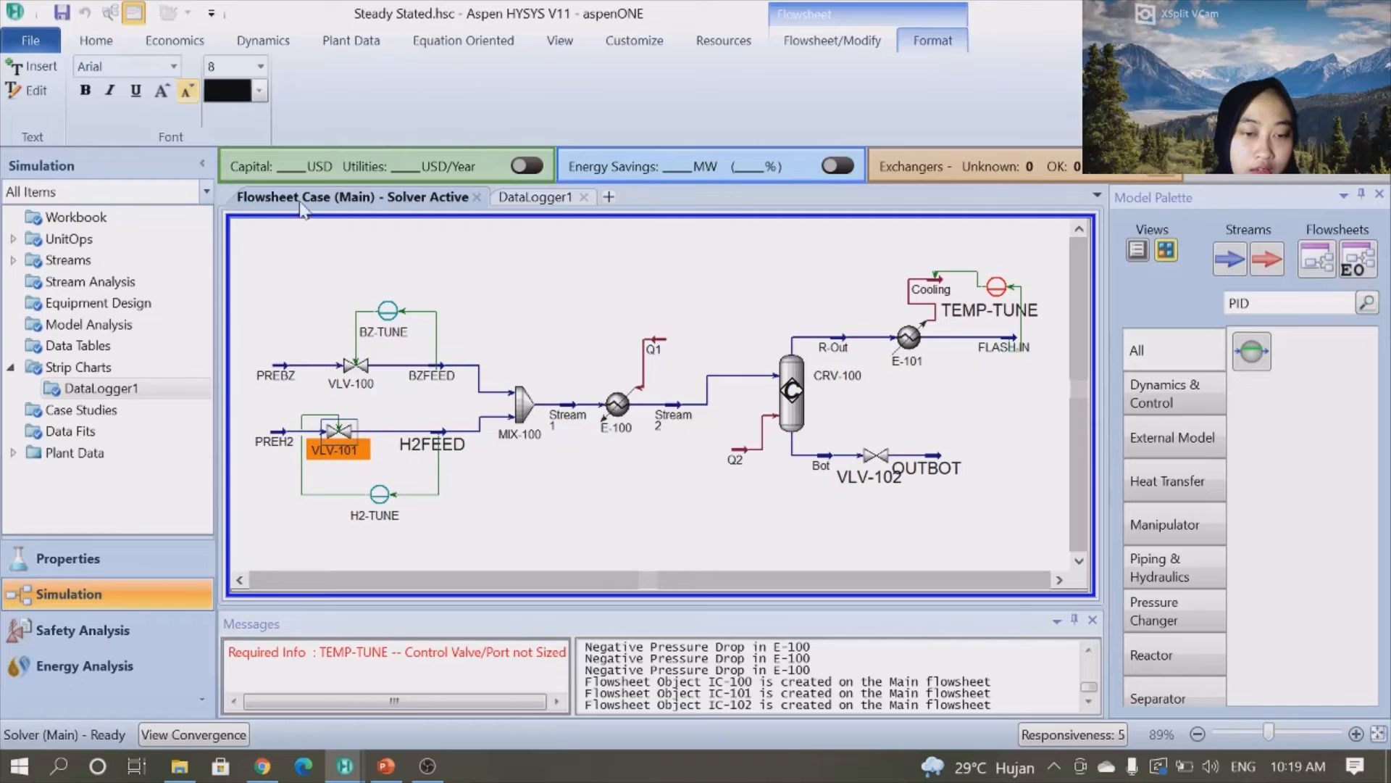
- Reduce the font size of the H2FEED and OUTBOT stream labels
{"action": "left_click", "coordinate": [459, 447]}
{"action": "double_click", "coordinate": [187, 90]}
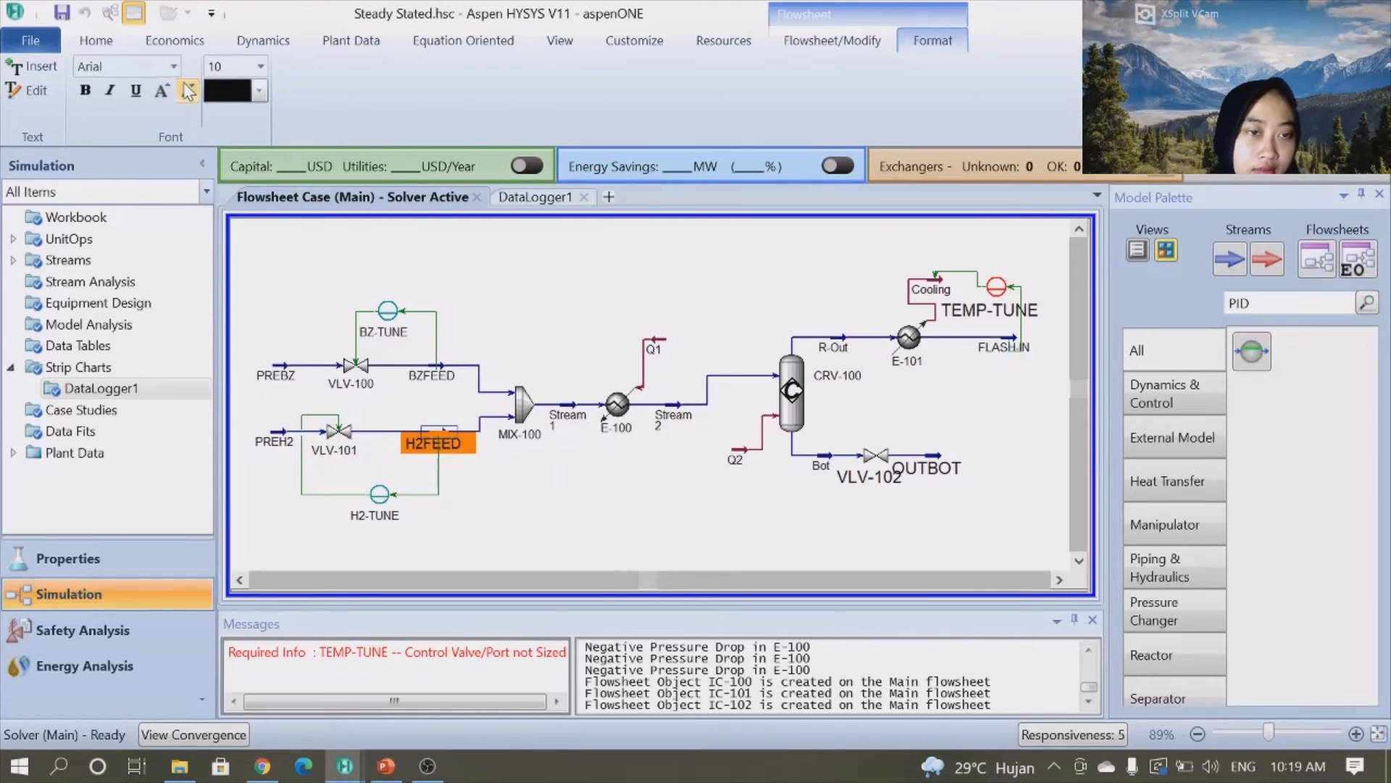
{"action": "left_click", "coordinate": [188, 90]}
{"action": "left_click", "coordinate": [929, 467]}
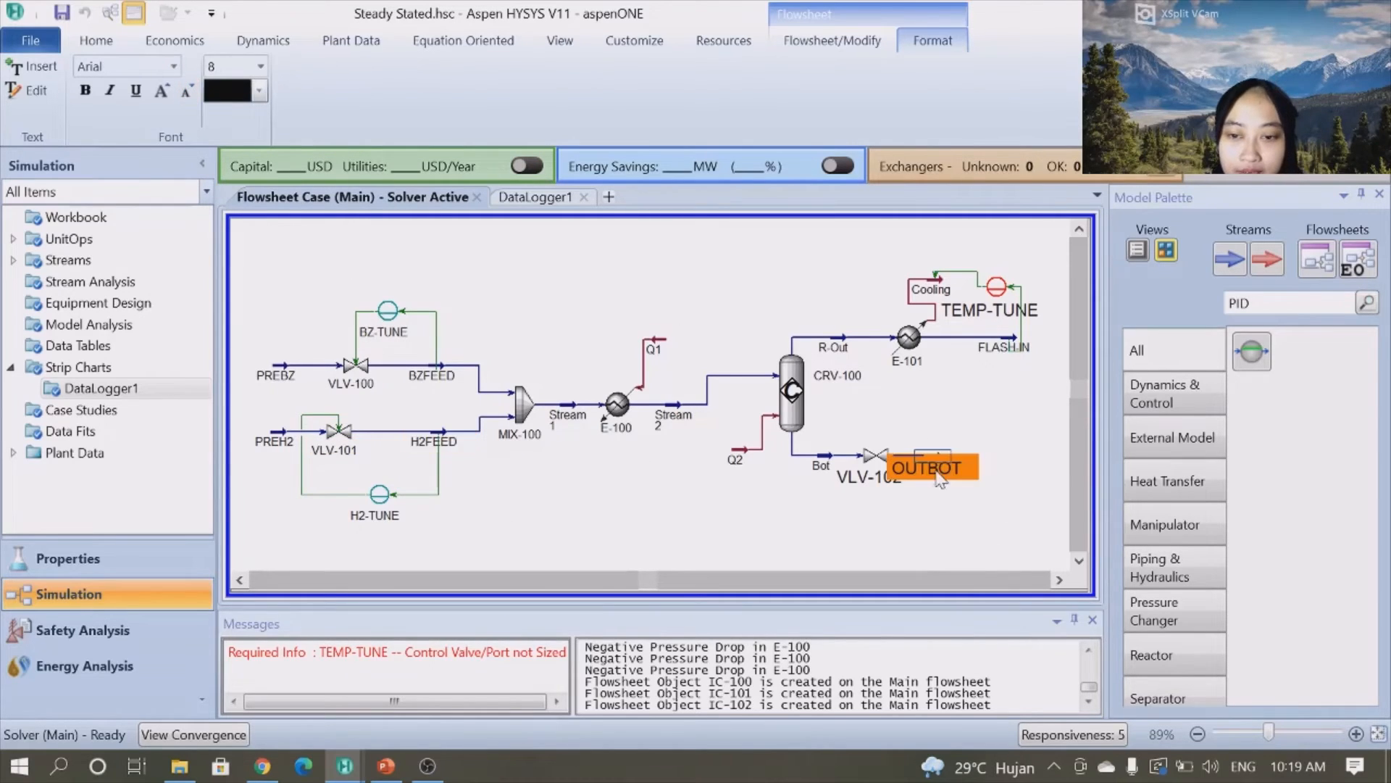
{"action": "double_click", "coordinate": [188, 92]}
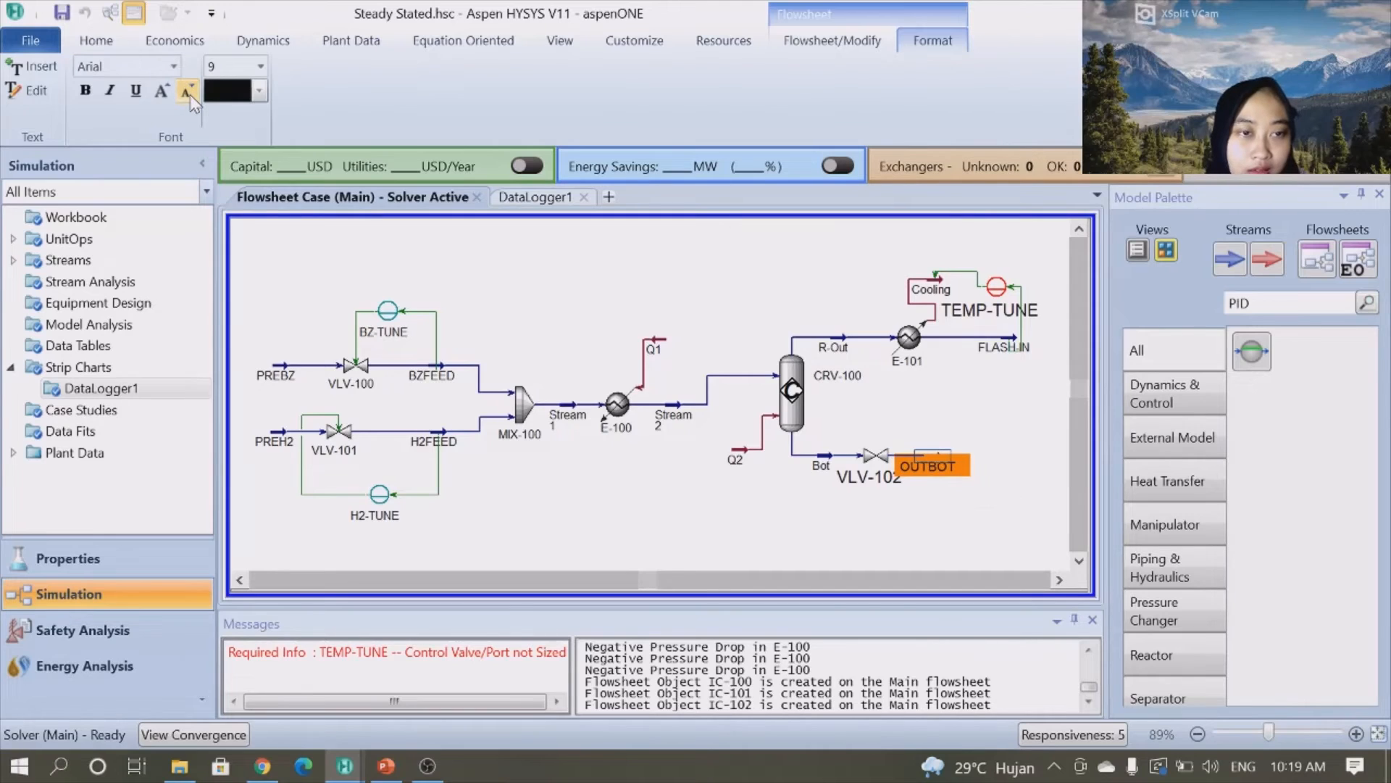
{"action": "left_click", "coordinate": [929, 485]}
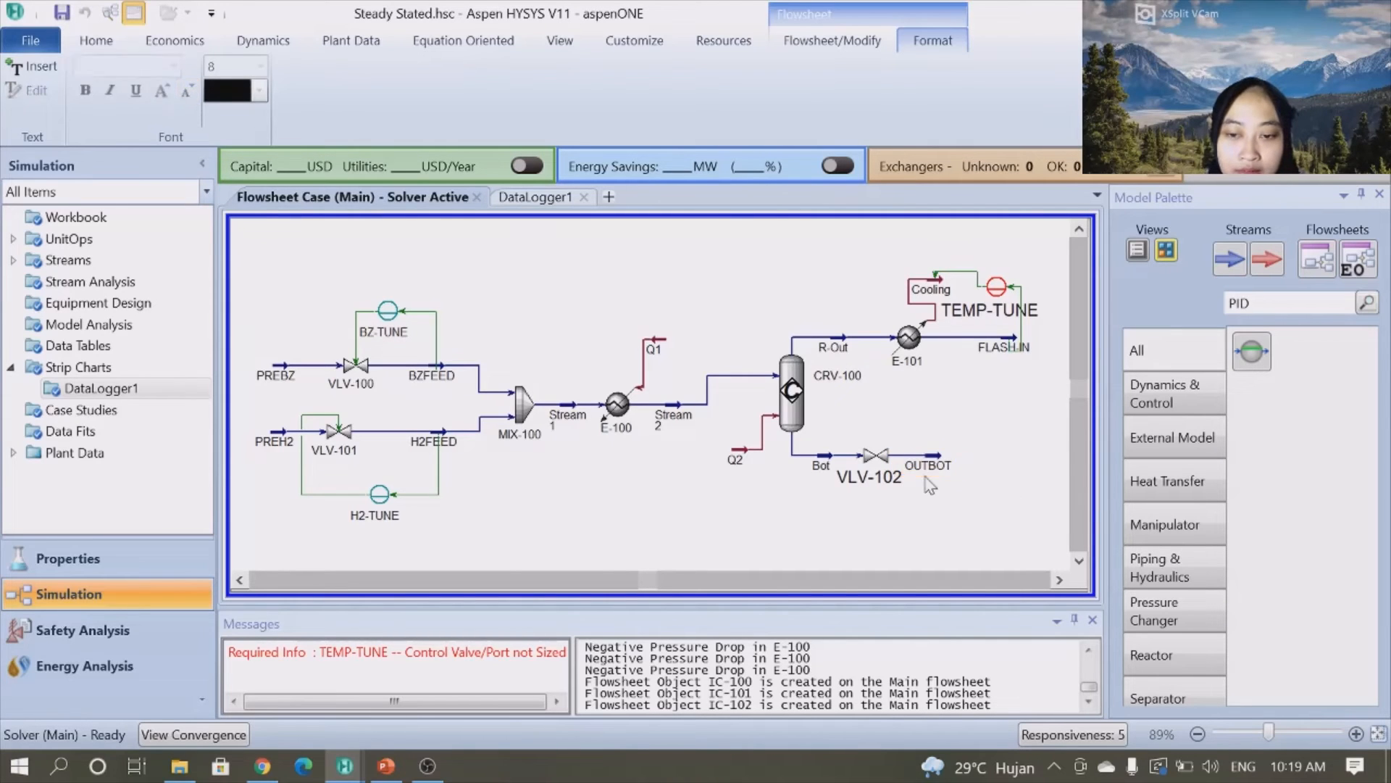
- Reduce the font size of the VLV-102 valve label and the TEMP-TUNE controller label
{"action": "left_click", "coordinate": [882, 472]}
{"action": "double_click", "coordinate": [189, 91]}
{"action": "left_click", "coordinate": [188, 91]}
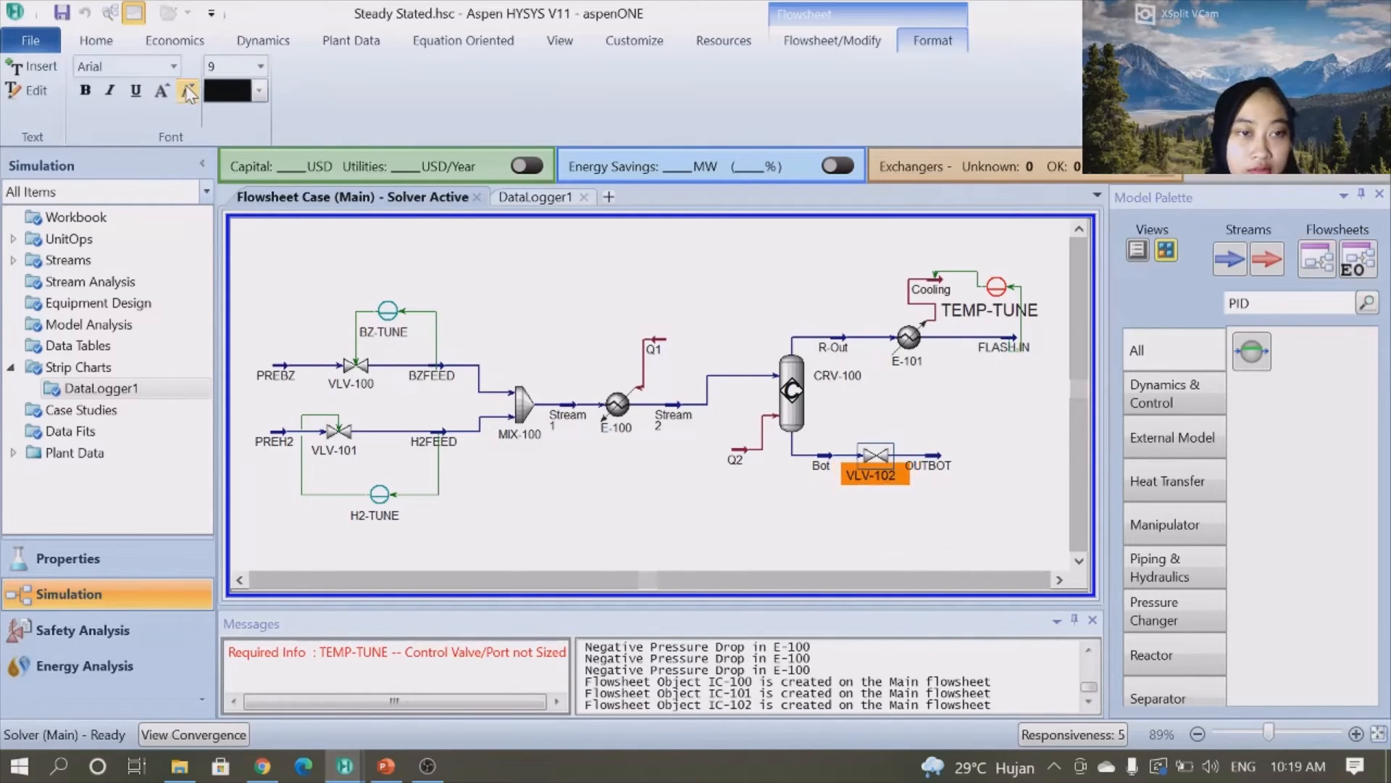
{"action": "left_click", "coordinate": [991, 312]}
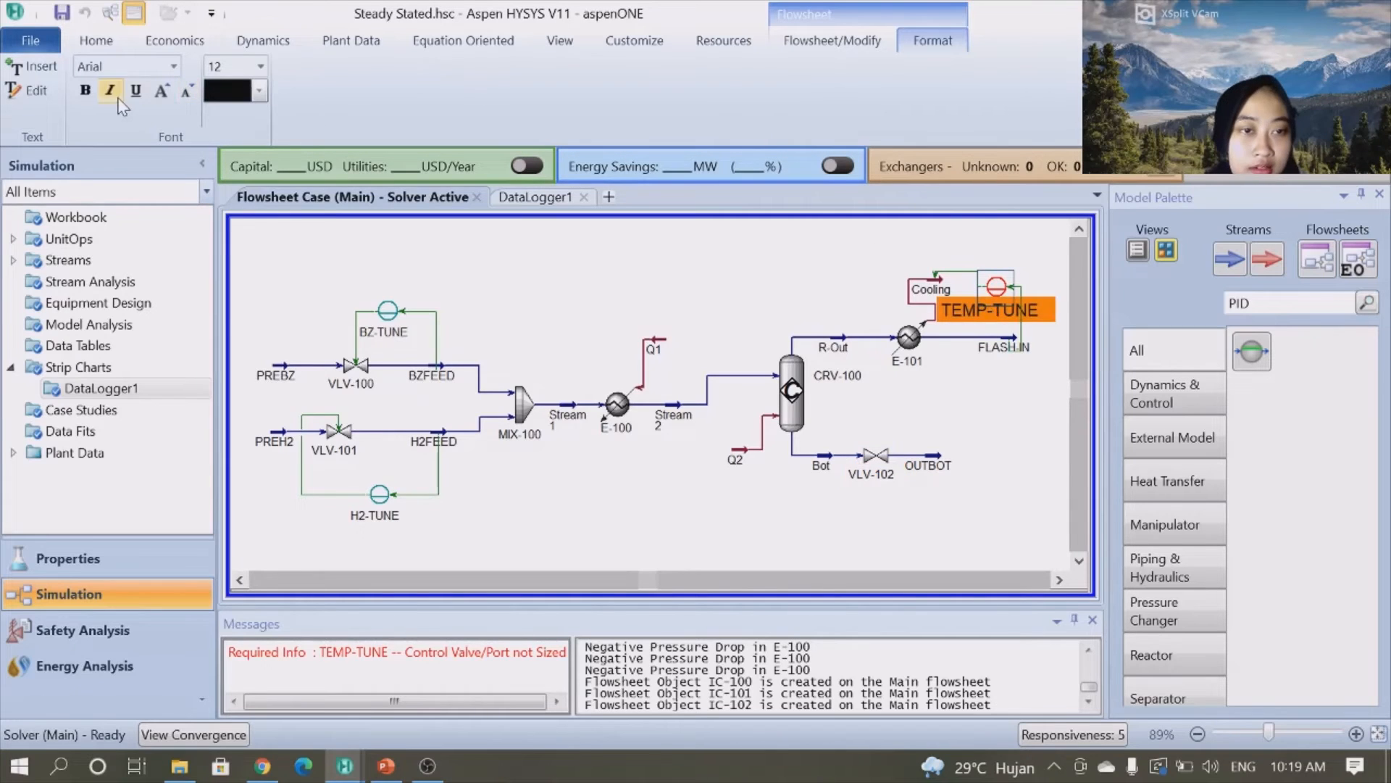
{"action": "double_click", "coordinate": [187, 92]}
{"action": "left_click", "coordinate": [187, 92]}
{"action": "left_click", "coordinate": [187, 91]}
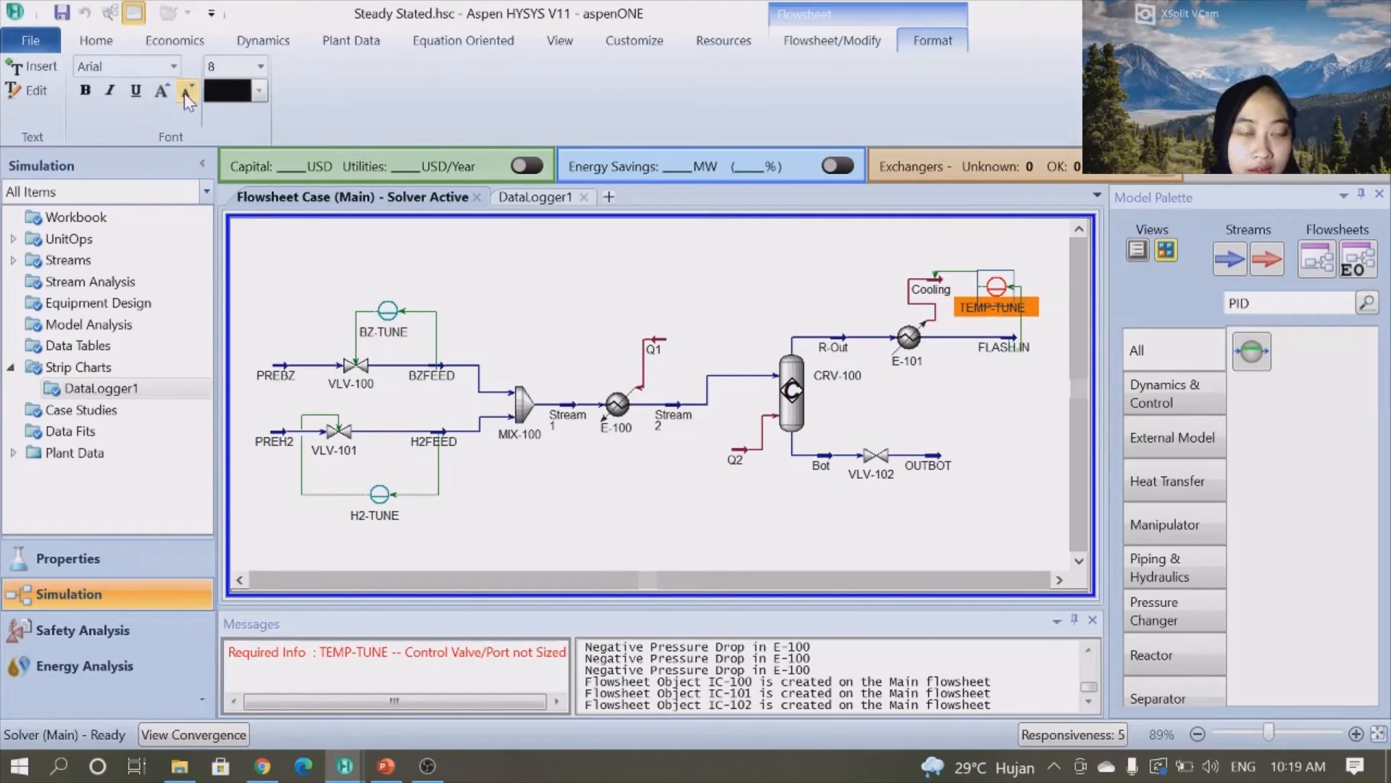
{"action": "left_click", "coordinate": [964, 425]}
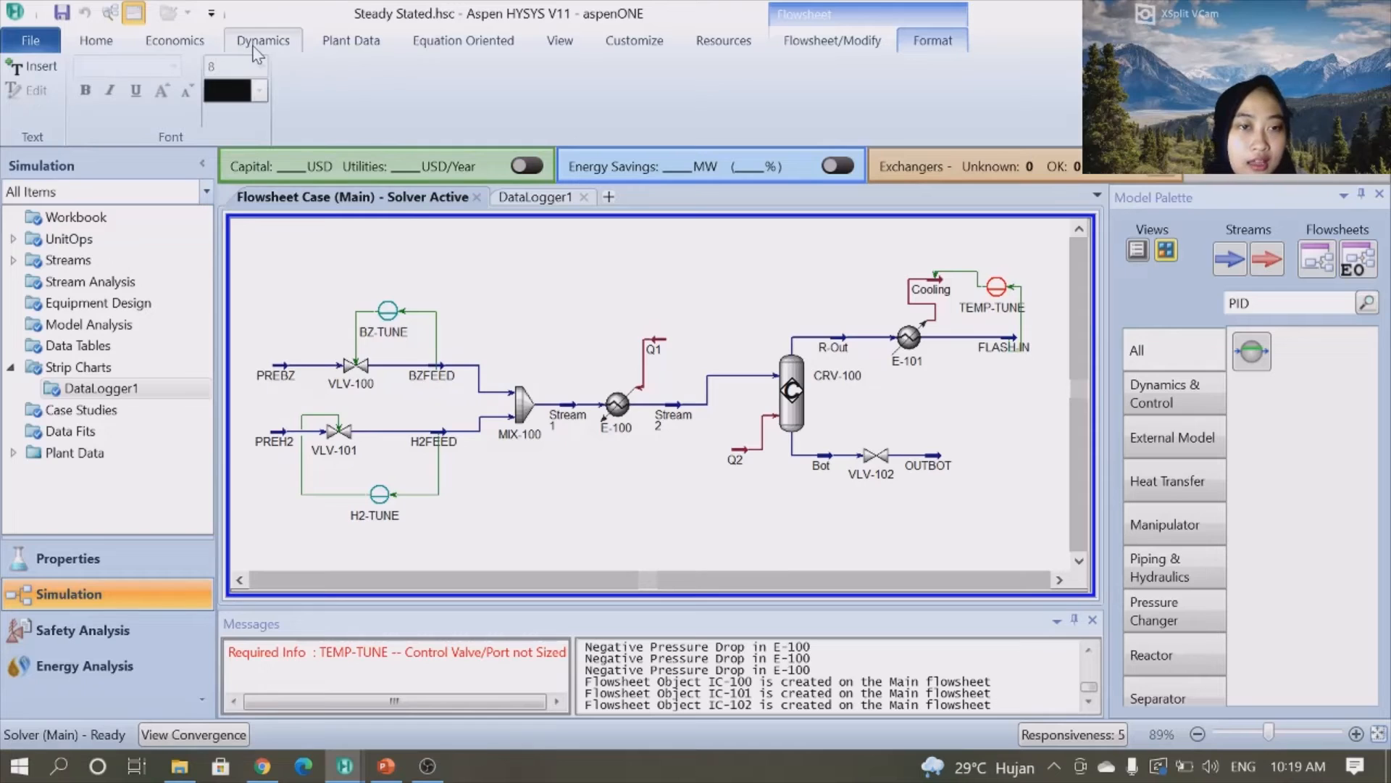
- Switch the simulation to dynamics mode, declining to resolve the flagged items in steady state first
{"action": "left_click", "coordinate": [259, 45]}
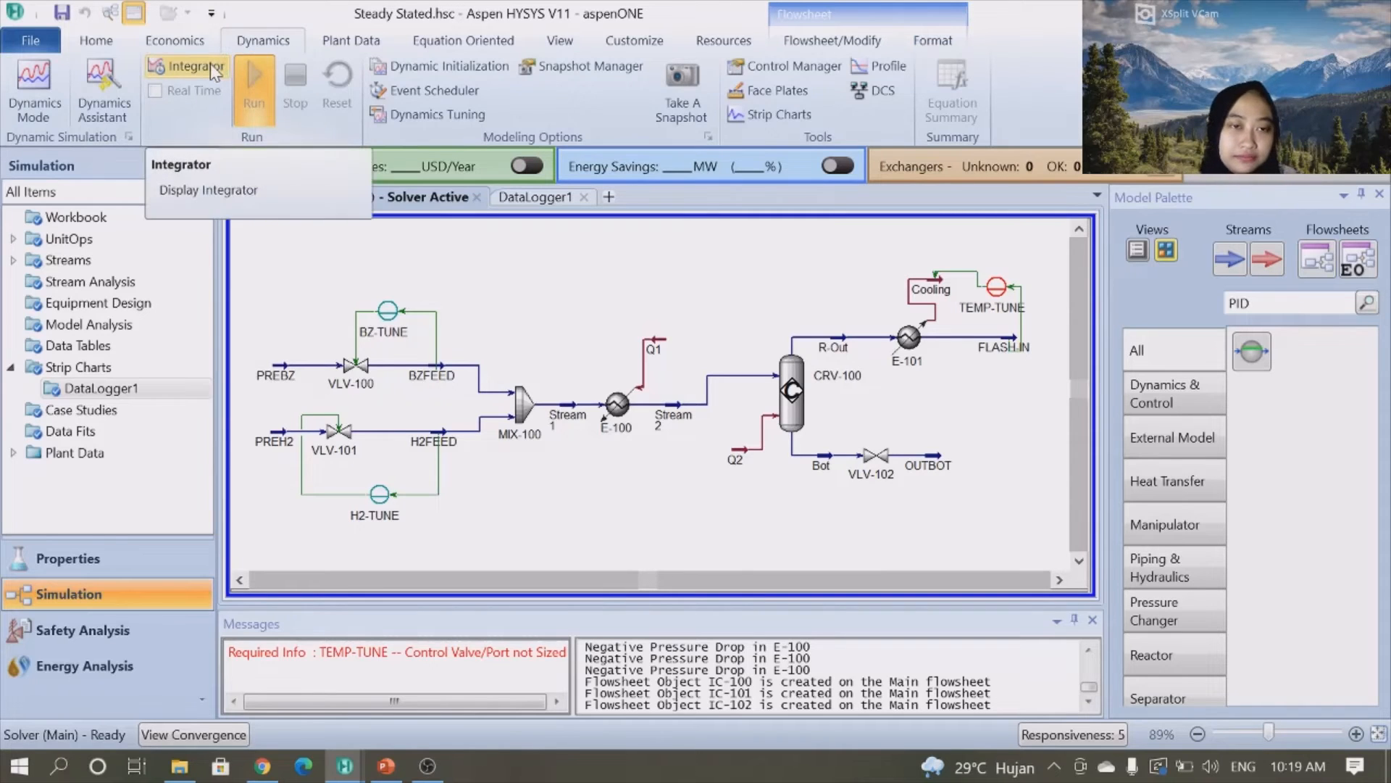
{"action": "left_click", "coordinate": [51, 89]}
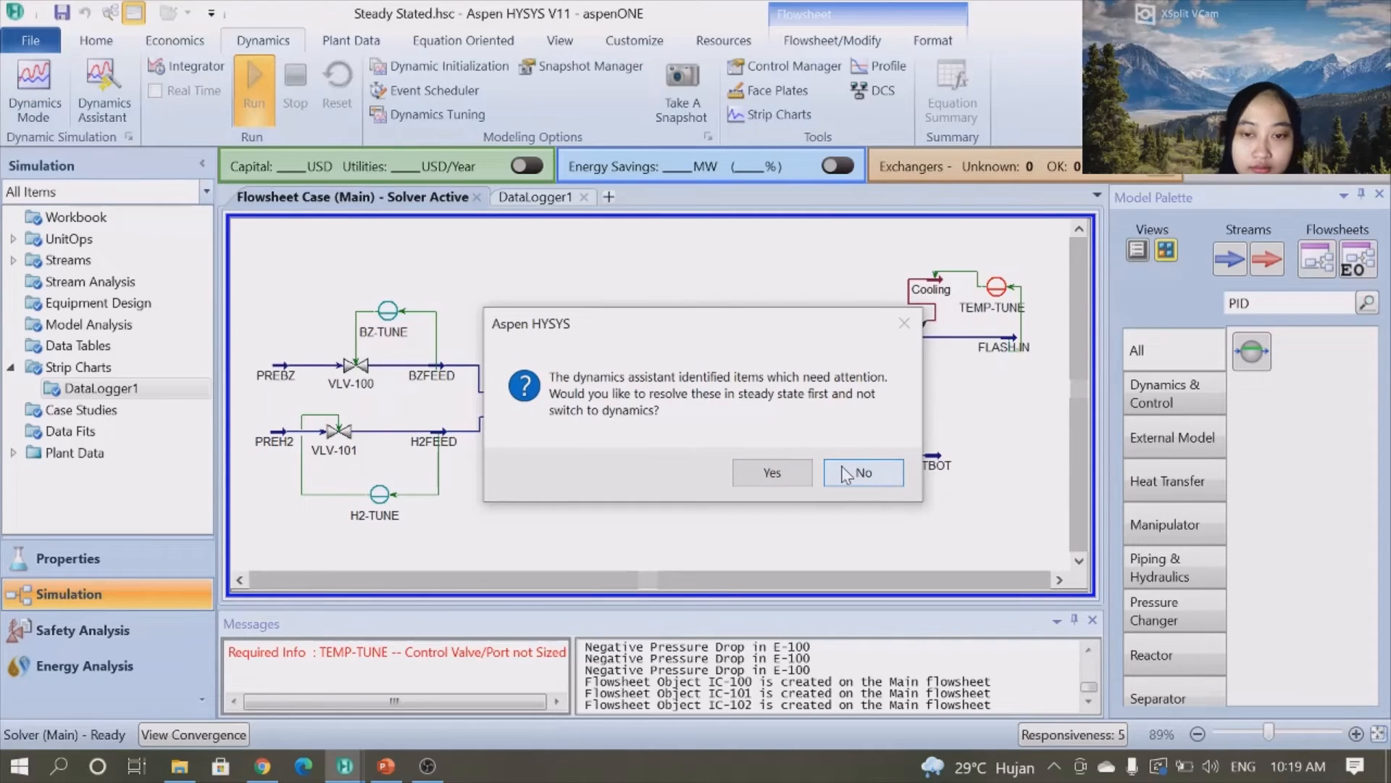
{"action": "left_click", "coordinate": [846, 475]}
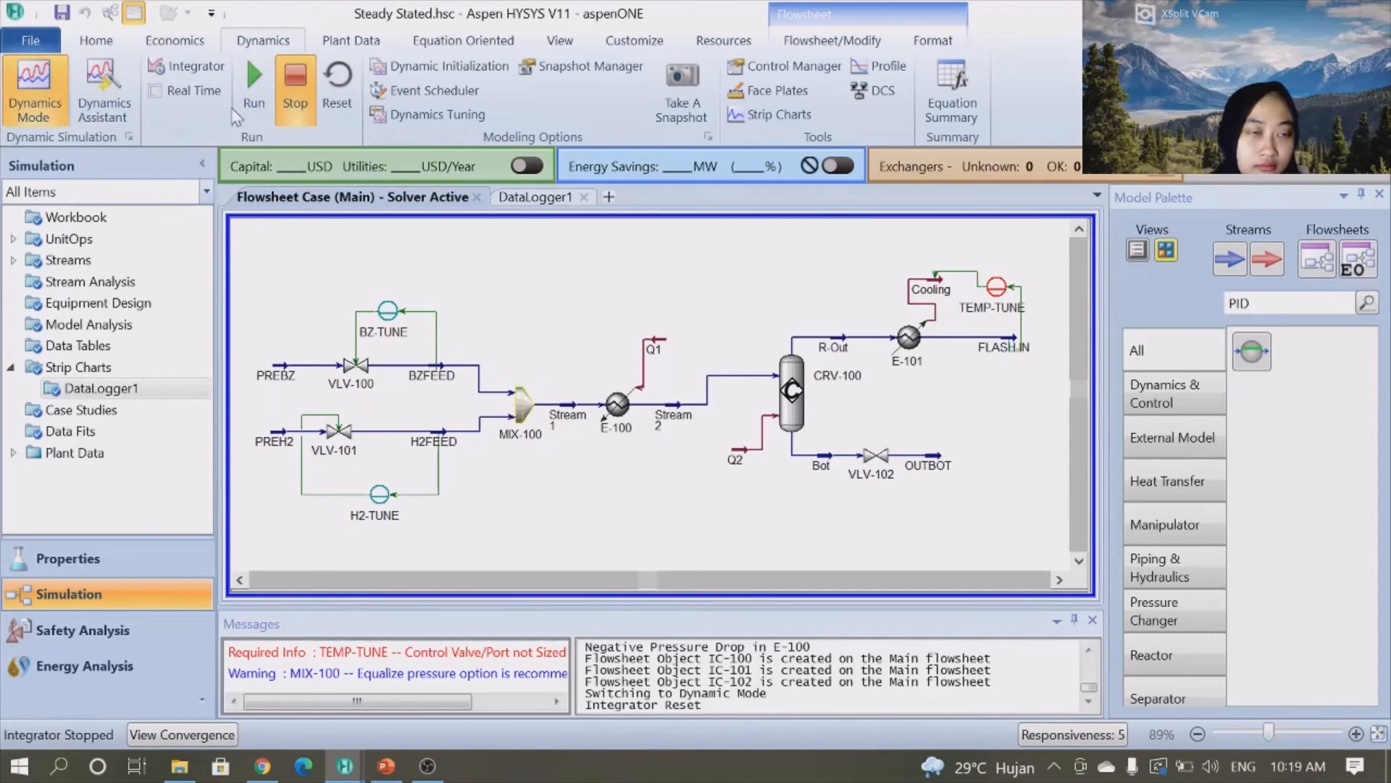
- Apply all changes recommended by the Dynamics Assistant and close it
{"action": "left_click", "coordinate": [252, 105]}
{"action": "left_click", "coordinate": [774, 461]}
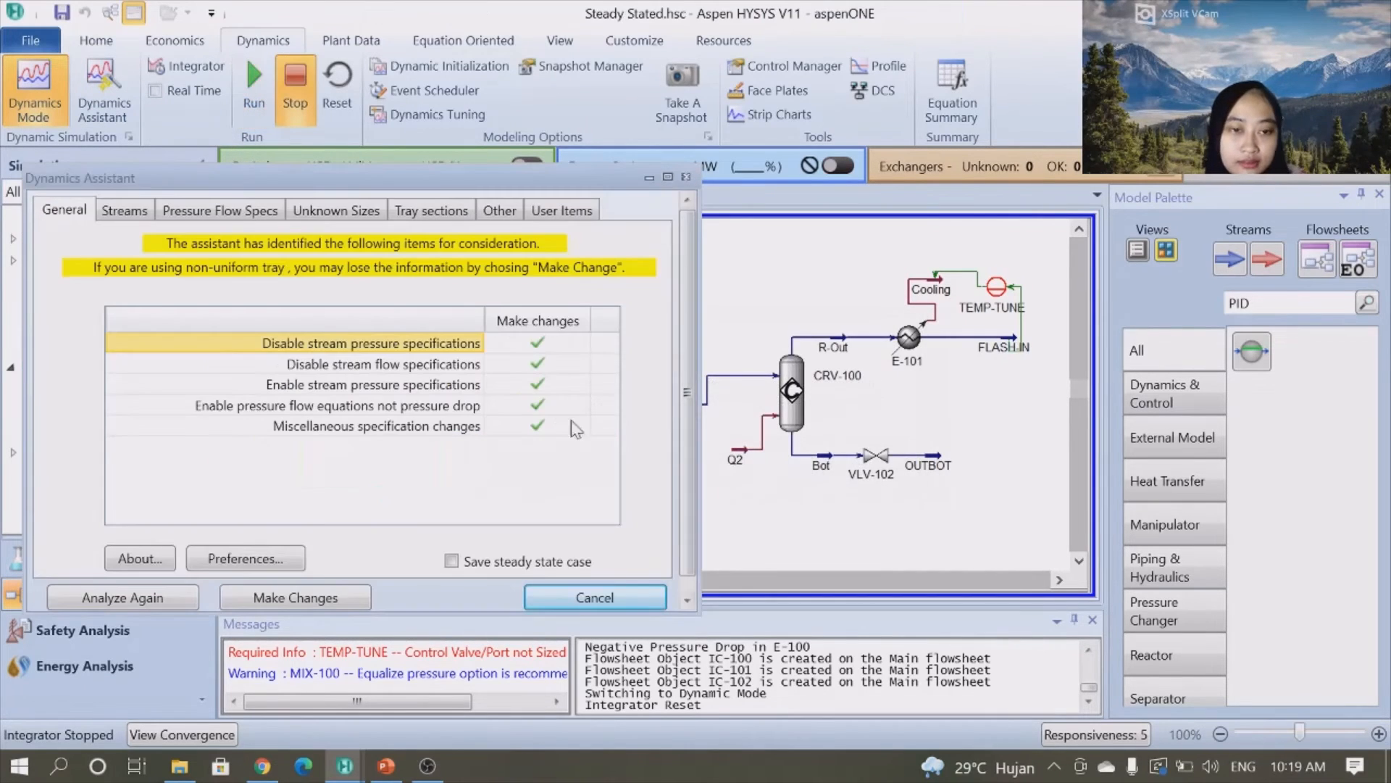
{"action": "left_click", "coordinate": [319, 598]}
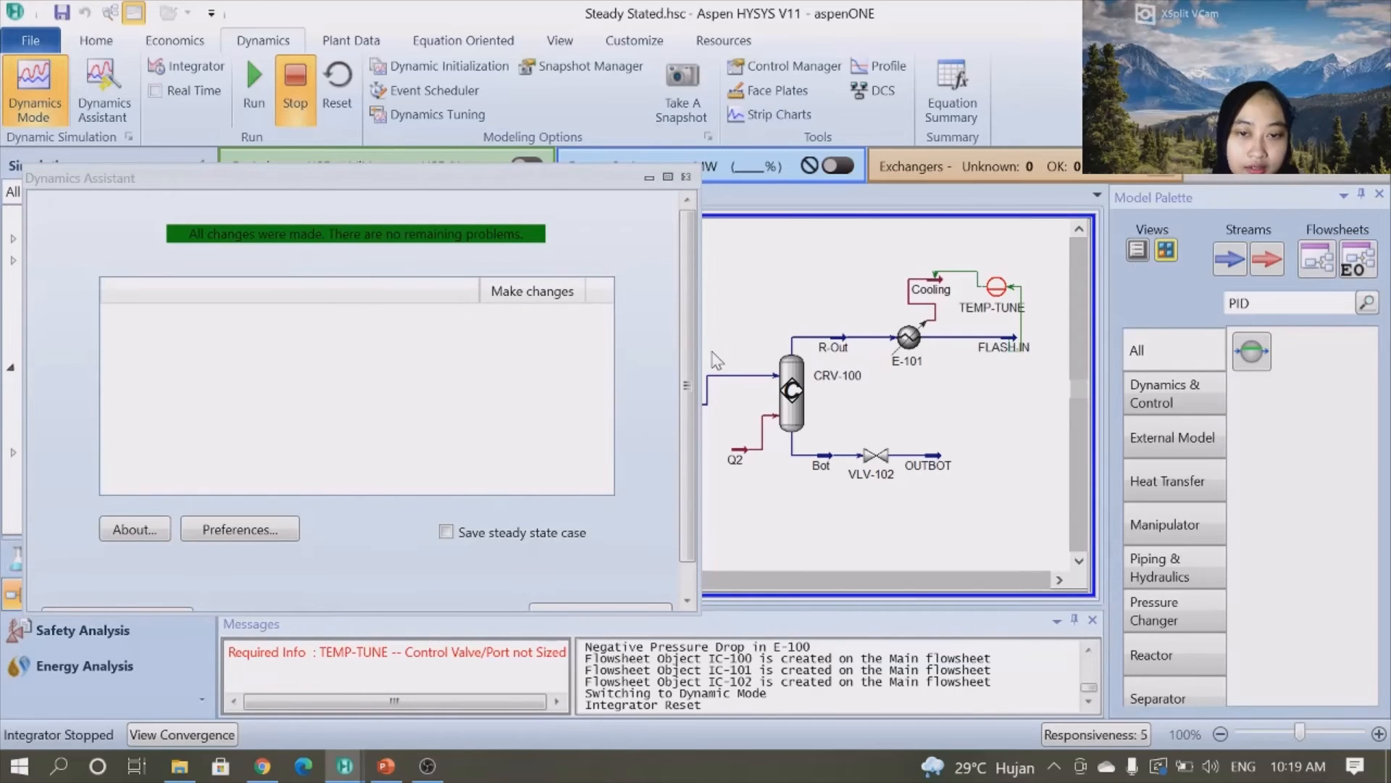
{"action": "scroll", "coordinate": [690, 374], "scroll_direction": "down", "scroll_amount": 2}
{"action": "left_click", "coordinate": [640, 584]}
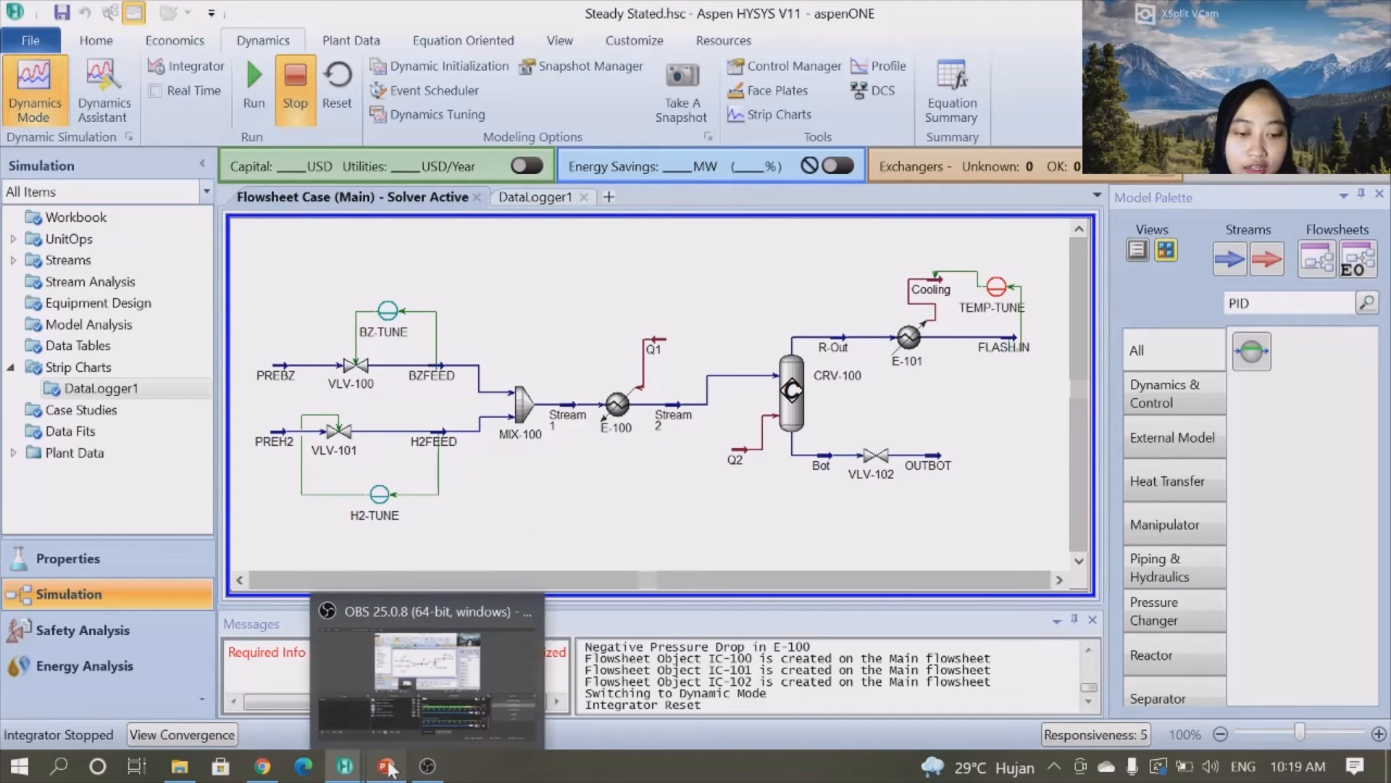
- Bring up the DataLogger1 strip chart and move and resize its window beside the flowsheet
{"action": "mouse_move", "coordinate": [360, 769]}
{"action": "left_click", "coordinate": [467, 679]}
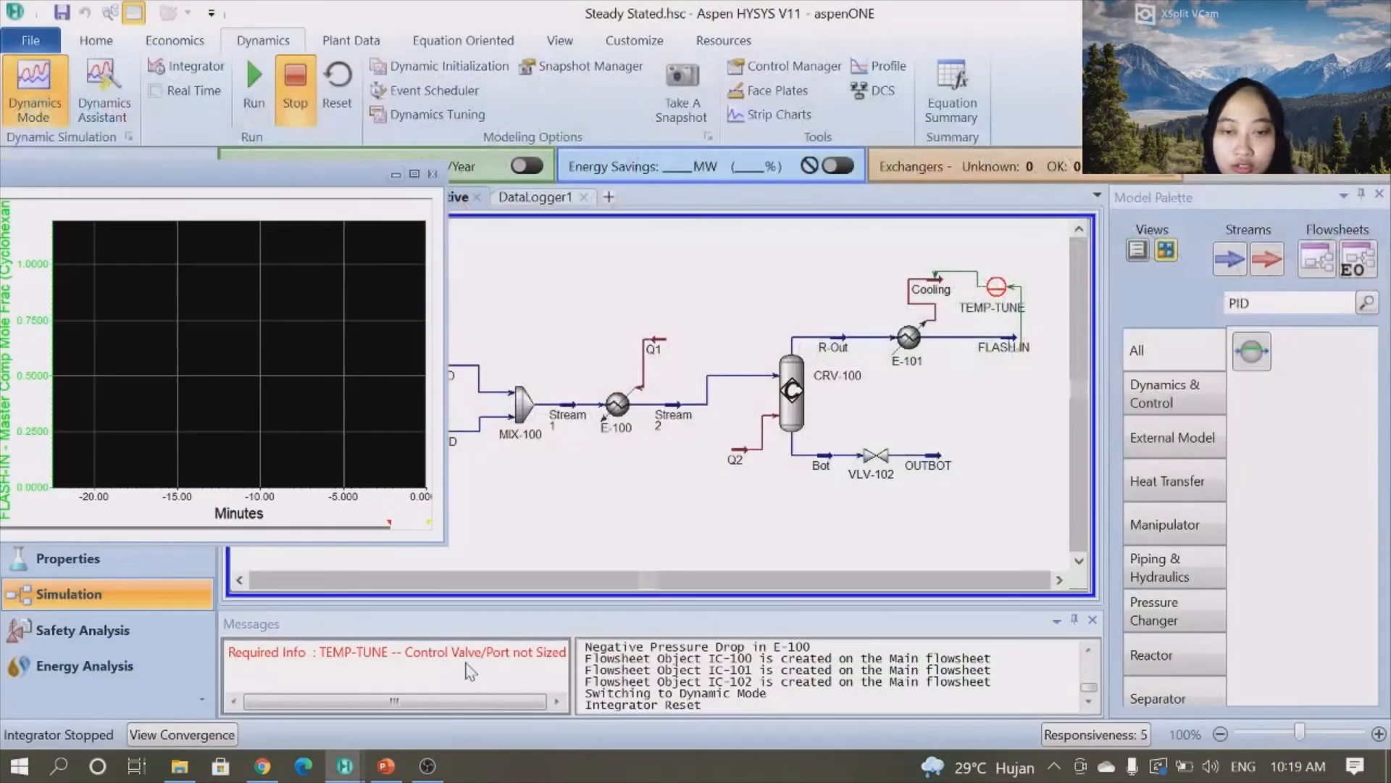
{"action": "left_click_drag", "start_coordinate": [293, 179], "coordinate": [1252, 291]}
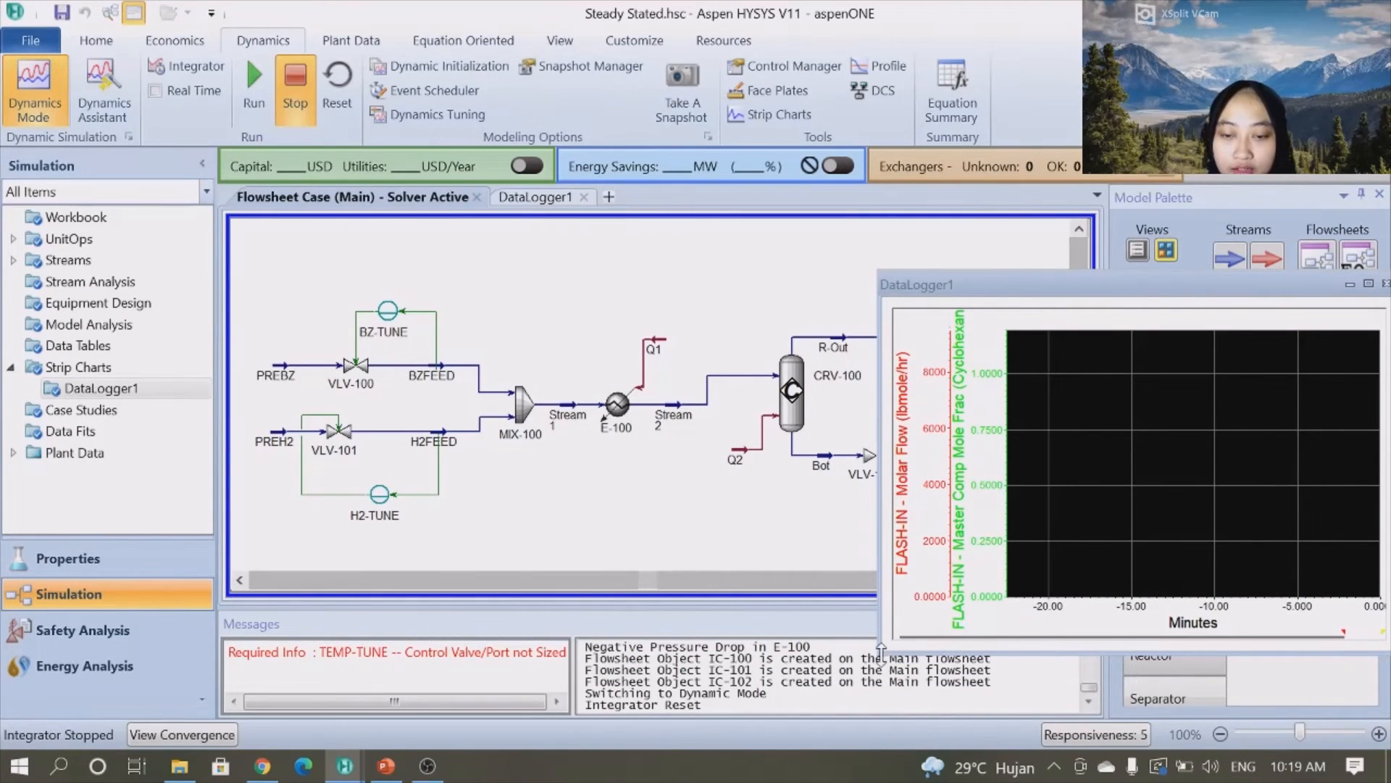
{"action": "left_click_drag", "start_coordinate": [880, 650], "coordinate": [757, 650]}
{"action": "left_click_drag", "start_coordinate": [1014, 286], "coordinate": [927, 346]}
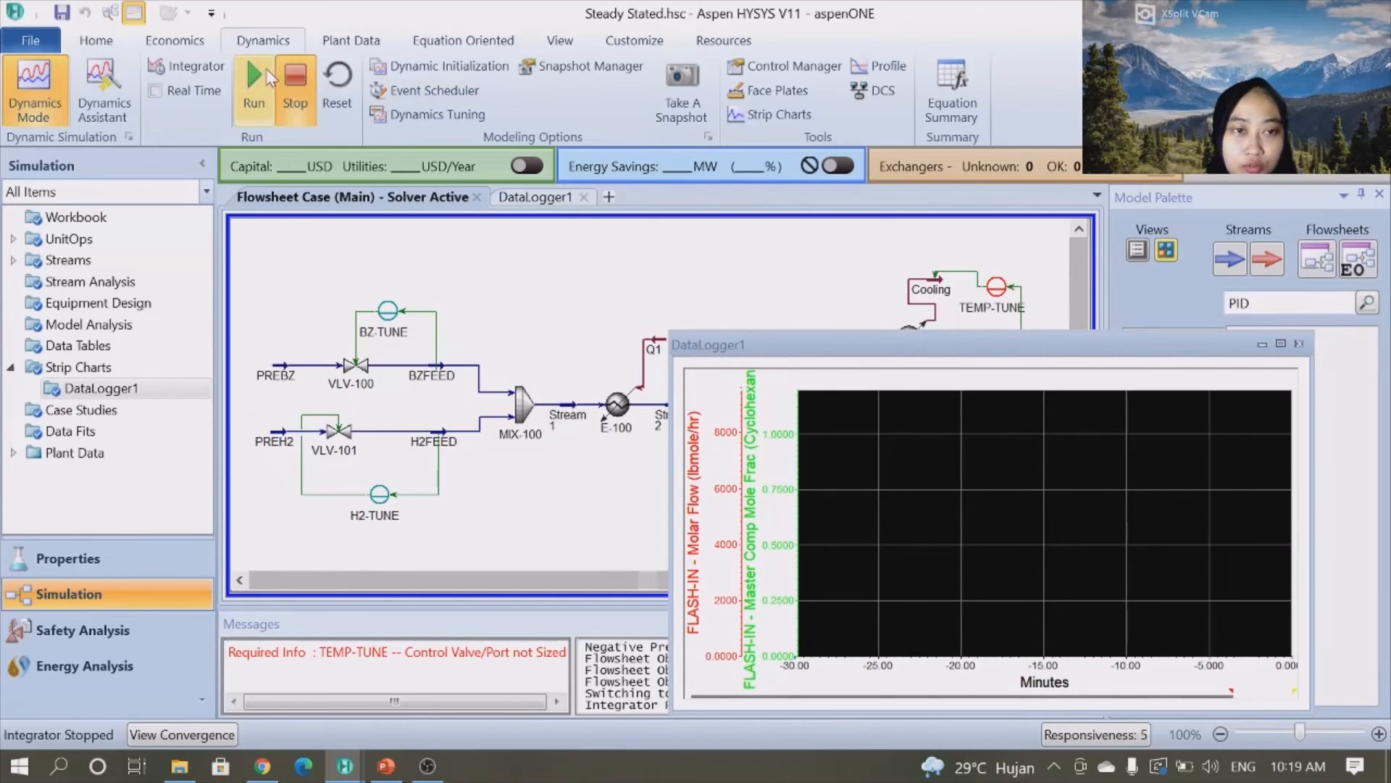
- Run the dynamic integrator, then stop it
{"action": "left_click", "coordinate": [255, 82]}
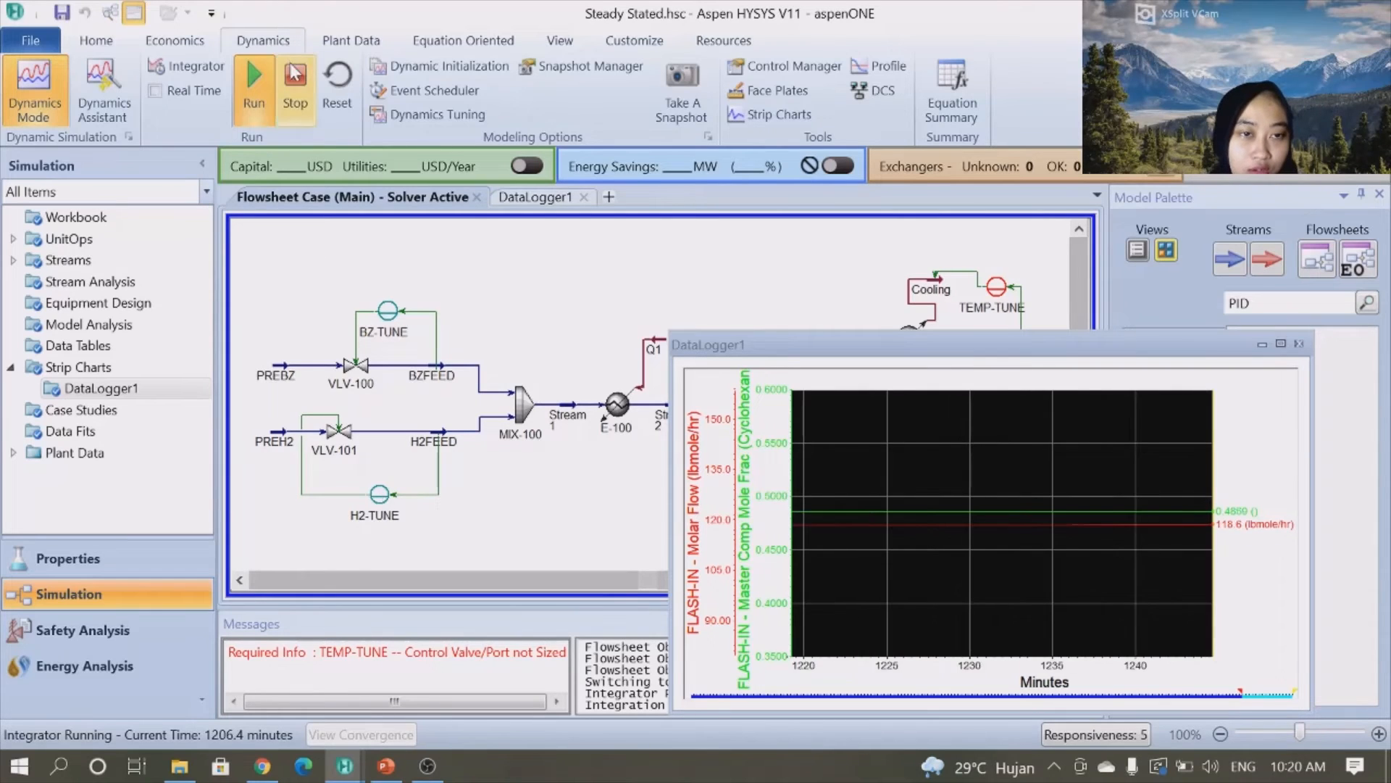
{"action": "left_click", "coordinate": [295, 90]}
- Open the H2-TUNE controller's face plate and position it near the flowsheet
{"action": "left_click", "coordinate": [387, 498]}
{"action": "double_click", "coordinate": [385, 496]}
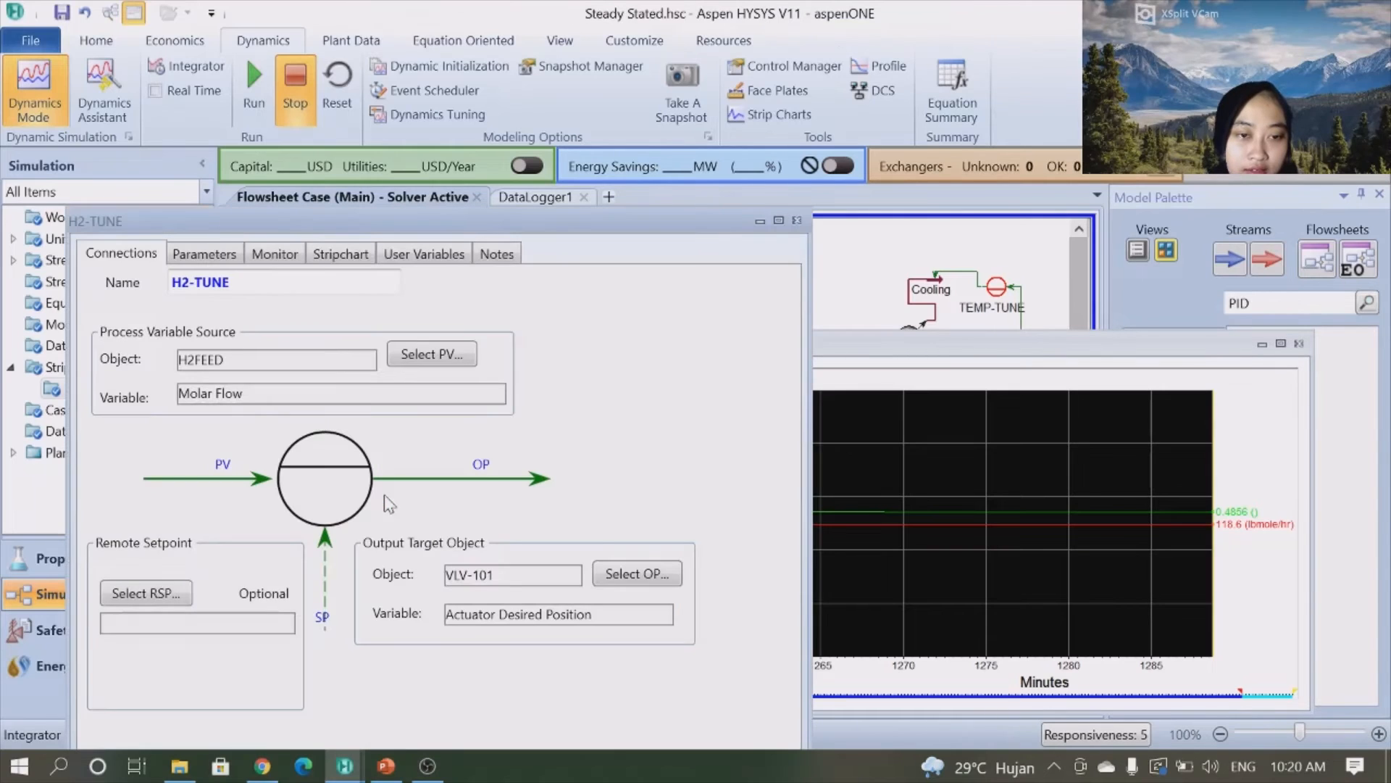
{"action": "left_click_drag", "start_coordinate": [615, 216], "coordinate": [624, 48]}
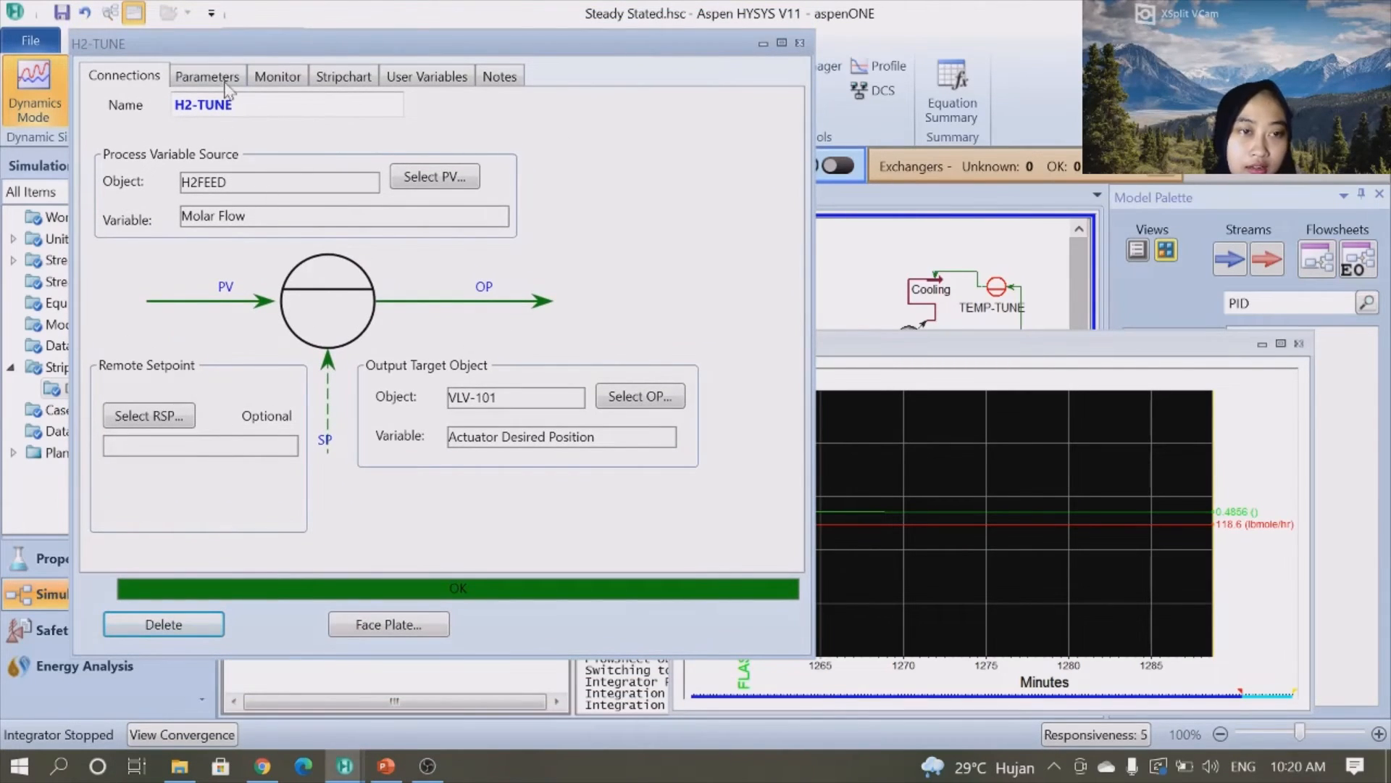
{"action": "left_click", "coordinate": [408, 627]}
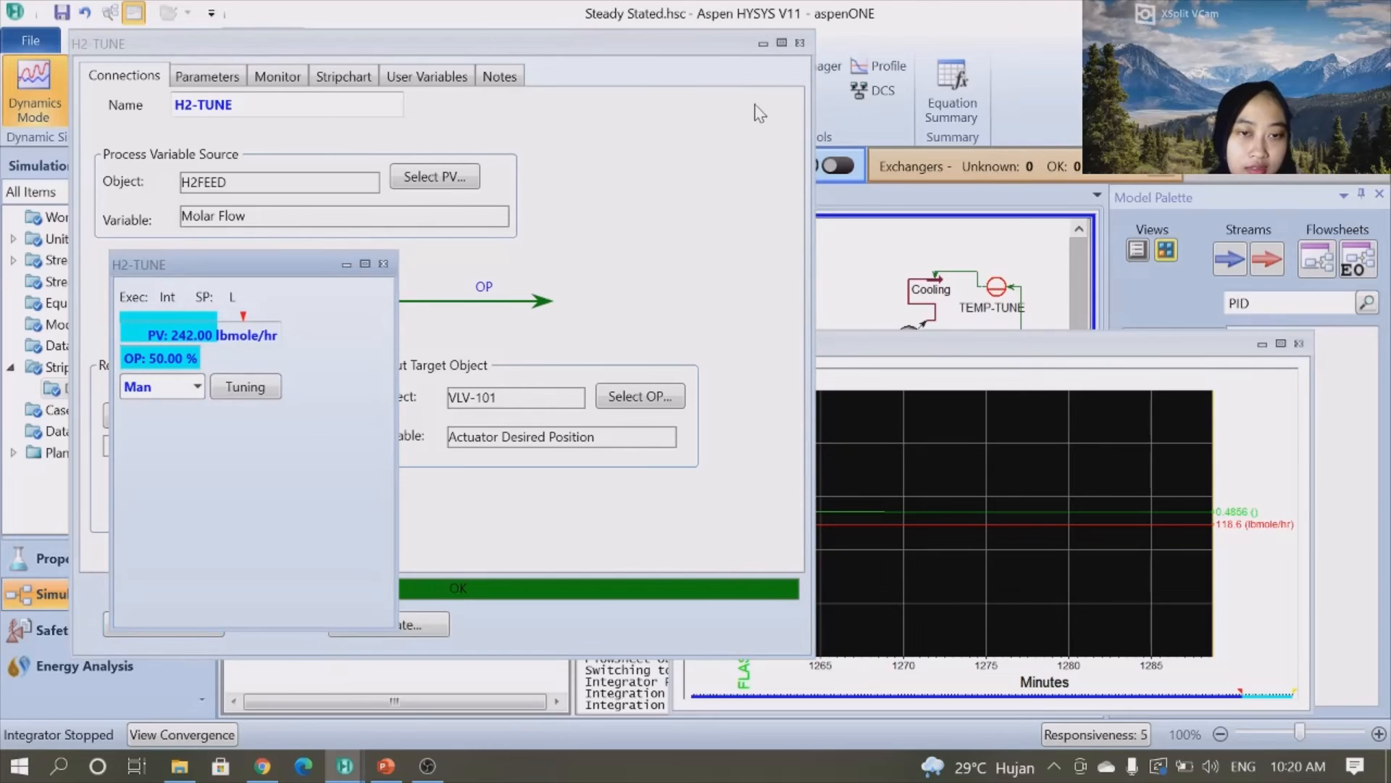
{"action": "left_click", "coordinate": [800, 43]}
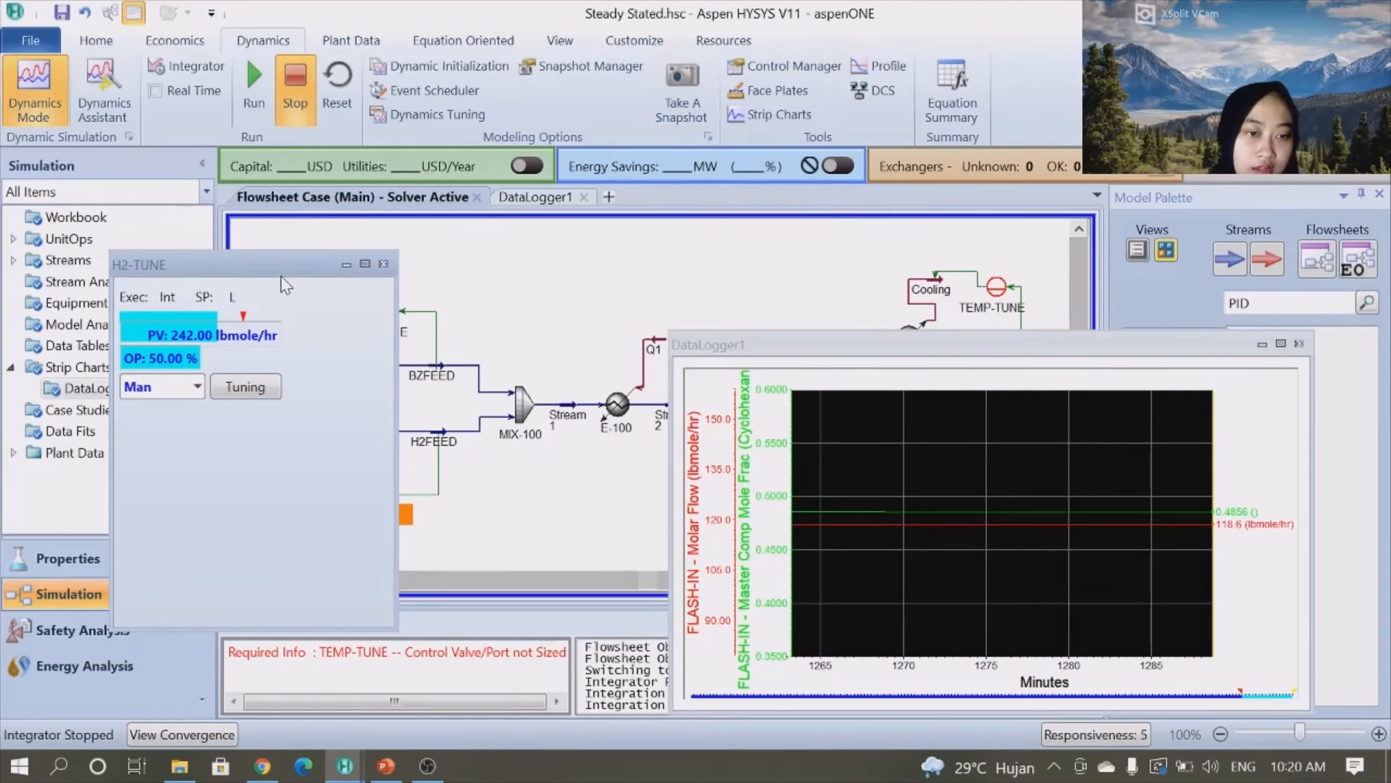
{"action": "left_click_drag", "start_coordinate": [290, 273], "coordinate": [337, 170]}
{"action": "left_click", "coordinate": [286, 284]}
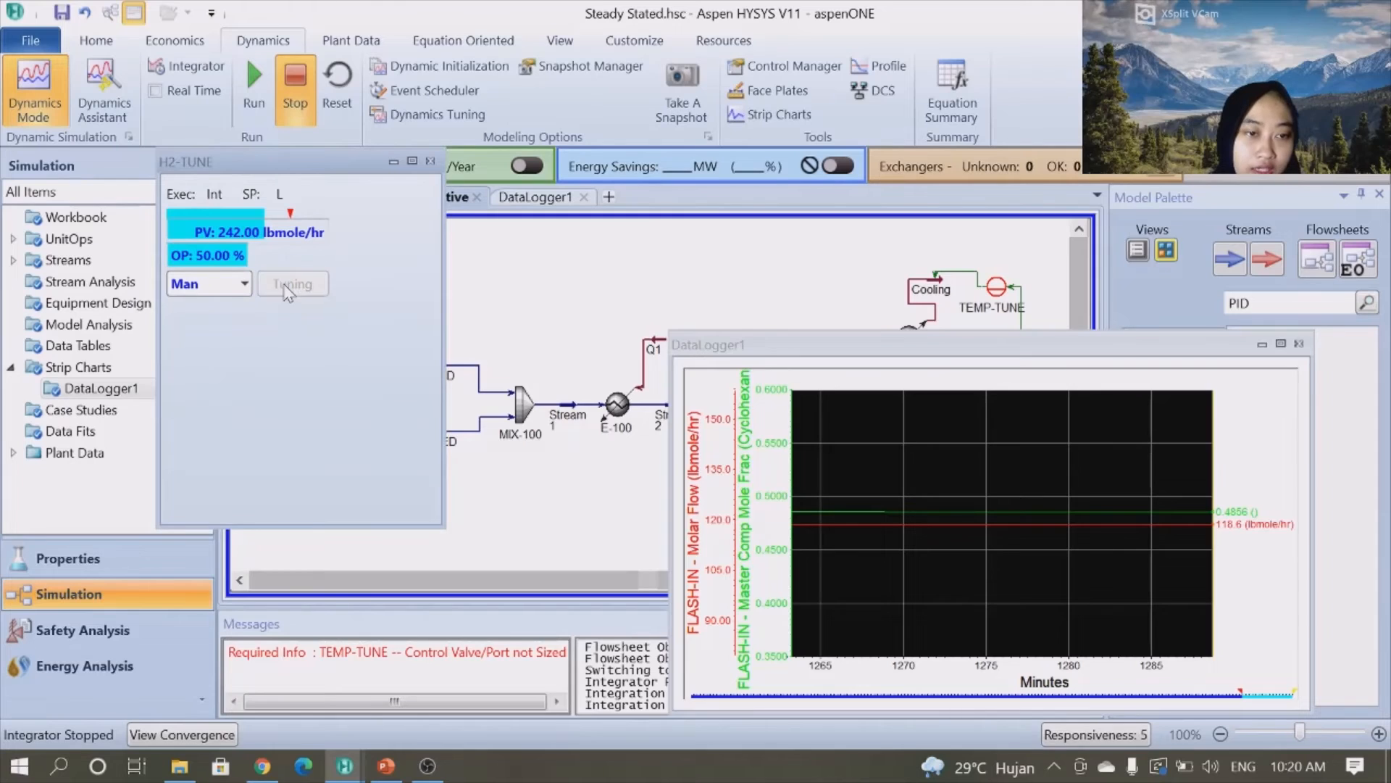
- Open the H2-TUNE Advanced parameters and switch the controller from Man to Auto on the face plate
{"action": "left_click_drag", "start_coordinate": [505, 316], "coordinate": [622, 122]}
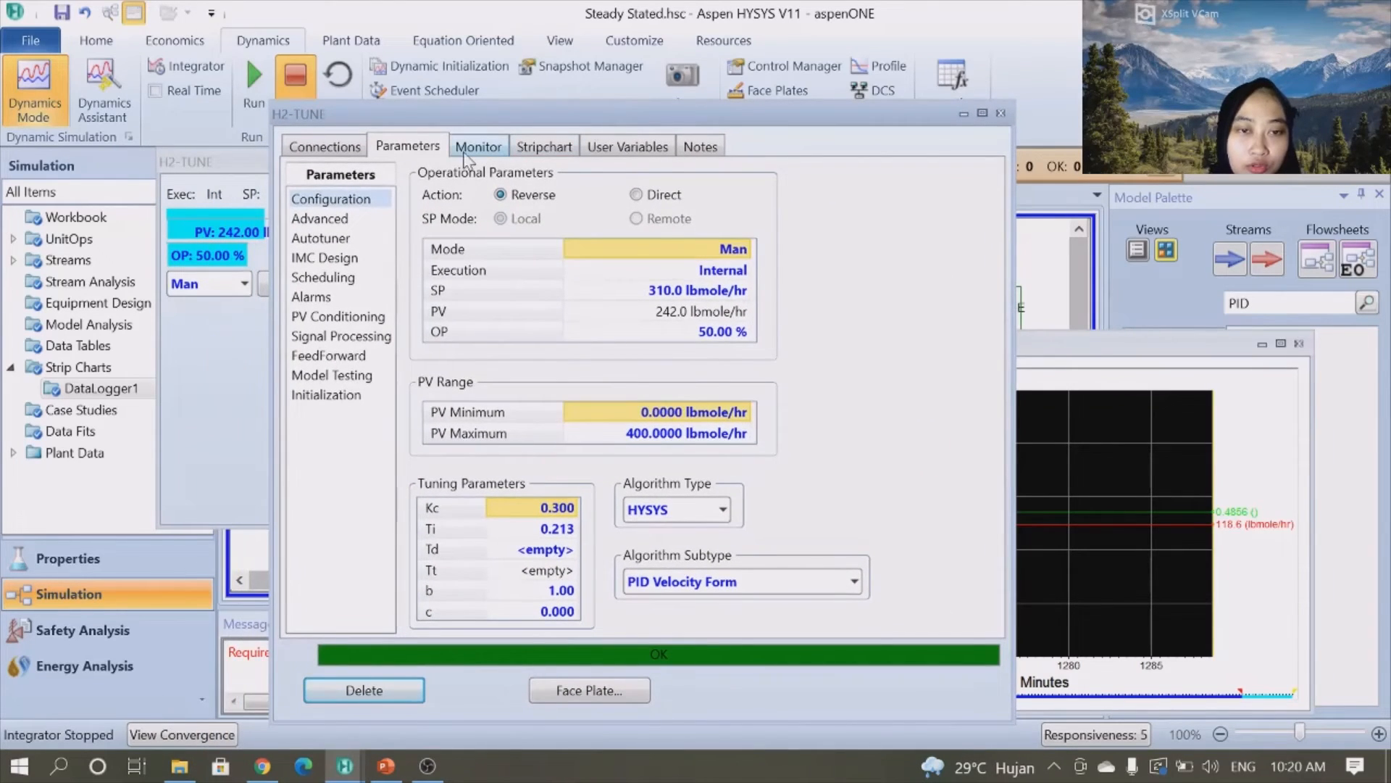
{"action": "left_click", "coordinate": [321, 219]}
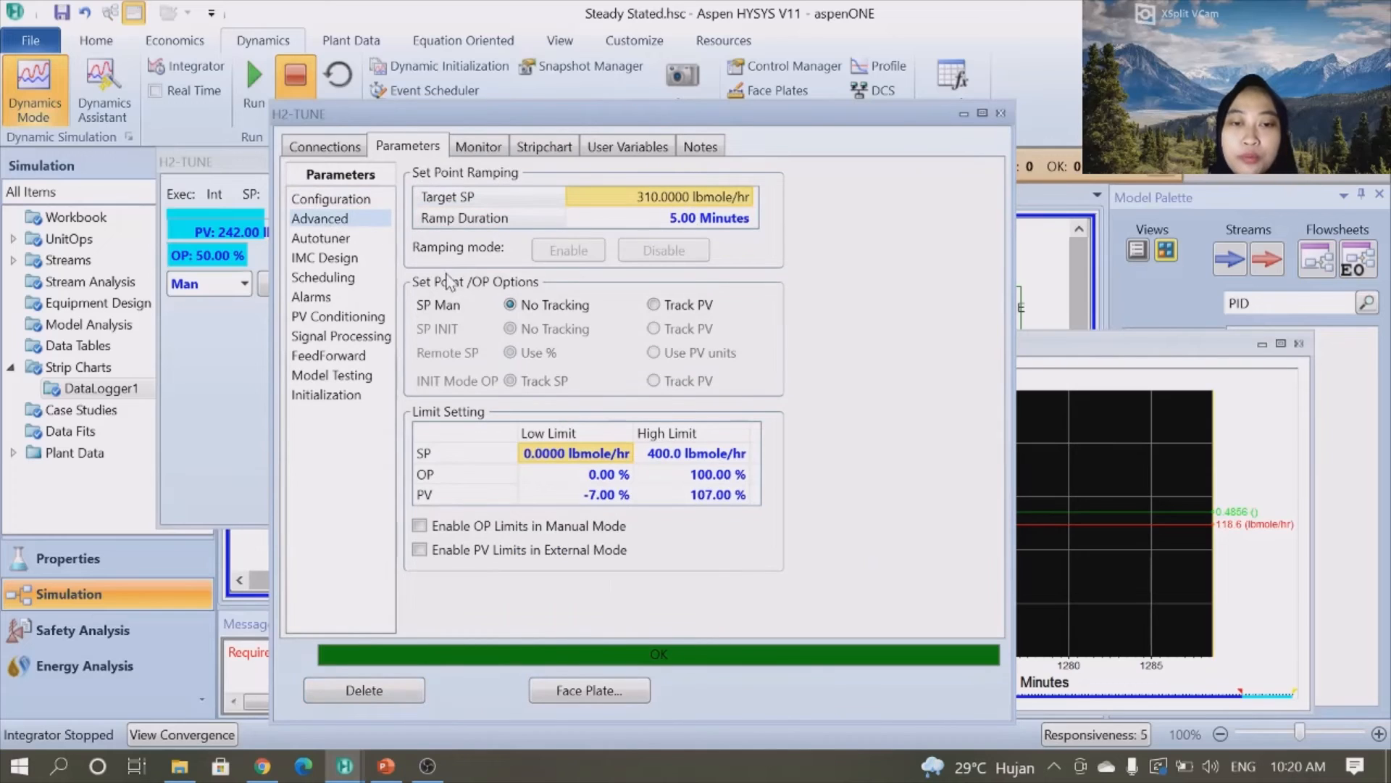
{"action": "left_click_drag", "start_coordinate": [724, 116], "coordinate": [864, 109]}
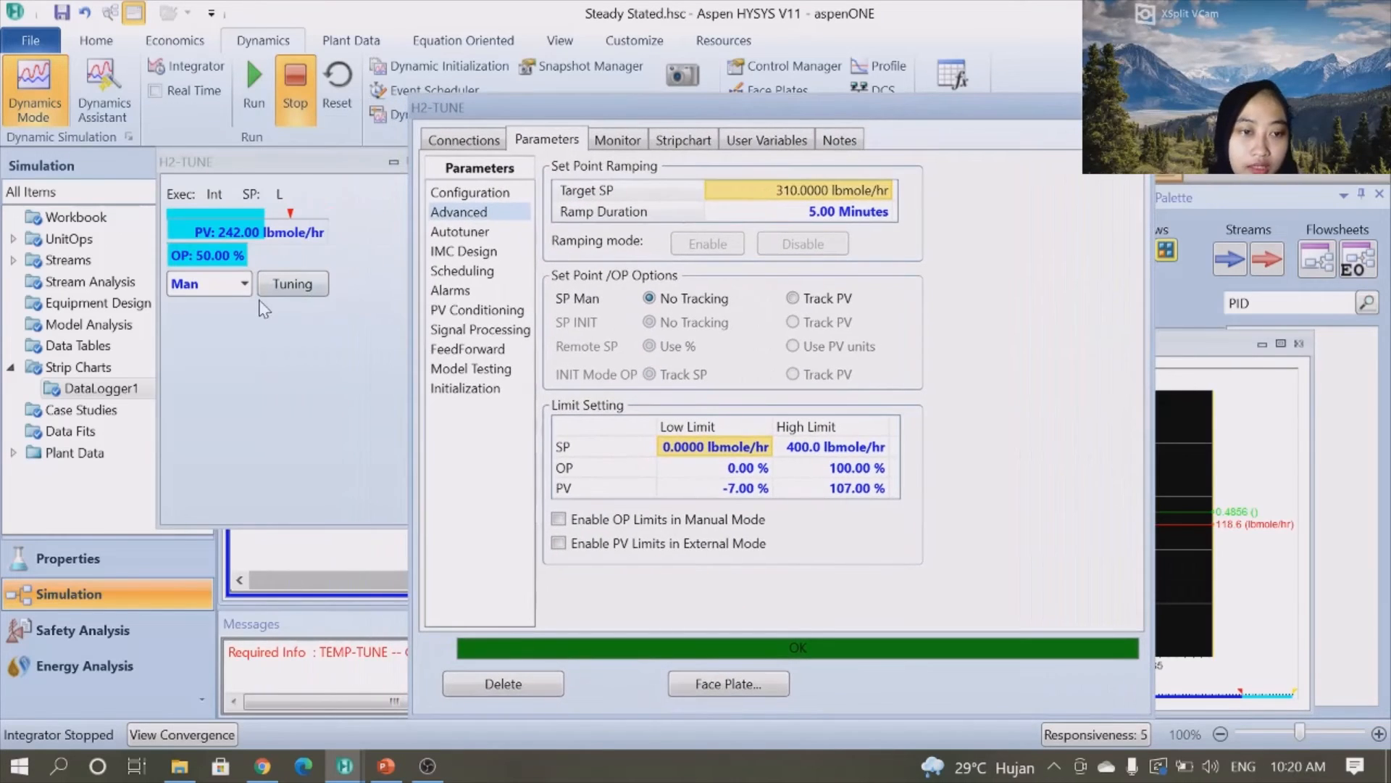
{"action": "left_click", "coordinate": [246, 288]}
{"action": "left_click", "coordinate": [247, 285]}
{"action": "left_click", "coordinate": [207, 360]}
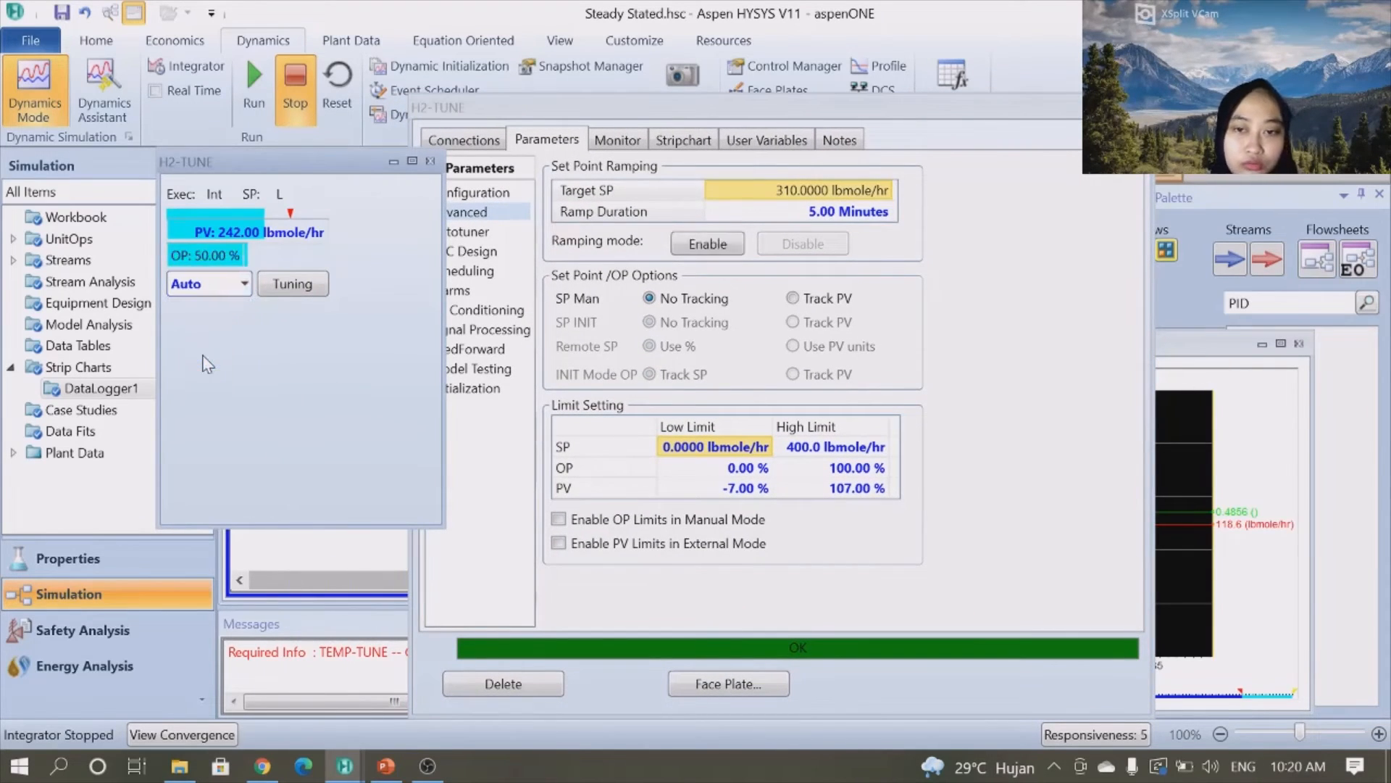
- Enable set point ramping and set the H2-TUNE target set point to 300 lbmole/hr
{"action": "left_click_drag", "start_coordinate": [729, 98], "coordinate": [298, 94]}
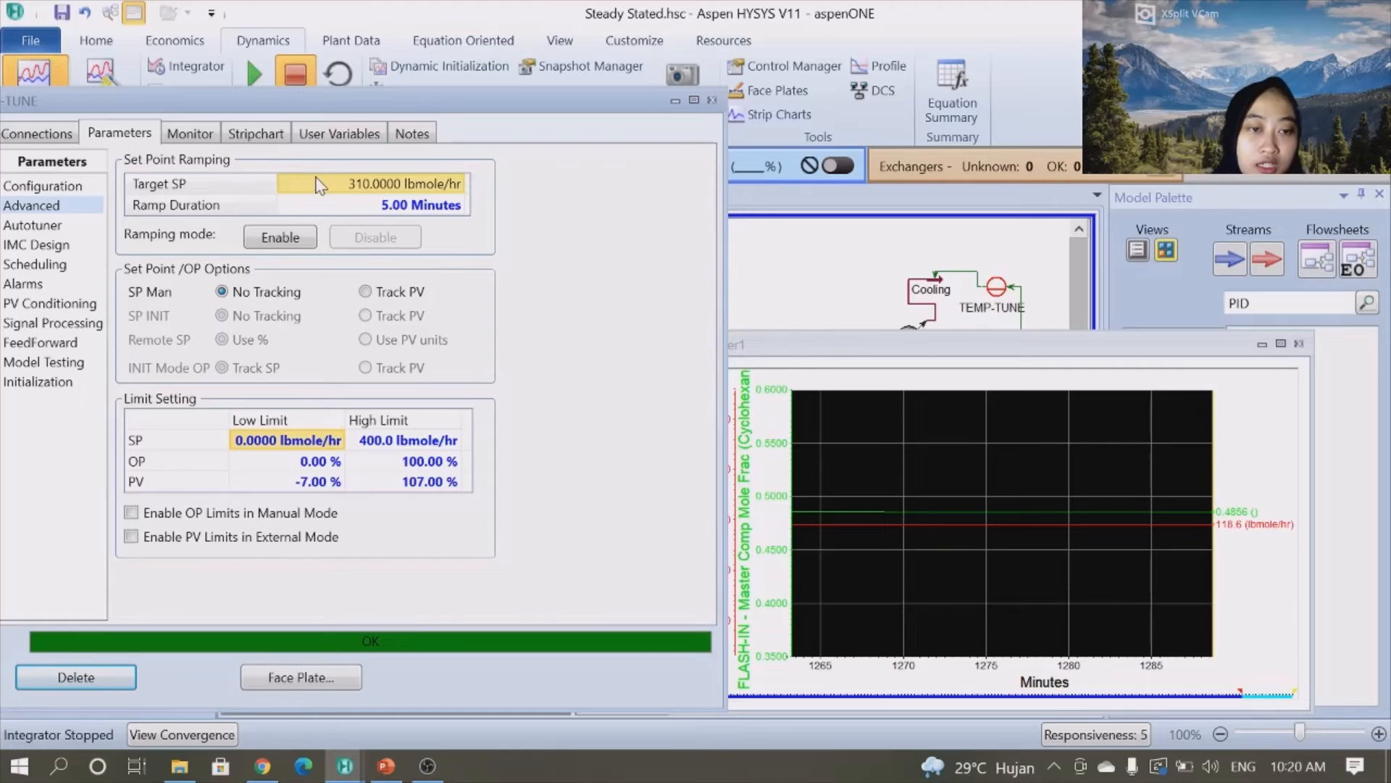
{"action": "left_click", "coordinate": [294, 240]}
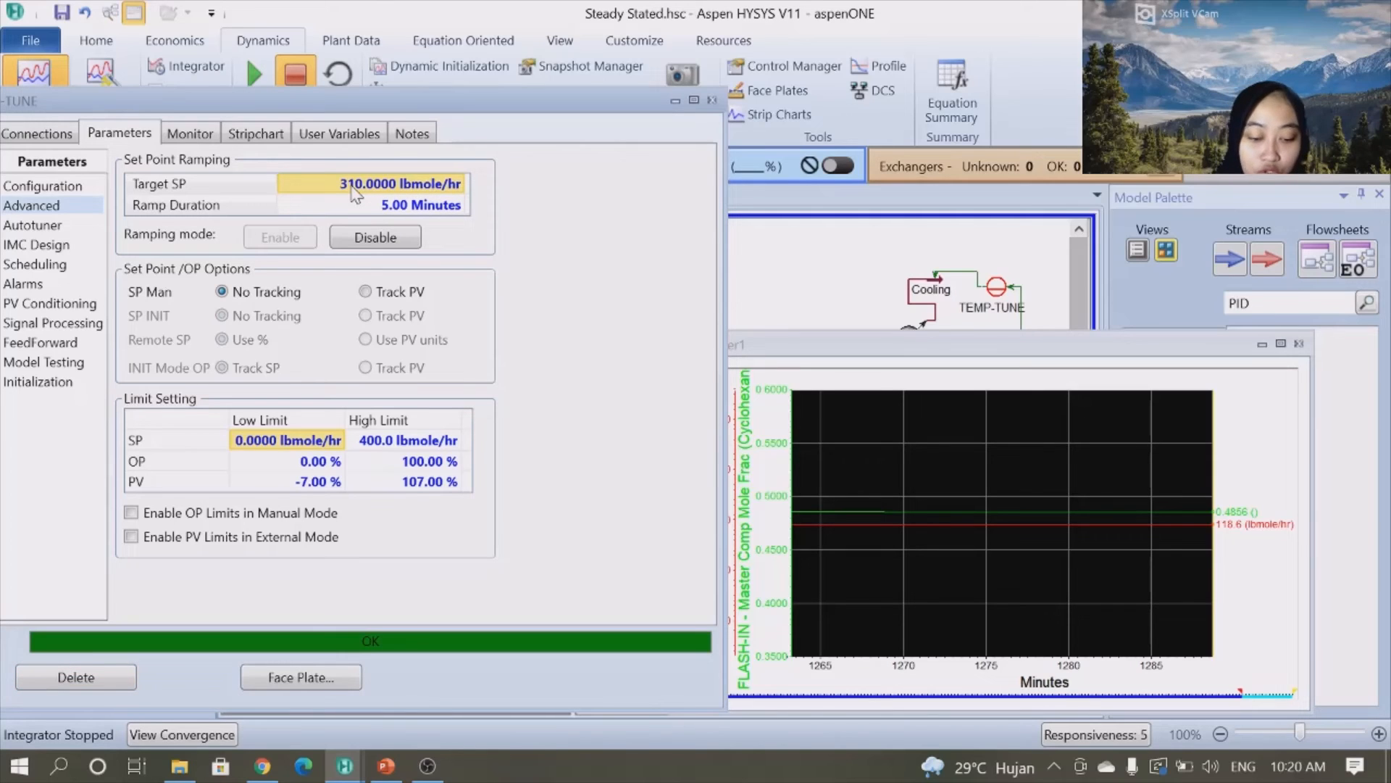
{"action": "type", "text": "300"}
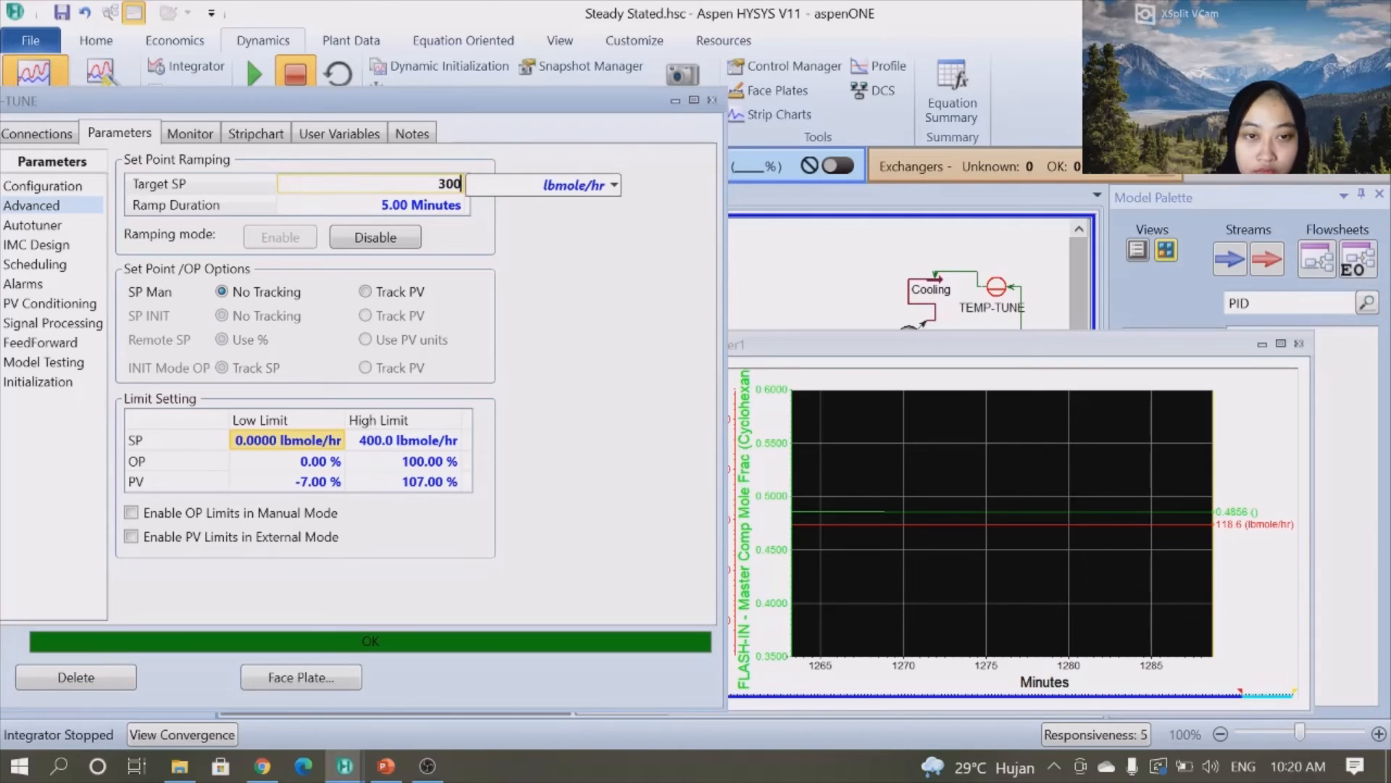
{"action": "key", "text": "Return"}
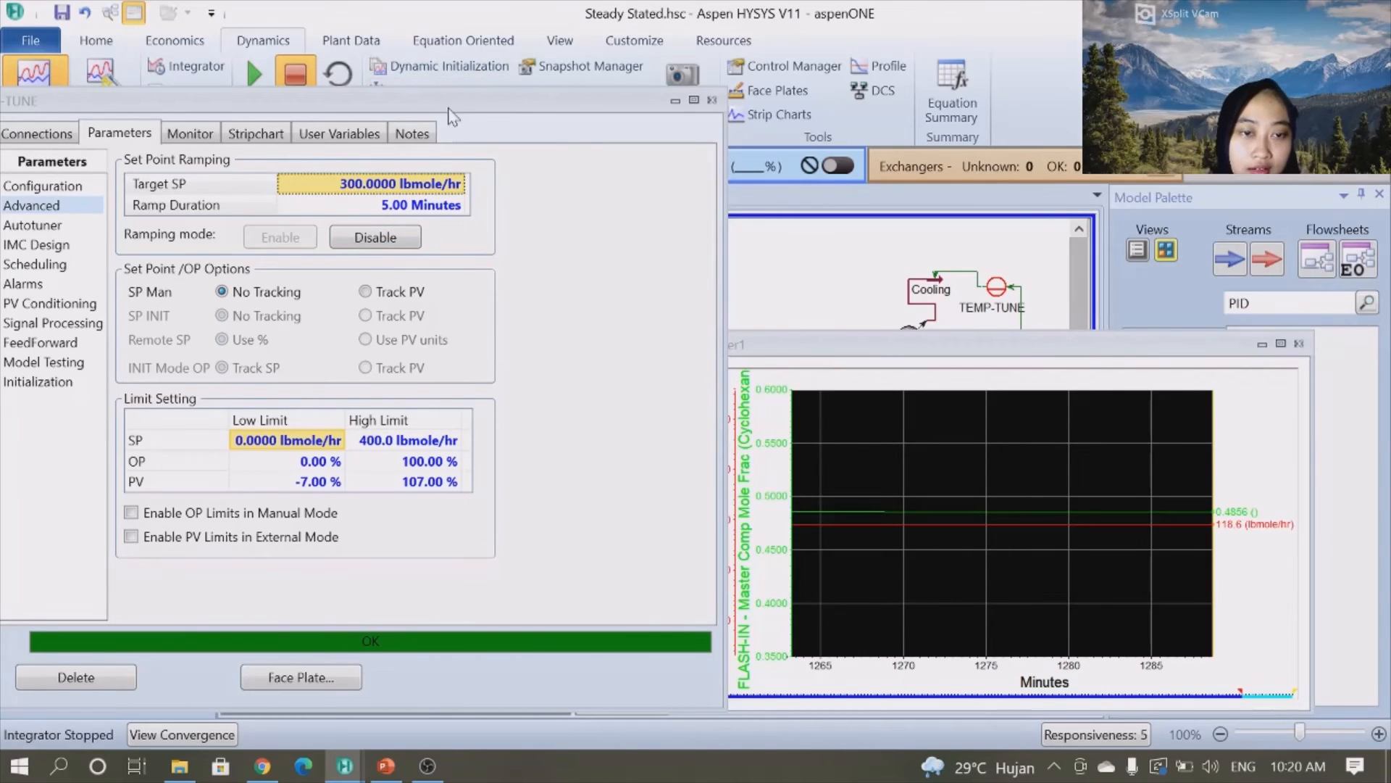
- Resume running the dynamic integrator
{"action": "left_click_drag", "start_coordinate": [450, 100], "coordinate": [443, 153]}
{"action": "left_click", "coordinate": [255, 80]}
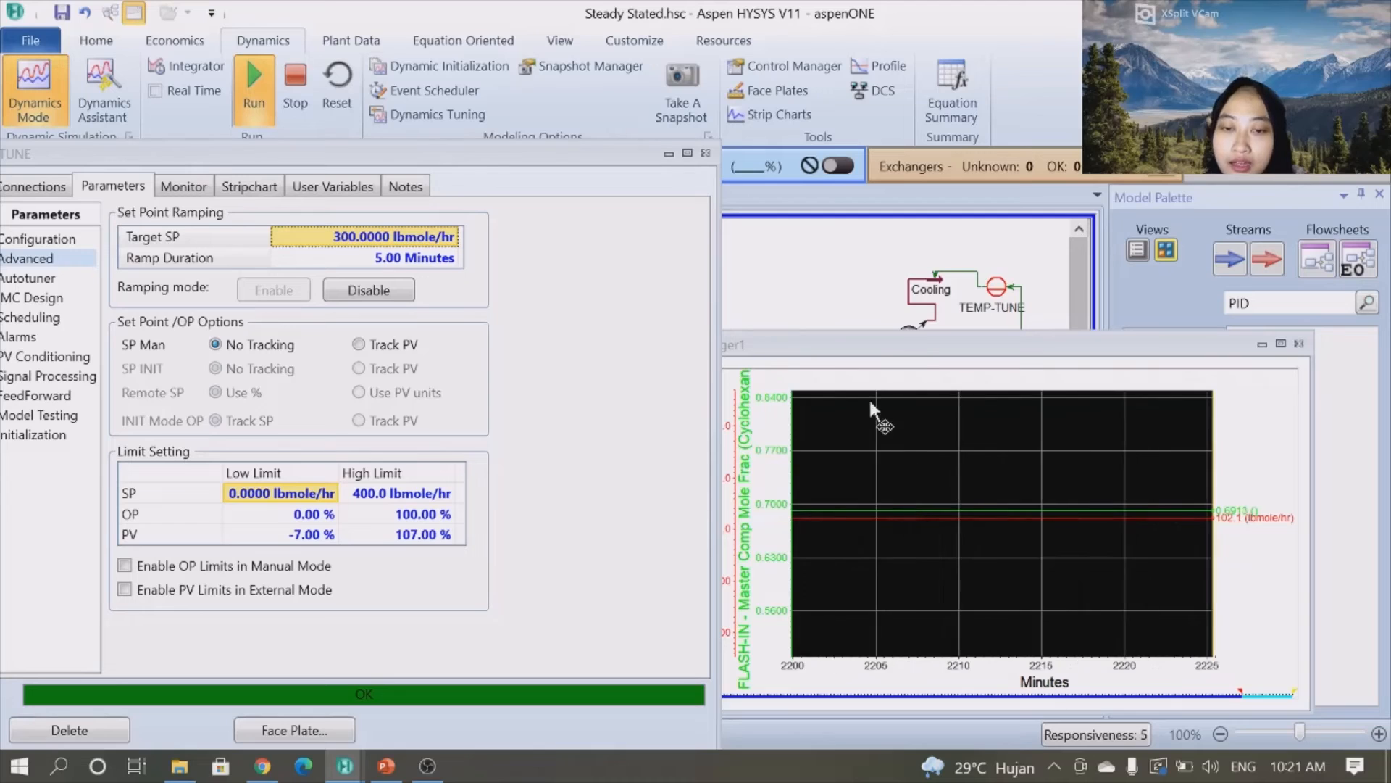
- Move the strip chart aside and set the H2-TUNE target set point to 310 lbmole/hr
{"action": "left_click", "coordinate": [922, 348]}
{"action": "left_click_drag", "start_coordinate": [922, 348], "coordinate": [928, 327]}
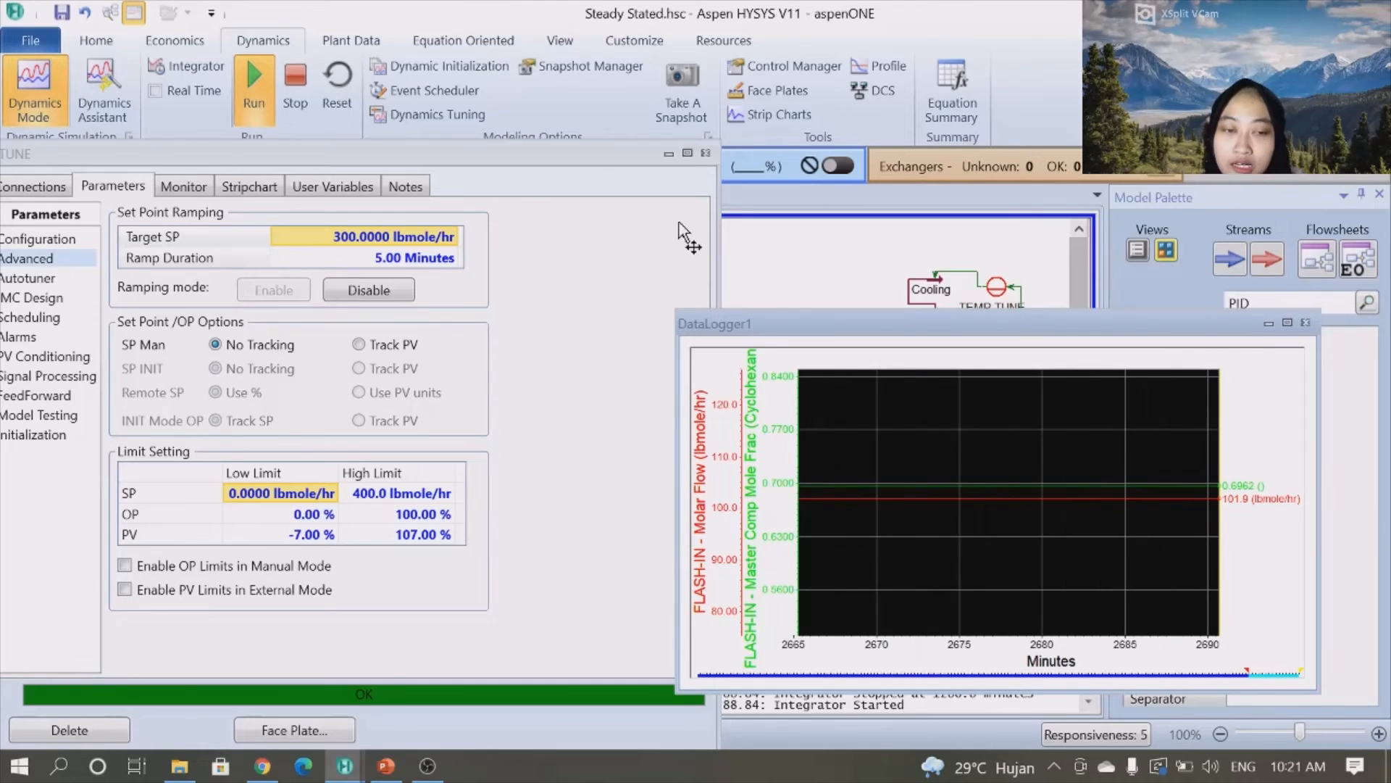
{"action": "left_click", "coordinate": [381, 239]}
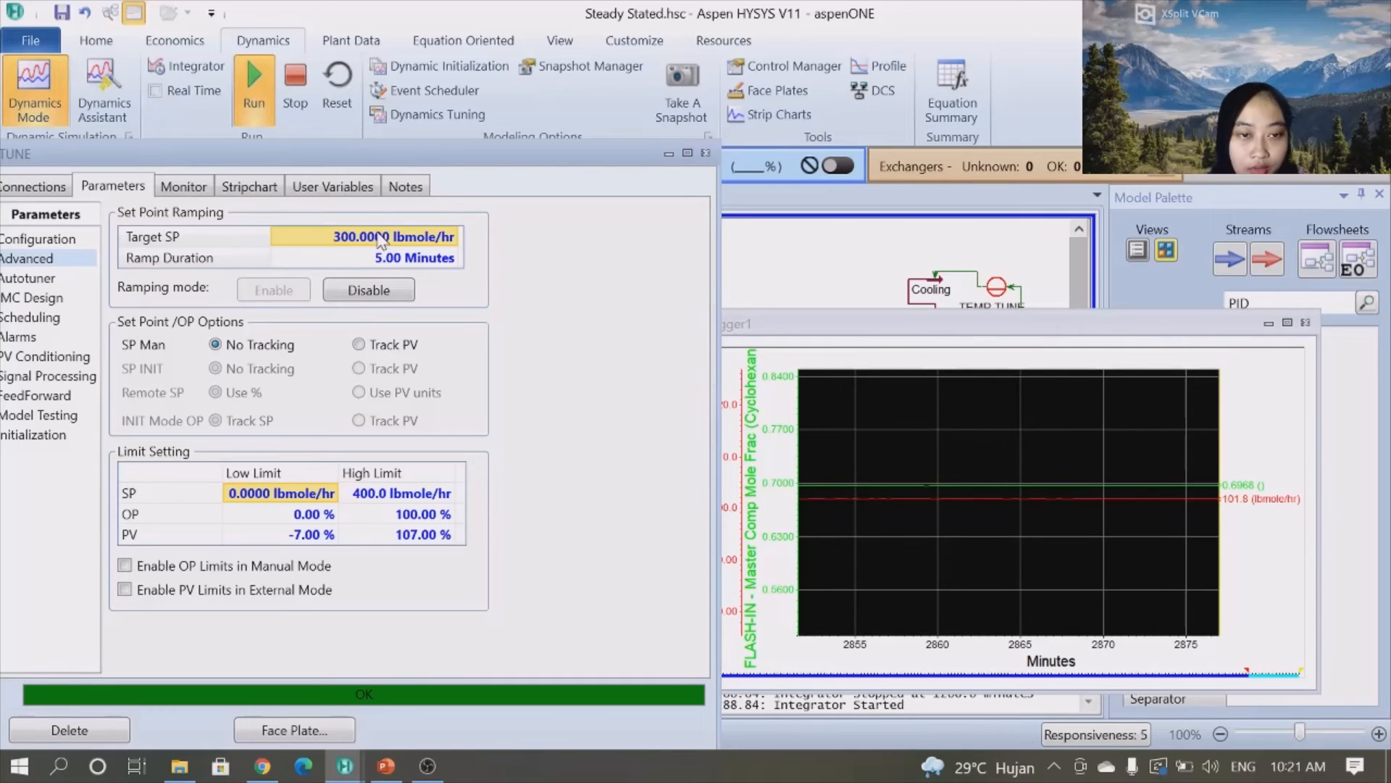
{"action": "type", "text": "31"}
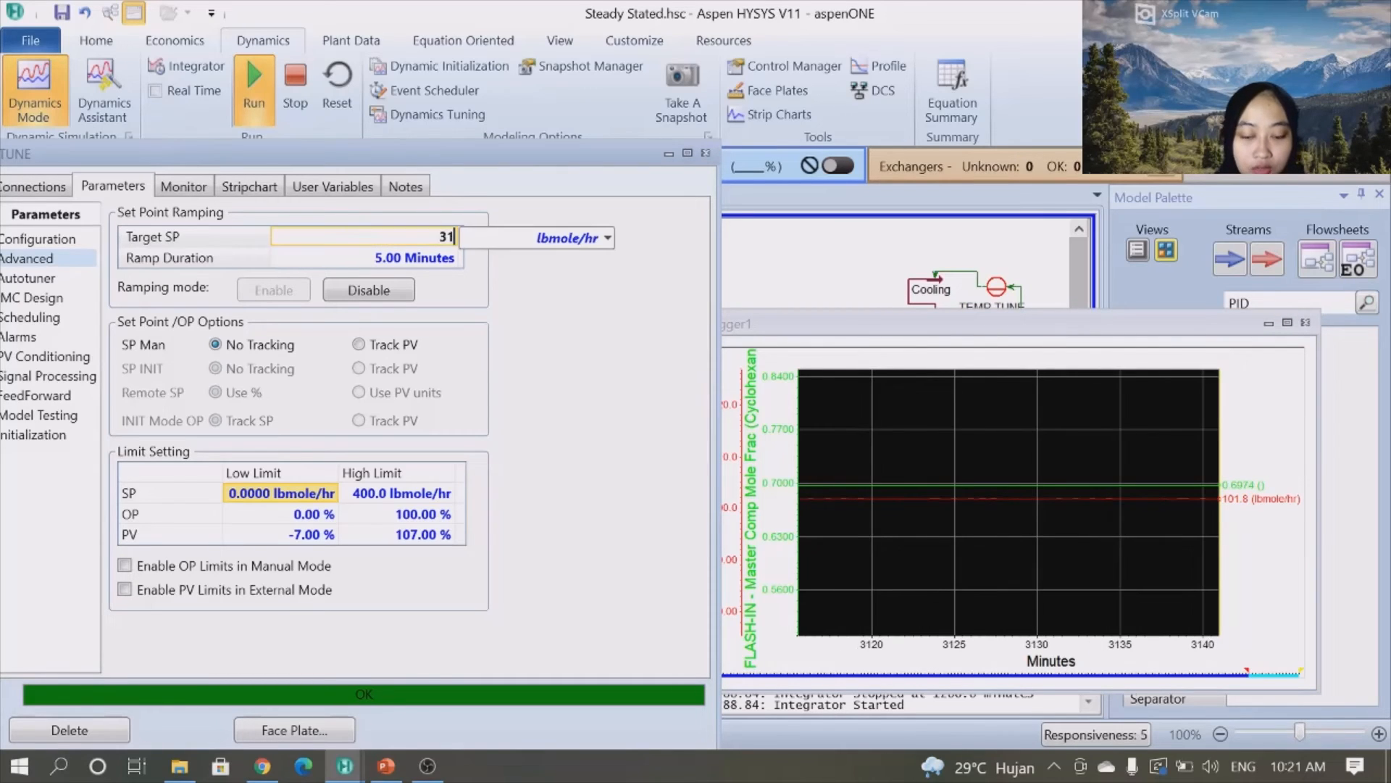
{"action": "type", "text": "0"}
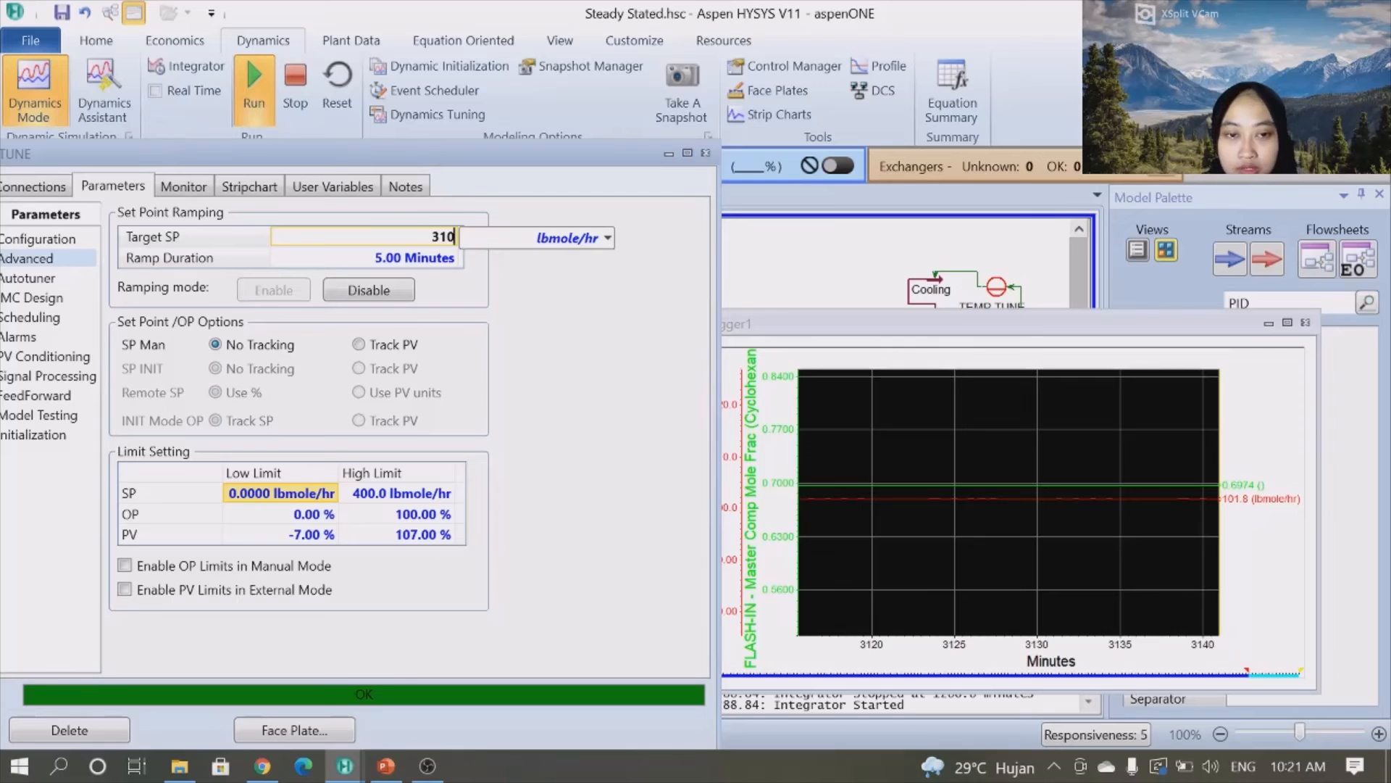
{"action": "key", "text": "Return"}
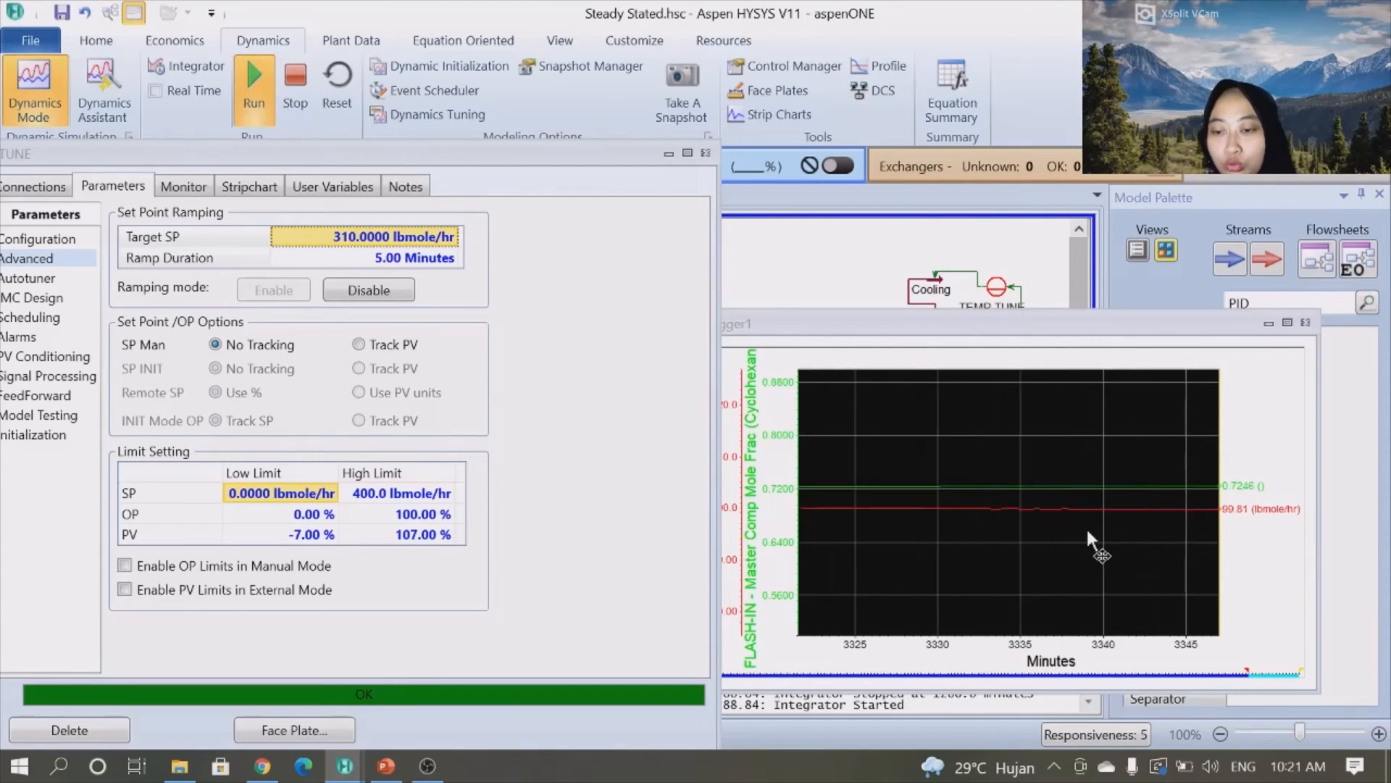
- Enlarge the FLASH-IN strip chart to inspect it, rearrange the windows, and set the H2-TUNE target set point to 280 lbmole/hr
{"action": "double_click", "coordinate": [855, 332]}
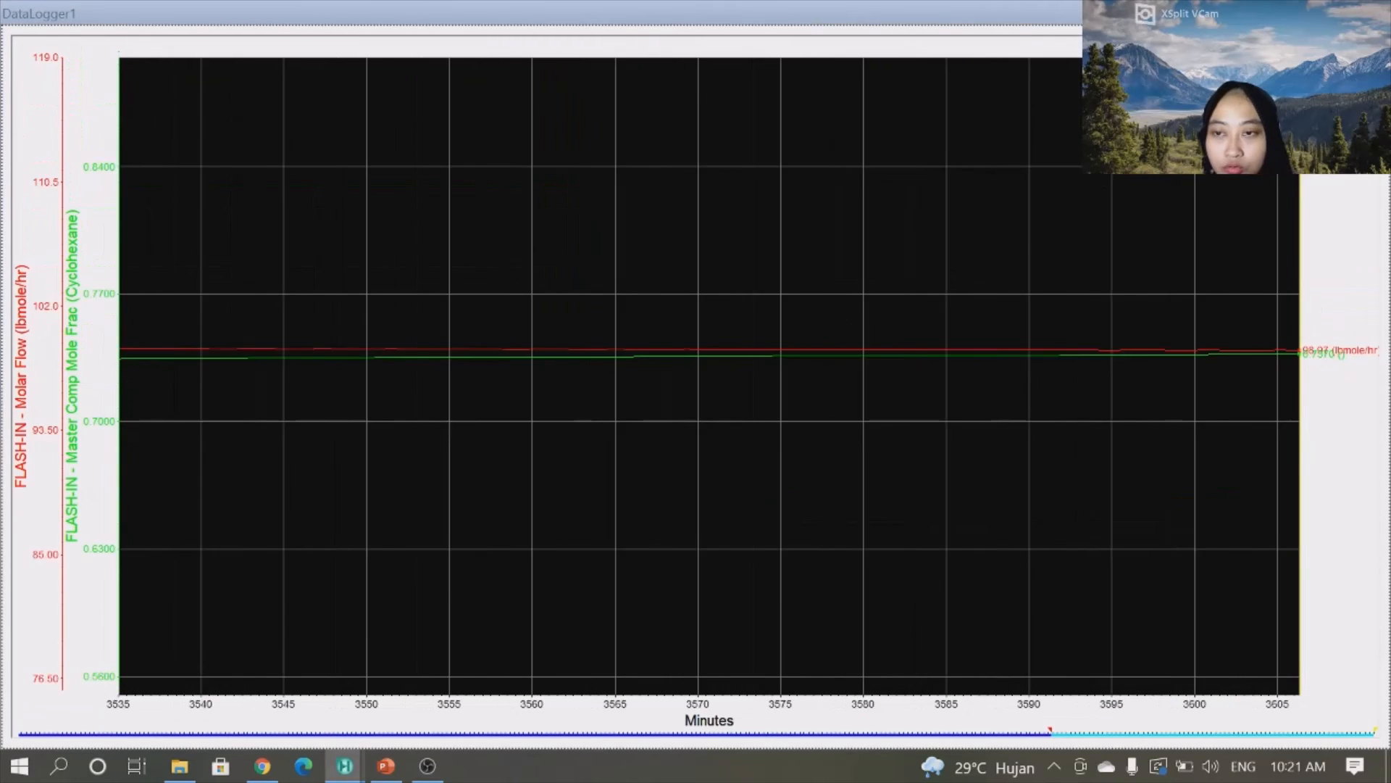
{"action": "left_click", "coordinate": [1357, 13]}
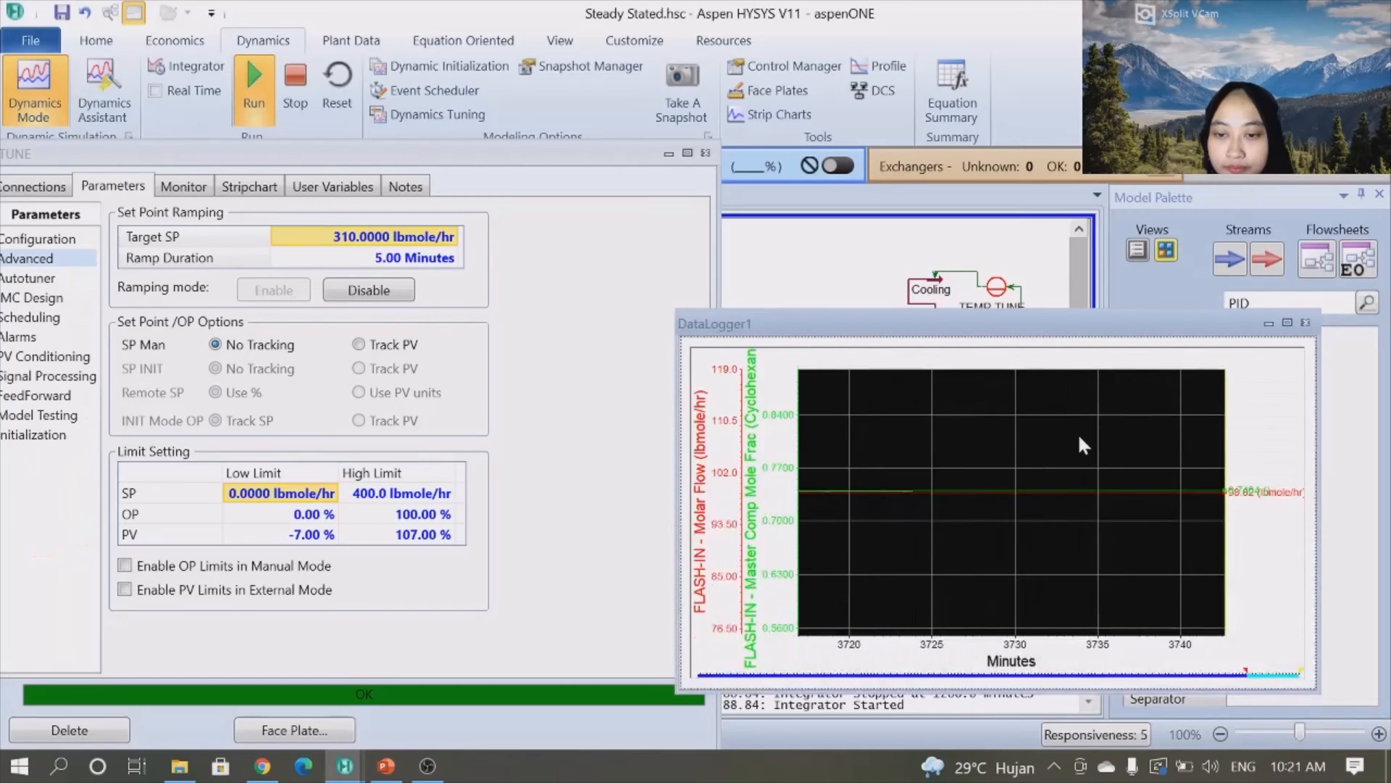
{"action": "left_click_drag", "start_coordinate": [1009, 342], "coordinate": [1049, 193]}
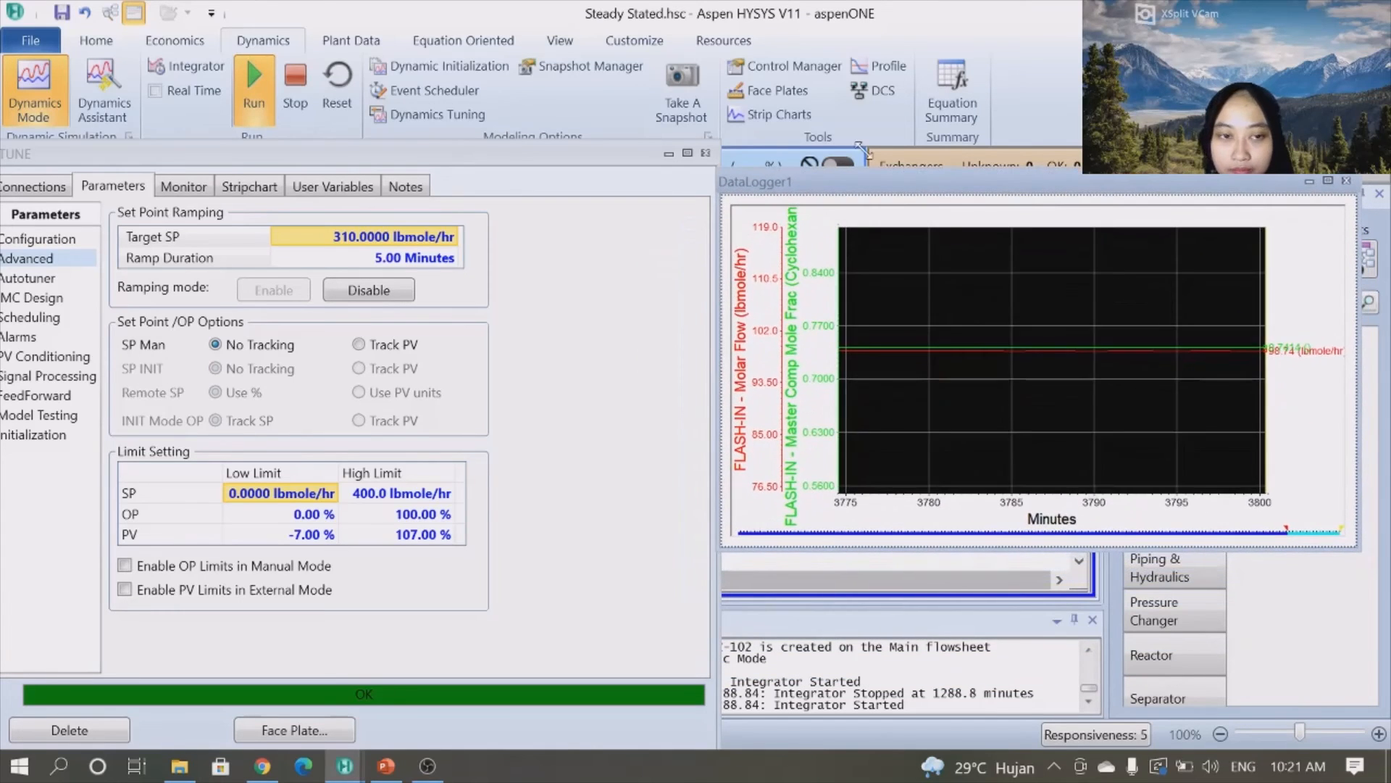
{"action": "left_click_drag", "start_coordinate": [563, 143], "coordinate": [478, 121]}
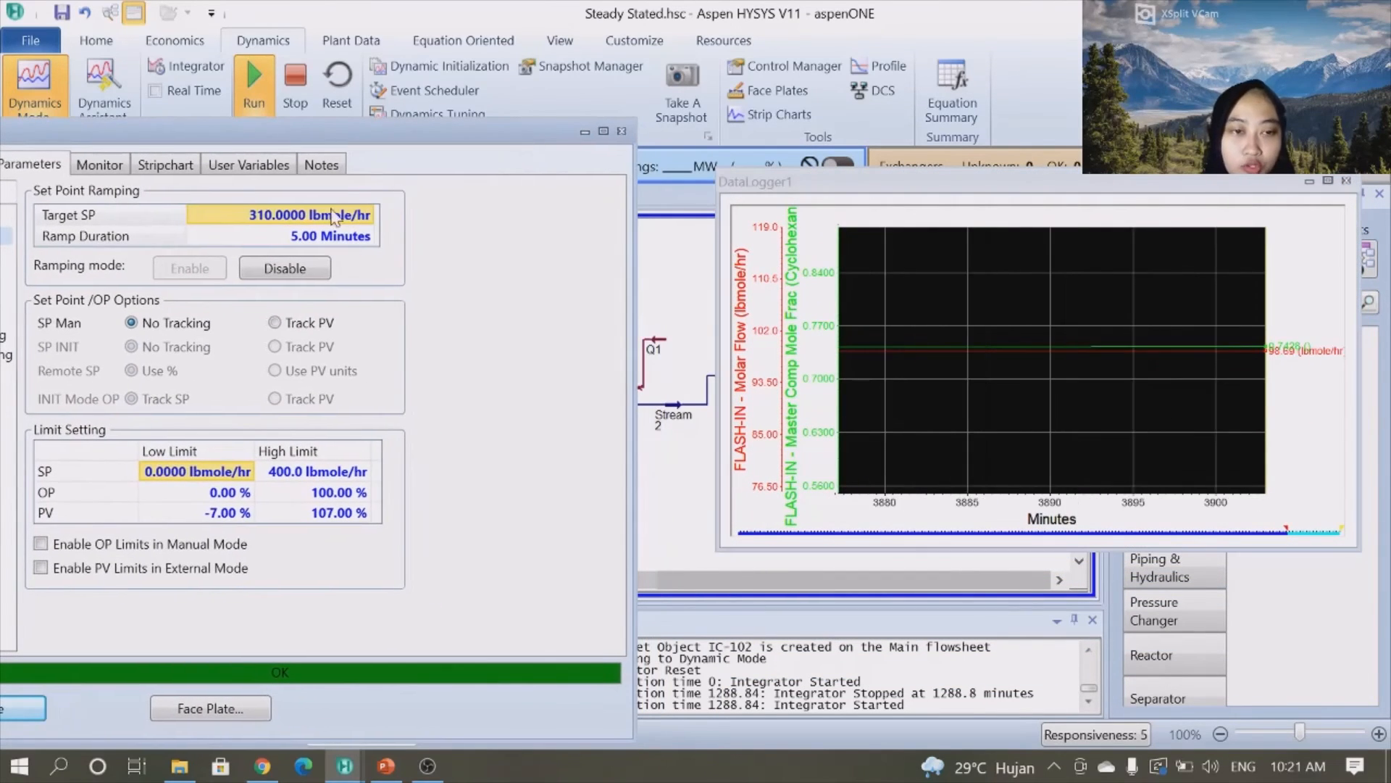
{"action": "left_click", "coordinate": [362, 214]}
{"action": "type", "text": "280"}
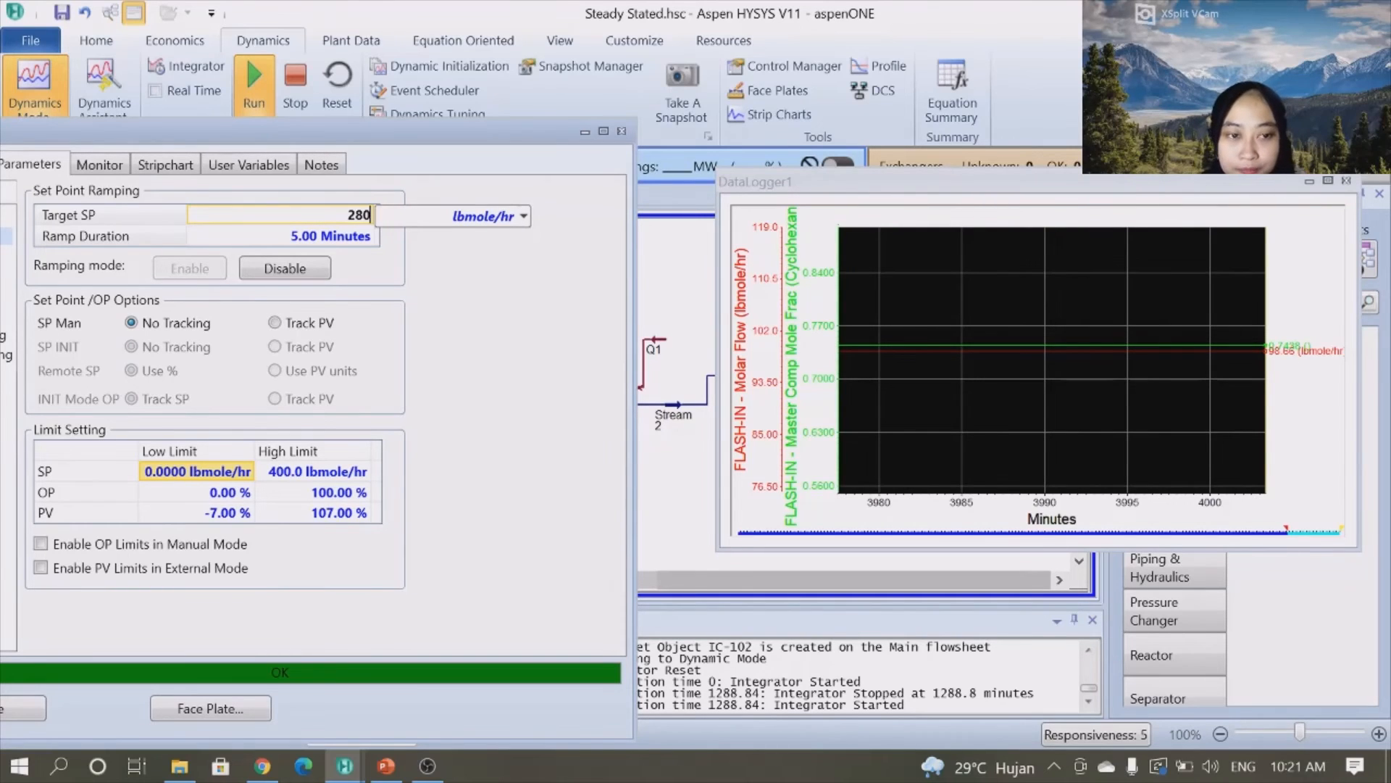
{"action": "key", "text": "Return"}
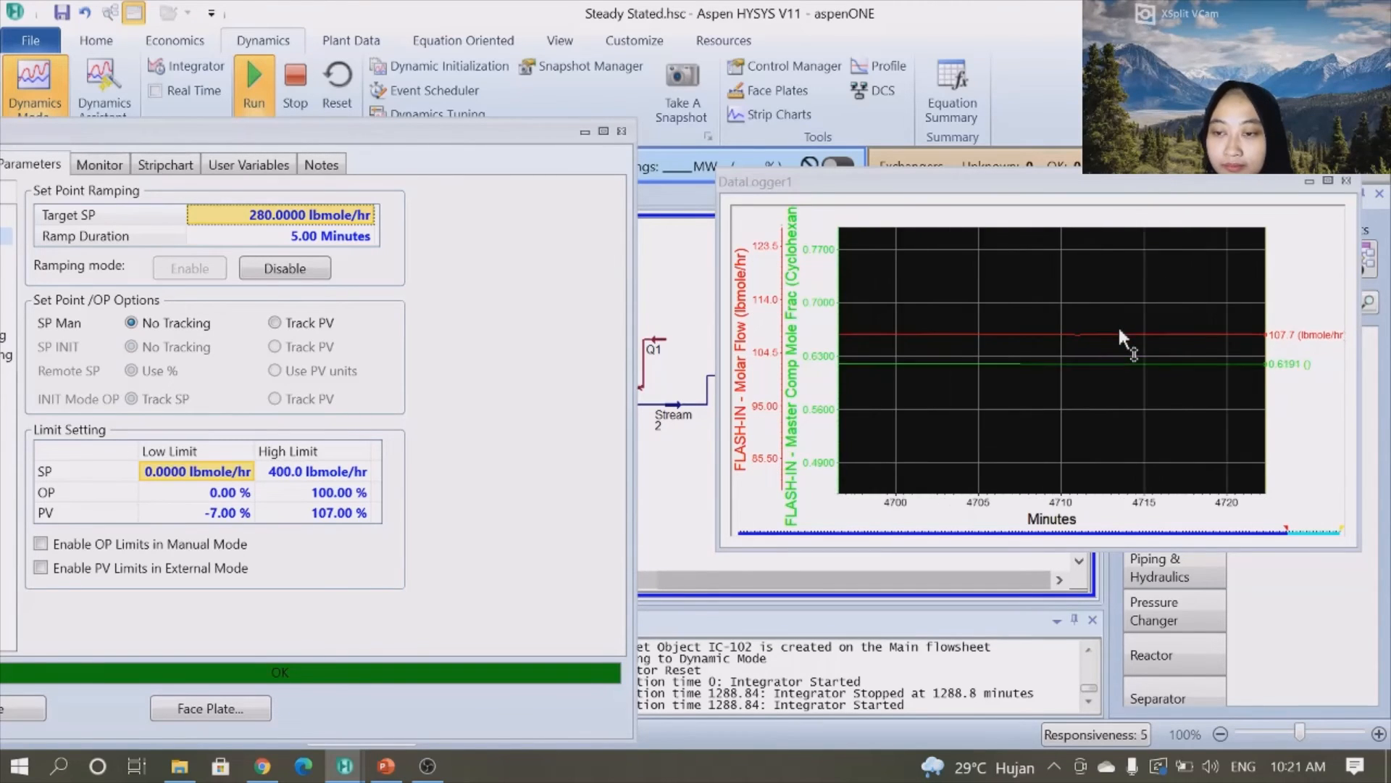
- Switch to PowerPoint and browse the result slides with the flowsheet, strip chart and conclusion
{"action": "left_click_drag", "start_coordinate": [532, 133], "coordinate": [751, 94]}
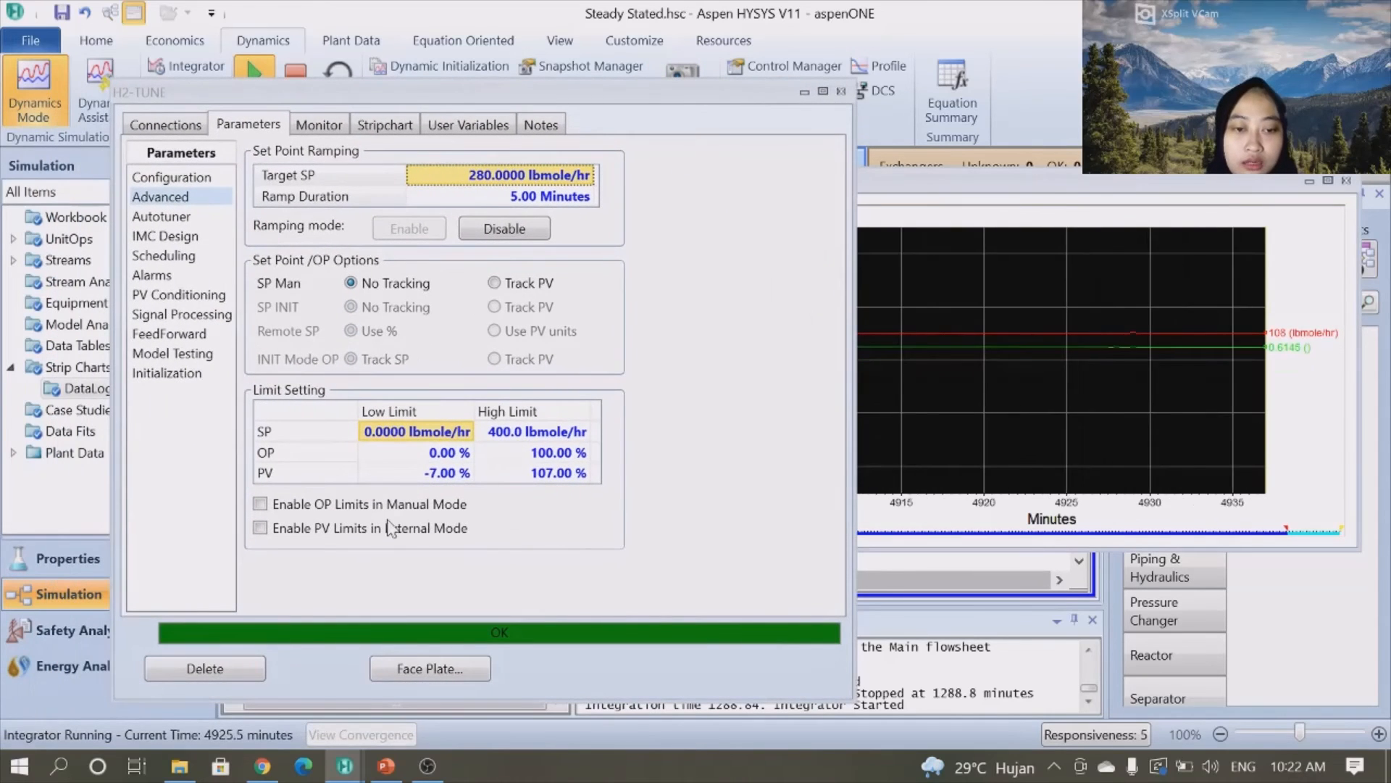
{"action": "left_click", "coordinate": [386, 766]}
{"action": "left_click", "coordinate": [119, 543]}
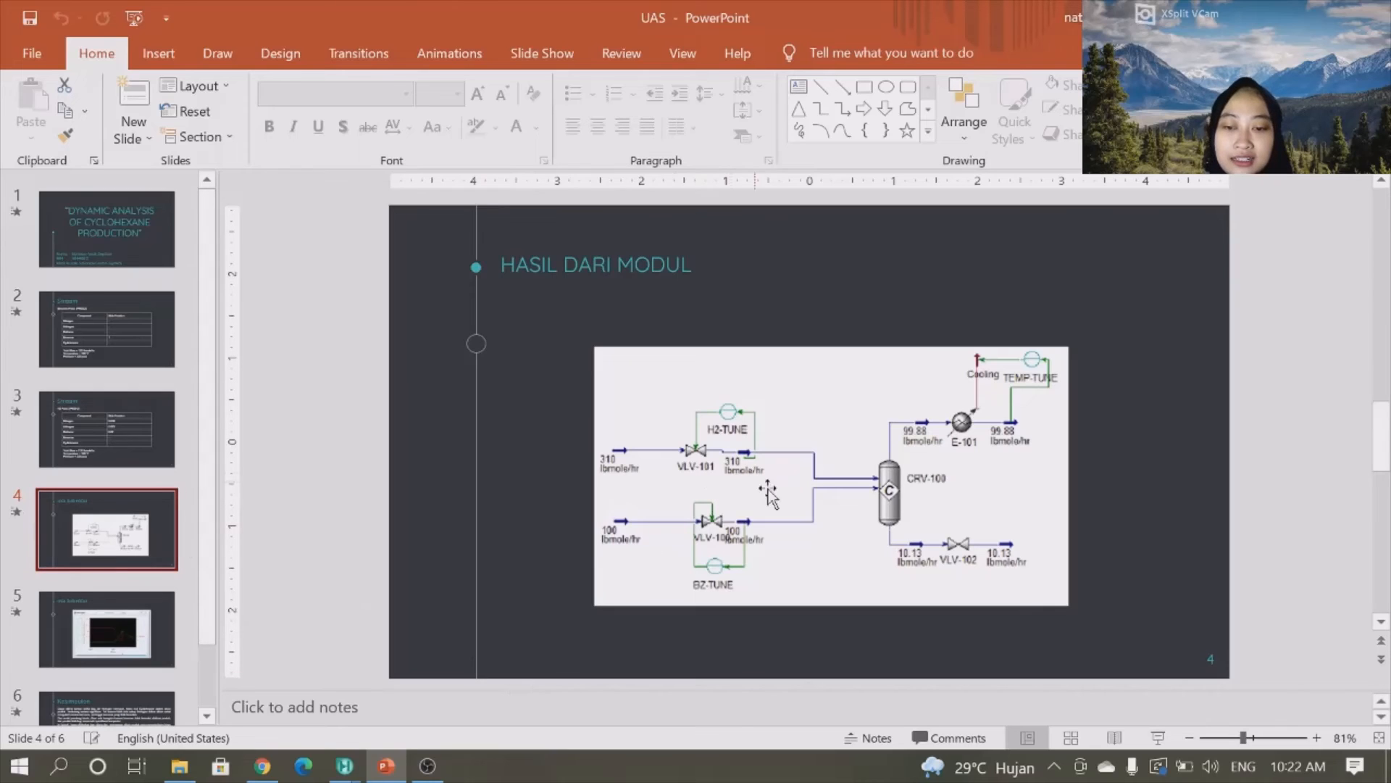
{"action": "left_click", "coordinate": [119, 650]}
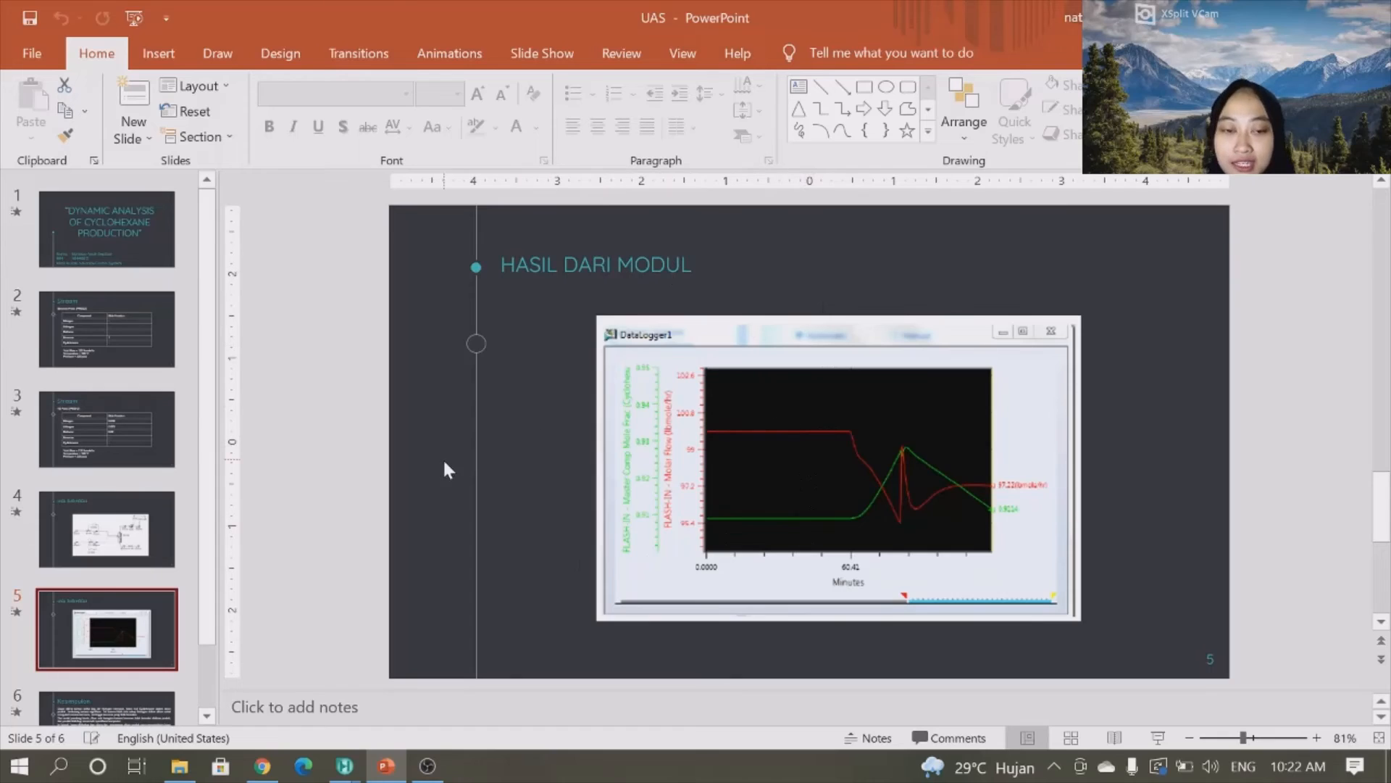
{"action": "left_click_drag", "start_coordinate": [207, 460], "coordinate": [214, 571]}
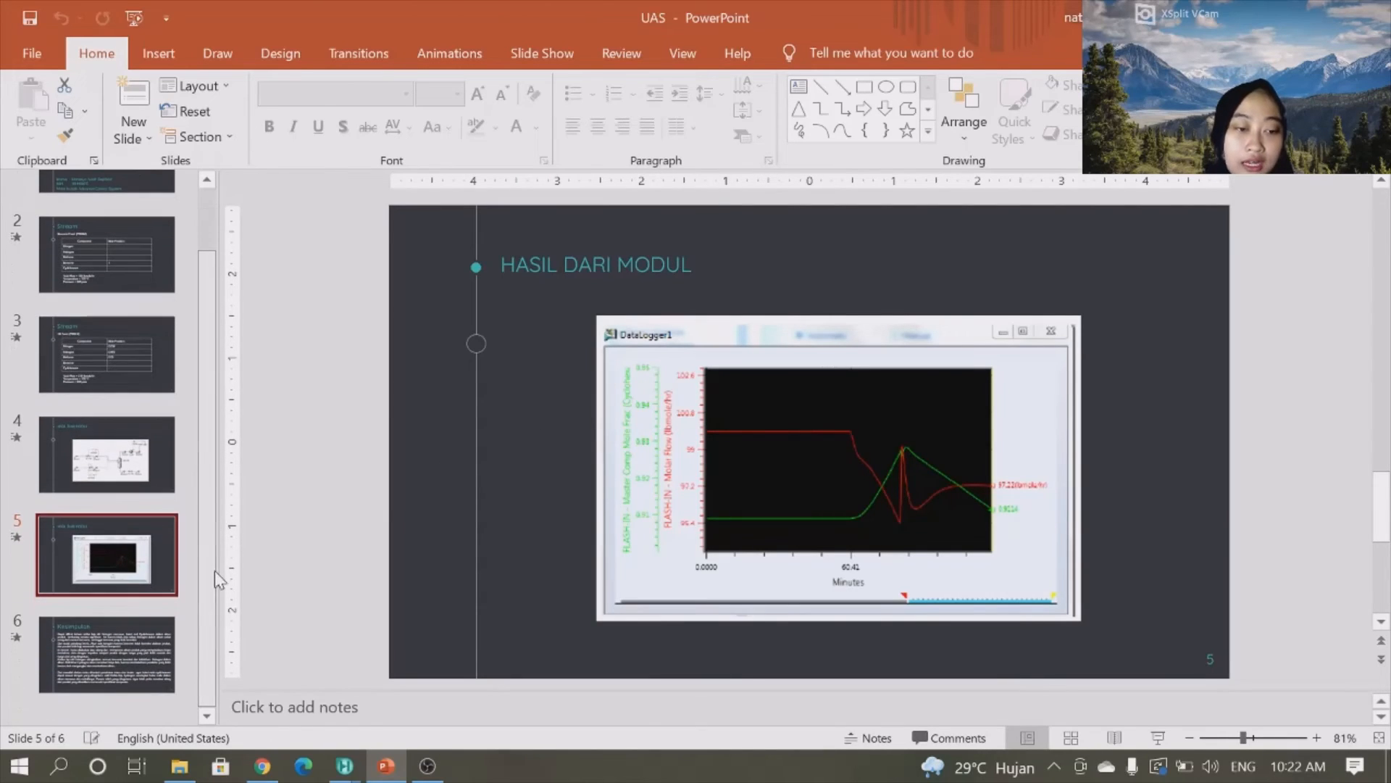
{"action": "left_click", "coordinate": [147, 637]}
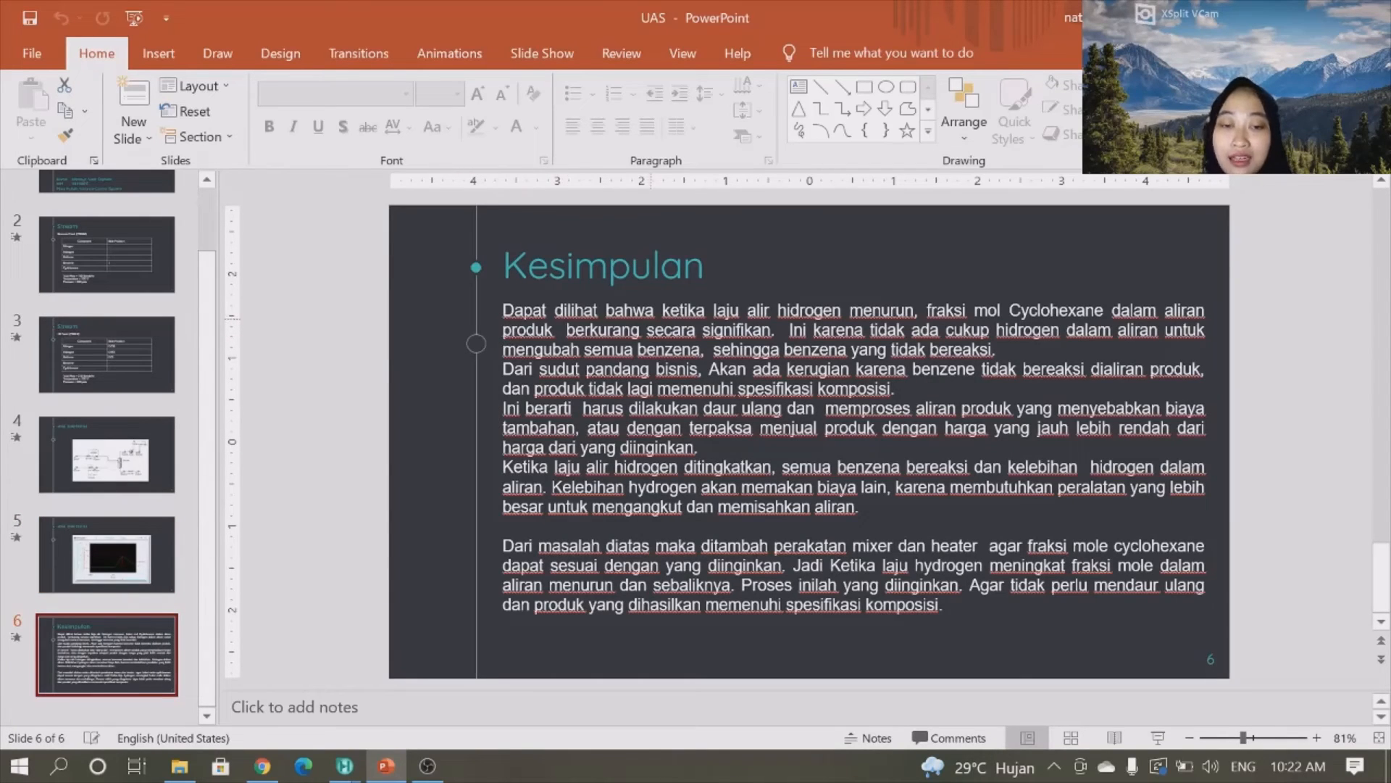
{"action": "left_click", "coordinate": [138, 545]}
{"action": "left_click", "coordinate": [100, 640]}
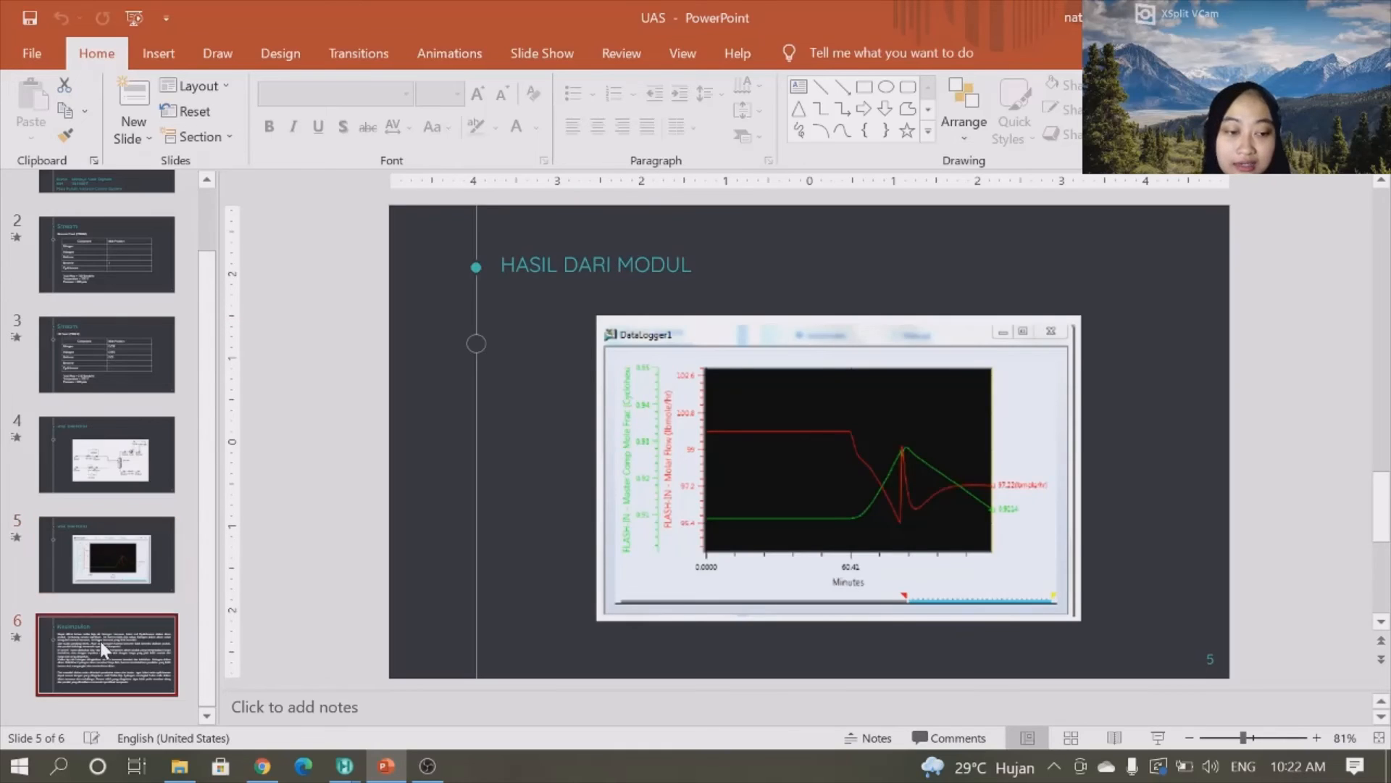